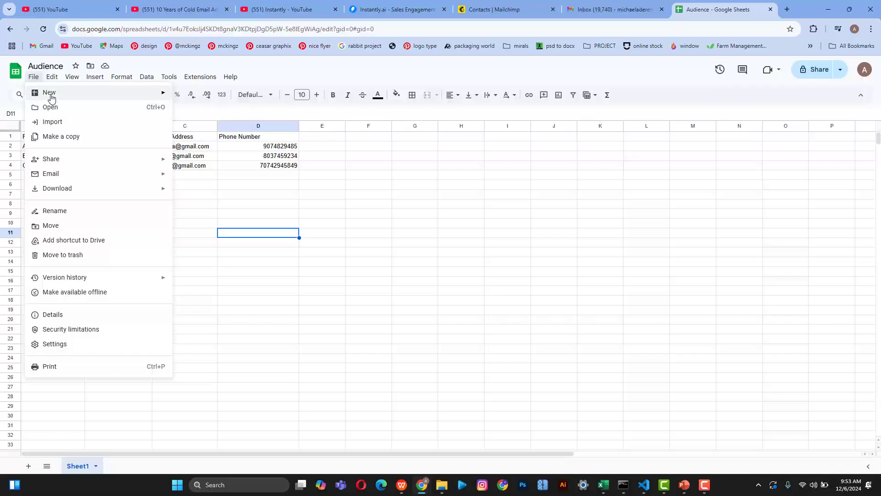
# Step: Look over the Audience sheet's File > Download formats, then go to Mailchimp's Contacts page
pyautogui.moveTo(43, 82)
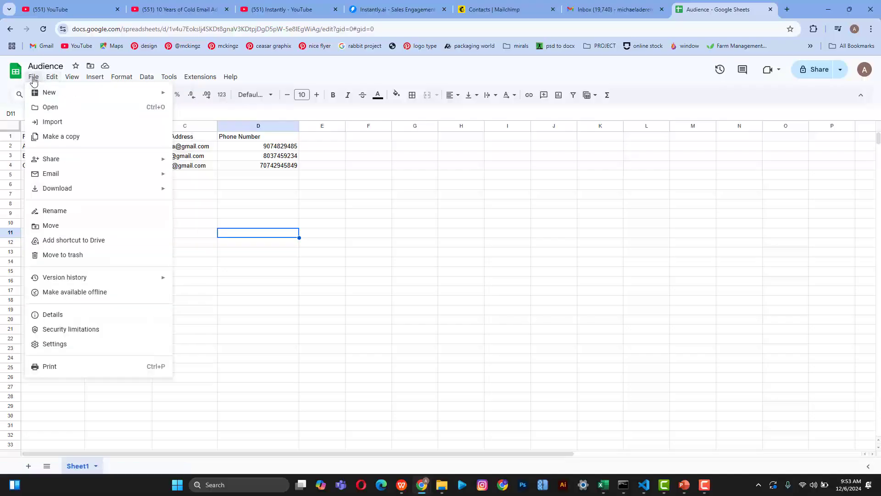
pyautogui.click(33, 79)
pyautogui.click(32, 77)
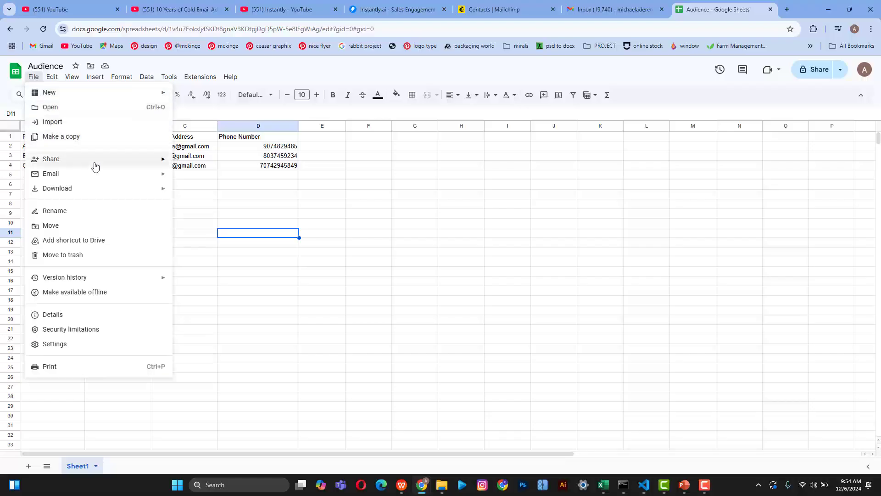
pyautogui.moveTo(95, 166)
pyautogui.moveTo(119, 190)
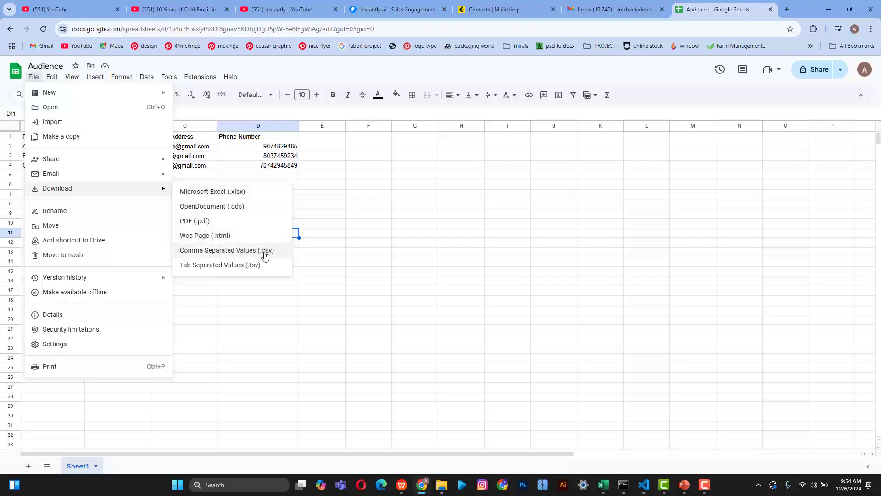
pyautogui.click(498, 8)
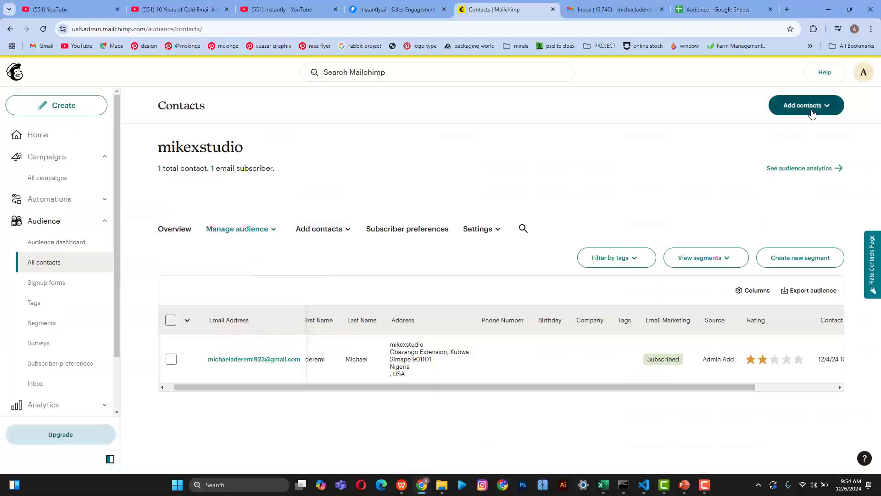
# Step: Open Add a single contact in a background tab and start Import contacts
pyautogui.click(817, 111)
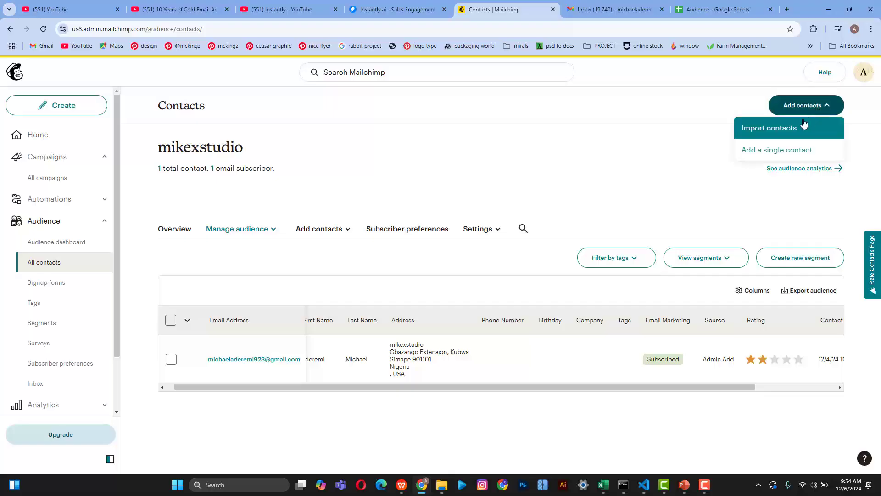
pyautogui.middleClick(804, 156)
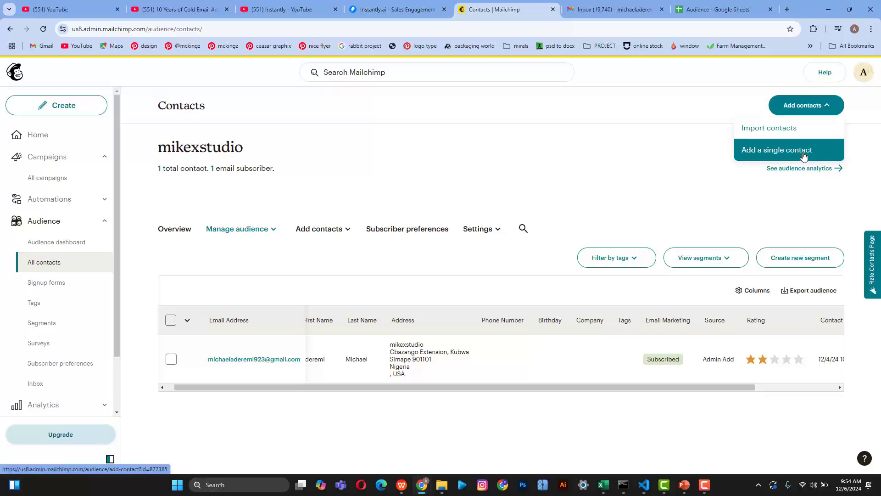
pyautogui.click(779, 129)
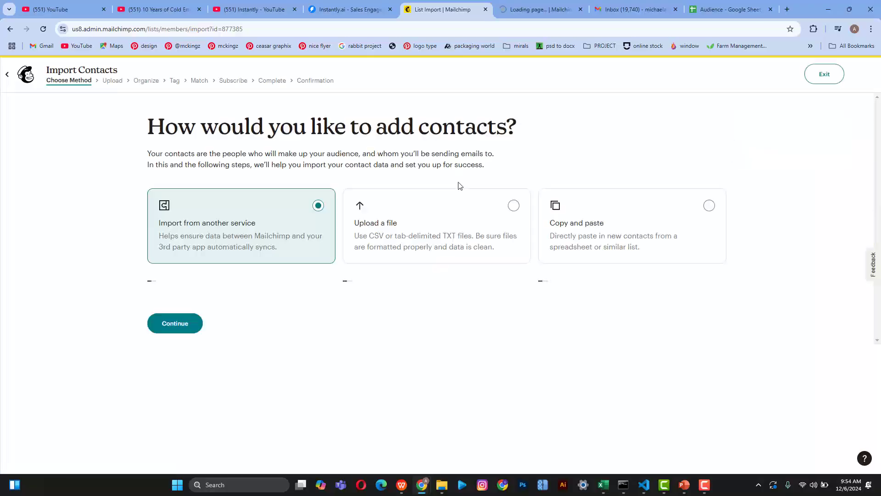
# Step: Review the single-contact form, then return to the Import Contacts wizard
pyautogui.click(522, 5)
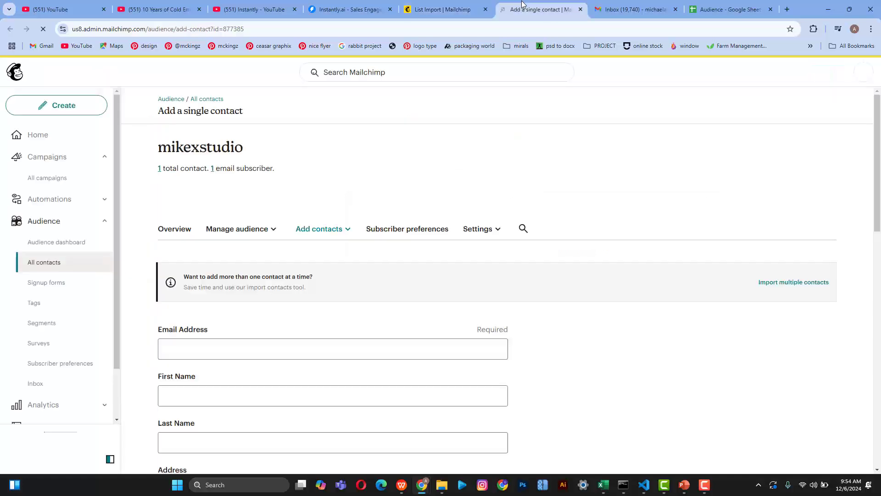
pyautogui.scroll(-14, 263, 376)
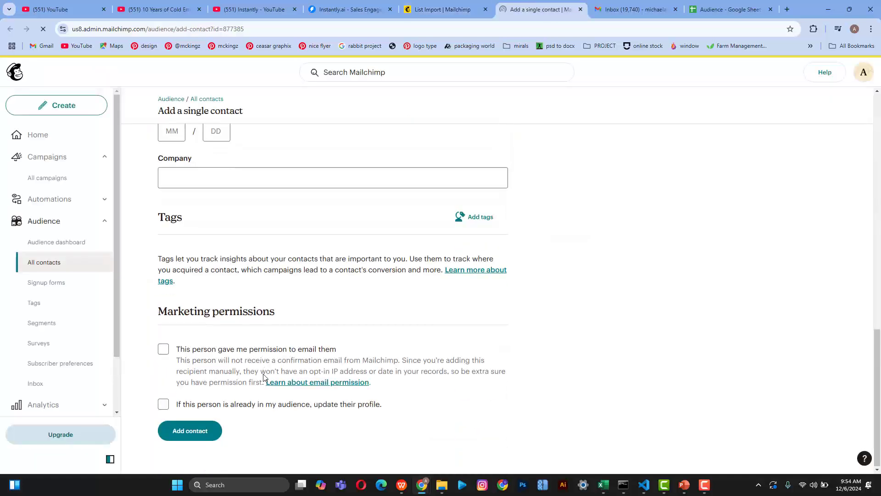
pyautogui.scroll(14, 264, 378)
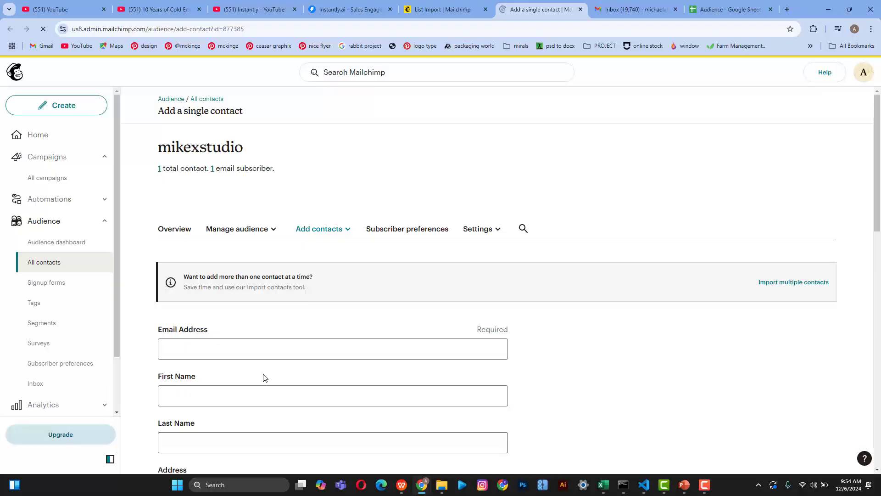
pyautogui.scroll(-4, 265, 377)
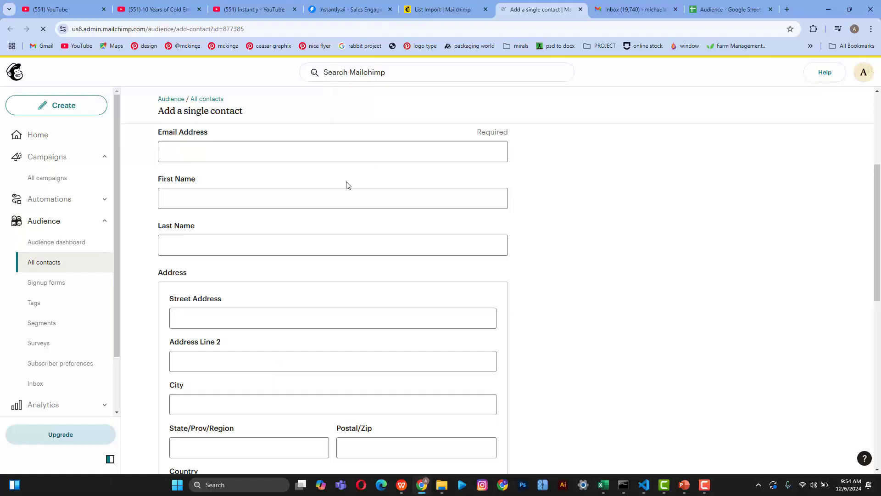
pyautogui.hotkey('ctrl', 'shift', 'Tab')
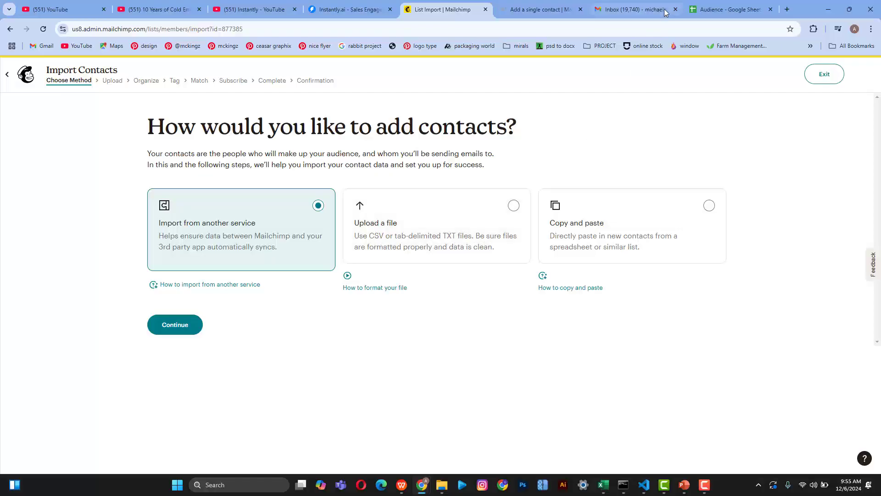
# Step: Download the Audience sheet as Audience - Sheet1.csv and return to the Mailchimp import
pyautogui.click(728, 9)
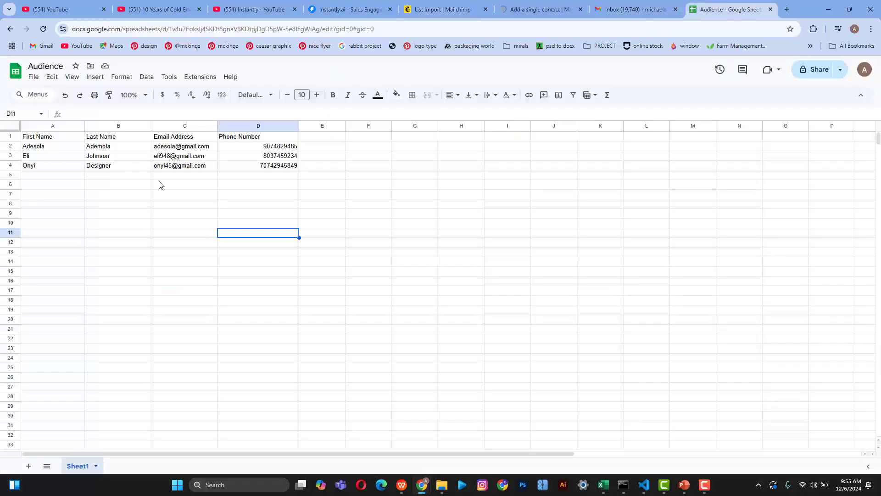
pyautogui.click(33, 77)
pyautogui.moveTo(87, 188)
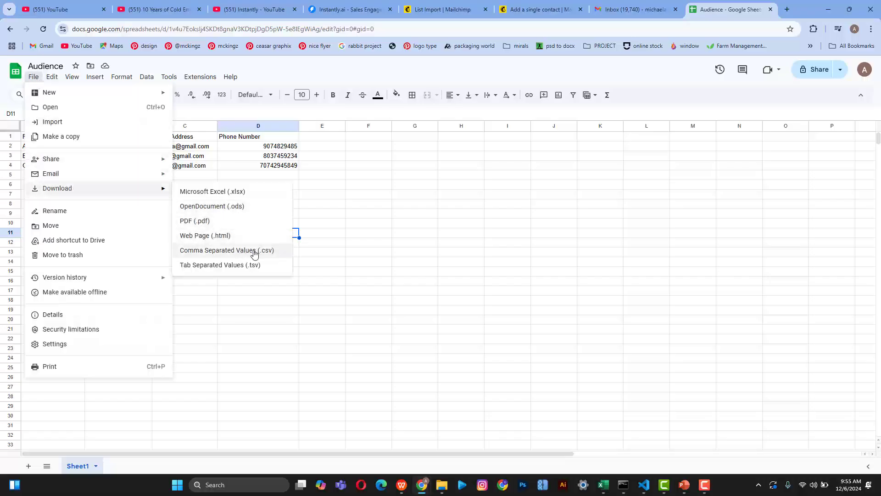
pyautogui.click(230, 253)
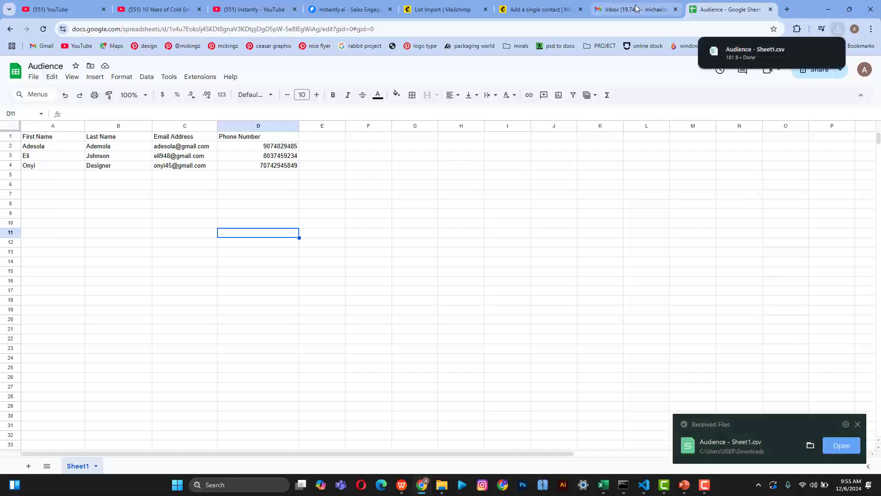
pyautogui.click(525, 6)
# Step: Choose Upload a file as the import method and continue to the upload step
pyautogui.click(455, 8)
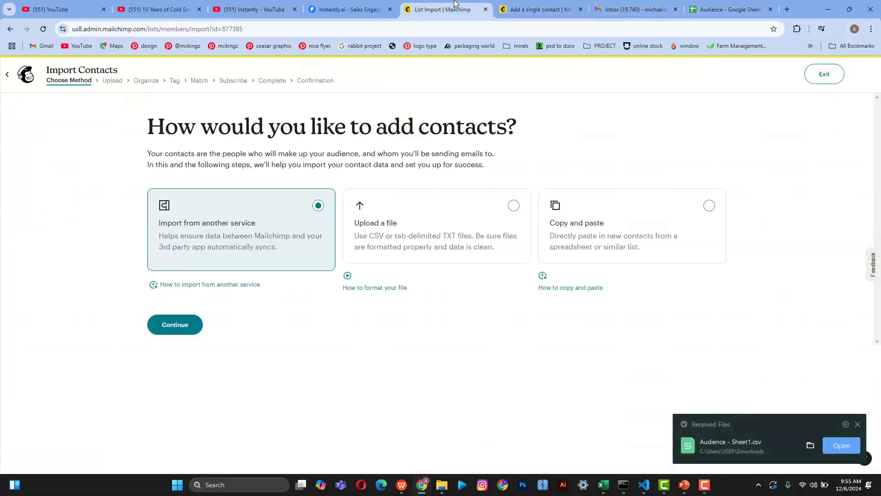
pyautogui.click(443, 229)
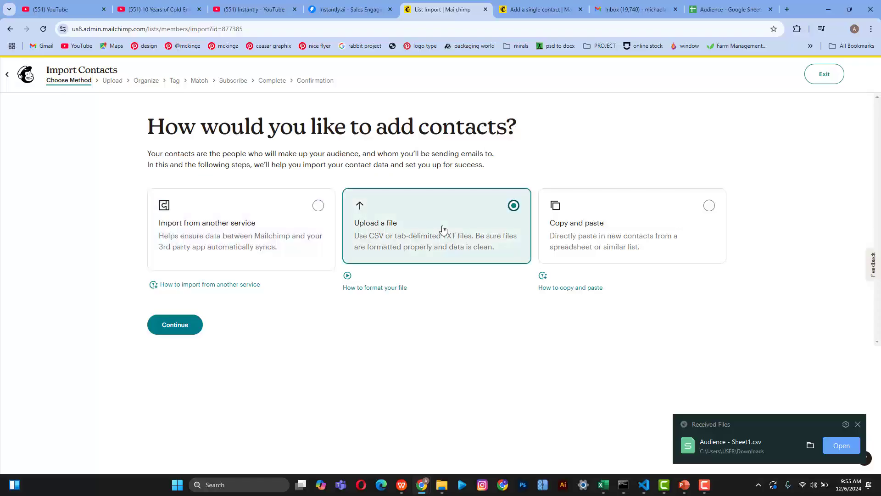
pyautogui.click(176, 329)
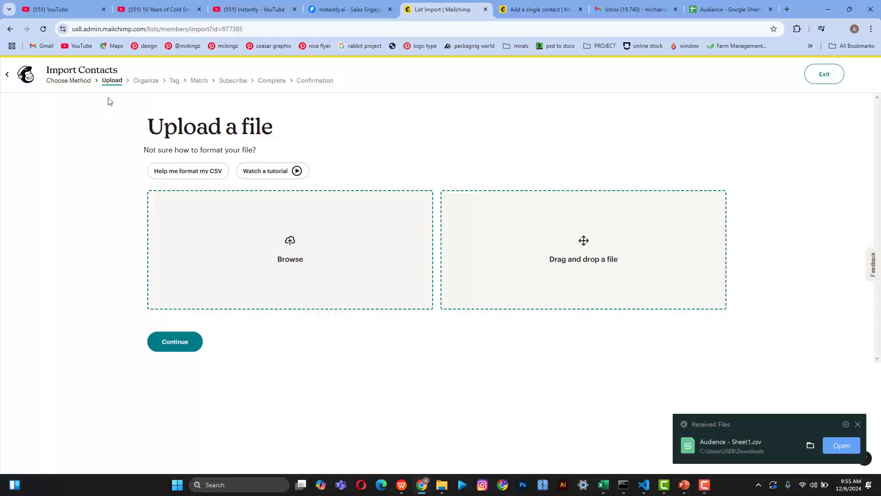
pyautogui.click(84, 81)
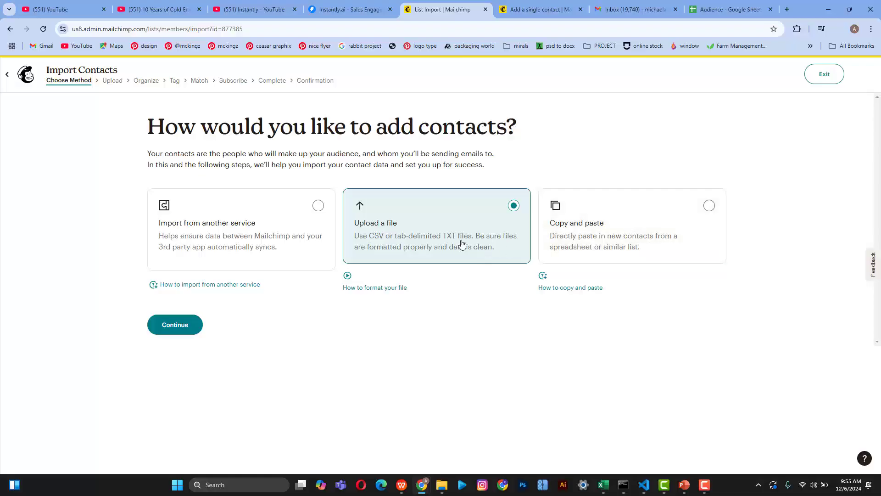
pyautogui.click(178, 328)
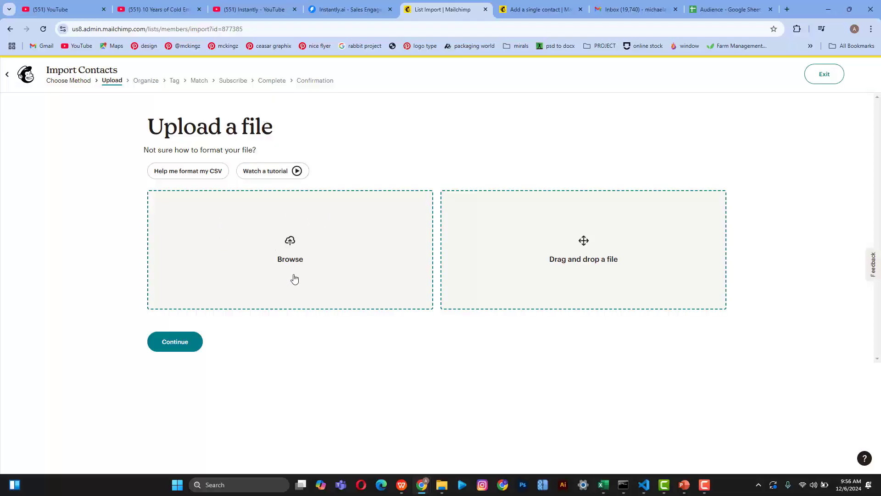
# Step: Attach Audience - Sheet1.csv from the Downloads folder to the import
pyautogui.click(310, 261)
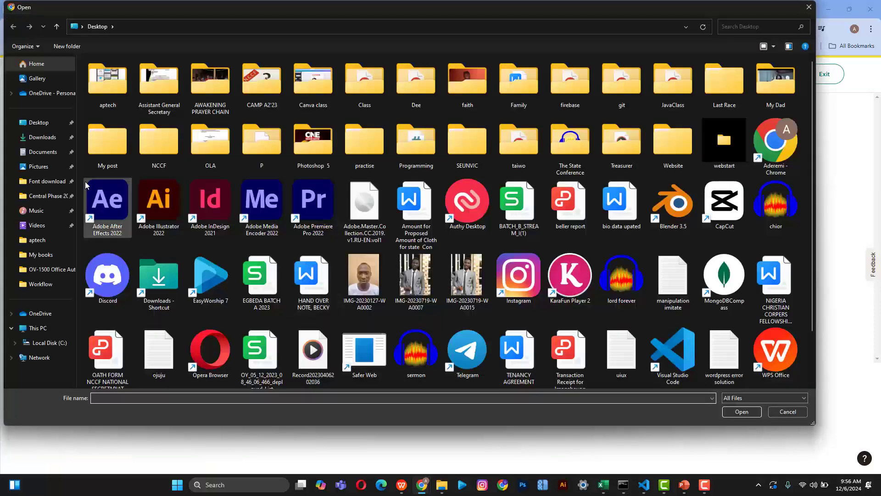
pyautogui.click(42, 138)
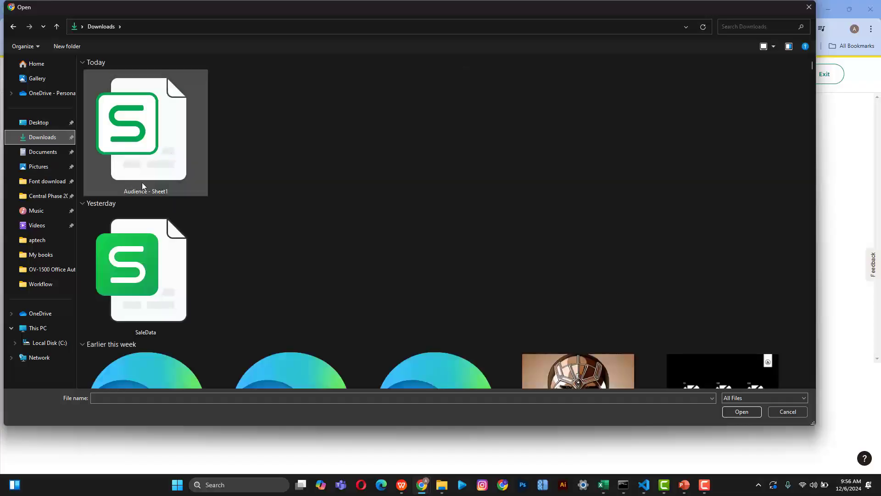
pyautogui.click(155, 143)
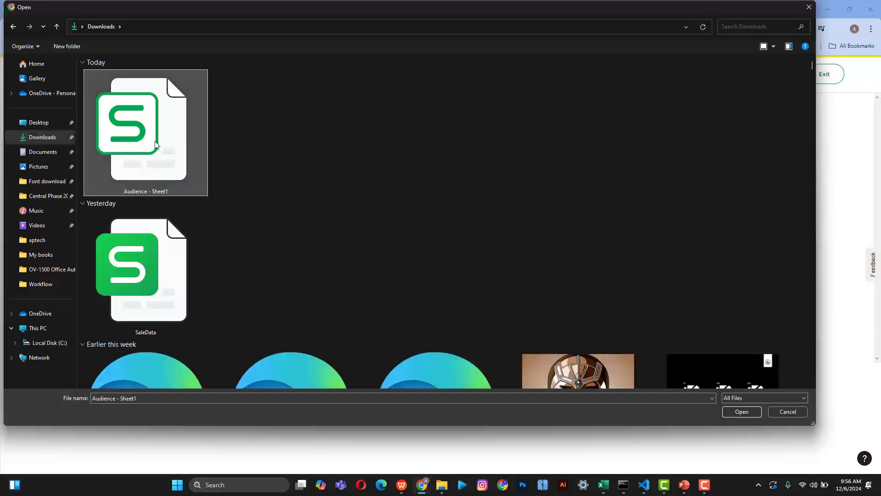
pyautogui.click(741, 411)
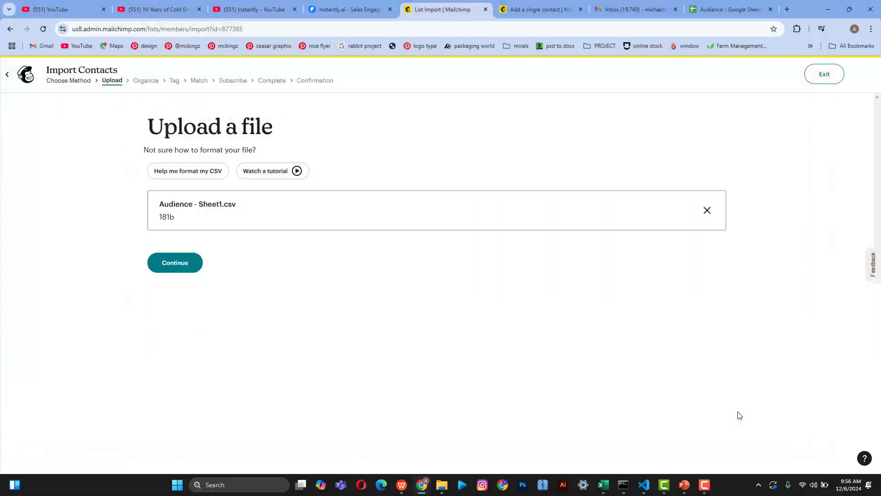
# Step: Import into mikexstudio with Update any existing contacts ticked, and reach the tag field
pyautogui.click(183, 263)
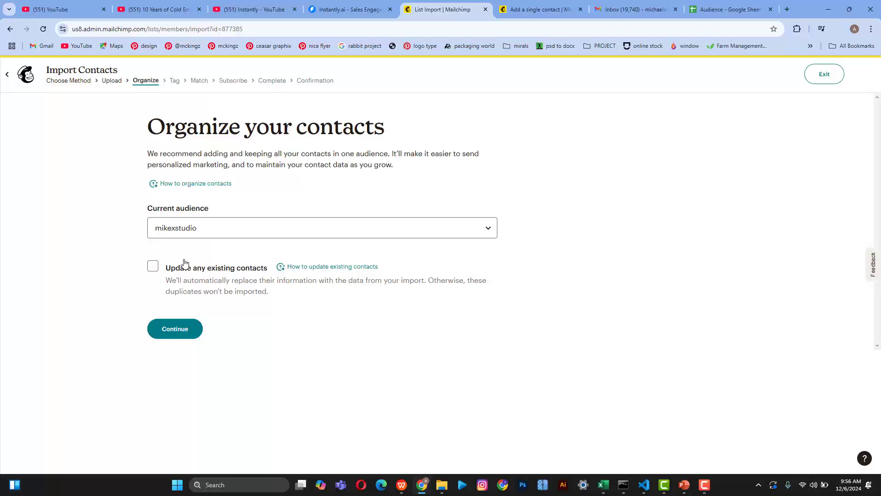
pyautogui.click(153, 266)
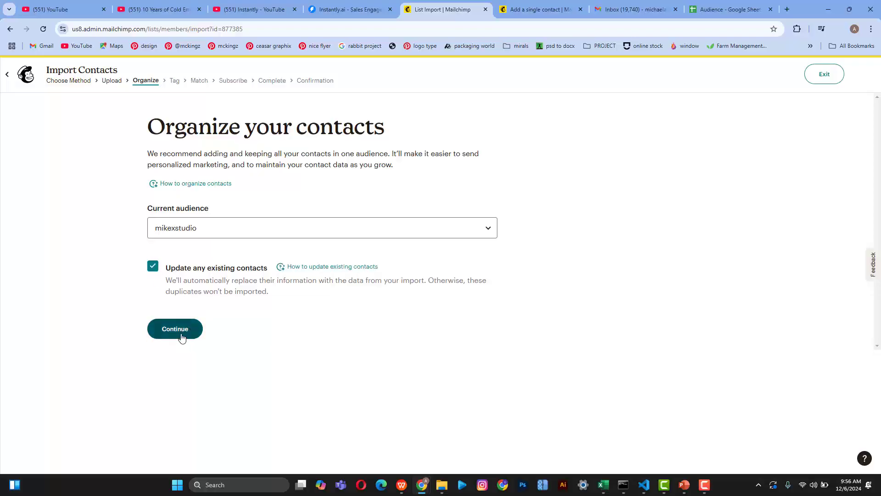
pyautogui.click(176, 330)
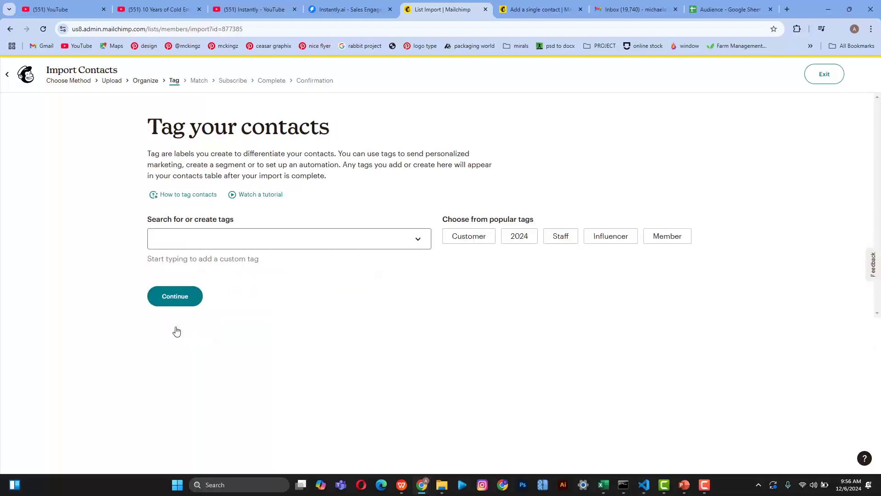
pyautogui.click(241, 242)
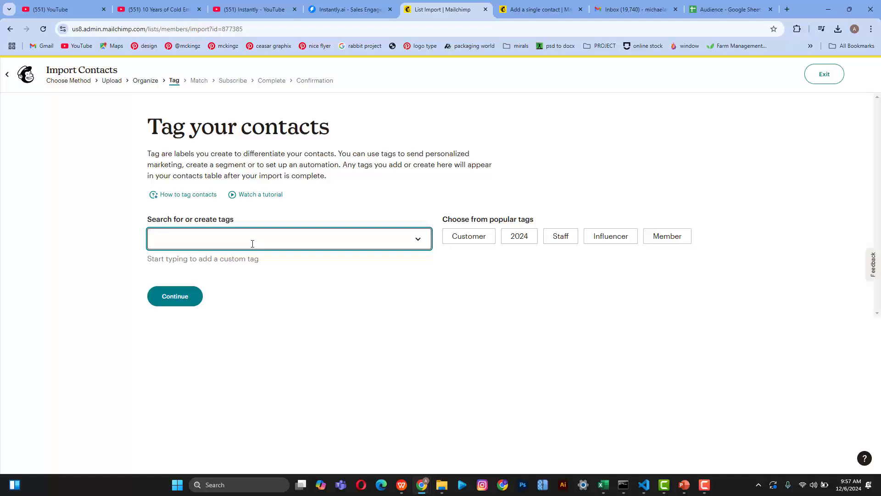
# Step: Create and apply a 'Webinar Event' tag, then continue to column matching
pyautogui.write('W')
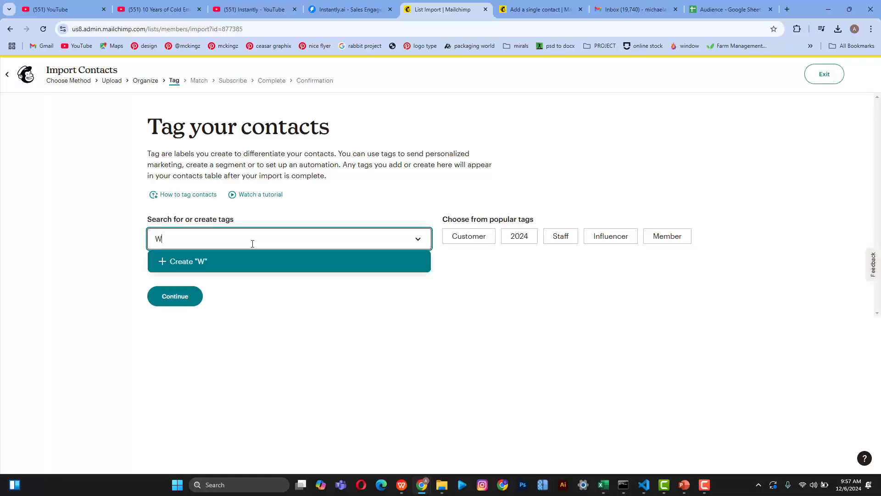
pyautogui.write('ebinar Event')
pyautogui.click(228, 265)
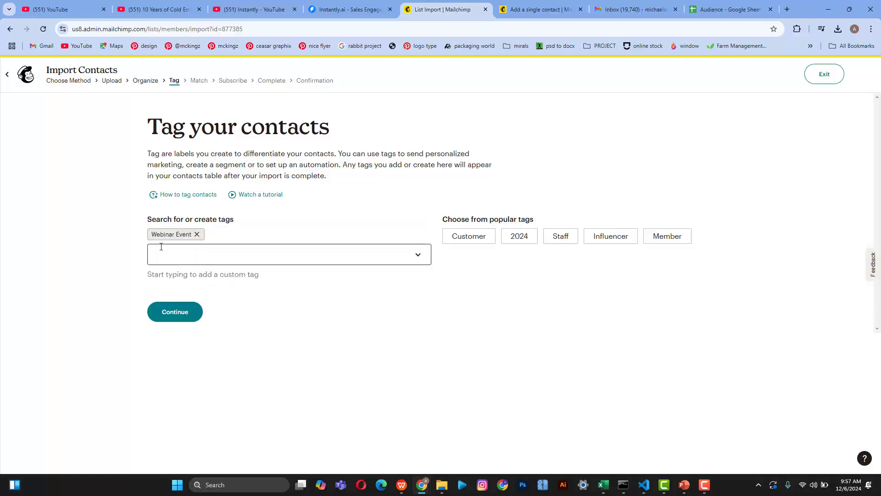
pyautogui.click(174, 316)
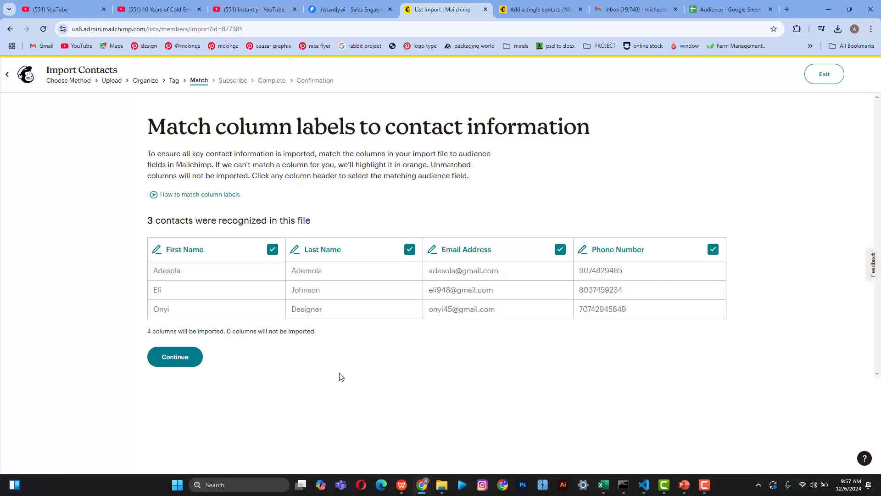
# Step: Continue past Match and keep the email marketing status as Subscribed
pyautogui.click(183, 358)
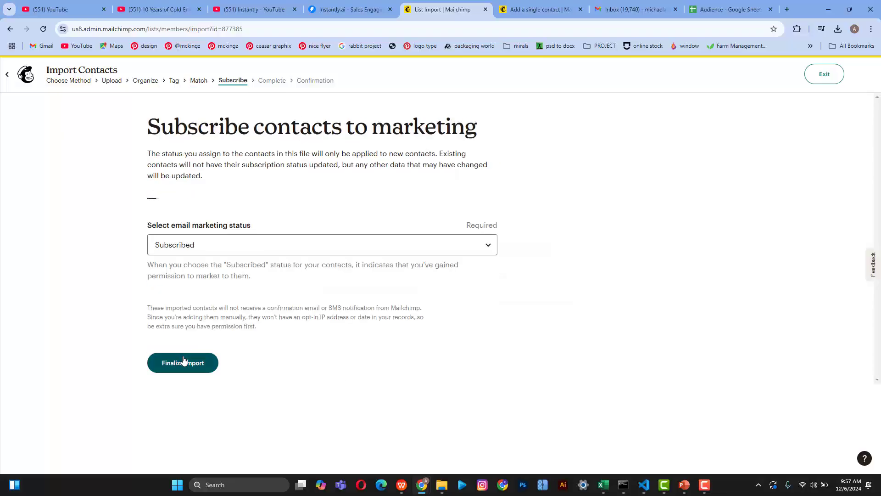
pyautogui.click(225, 248)
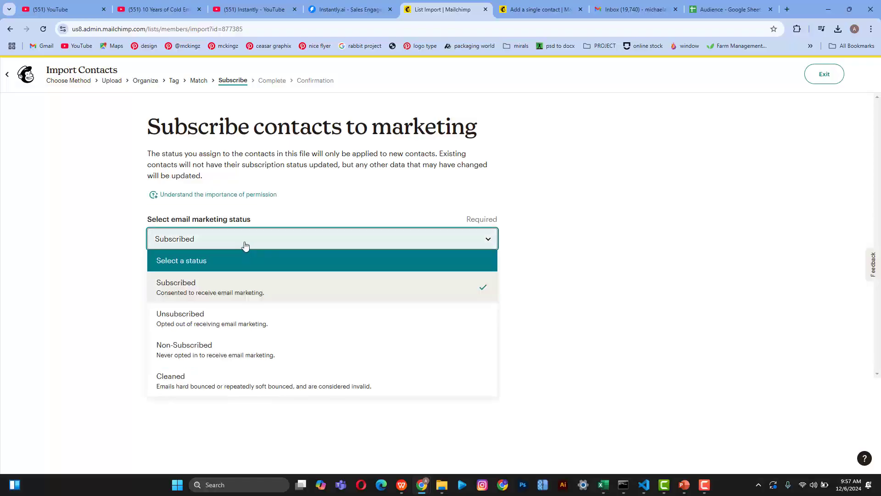
pyautogui.click(246, 246)
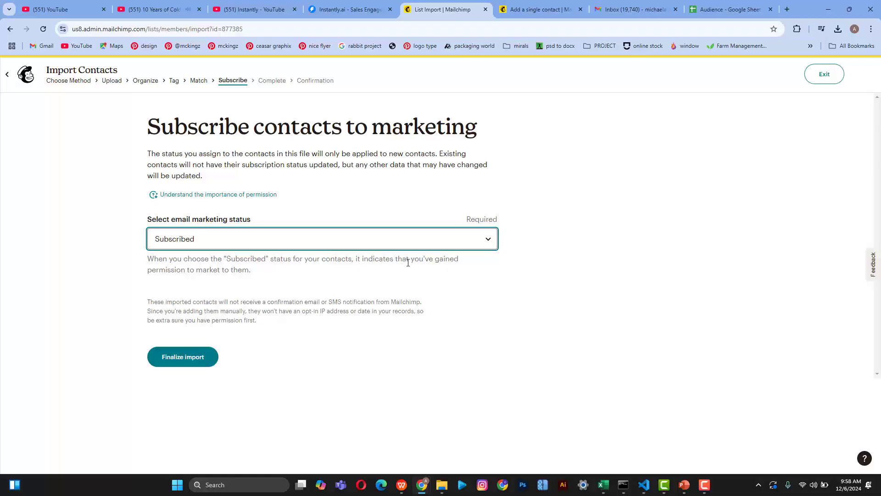
# Step: Pause the cold email video, glance at the other tabs, and finalize the import for review
pyautogui.click(160, 7)
pyautogui.click(192, 222)
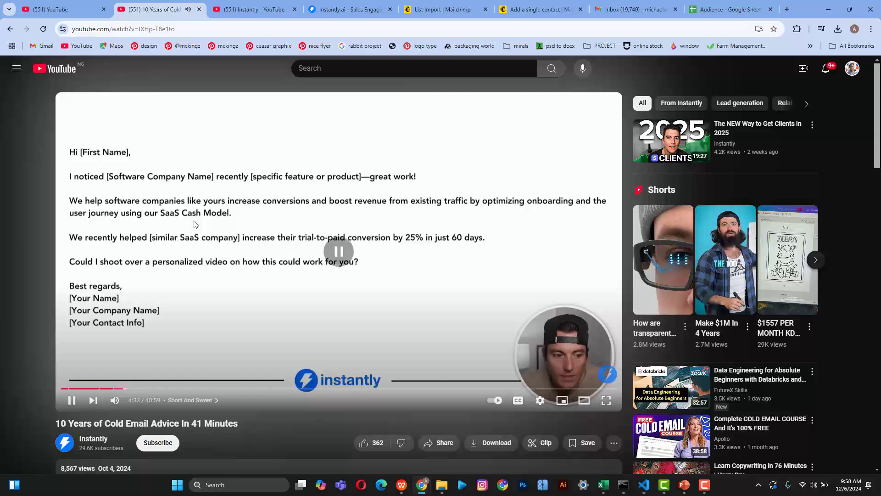
pyautogui.click(729, 4)
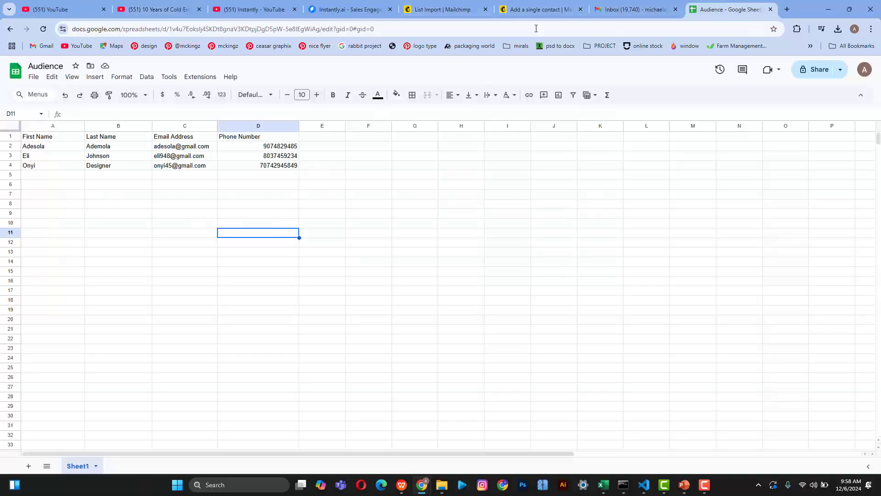
pyautogui.click(531, 5)
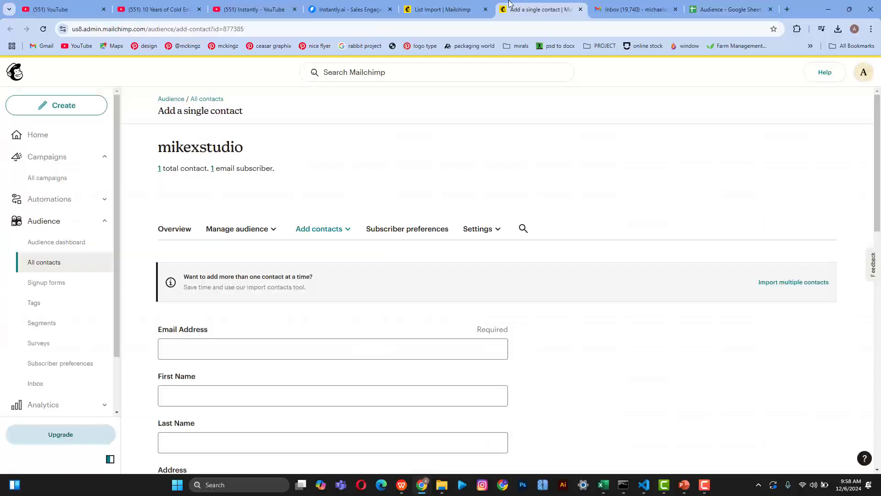
pyautogui.click(453, 4)
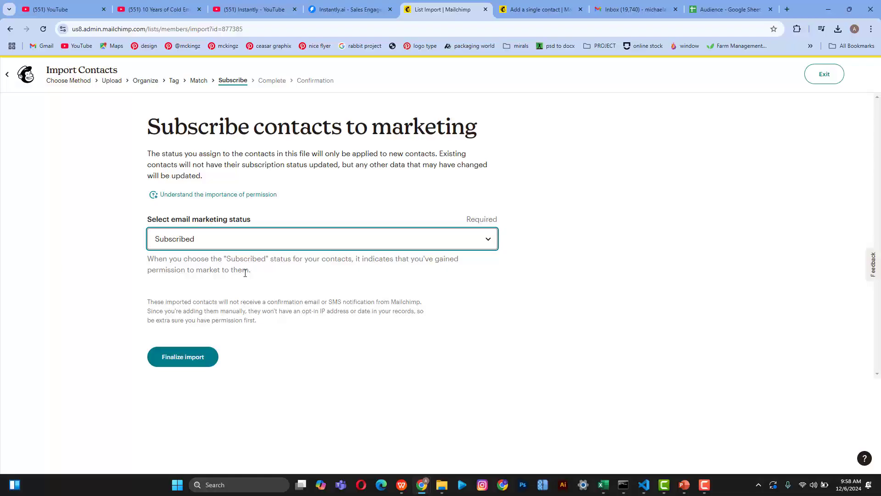
pyautogui.click(186, 358)
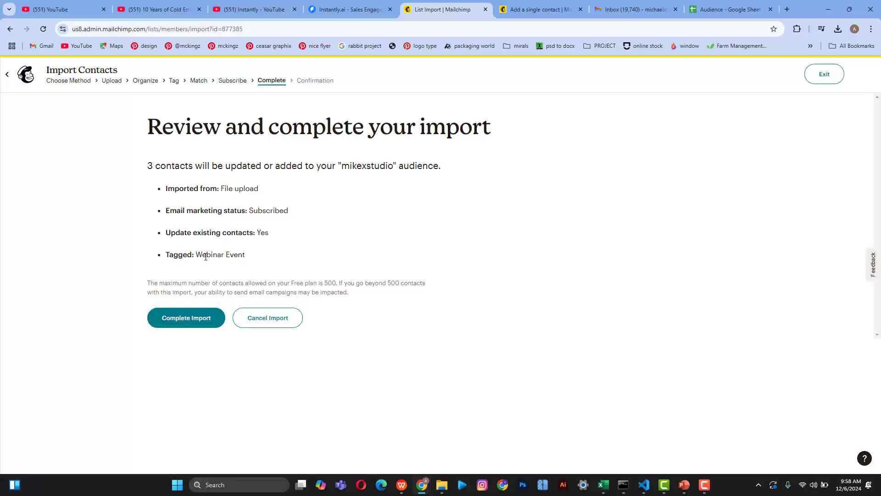
# Step: Complete the import of the 3 contacts and view the newly added contacts
pyautogui.click(183, 323)
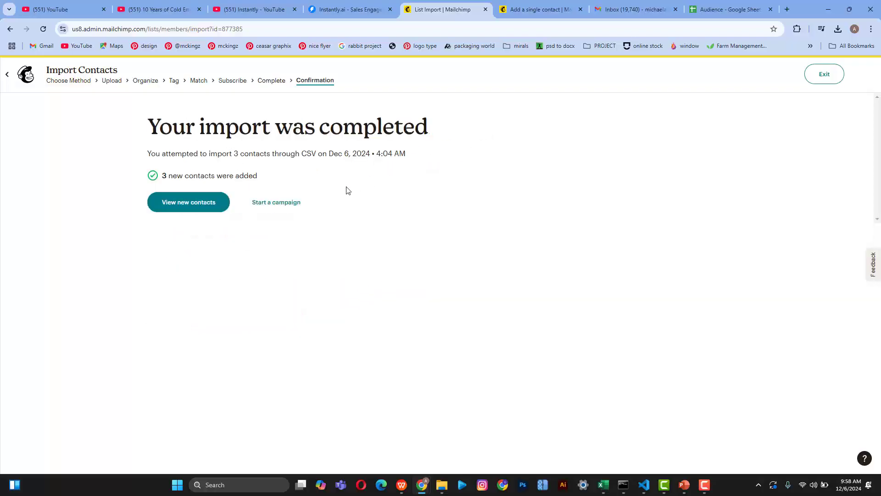
pyautogui.click(192, 204)
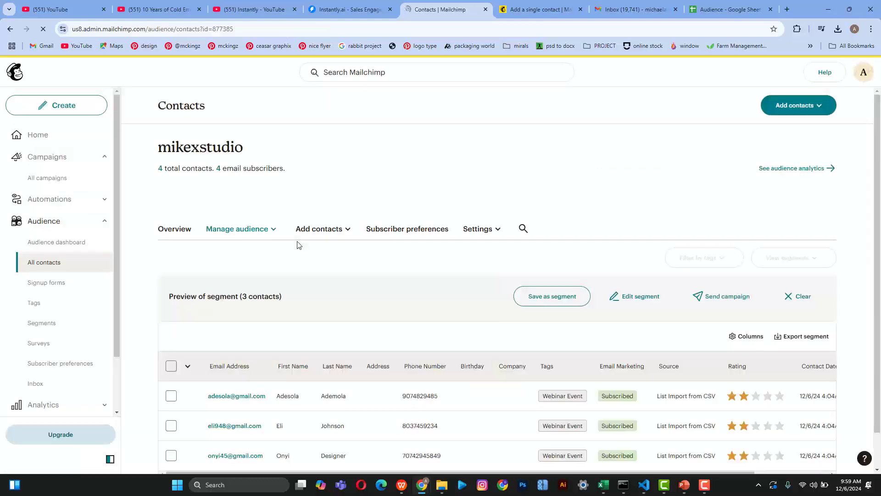
# Step: Scroll through the contacts table and check the select-all options without selecting anything
pyautogui.scroll(-1, 331, 364)
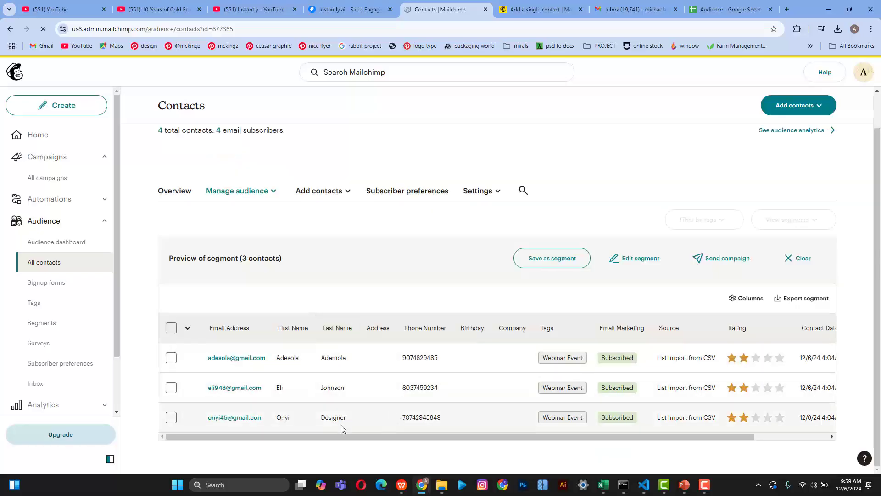
pyautogui.moveTo(302, 436)
pyautogui.mouseDown()
pyautogui.moveTo(416, 440)
pyautogui.moveTo(296, 429)
pyautogui.mouseUp()
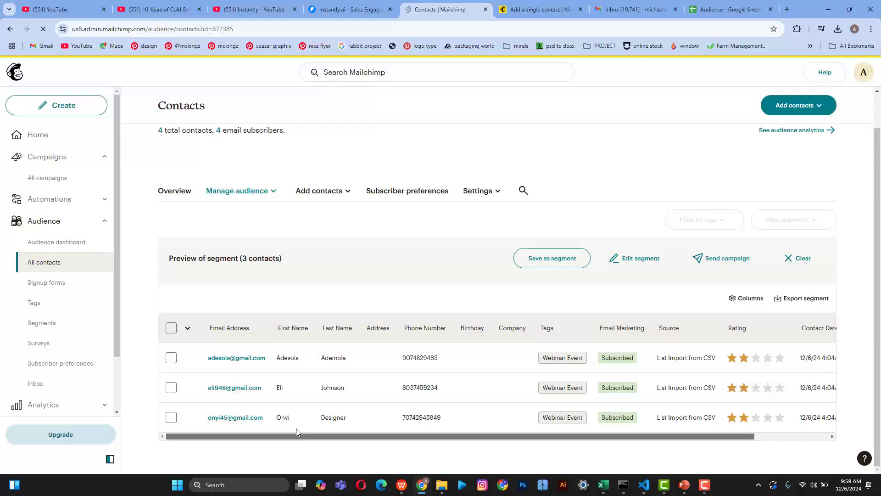
pyautogui.click(187, 329)
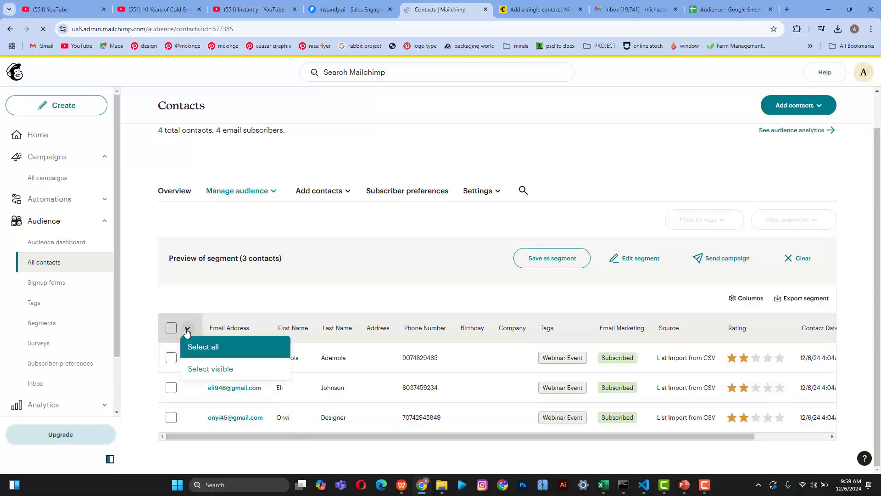
pyautogui.click(187, 329)
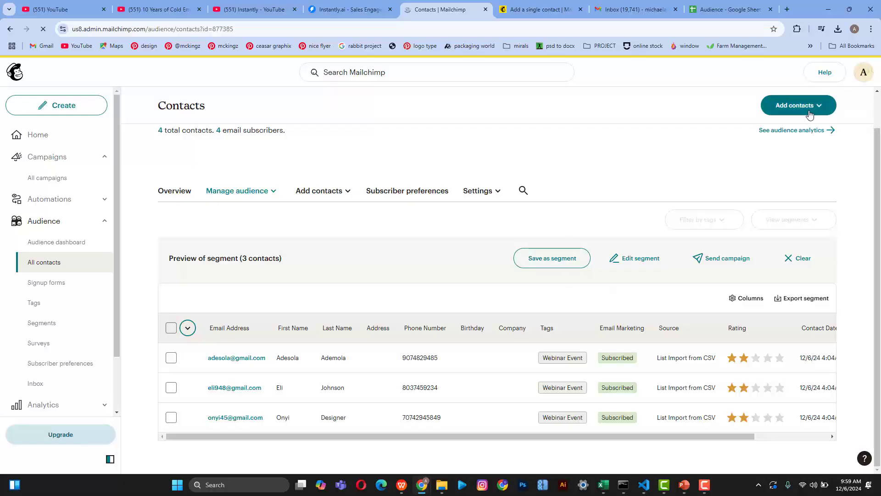
# Step: Close the extra Add a single contact tab and scan the table's columns sideways
pyautogui.click(796, 113)
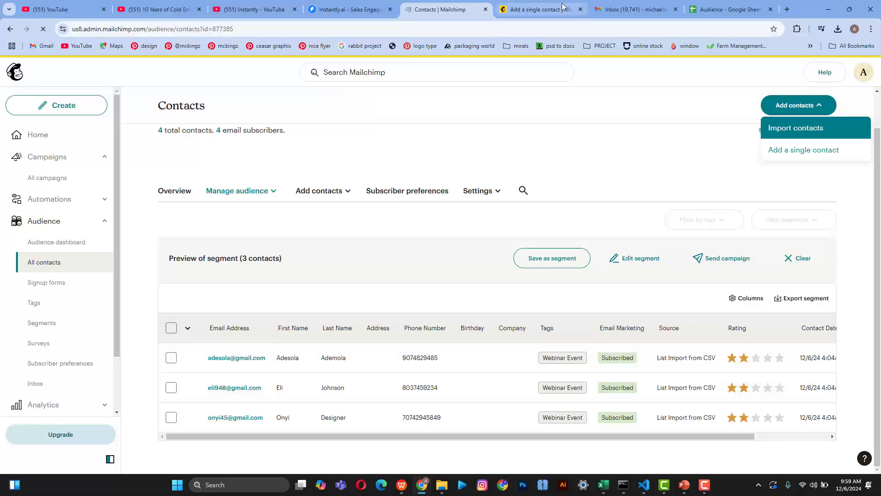
pyautogui.click(581, 9)
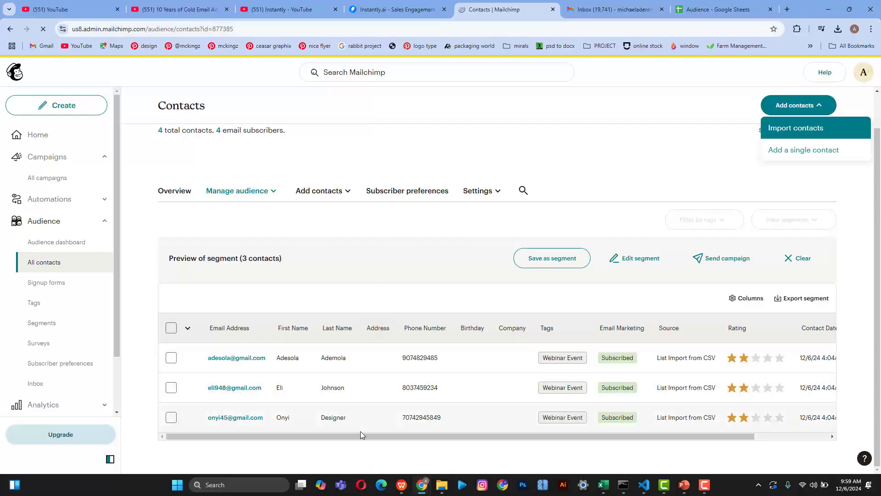
pyautogui.hscroll(3, 360, 432)
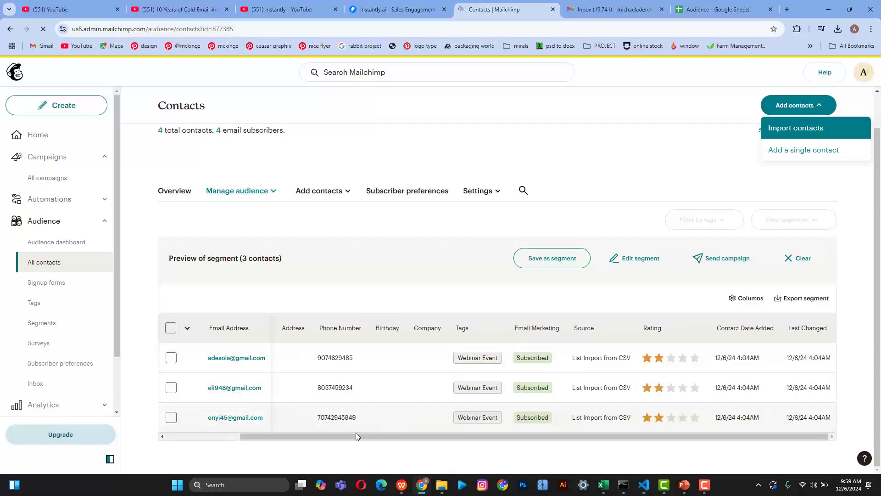
pyautogui.hscroll(-3, 287, 429)
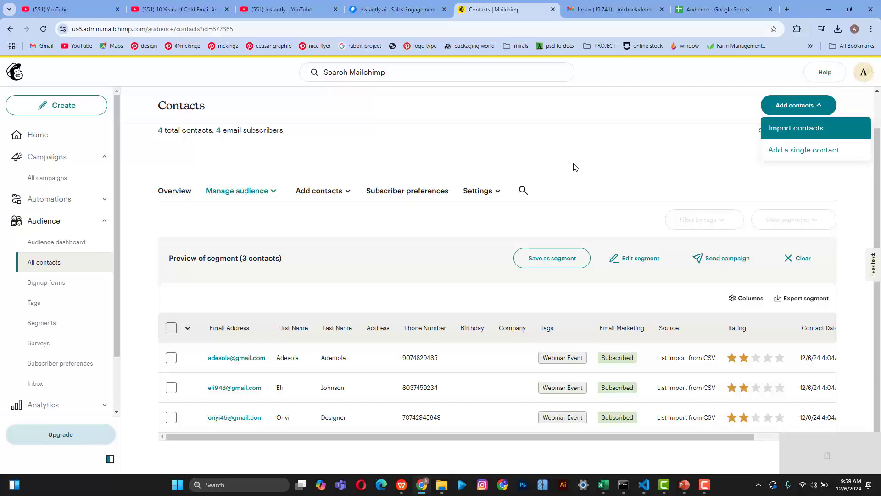
# Step: Start a new import with Copy and paste chosen, and focus the empty paste box
pyautogui.click(597, 138)
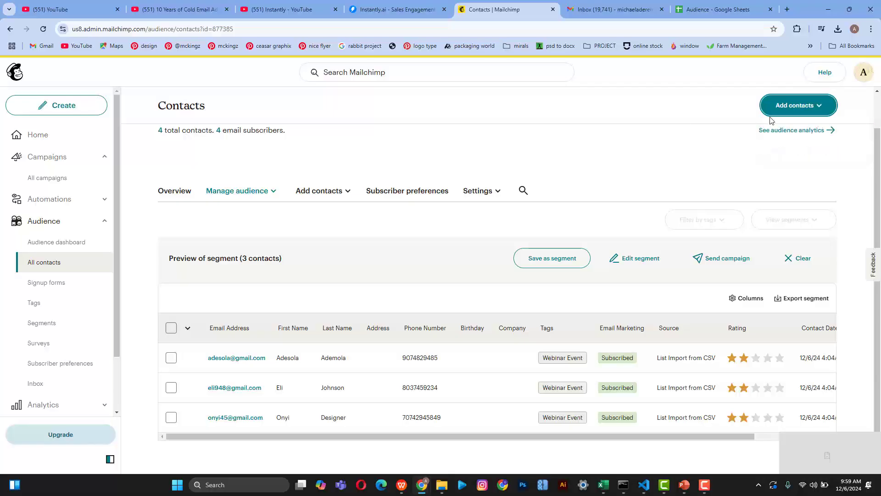
pyautogui.click(784, 111)
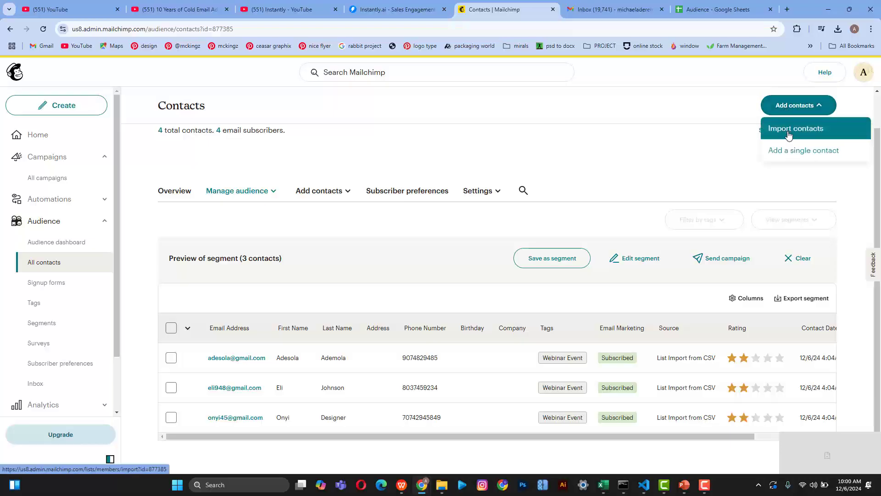
pyautogui.click(789, 134)
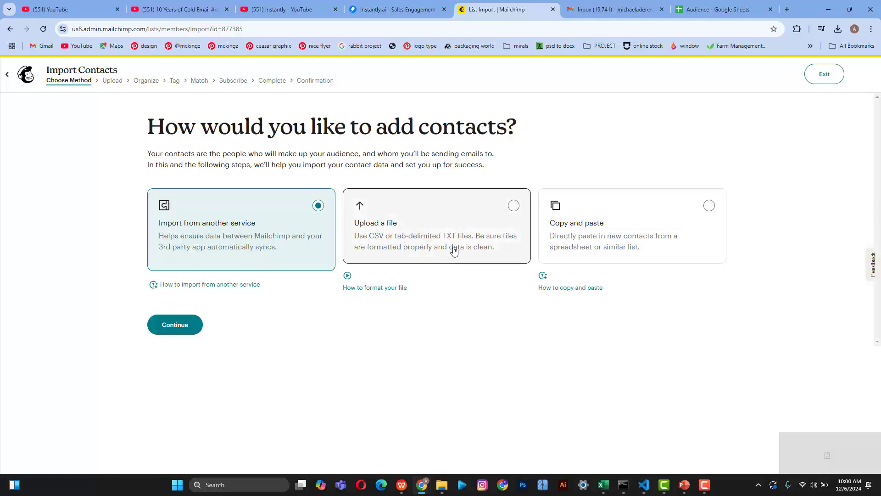
pyautogui.click(590, 240)
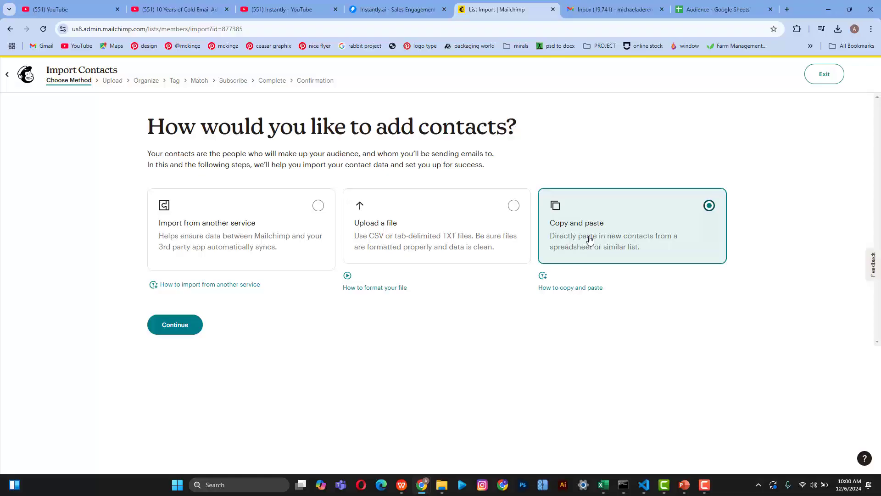
pyautogui.click(170, 327)
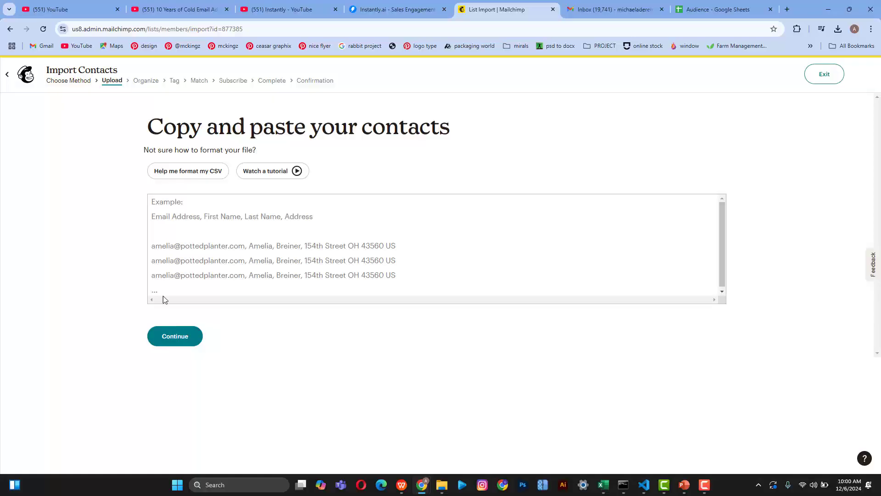
pyautogui.click(179, 262)
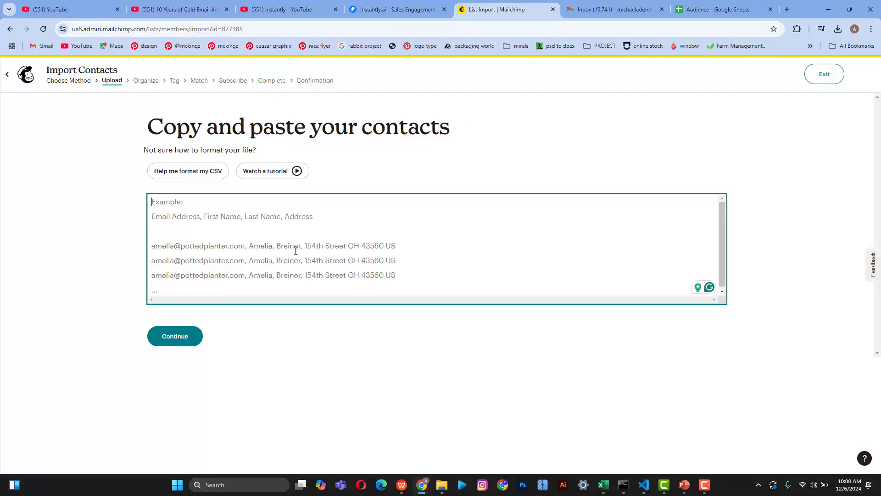
# Step: Copy the contact table A1:D4 from the Audience sheet and return to the Mailchimp import page
pyautogui.click(688, 8)
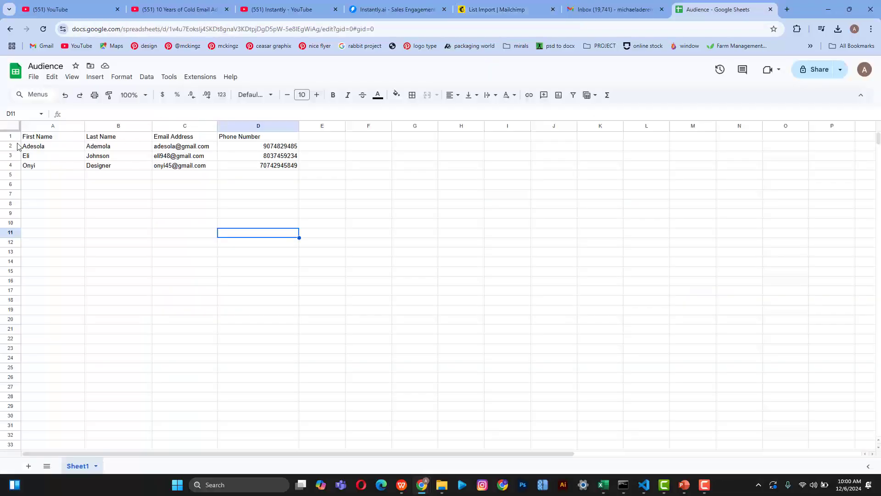
pyautogui.moveTo(27, 138); pyautogui.dragTo(275, 168)
pyautogui.hotkey('ctrl', 'c')
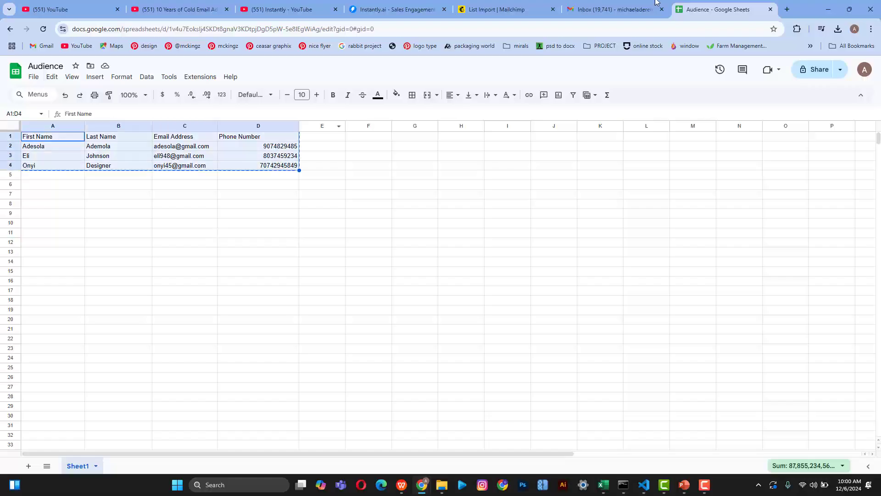
pyautogui.click(590, 5)
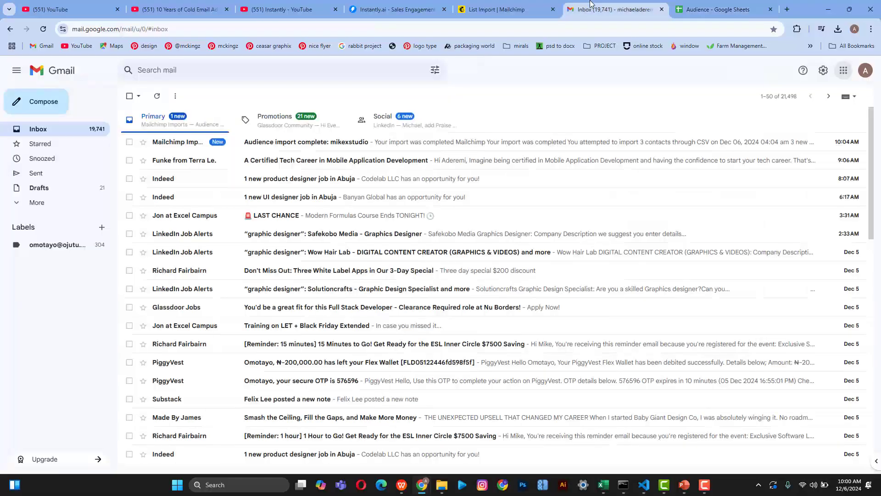
pyautogui.click(494, 6)
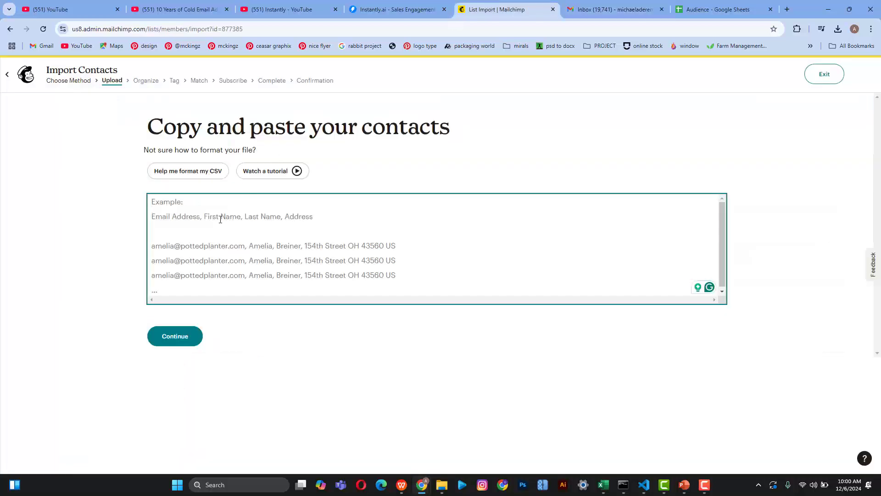
# Step: Paste the header row and three contacts into the import box and continue
pyautogui.hotkey('ctrl', 'v')
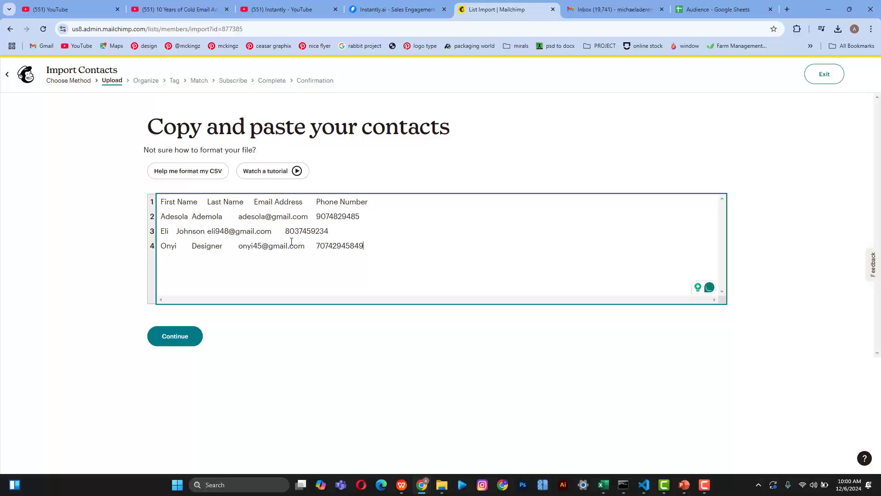
pyautogui.click(170, 339)
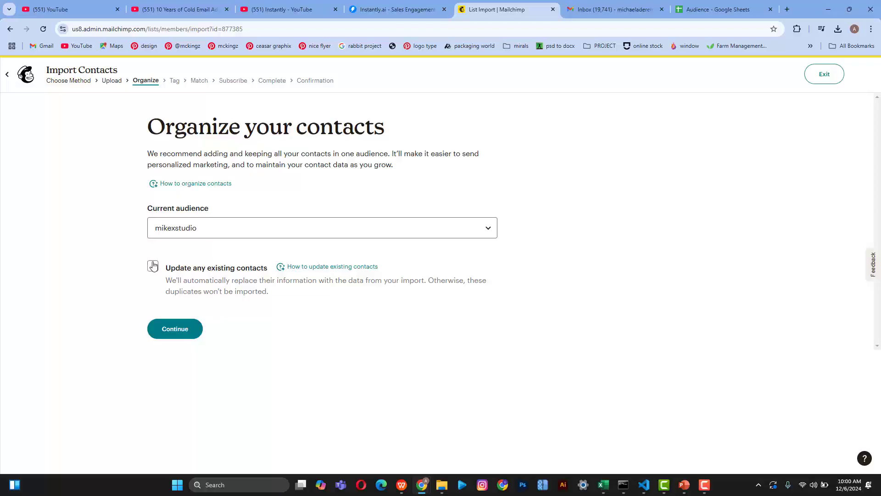
# Step: Update existing contacts, tag them Webinar Event, then exit the import at the Match step
pyautogui.click(153, 268)
pyautogui.click(169, 335)
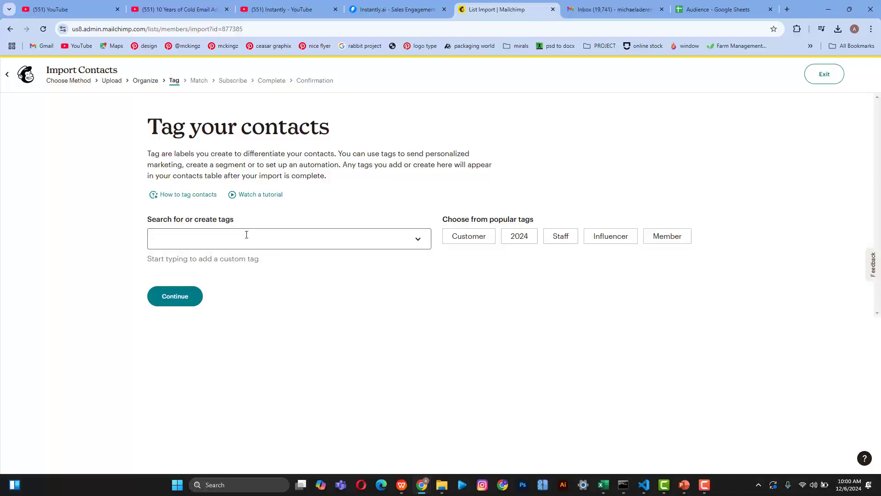
pyautogui.click(238, 239)
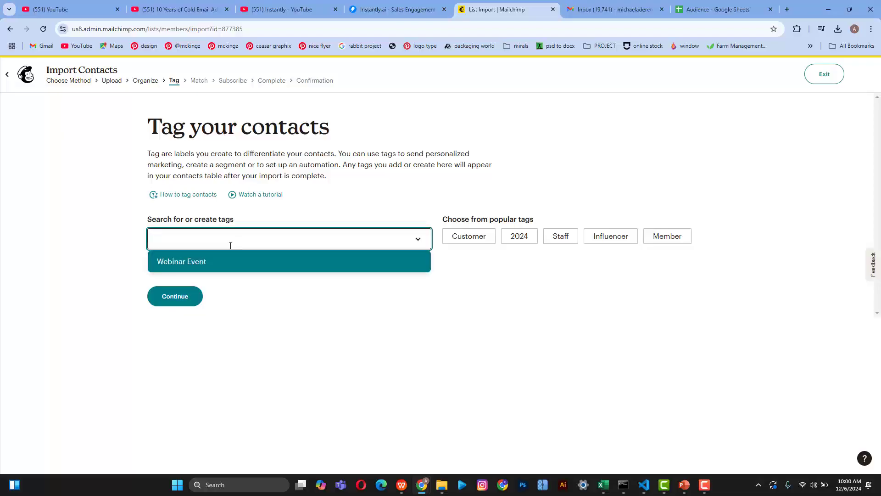
pyautogui.click(213, 265)
pyautogui.click(172, 312)
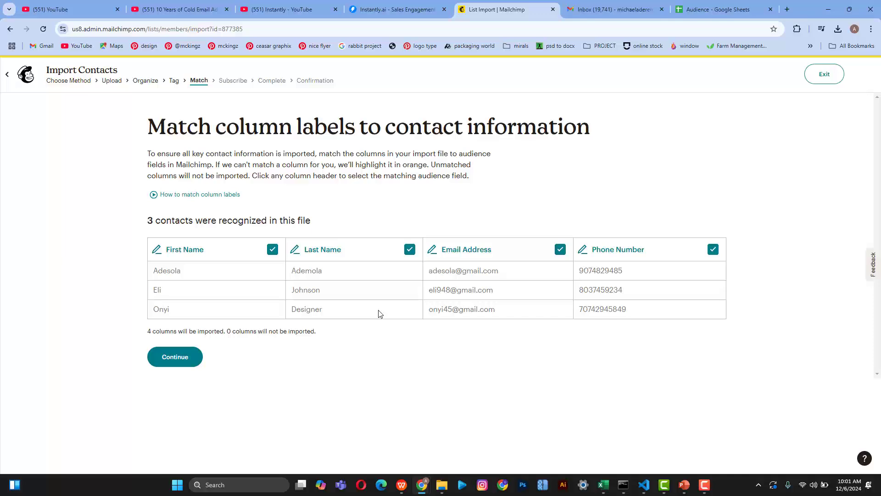
pyautogui.click(829, 75)
pyautogui.click(482, 88)
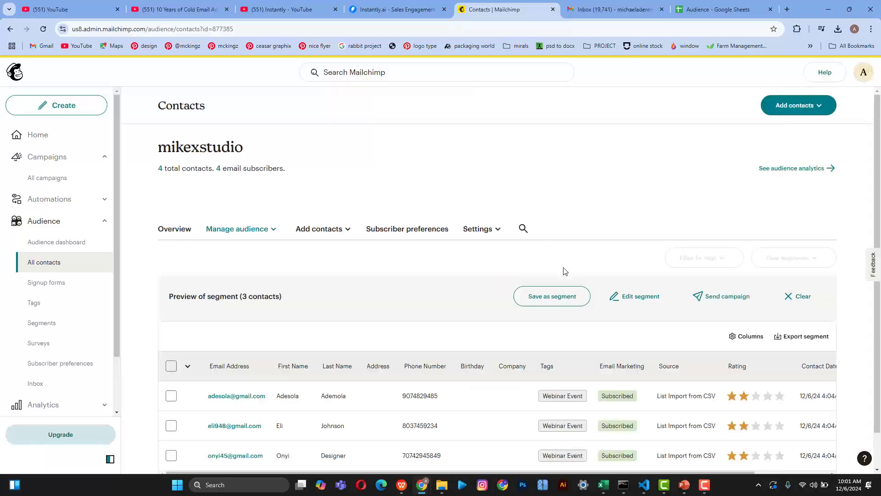
# Step: Look over the contacts table, then view the mikexstudio overview showing 4 subscribed contacts
pyautogui.scroll(-1, 565, 271)
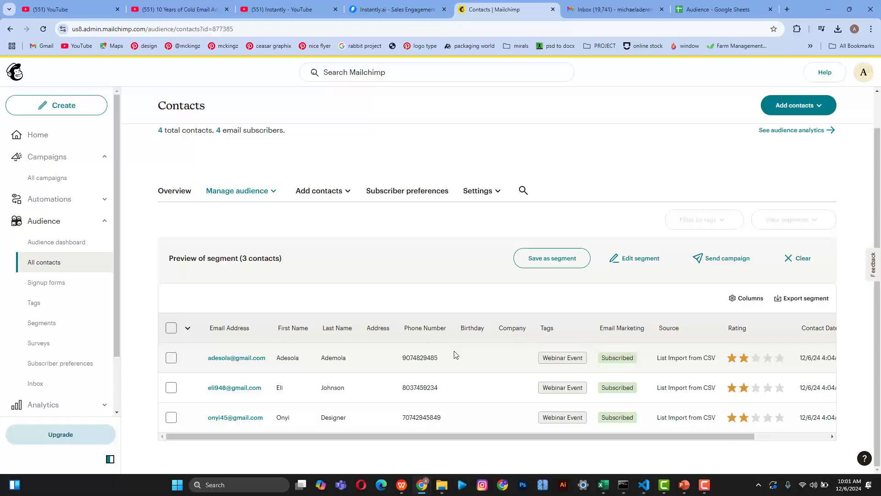
pyautogui.hscroll(2, 455, 353)
pyautogui.hscroll(-2, 454, 351)
pyautogui.click(185, 198)
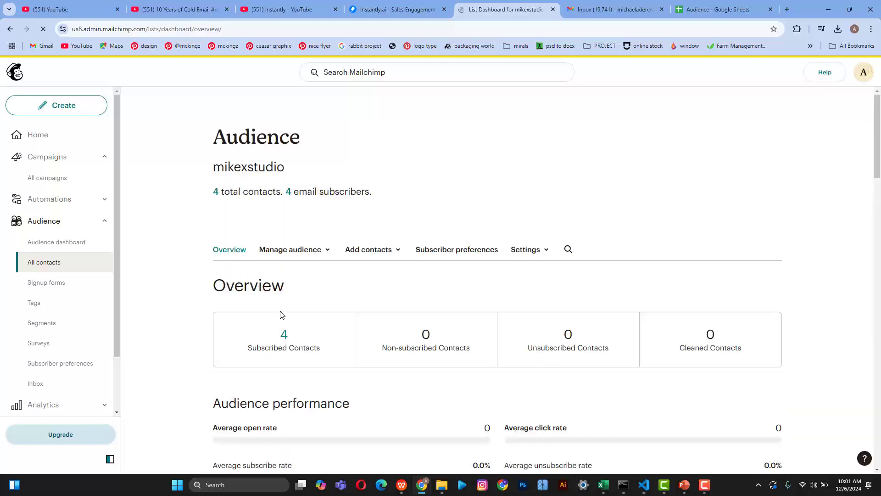
pyautogui.scroll(-6, 287, 345)
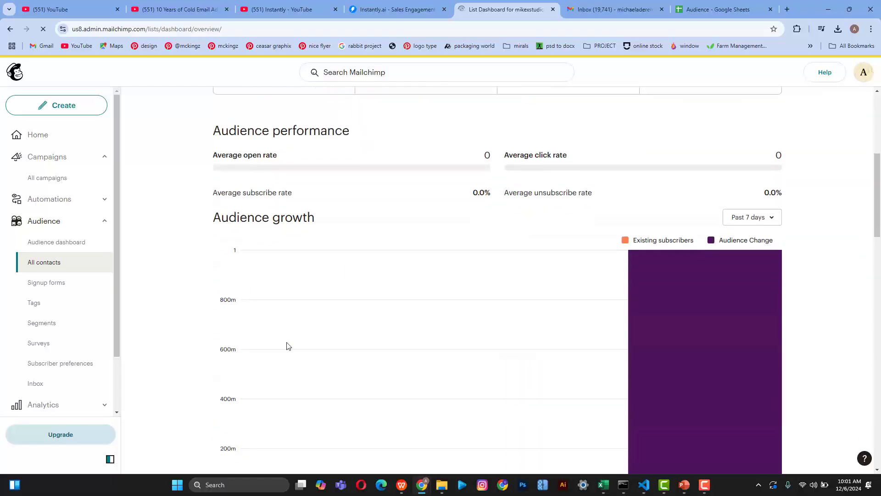
pyautogui.scroll(-6, 287, 346)
pyautogui.scroll(13, 287, 345)
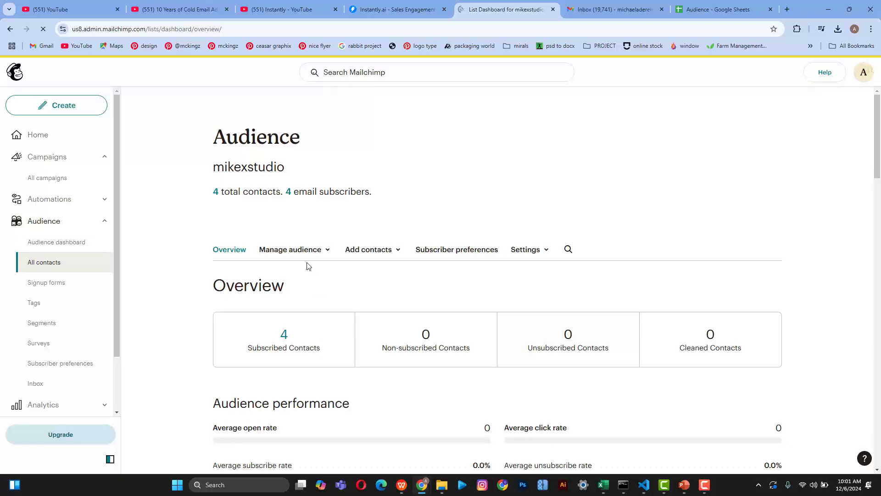
pyautogui.click(301, 249)
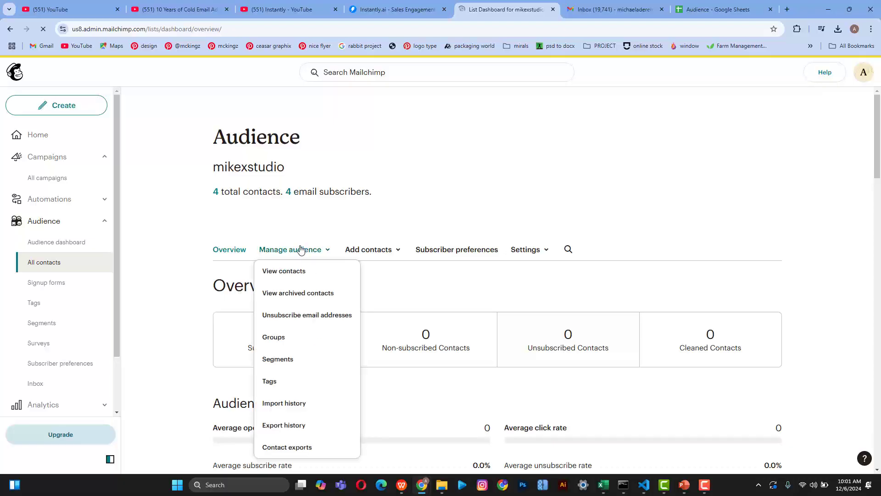
pyautogui.click(386, 250)
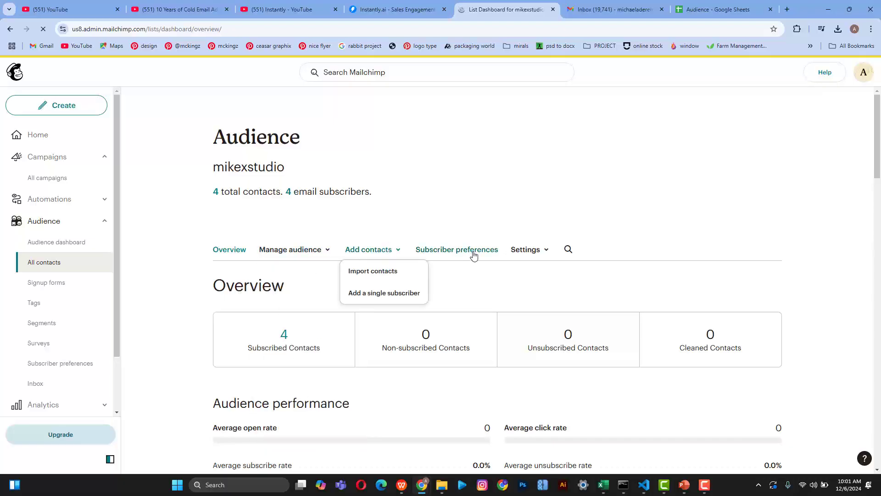
pyautogui.click(546, 250)
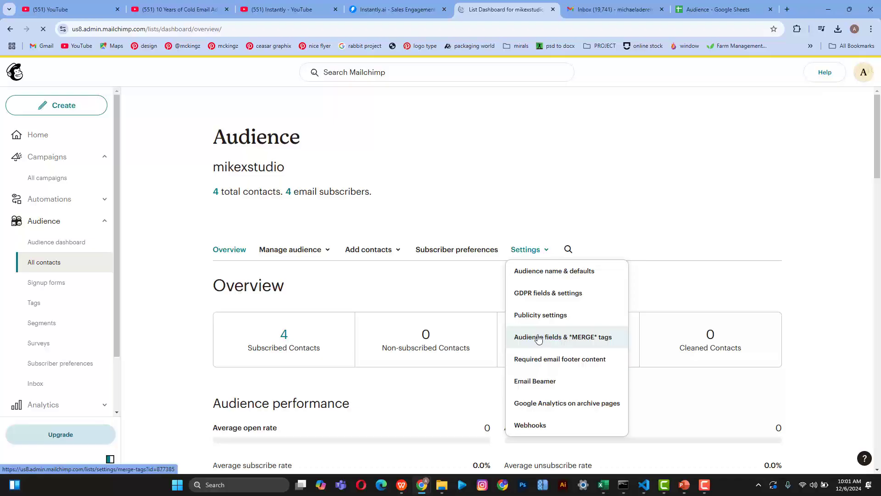
pyautogui.click(531, 250)
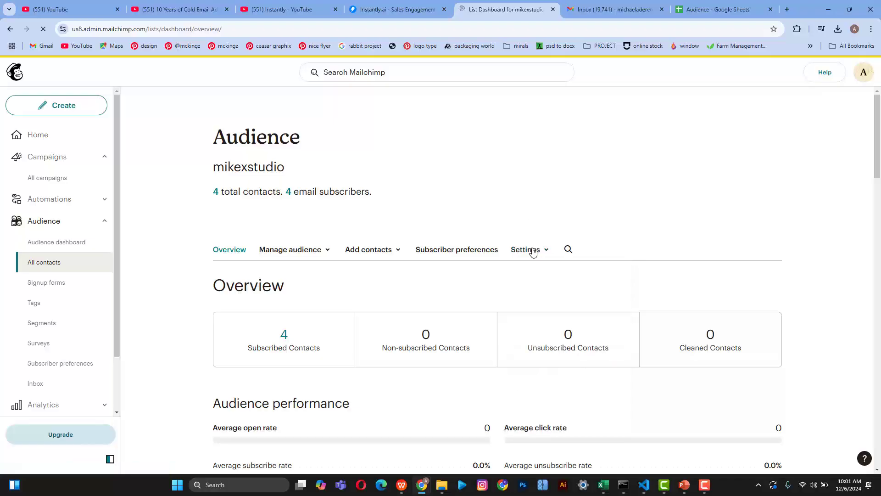
pyautogui.click(532, 255)
pyautogui.click(311, 250)
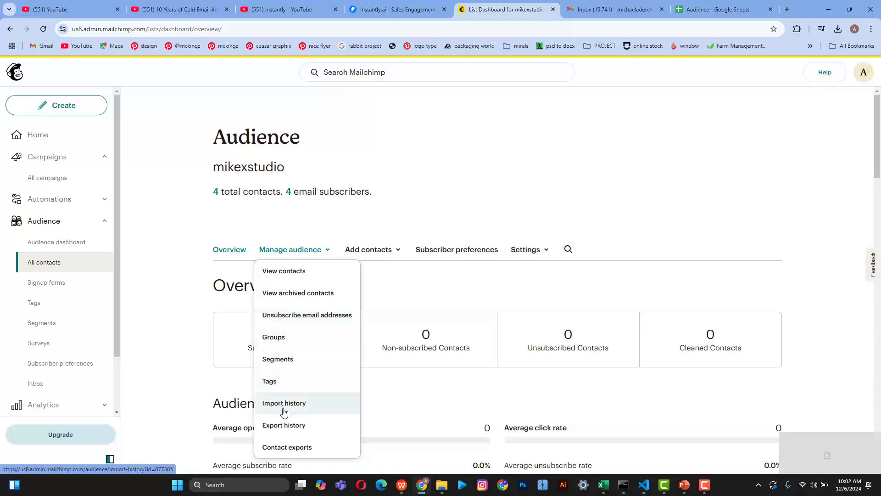
pyautogui.click(383, 255)
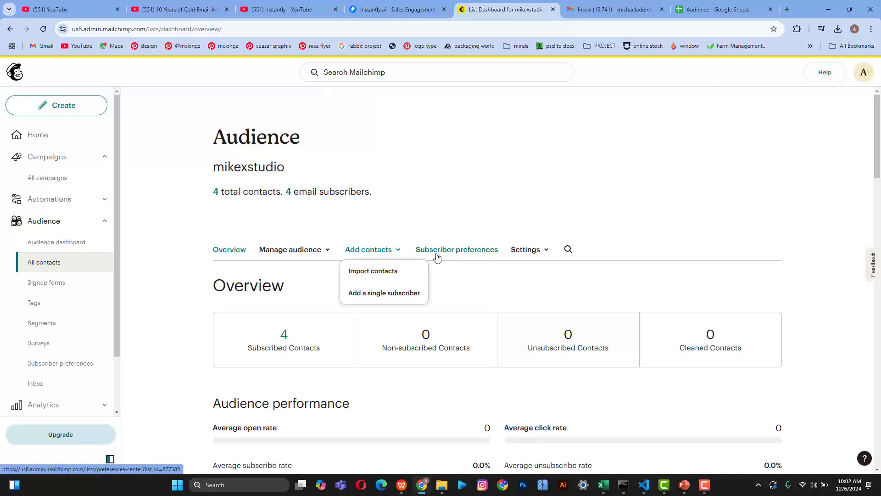
pyautogui.click(448, 251)
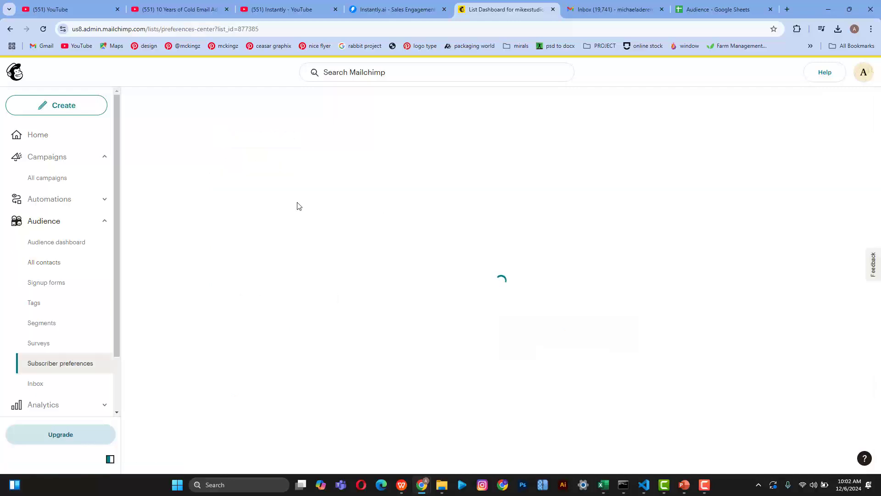
pyautogui.click(69, 260)
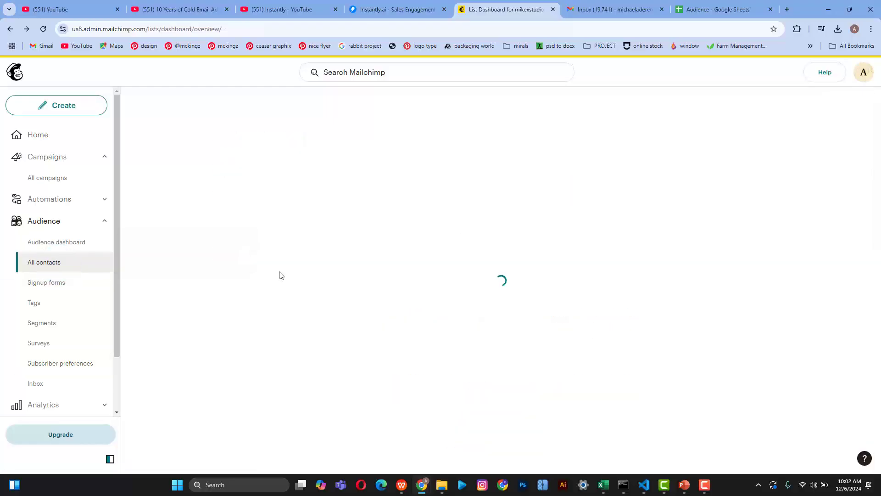
pyautogui.hscroll(5, 281, 276)
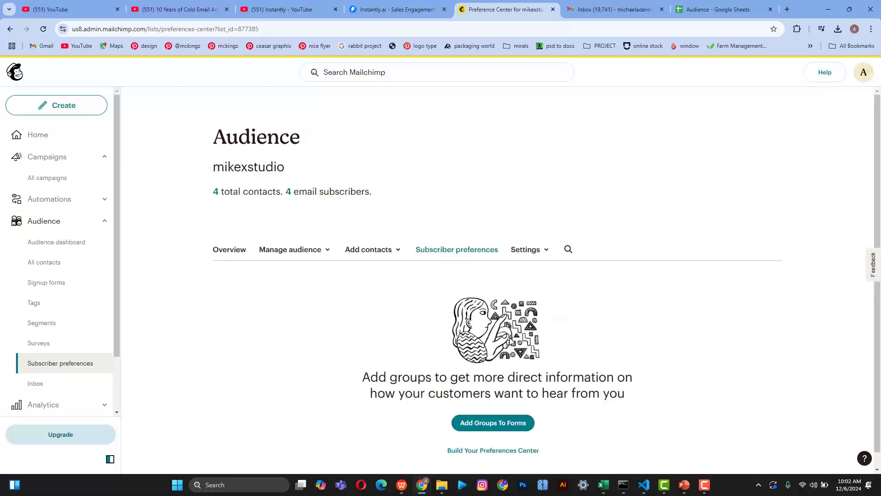
# Step: Open Audience fields and *MERGE* tags from settings, with the audience dashboard in a background tab
pyautogui.scroll(-1, 511, 340)
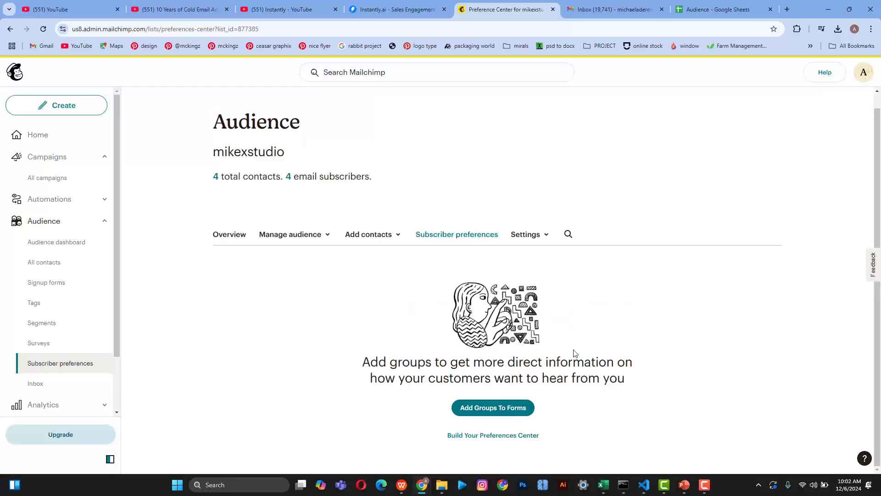
pyautogui.scroll(1, 569, 330)
pyautogui.click(531, 253)
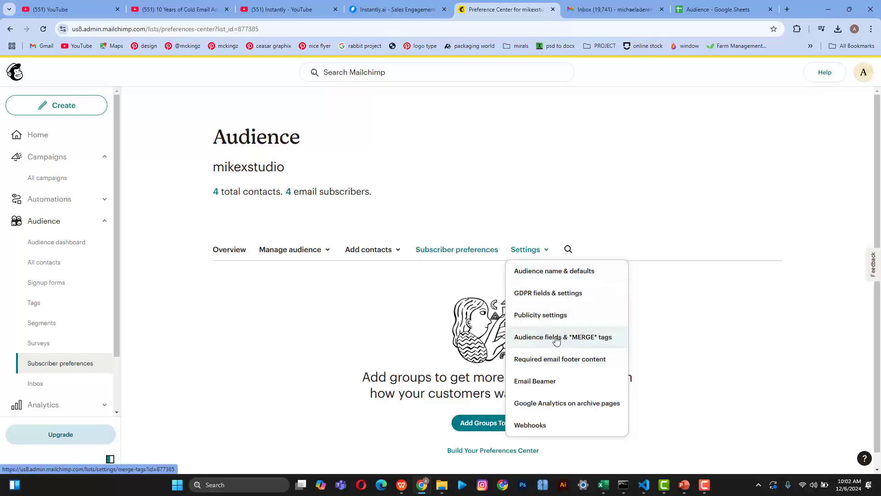
pyautogui.click(576, 339)
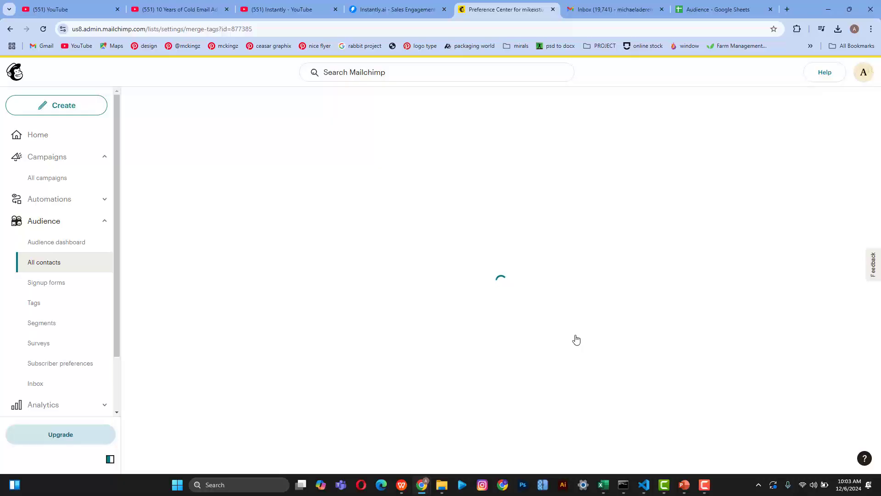
pyautogui.scroll(-5, 576, 339)
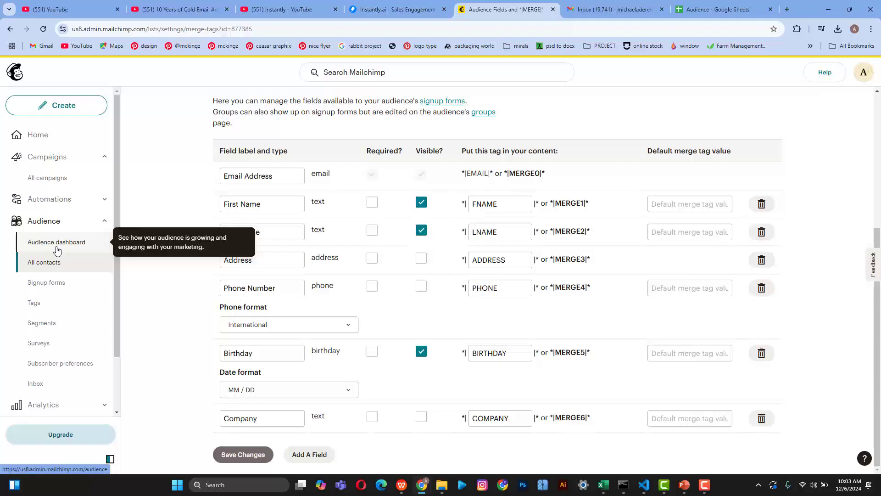
pyautogui.middleClick(57, 251)
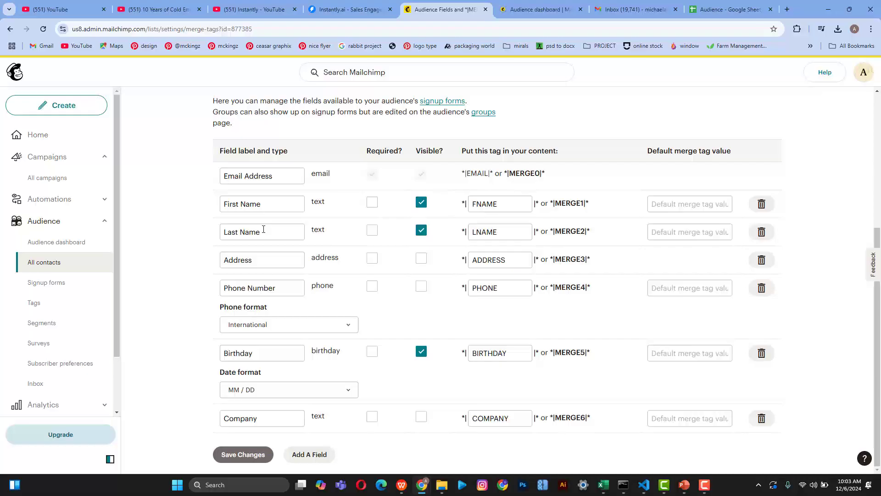
# Step: Review the three imported contacts under All contacts, then return to the audience fields page
pyautogui.click(528, 9)
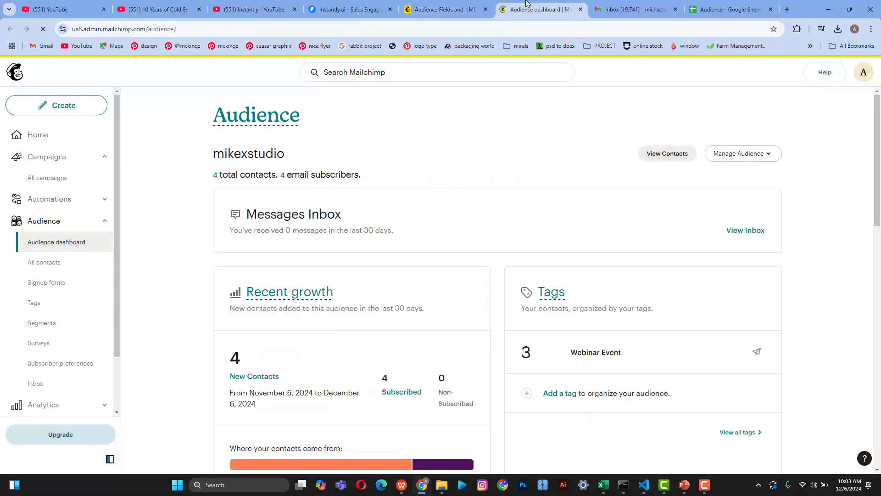
pyautogui.scroll(-2, 323, 250)
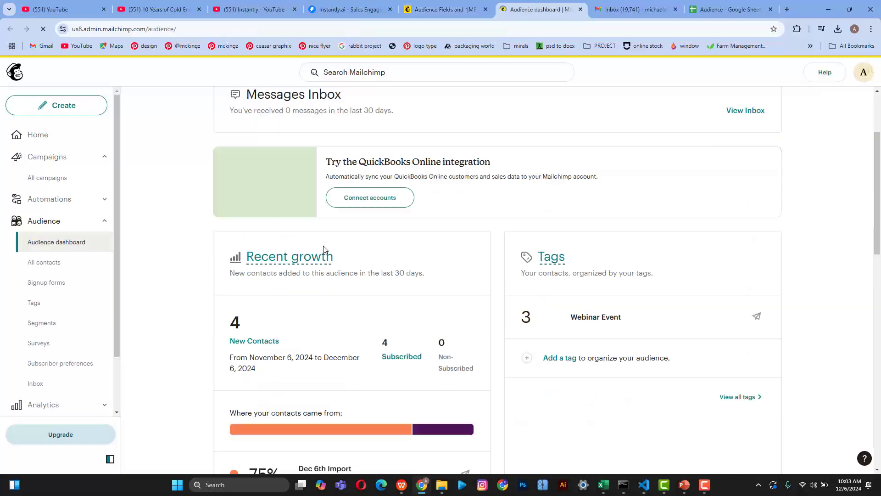
pyautogui.click(55, 265)
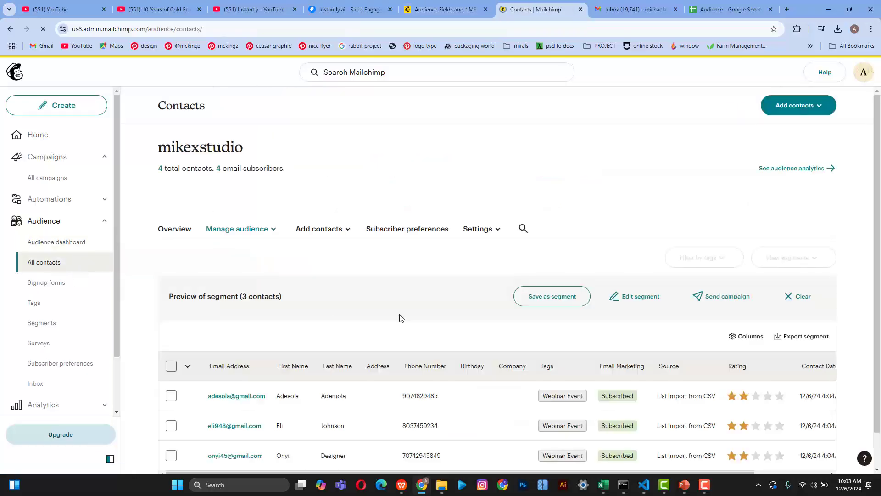
pyautogui.scroll(-1, 400, 317)
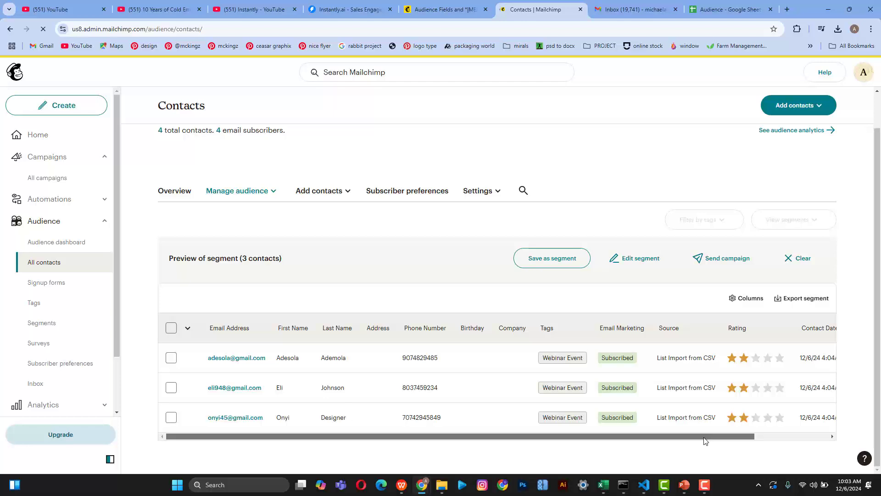
pyautogui.moveTo(710, 437); pyautogui.dragTo(784, 435)
pyautogui.hscroll(-3, 776, 426)
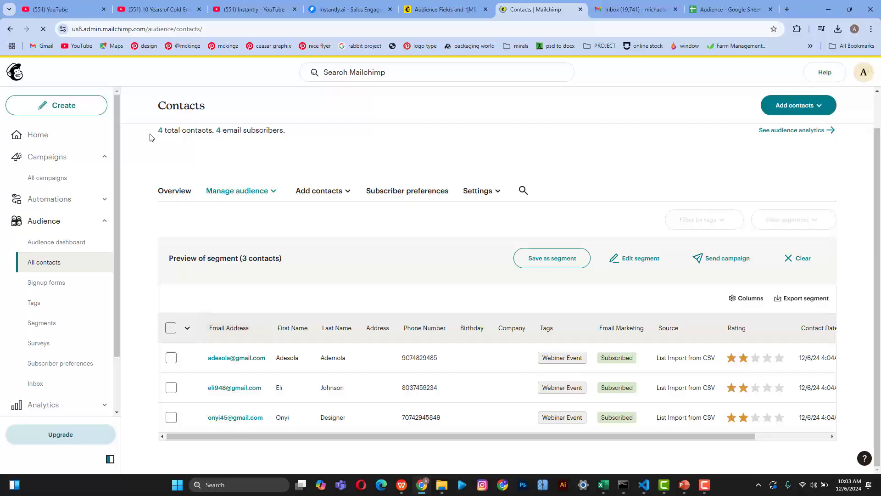
pyautogui.click(420, 9)
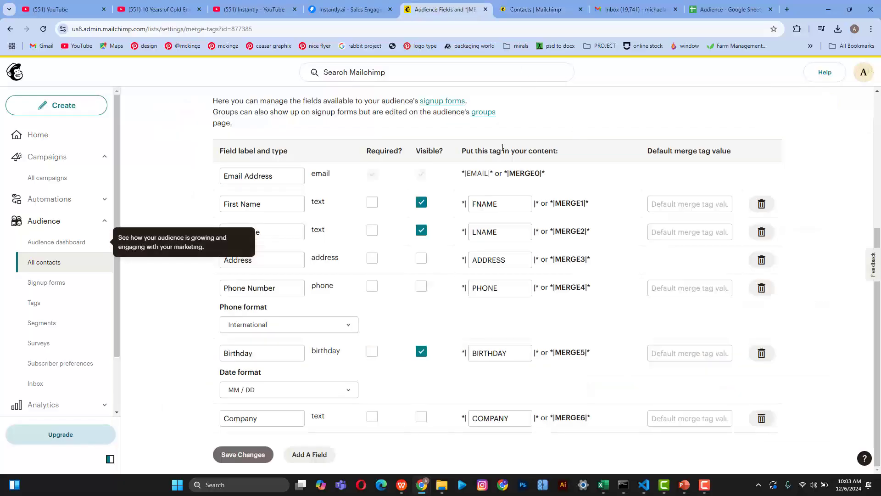
pyautogui.scroll(5, 459, 161)
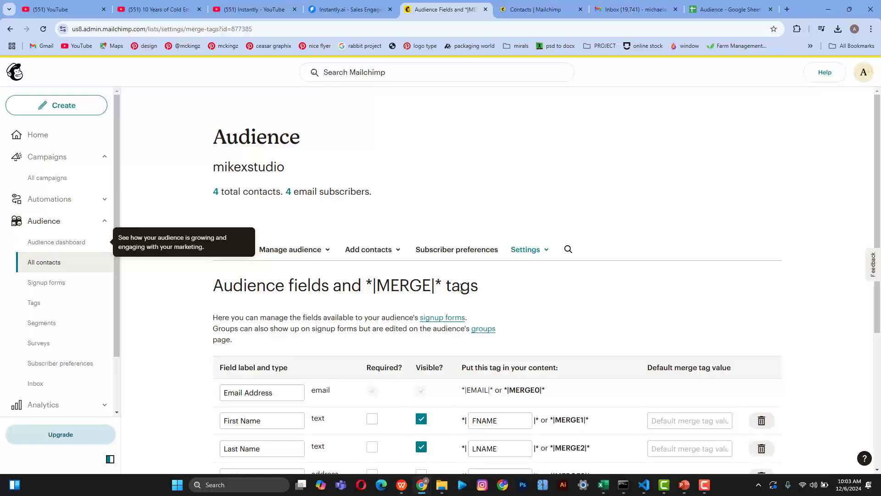
pyautogui.scroll(-5, 462, 288)
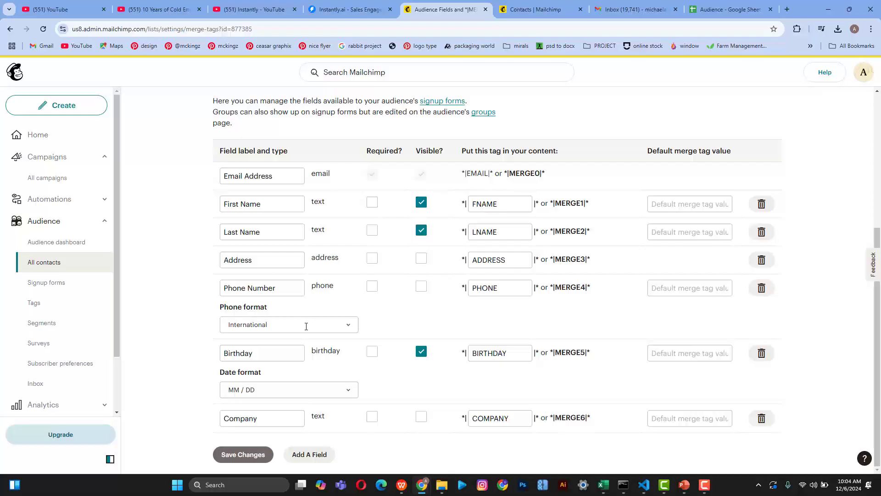
pyautogui.scroll(5, 306, 326)
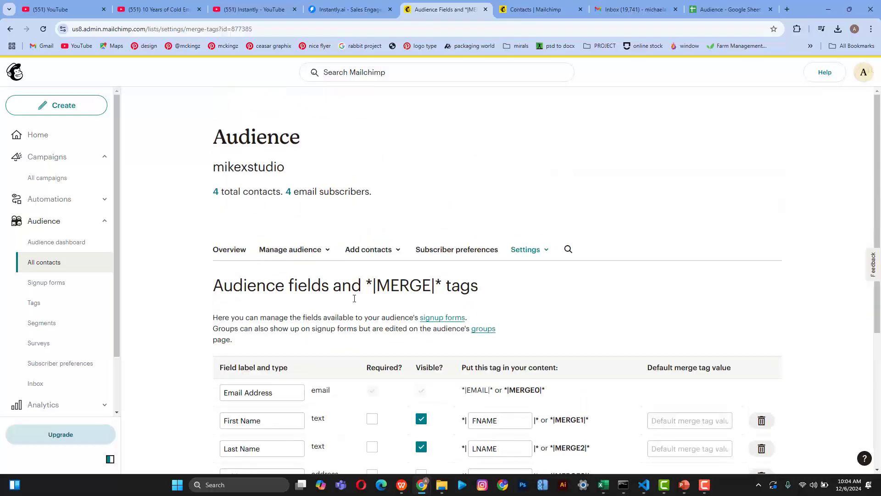
pyautogui.click(535, 10)
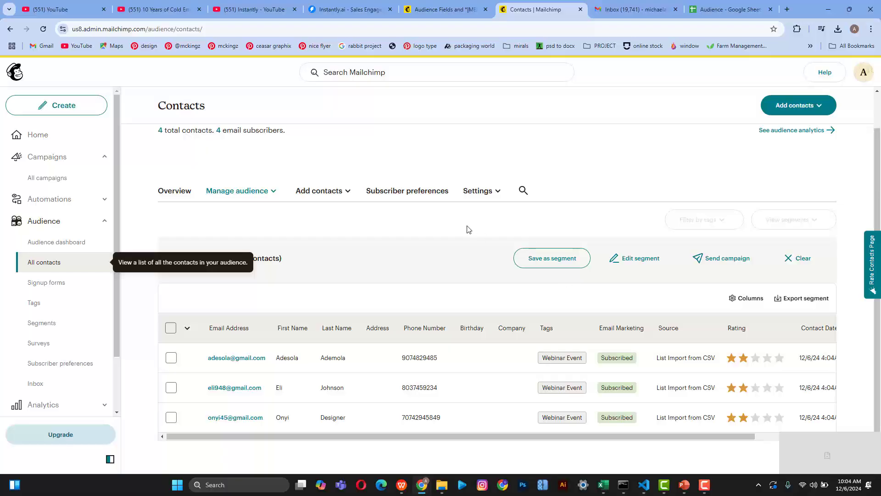
pyautogui.click(479, 192)
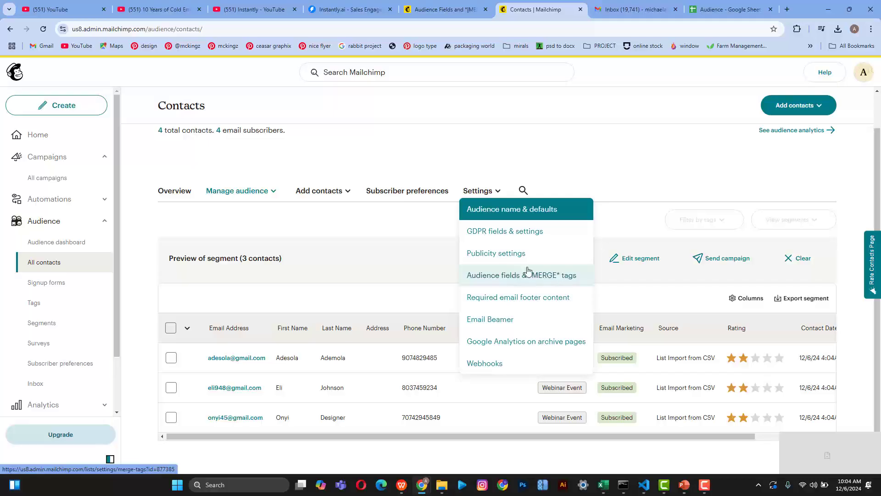
pyautogui.click(428, 13)
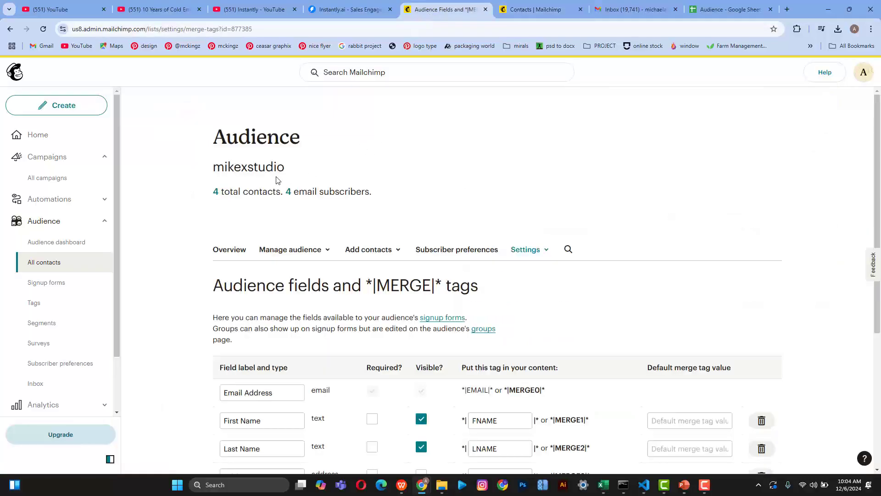
pyautogui.scroll(-2, 363, 147)
pyautogui.scroll(-3, 444, 248)
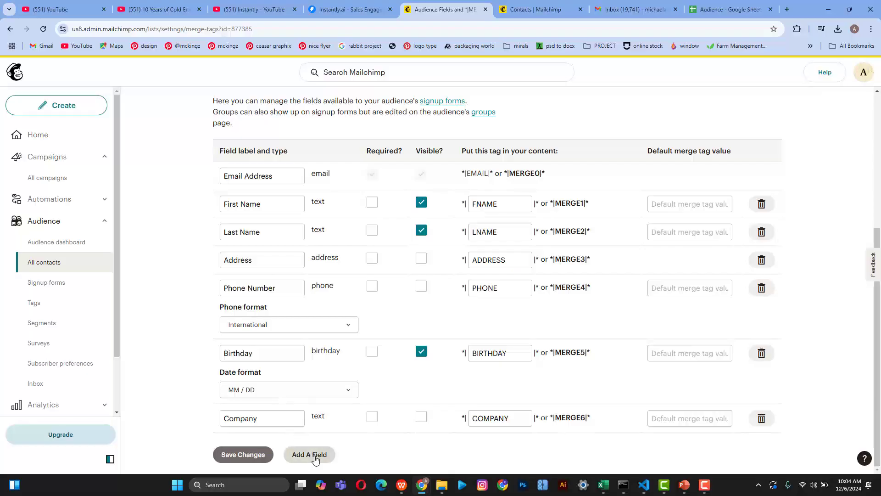
# Step: Open the [Test] Untitled email in Gmail and read through its Welcome to SugarCRM message
pyautogui.click(638, 9)
pyautogui.scroll(-5, 230, 259)
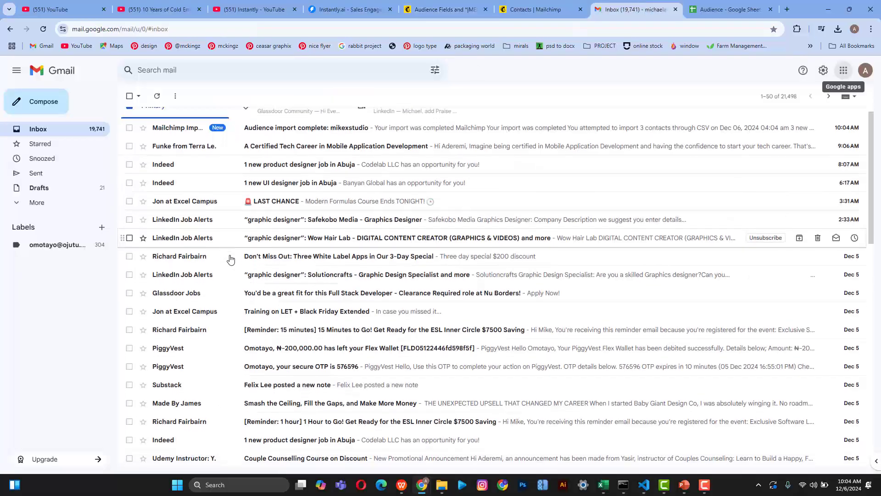
pyautogui.scroll(-5, 231, 259)
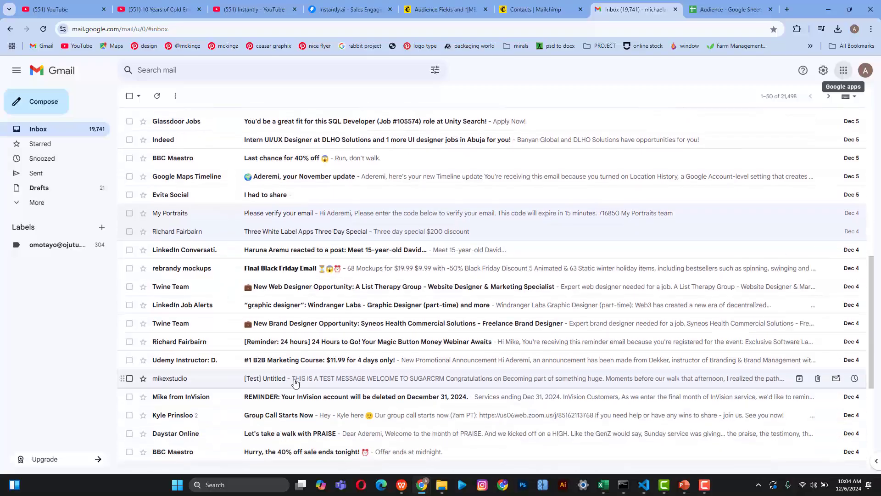
pyautogui.click(298, 381)
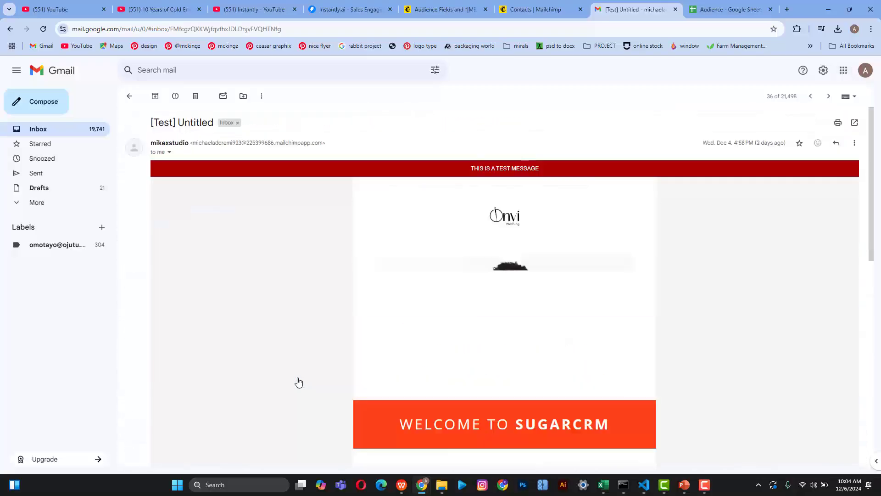
pyautogui.scroll(-4, 463, 371)
pyautogui.scroll(-7, 462, 371)
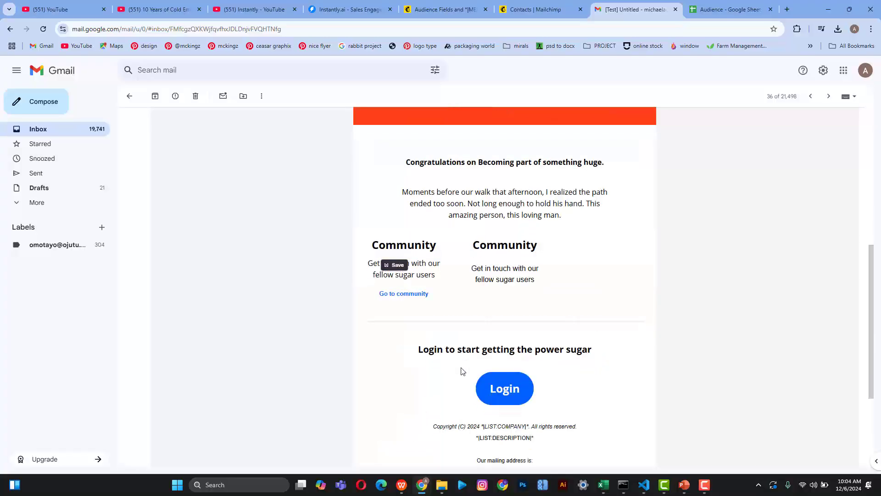
pyautogui.scroll(10, 462, 371)
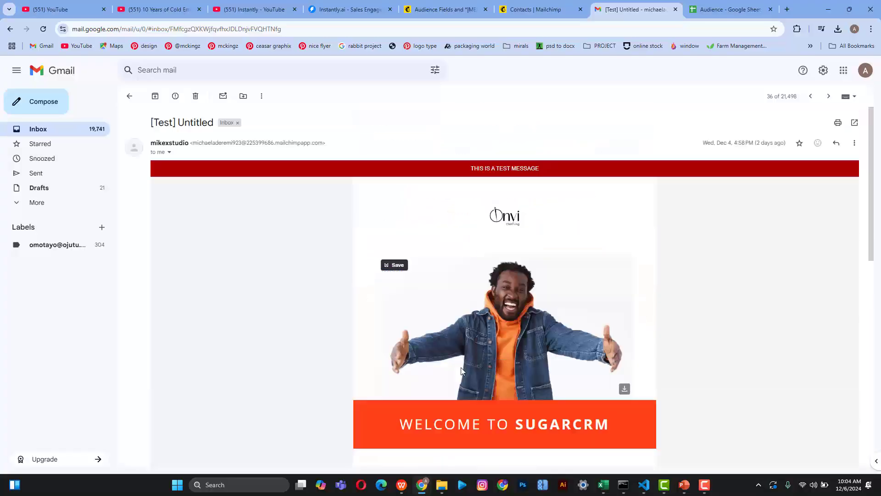
pyautogui.scroll(-3, 505, 284)
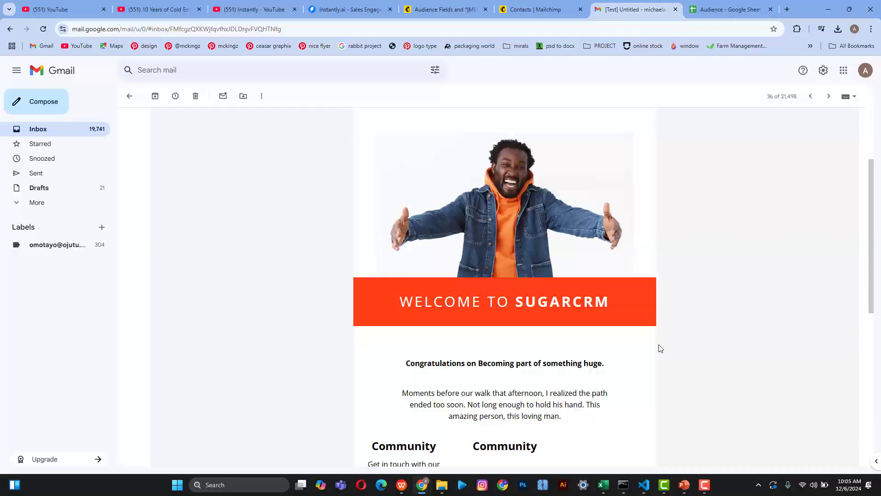
pyautogui.scroll(-8, 660, 348)
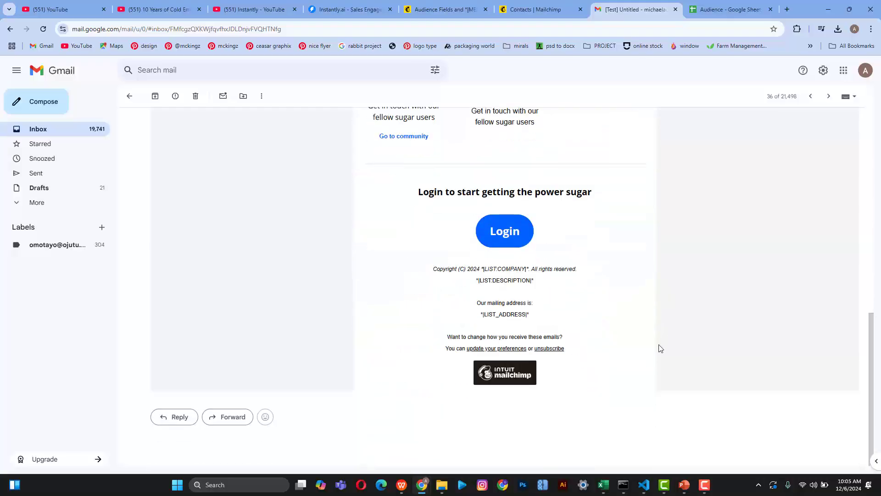
pyautogui.scroll(12, 660, 348)
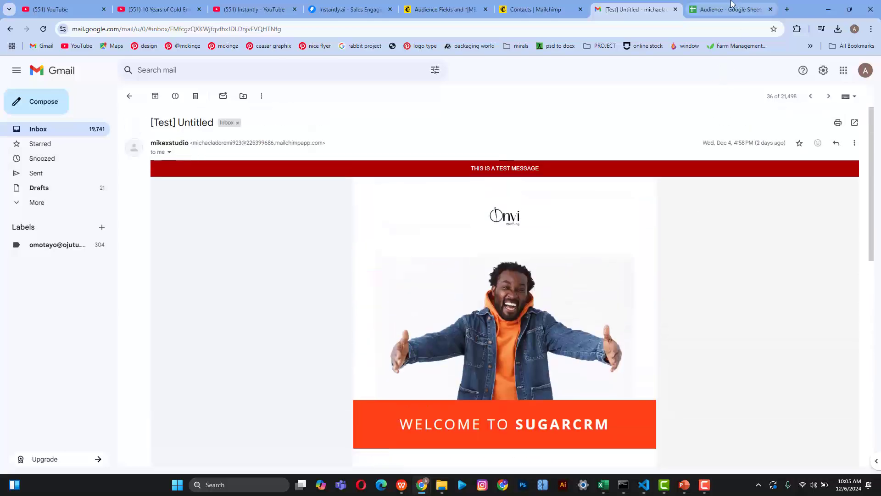
pyautogui.click(555, 5)
# Step: Paste 'First Name' and 'Last Name' as the default merge values of those two fields
pyautogui.click(464, 6)
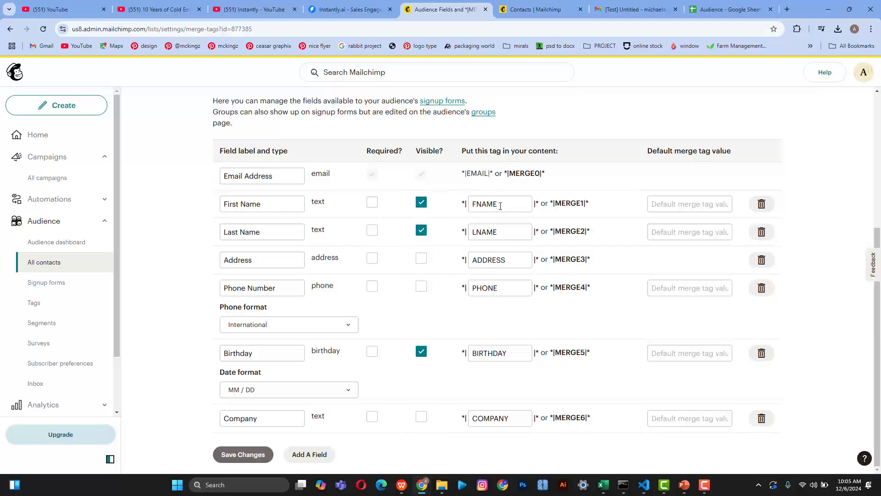
pyautogui.click(675, 204)
pyautogui.click(226, 199)
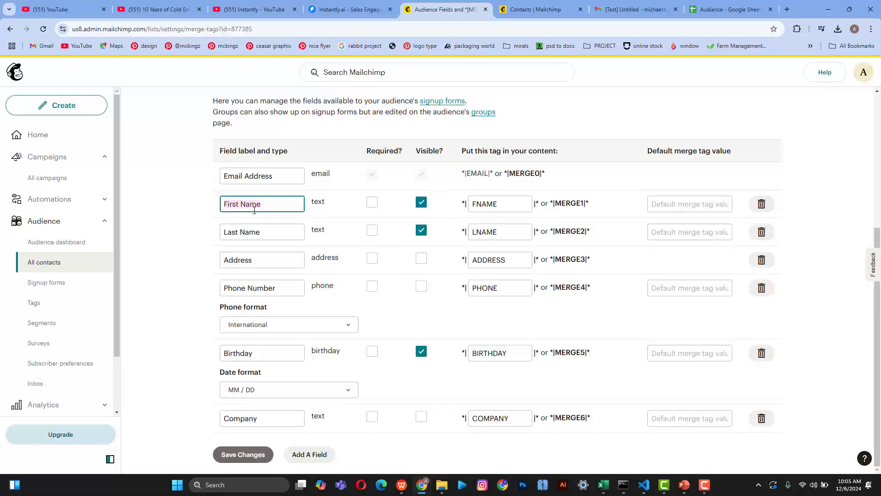
pyautogui.click(667, 204)
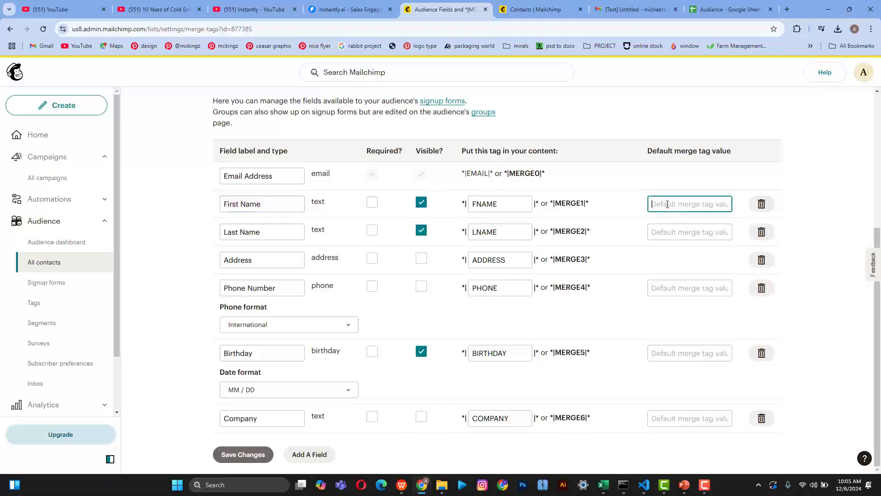
pyautogui.write('First Name')
pyautogui.click(843, 207)
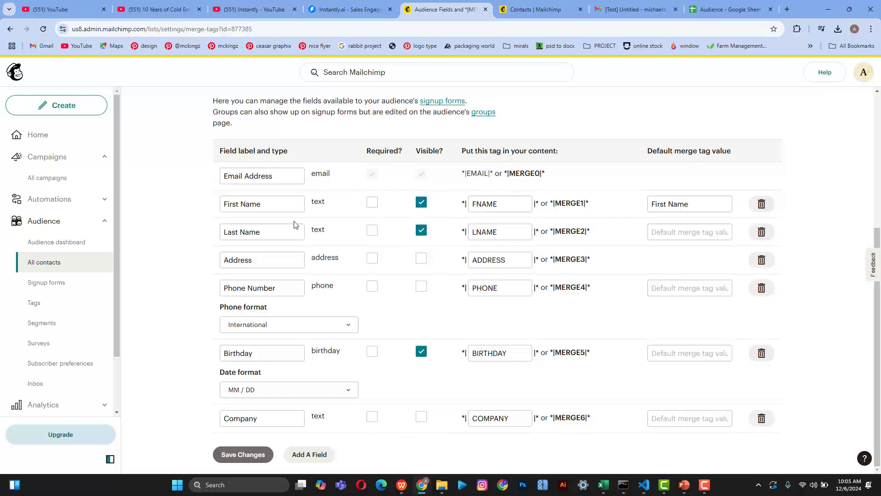
pyautogui.tripleClick(273, 230)
pyautogui.hotkey('ctrl', 'c')
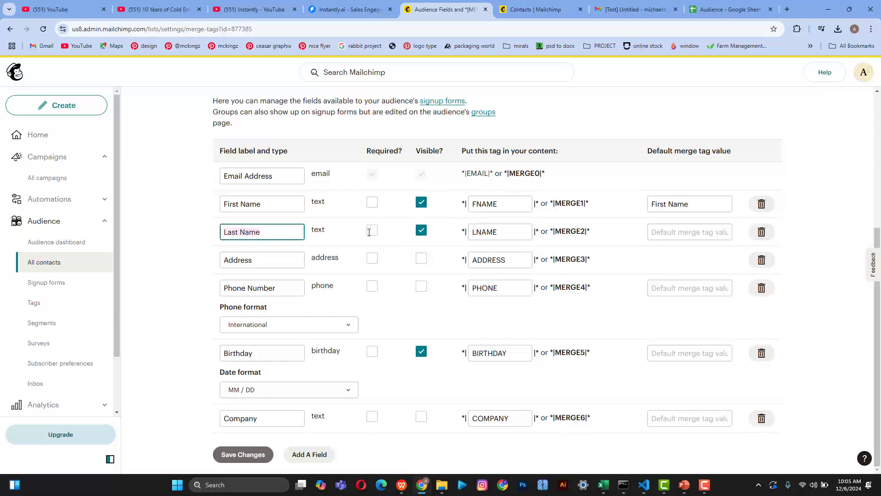
pyautogui.click(675, 233)
pyautogui.hotkey('ctrl', 'v')
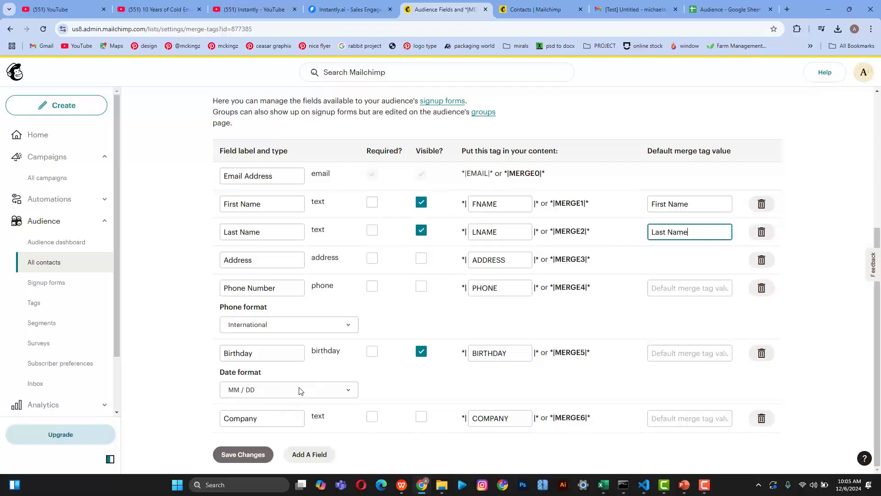
pyautogui.click(310, 455)
# Step: Start adding a new audience field, cancelling and reopening the Add A Field panel
pyautogui.scroll(-1, 311, 456)
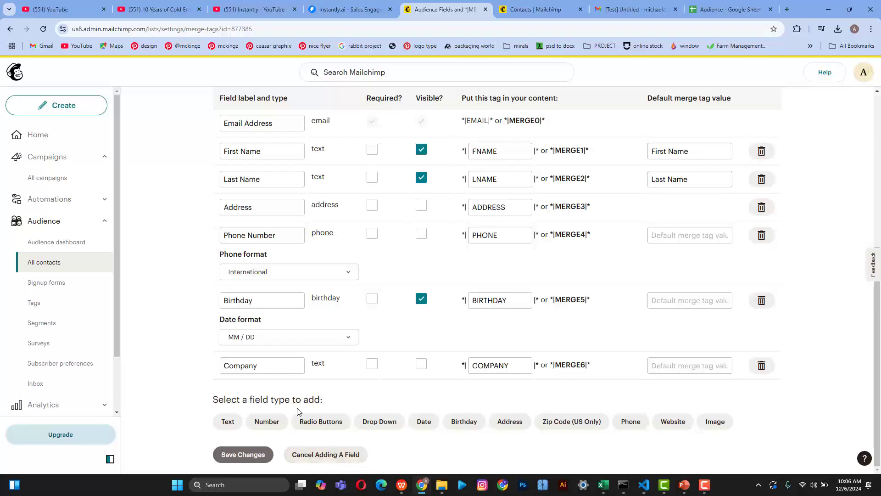
pyautogui.scroll(6, 367, 355)
pyautogui.scroll(-5, 367, 355)
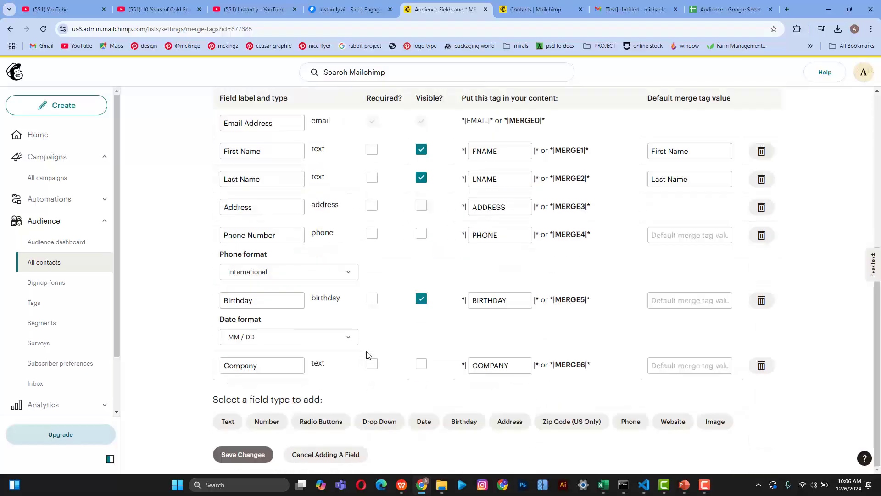
pyautogui.click(317, 455)
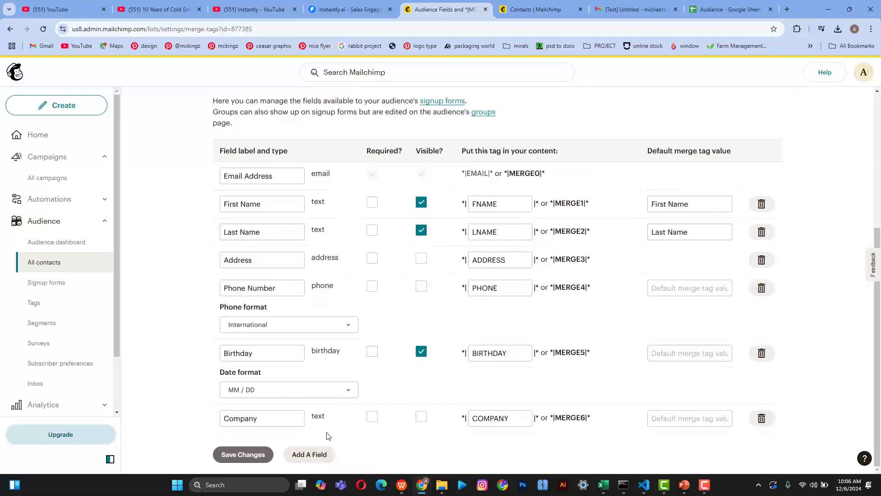
pyautogui.click(316, 456)
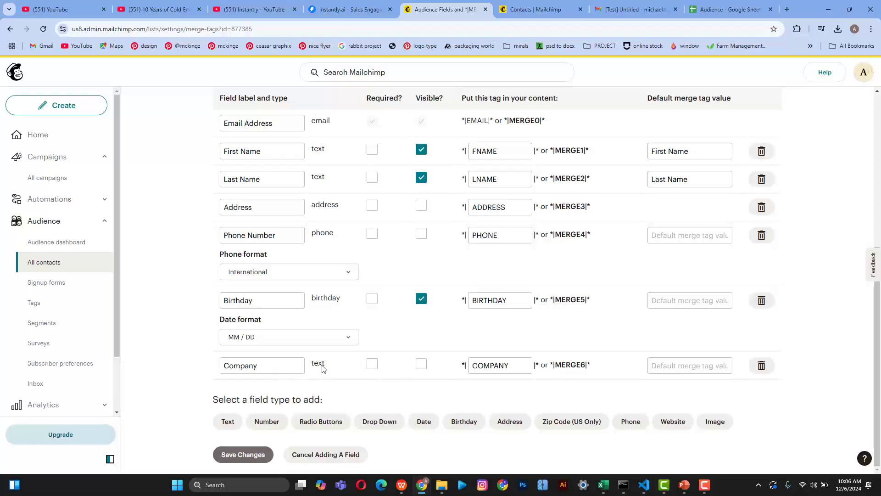
# Step: Keep phone format International and date format MM / DD, and make Birthday not required
pyautogui.moveTo(442, 485)
pyautogui.click(344, 274)
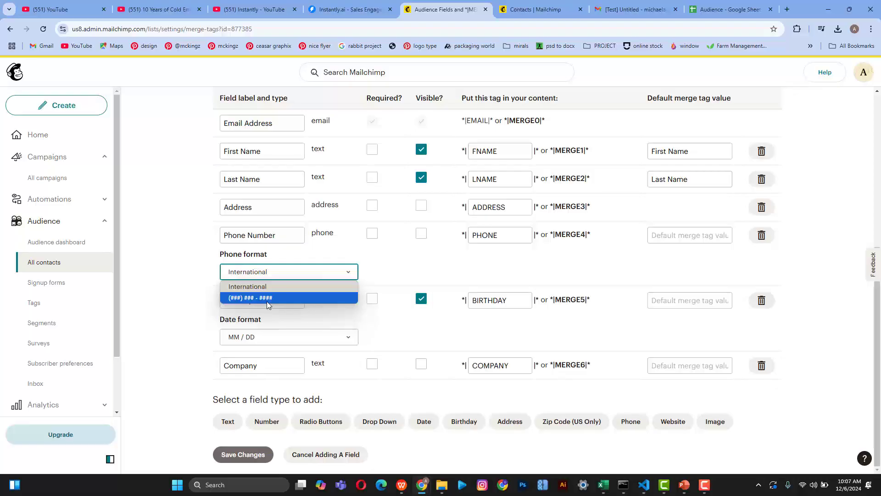
pyautogui.click(297, 287)
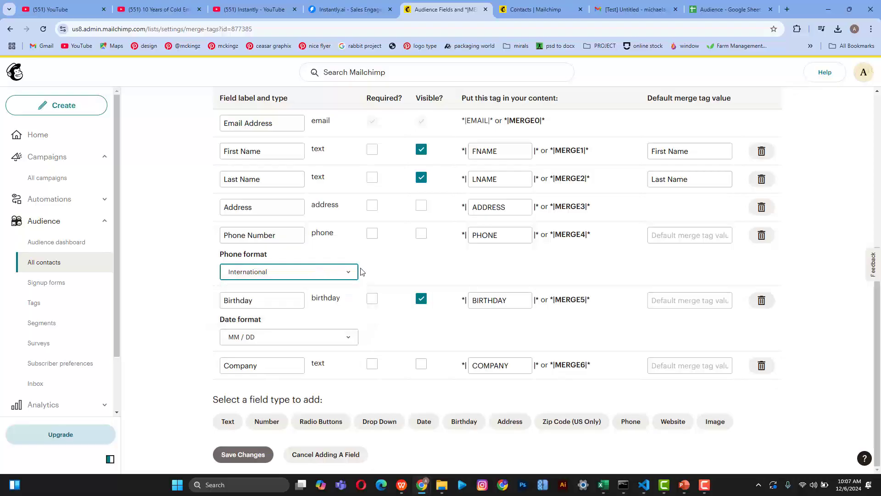
pyautogui.click(373, 300)
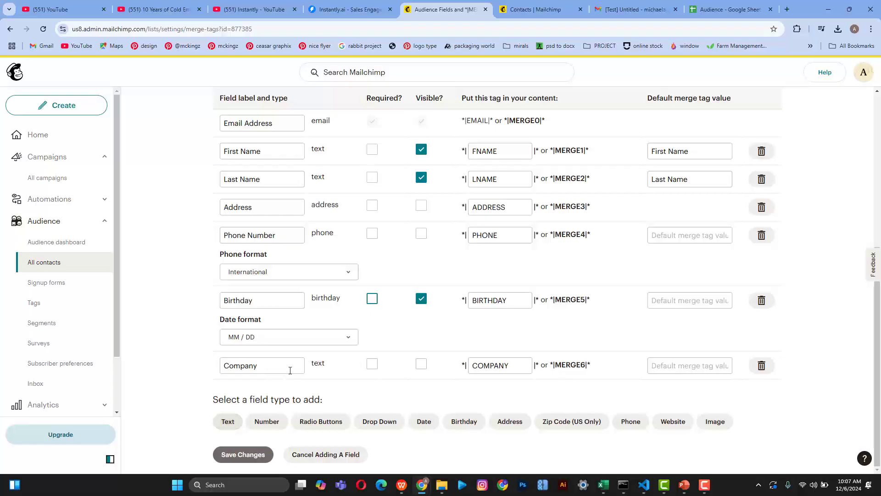
pyautogui.click(238, 366)
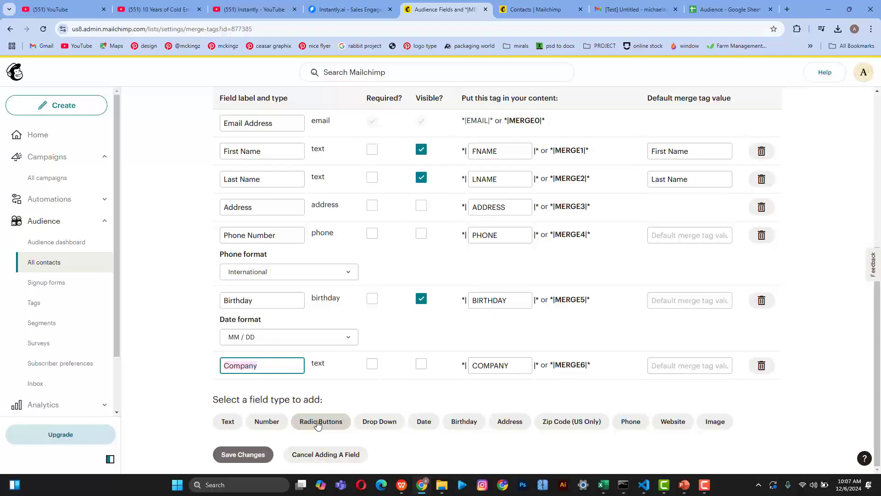
pyautogui.click(346, 337)
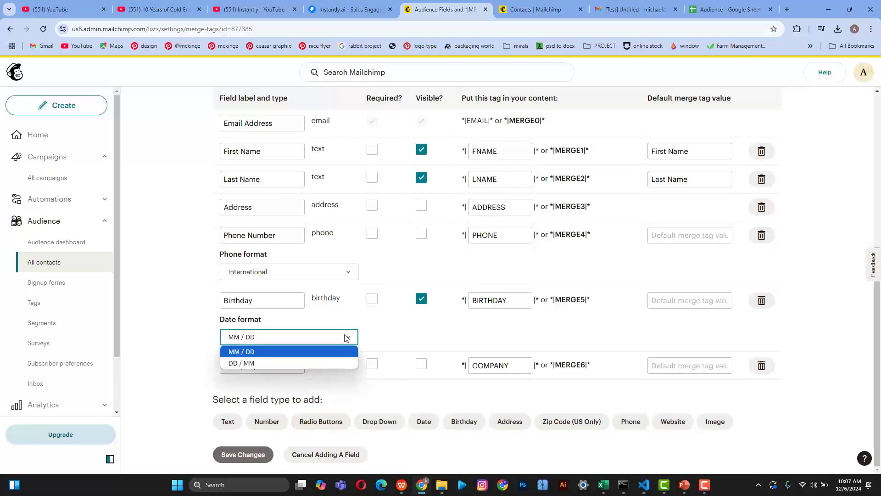
pyautogui.click(423, 408)
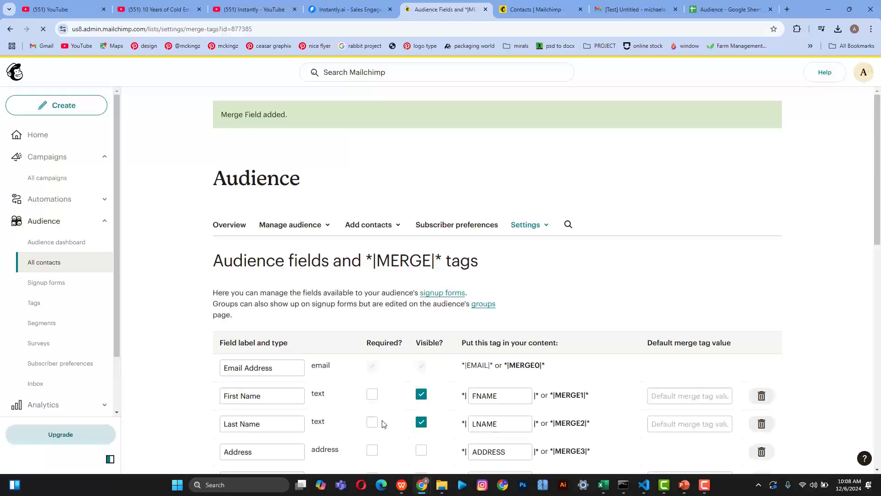
# Step: Replace the first Untitled field's label text with 'Gender'
pyautogui.scroll(-14, 385, 424)
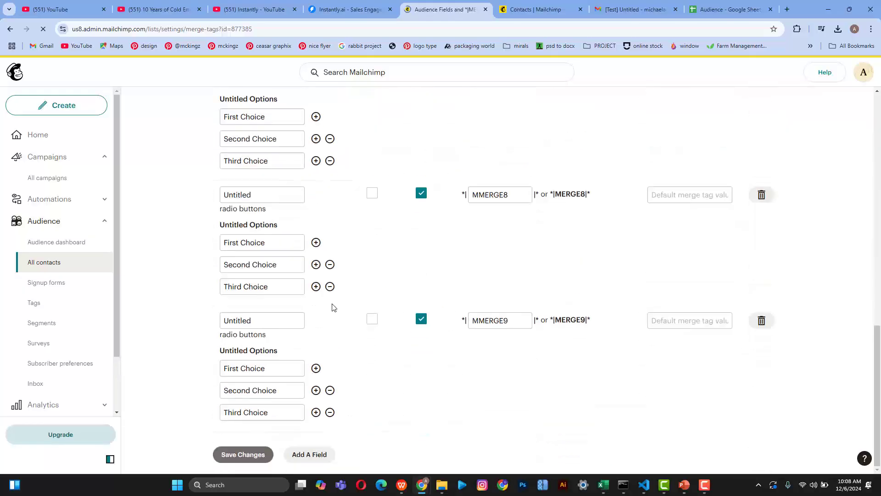
pyautogui.scroll(4, 320, 269)
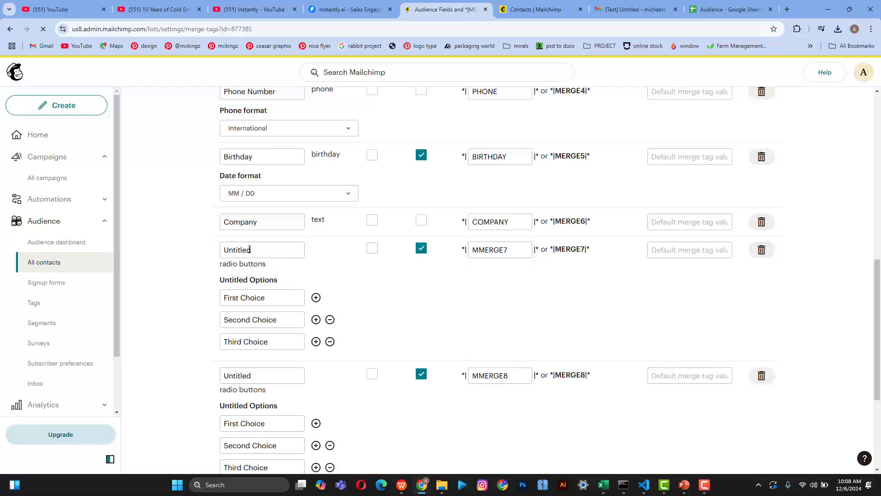
pyautogui.click(250, 250)
pyautogui.moveTo(254, 250); pyautogui.dragTo(221, 251)
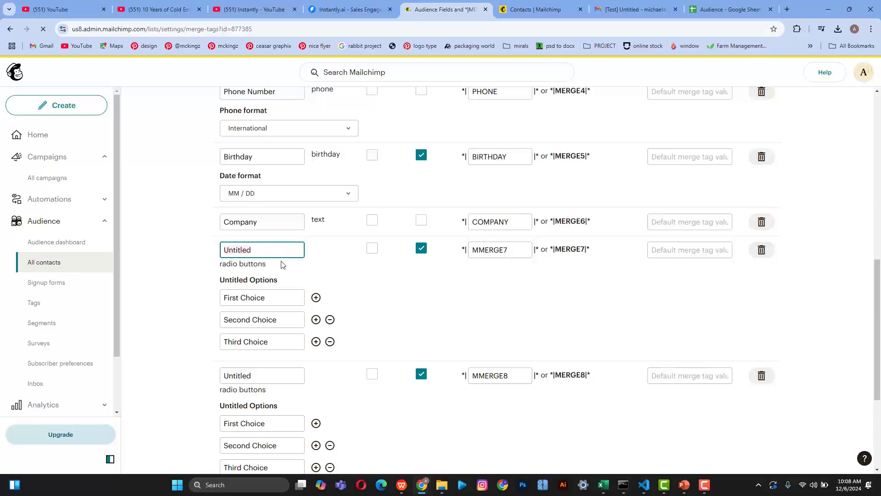
pyautogui.scroll(-4, 284, 265)
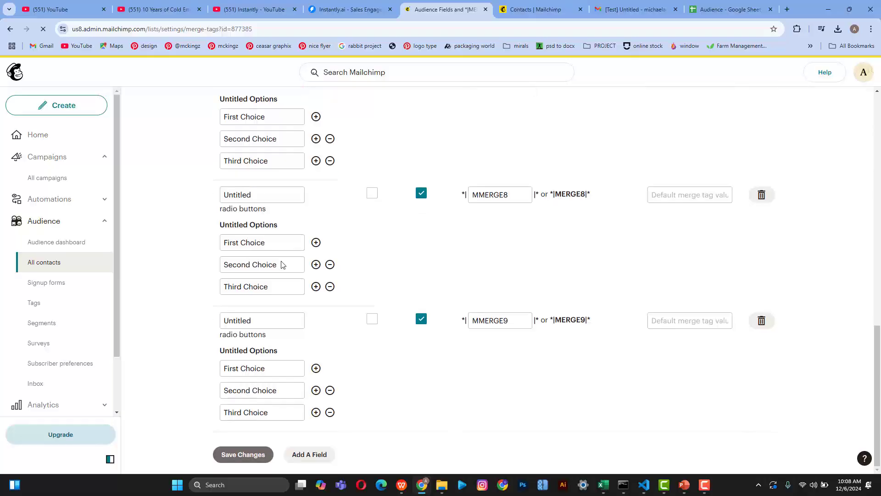
pyautogui.scroll(4, 284, 265)
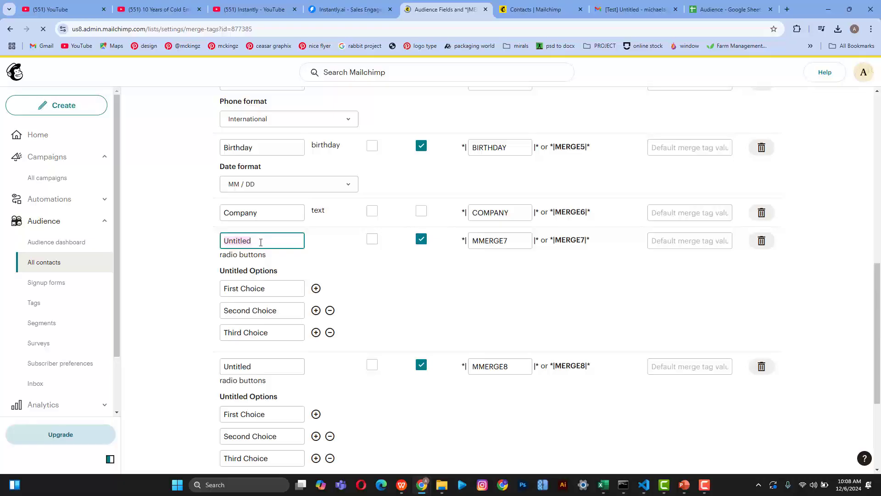
pyautogui.write('Gender')
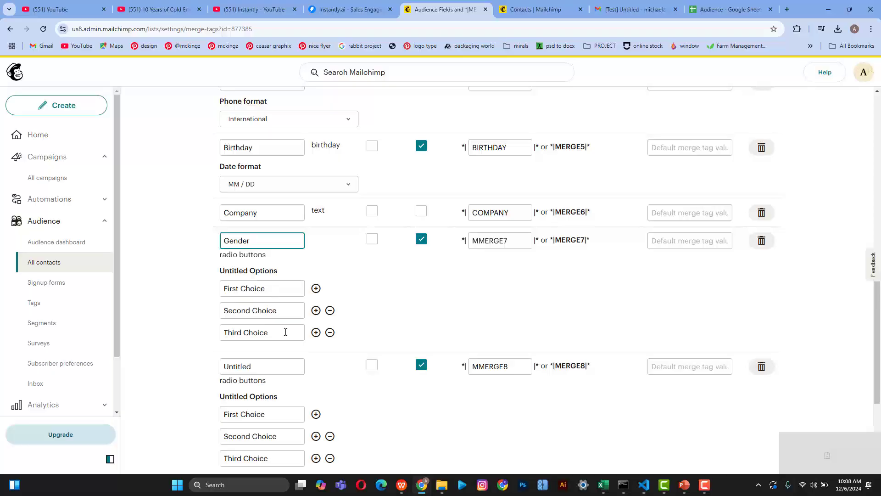
pyautogui.scroll(-4, 267, 336)
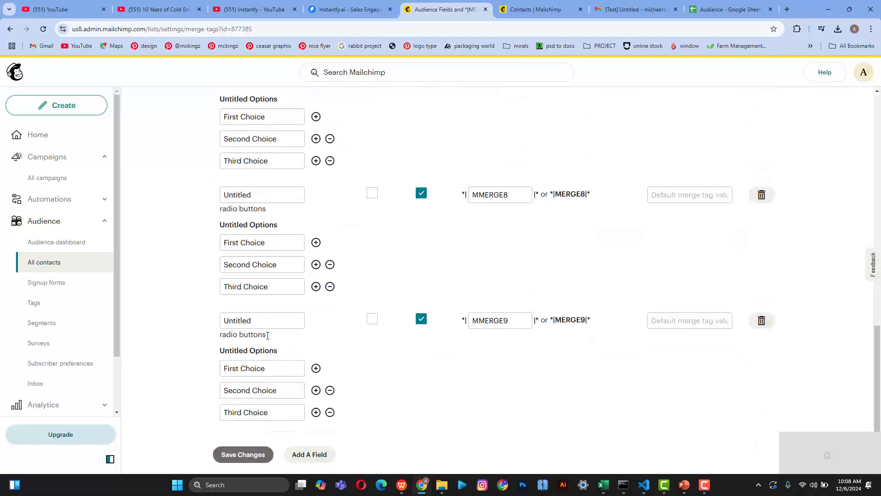
pyautogui.scroll(2, 267, 336)
pyautogui.scroll(-2, 266, 338)
# Step: Delete the MMERGE9 radio-button field, confirming with the word DELETE
pyautogui.click(762, 322)
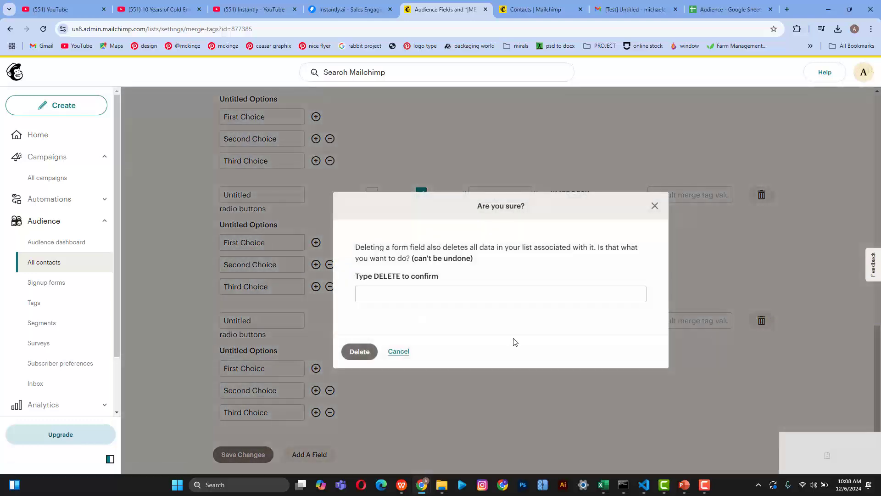
pyautogui.click(421, 290)
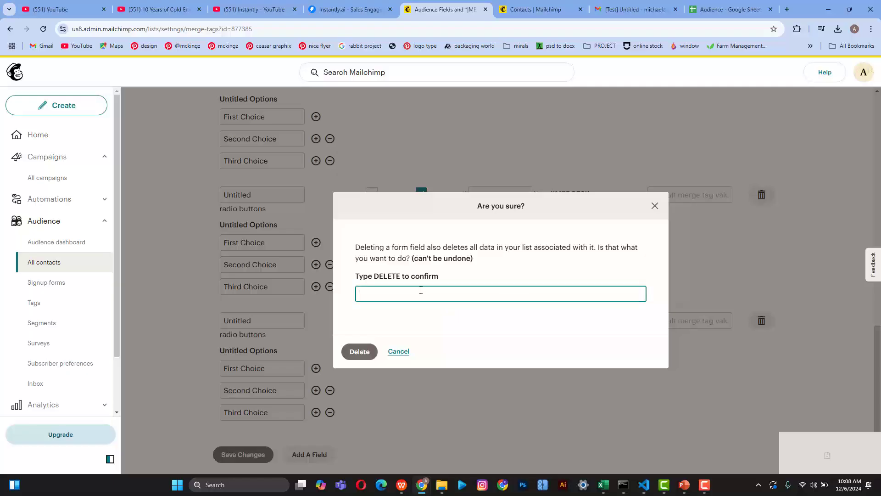
pyautogui.write('Del')
pyautogui.press('BackSpace')
pyautogui.write('ELETE')
pyautogui.click(360, 352)
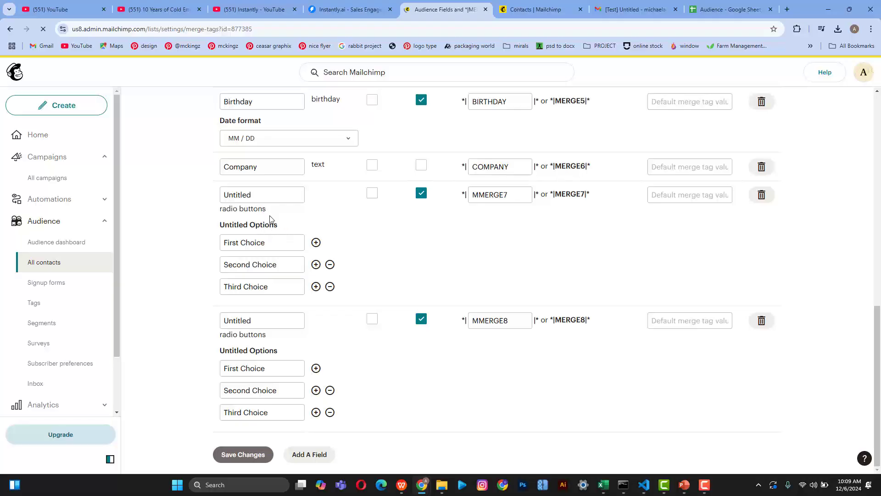
# Step: Replace the MMERGE7 options with Male textile, Female textile and prefer not to say
pyautogui.click(265, 241)
pyautogui.moveTo(265, 242); pyautogui.dragTo(214, 242)
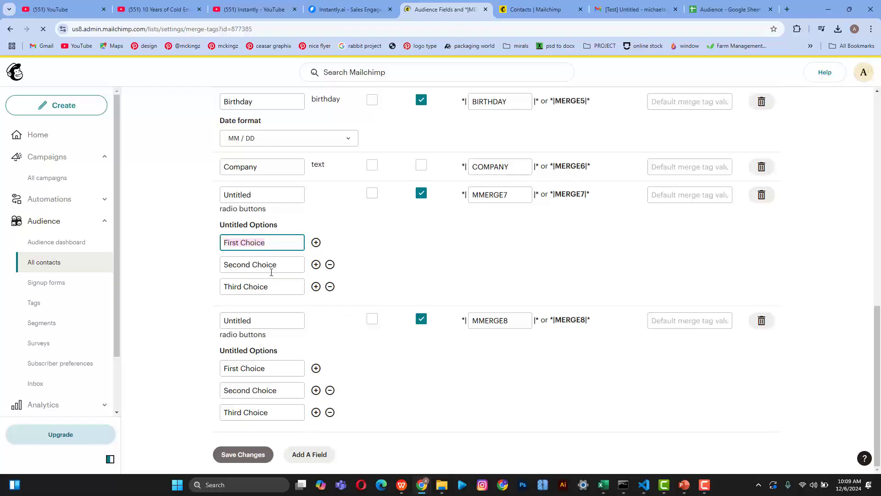
pyautogui.write('Male')
pyautogui.press('Tab')
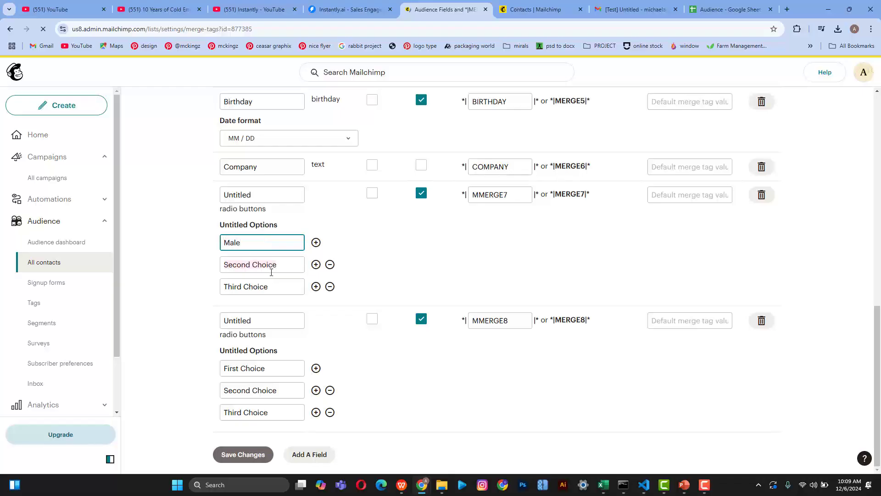
pyautogui.click(255, 246)
pyautogui.write('textile')
pyautogui.press('Tab')
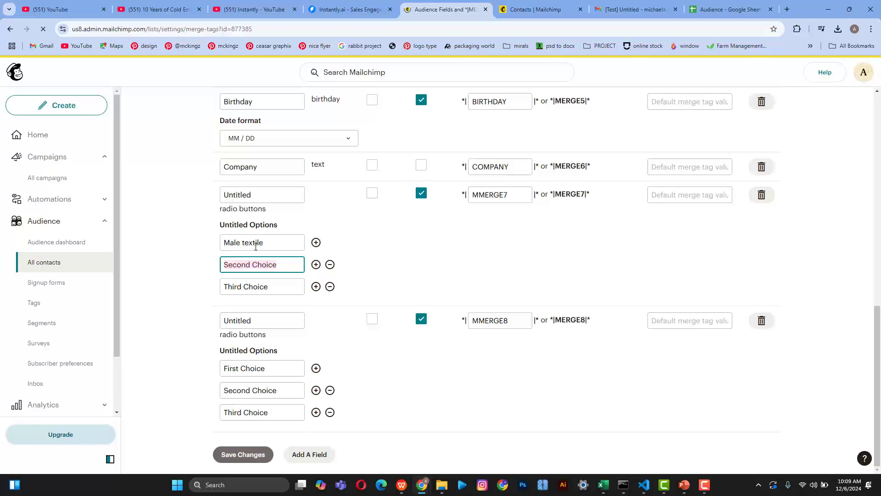
pyautogui.write('Fe')
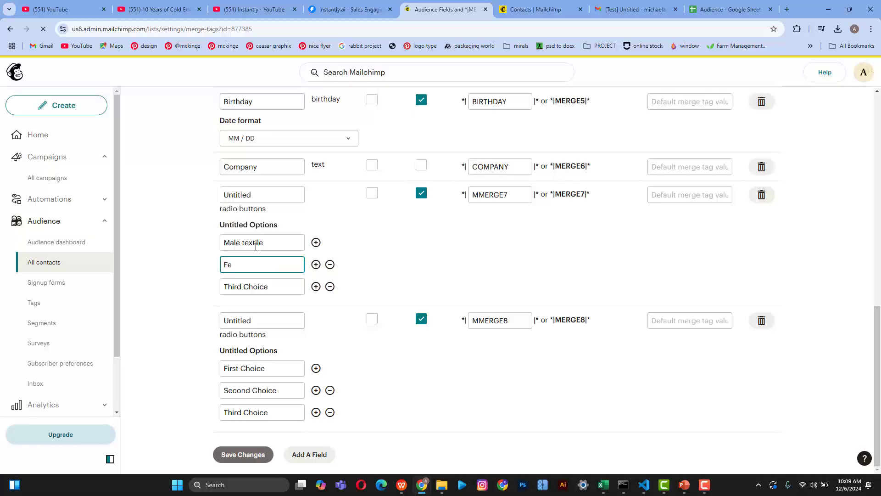
pyautogui.write('male textile')
pyautogui.press('Tab')
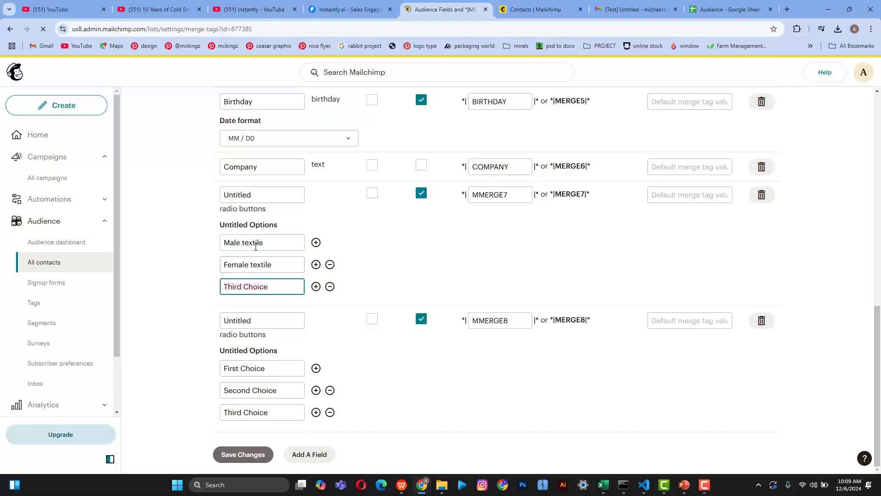
pyautogui.write('Prefer not to say')
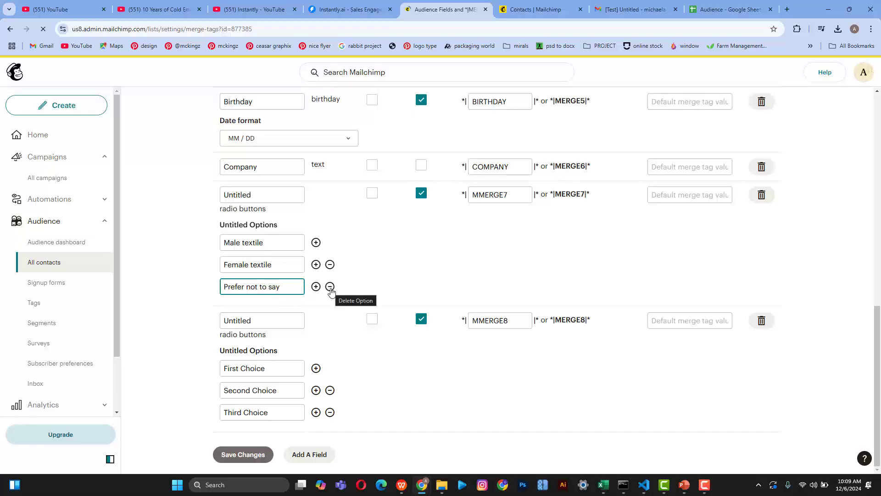
pyautogui.click(330, 288)
pyautogui.click(316, 287)
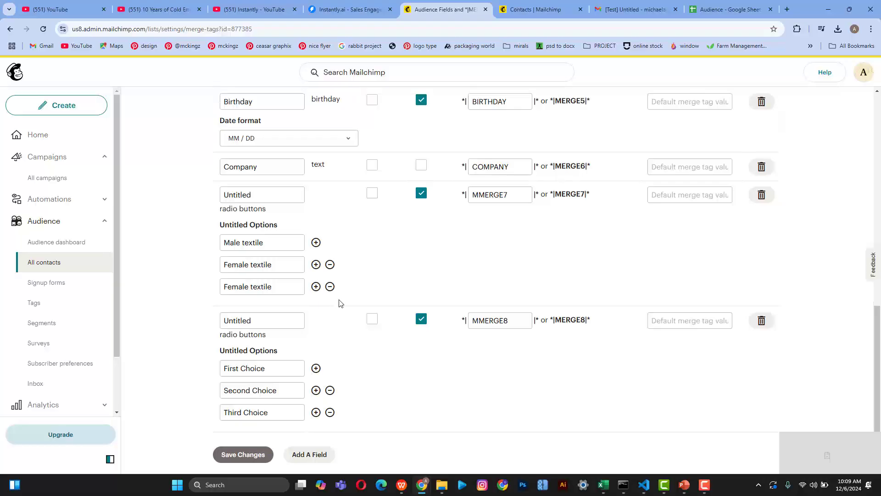
pyautogui.moveTo(274, 286); pyautogui.dragTo(222, 287)
pyautogui.write('prep')
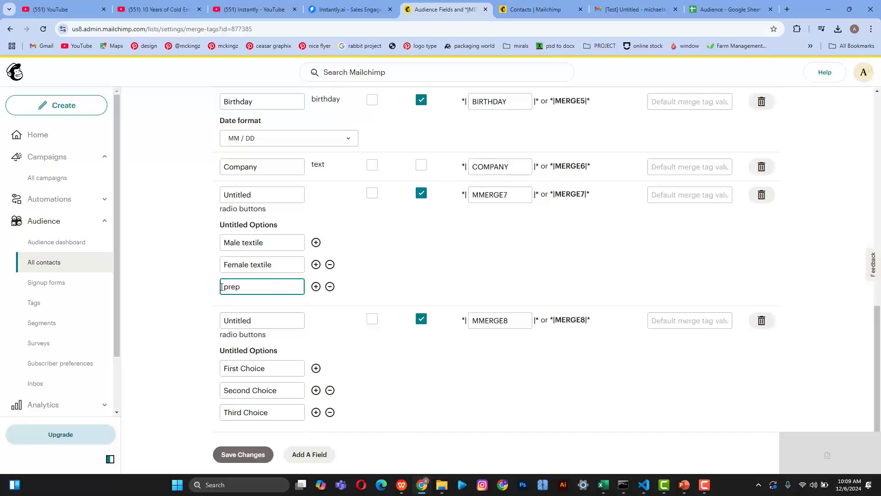
pyautogui.press('BackSpace')
pyautogui.write('fer not to say')
# Step: Rename the Untitled MMERGE7 field label to Gender
pyautogui.click(274, 194)
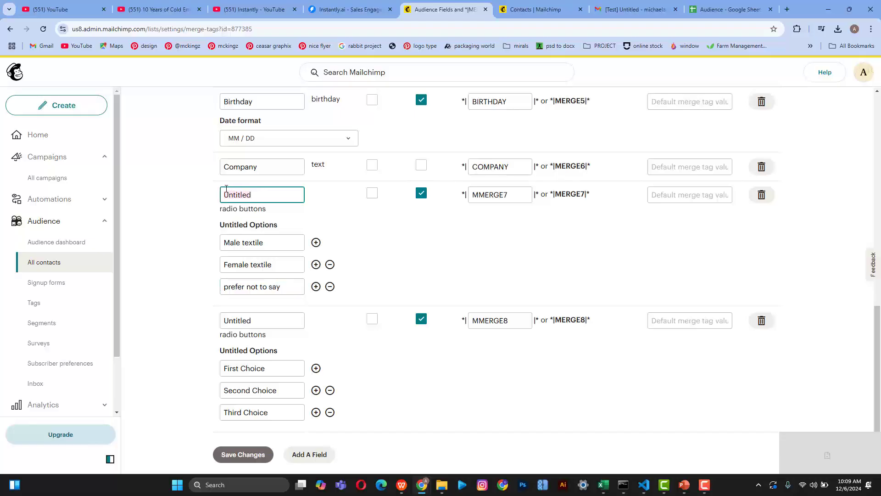
pyautogui.press('BackSpace')
pyautogui.write('gende')
pyautogui.press('BackSpace')
pyautogui.press('BackSpace')
pyautogui.press('BackSpace')
pyautogui.press('BackSpace')
pyautogui.press('BackSpace')
pyautogui.write('Gend')
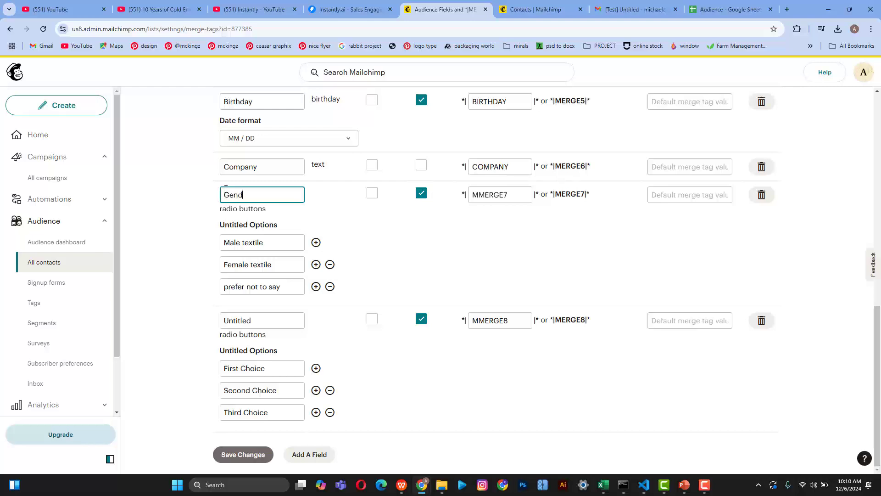
pyautogui.write('er')
# Step: Delete the older Gender radio-button field, confirming with the word DELETE
pyautogui.click(758, 322)
pyautogui.click(437, 295)
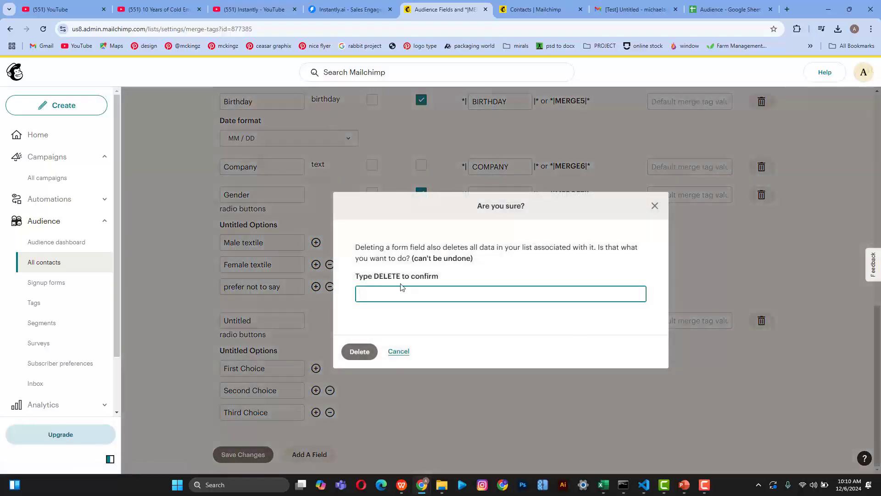
pyautogui.write('DELETE')
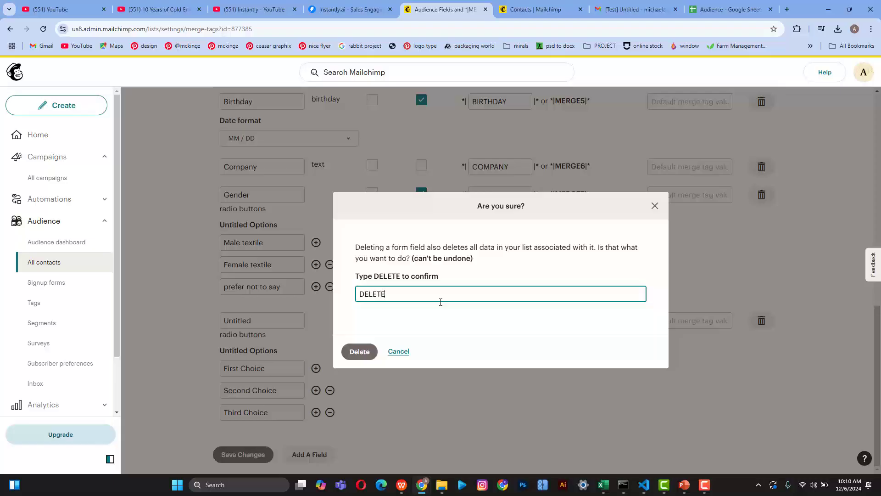
pyautogui.click(367, 351)
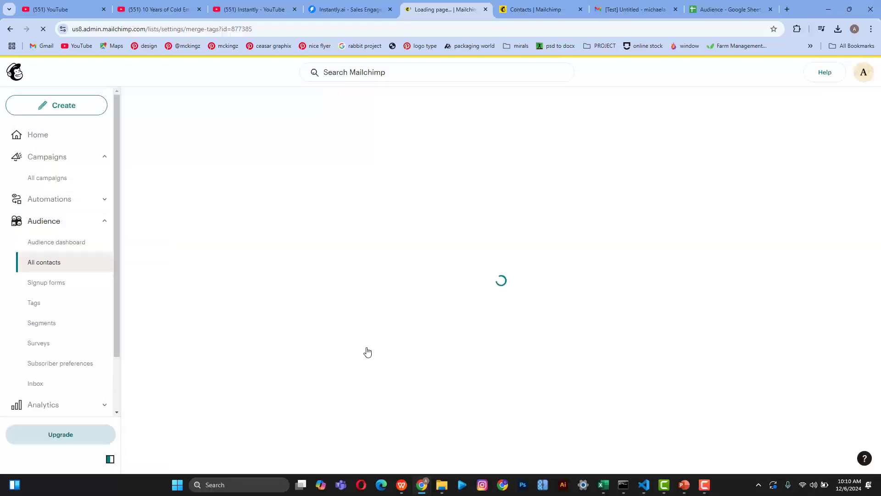
pyautogui.moveTo(703, 485)
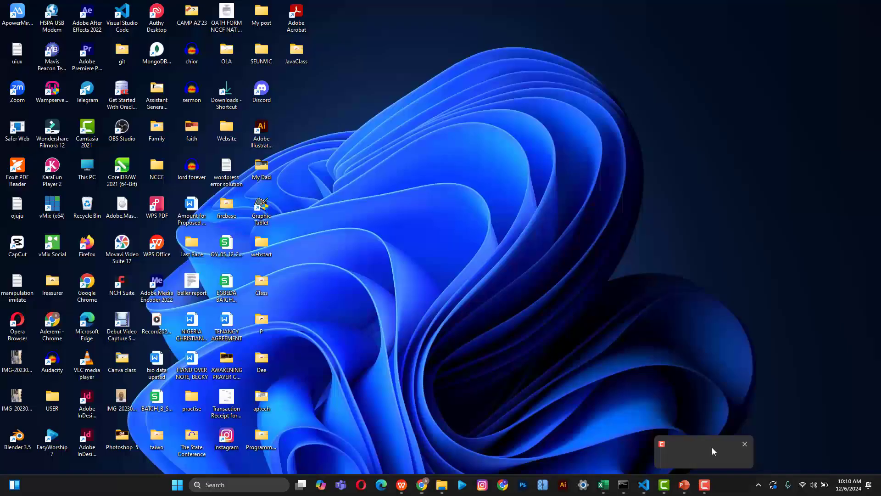
pyautogui.click(712, 451)
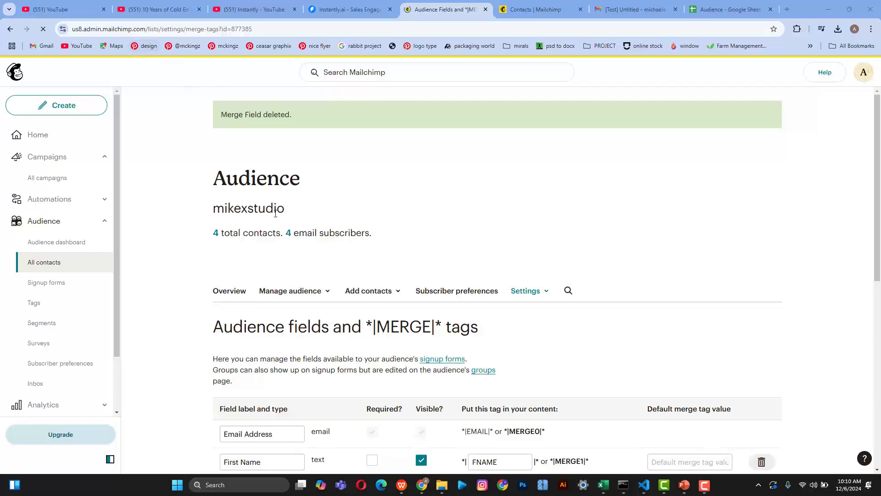
# Step: Rename the remaining Untitled radio-button field to Gender
pyautogui.scroll(-10, 434, 388)
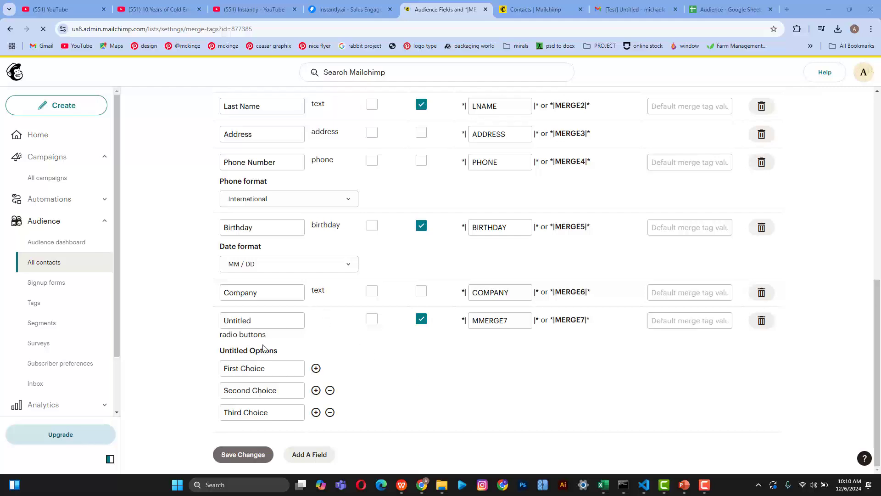
pyautogui.doubleClick(260, 321)
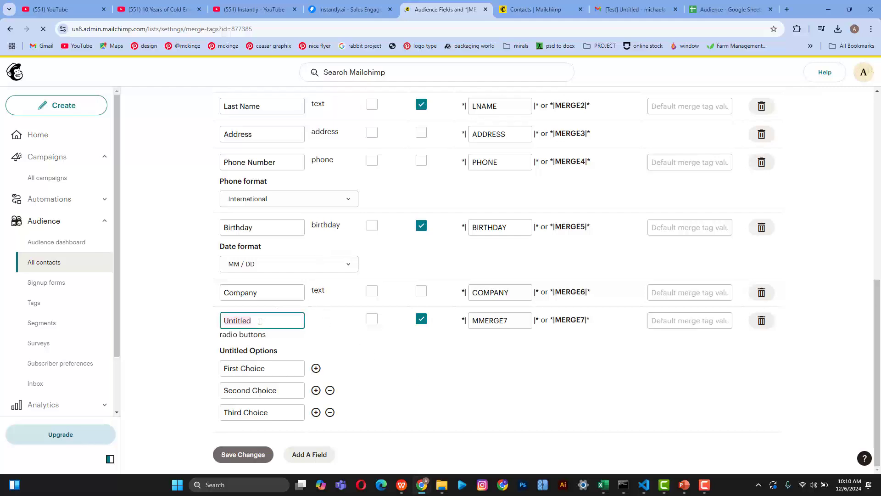
pyautogui.write('Gender')
pyautogui.press('Tab')
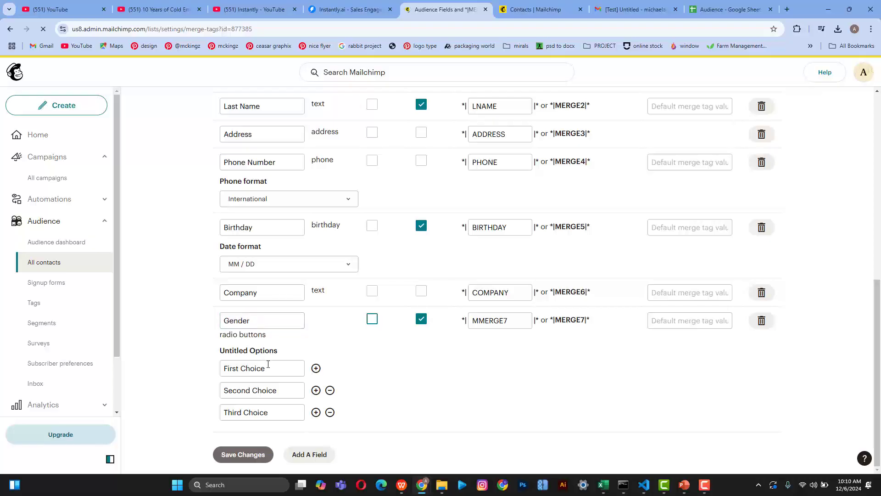
# Step: Set its three options to Male textile, Female textile and Prefer not to say
pyautogui.tripleClick(269, 366)
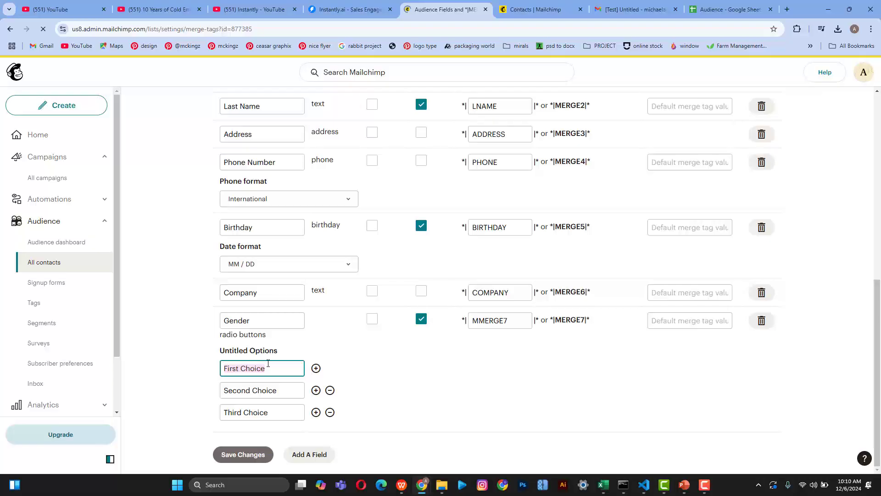
pyautogui.write('Male Te')
pyautogui.press('BackSpace')
pyautogui.write('textil')
pyautogui.write('e')
pyautogui.press('Tab')
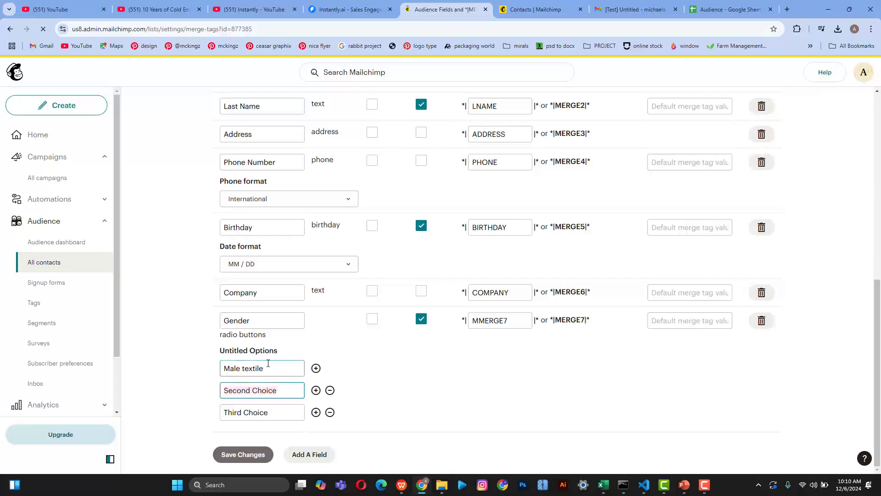
pyautogui.write('Female ')
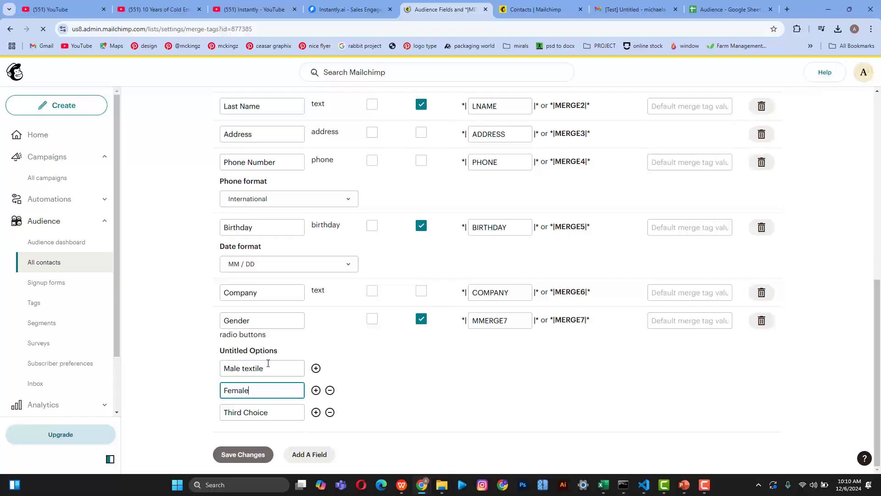
pyautogui.write('textile')
pyautogui.press('Tab')
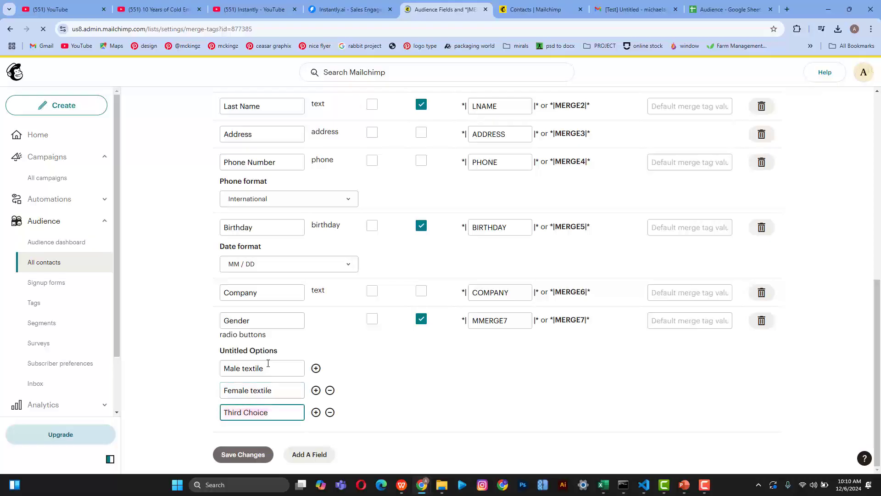
pyautogui.write('Prefer not to say')
# Step: Save the Gender field and its three options
pyautogui.click(251, 456)
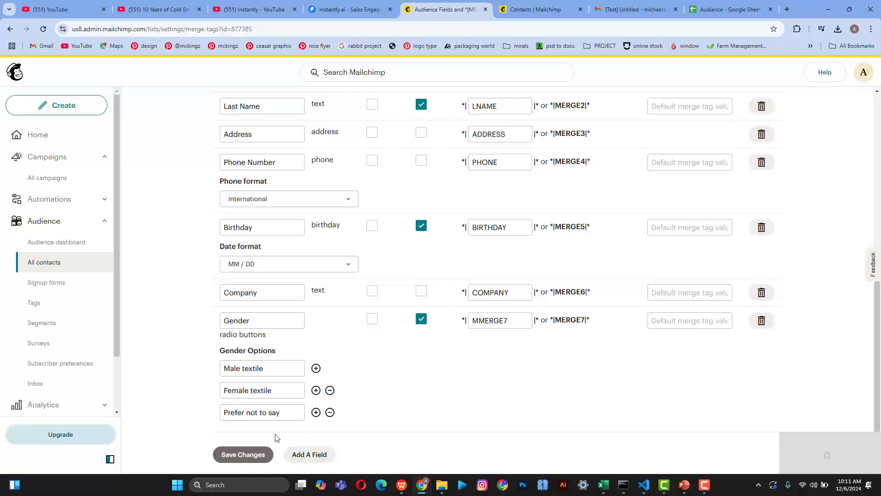
pyautogui.scroll(-8, 463, 337)
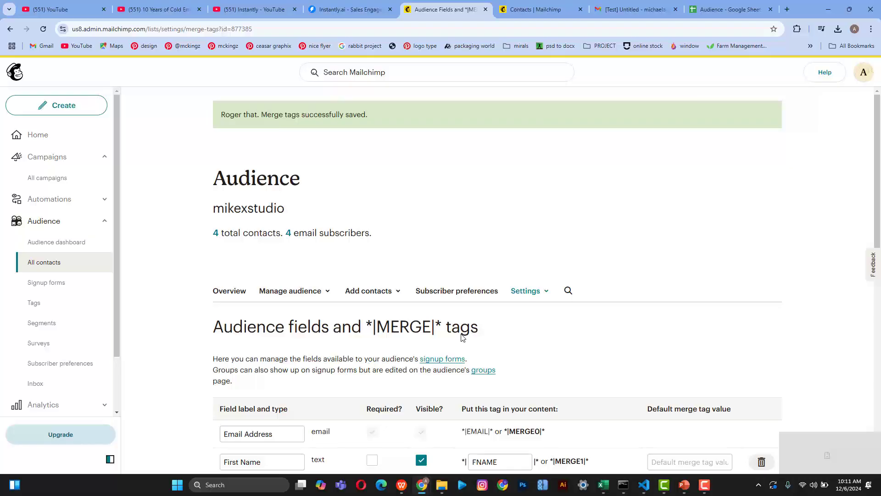
pyautogui.scroll(-4, 462, 338)
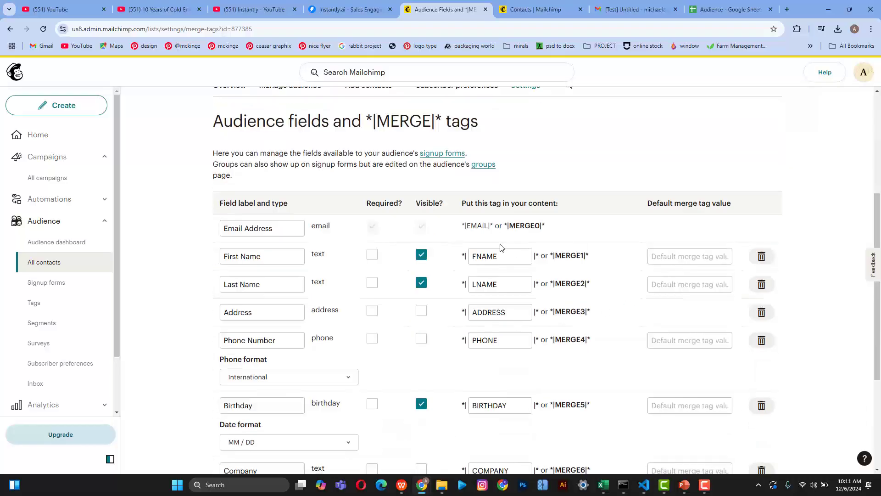
pyautogui.click(674, 259)
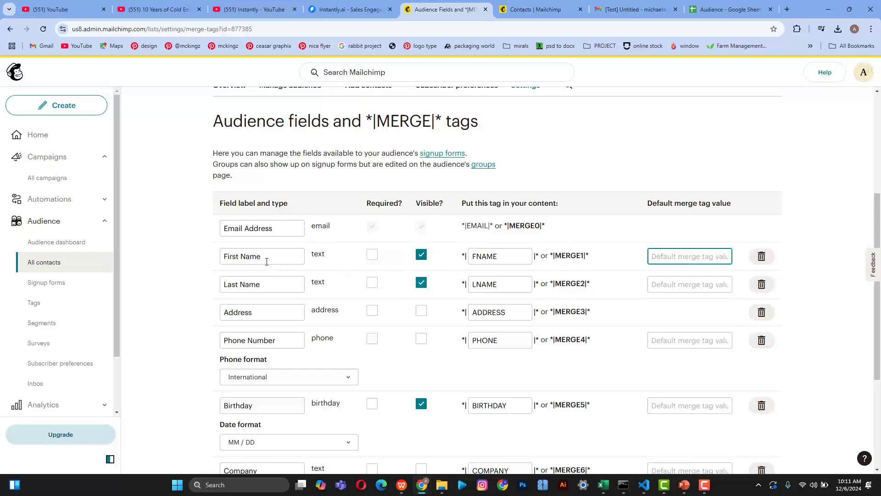
# Step: Set First Name's default merge tag value to FNAME and save the change
pyautogui.click(293, 258)
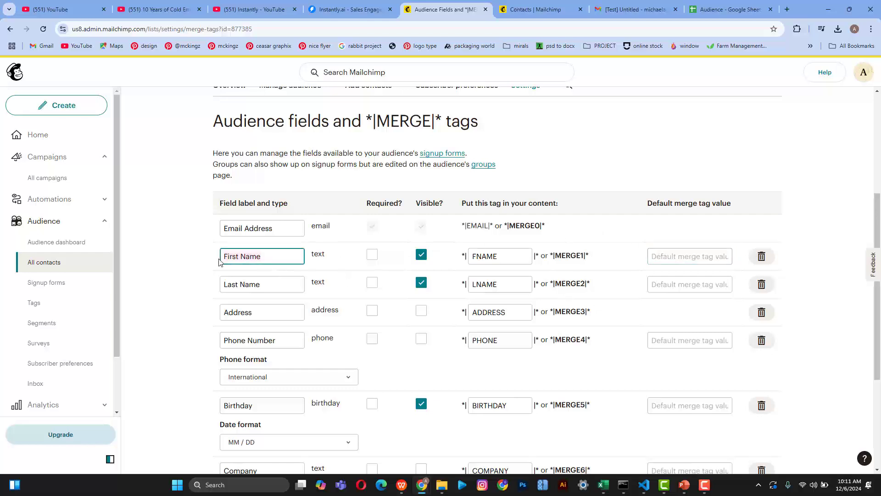
pyautogui.click(674, 260)
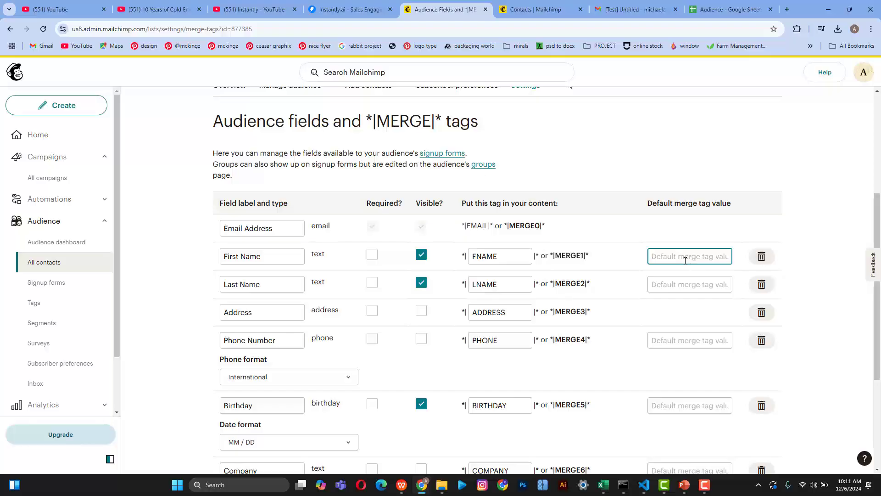
pyautogui.click(502, 256)
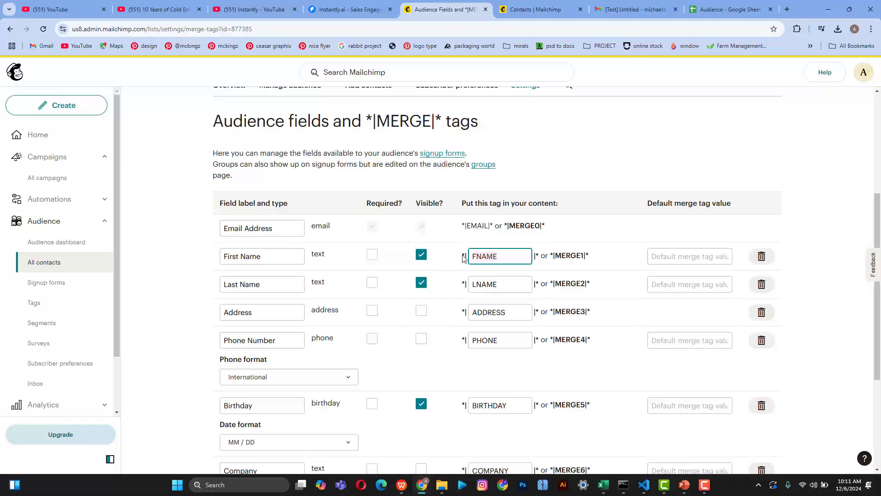
pyautogui.click(680, 254)
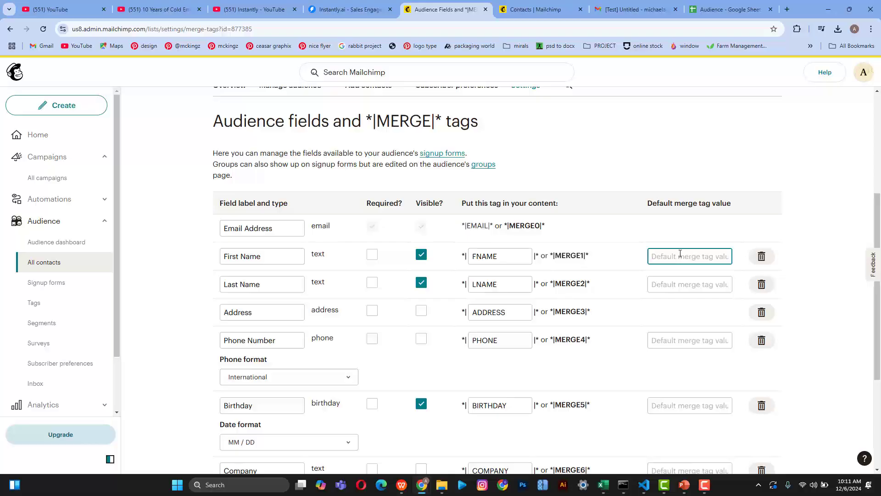
pyautogui.write('FNAME')
pyautogui.scroll(-4, 538, 342)
pyautogui.click(240, 453)
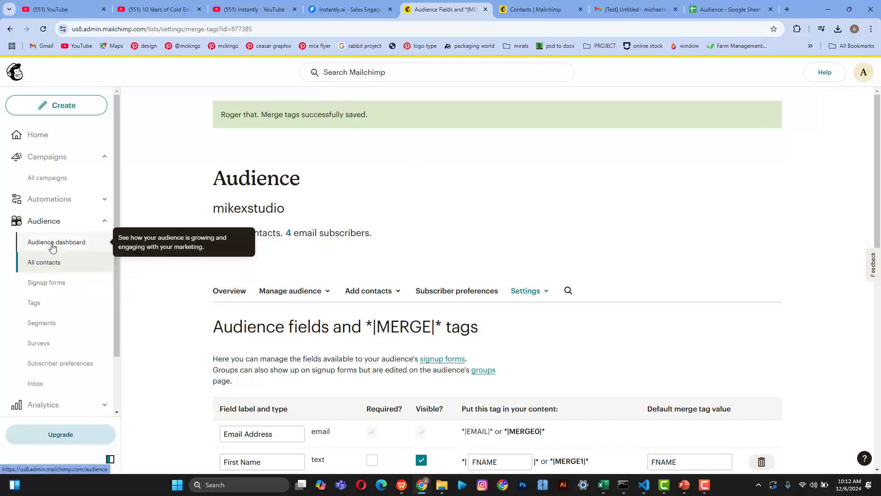
pyautogui.click(232, 291)
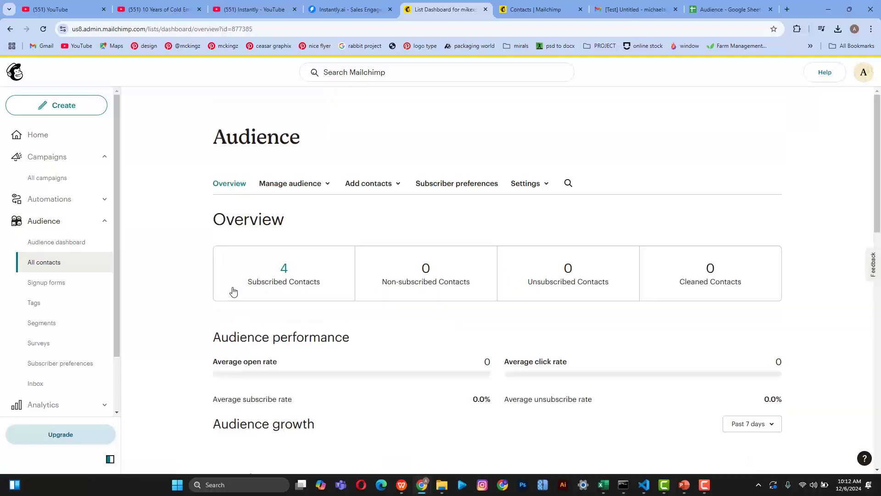
pyautogui.scroll(-5, 233, 291)
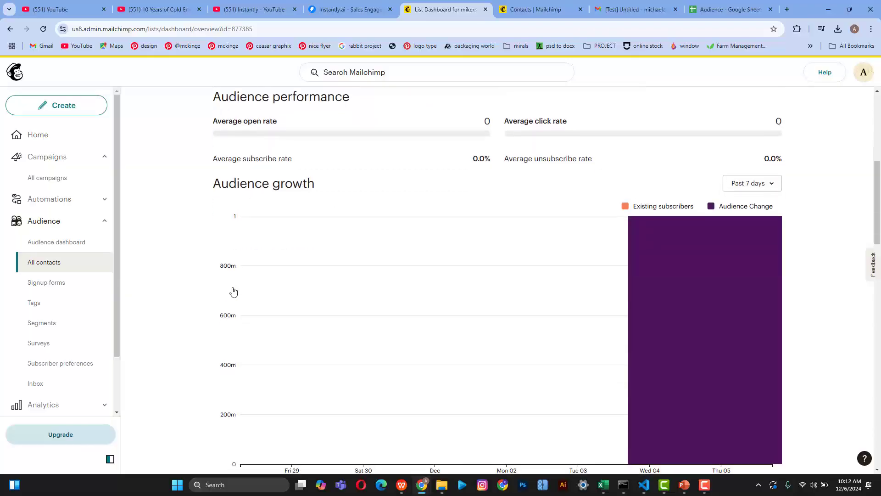
pyautogui.scroll(6, 233, 291)
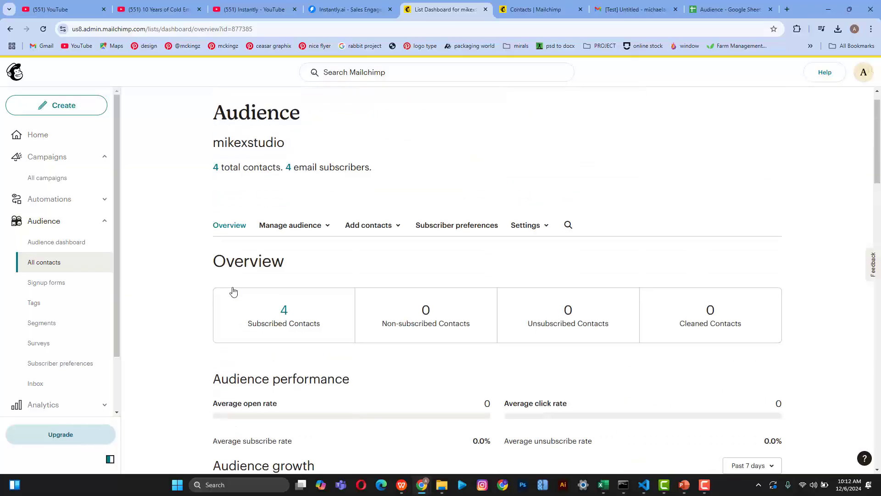
pyautogui.click(288, 221)
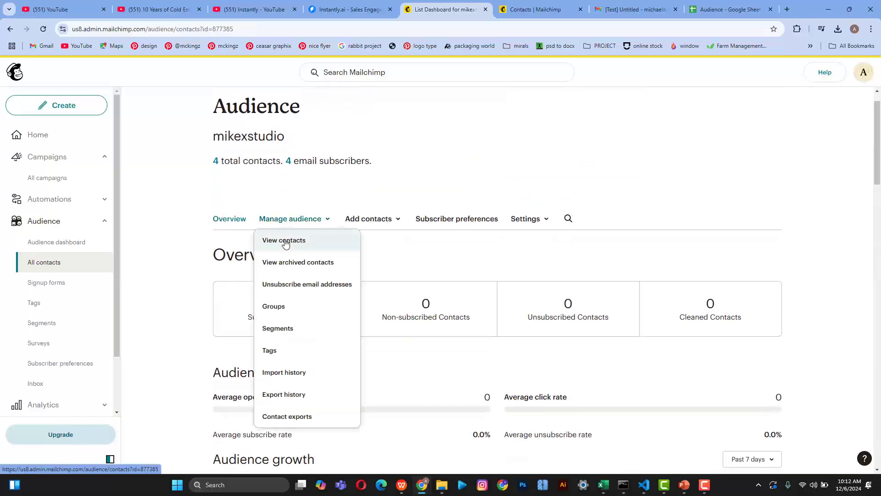
pyautogui.click(286, 240)
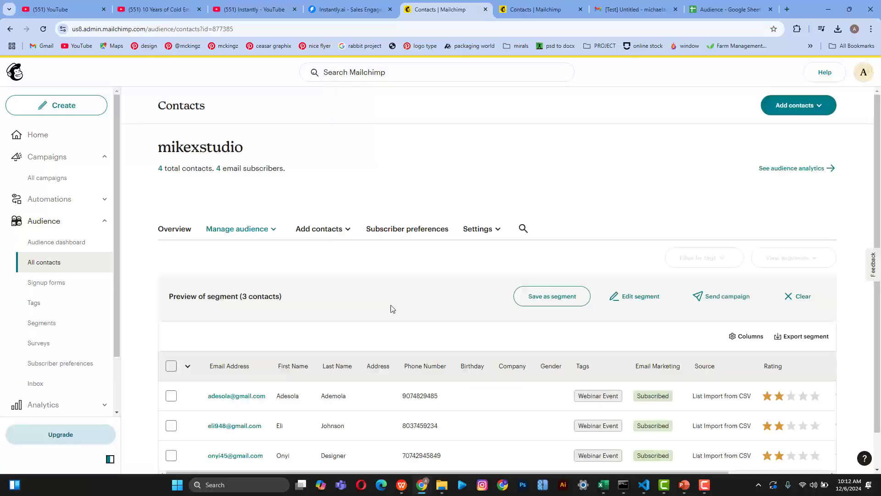
pyautogui.scroll(-1, 393, 309)
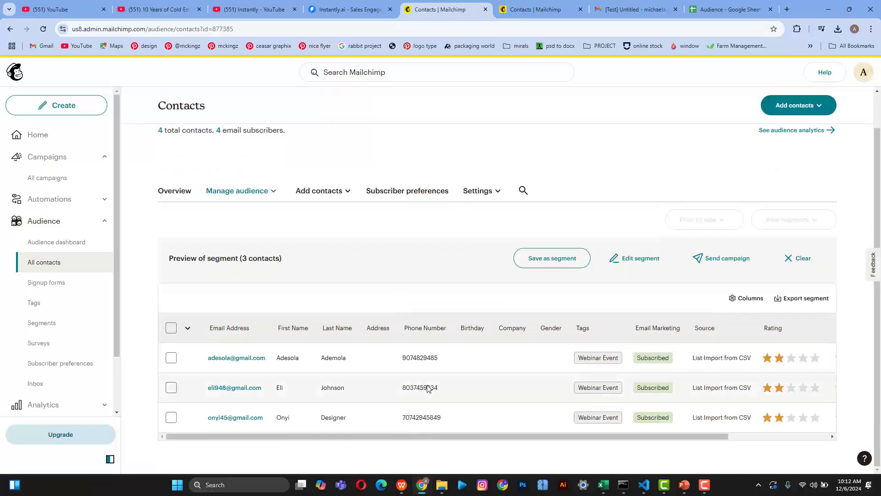
pyautogui.hscroll(2, 427, 389)
pyautogui.hscroll(2, 427, 389)
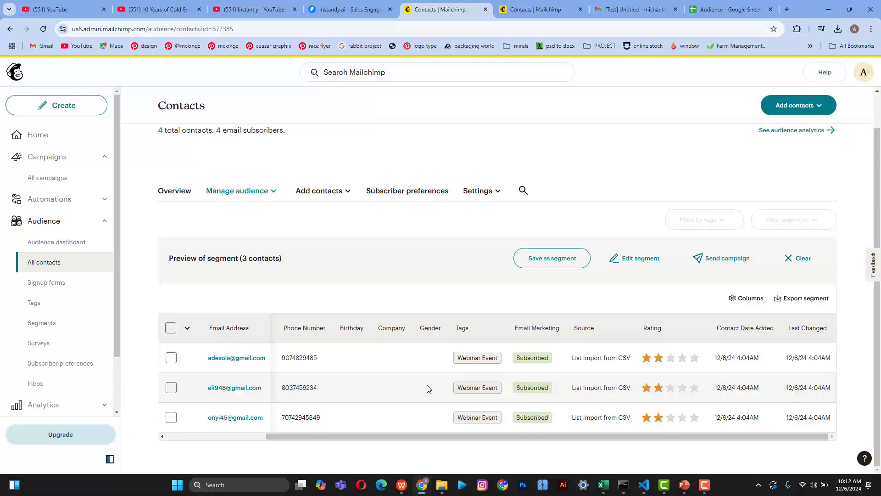
pyautogui.hscroll(-4, 427, 388)
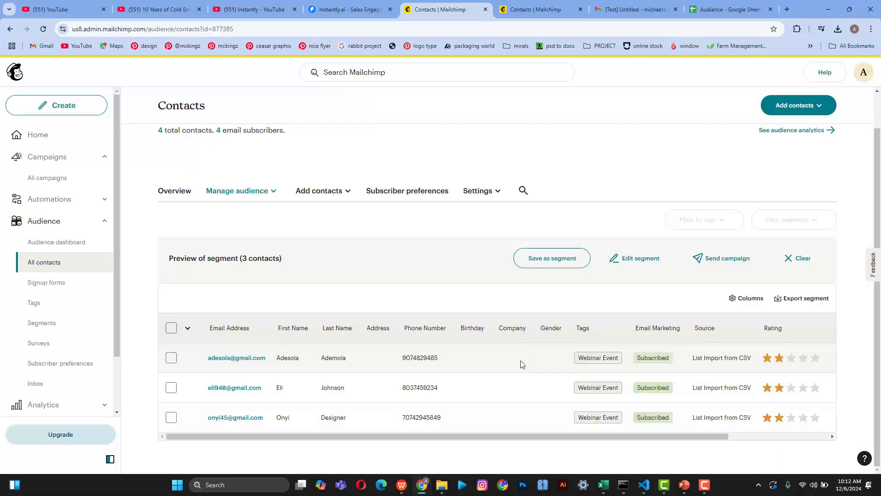
pyautogui.hscroll(3, 522, 364)
pyautogui.hscroll(-3, 522, 364)
# Step: Look over the audience's Tags page, then return to the empty Segments page
pyautogui.click(49, 324)
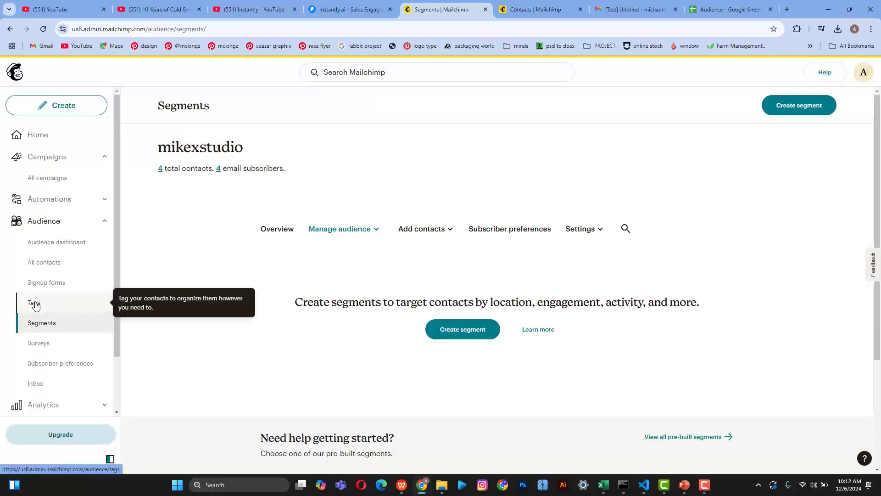
pyautogui.click(36, 303)
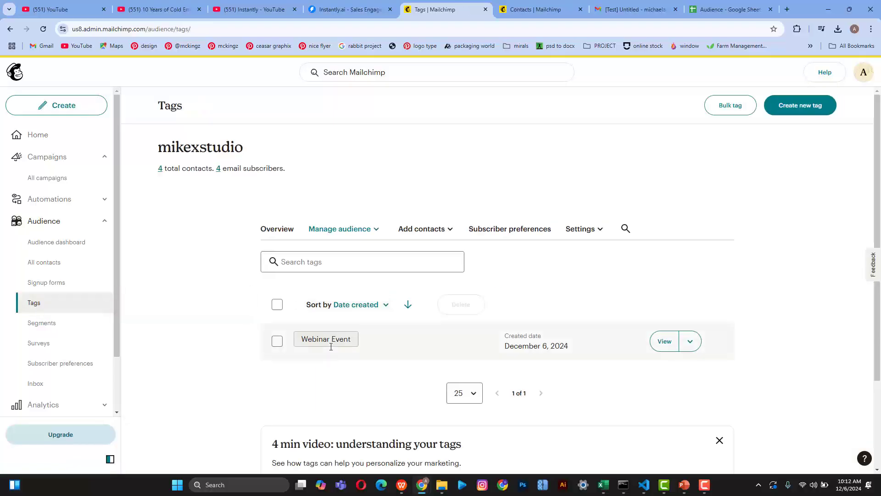
pyautogui.scroll(-3, 335, 338)
pyautogui.scroll(3, 331, 347)
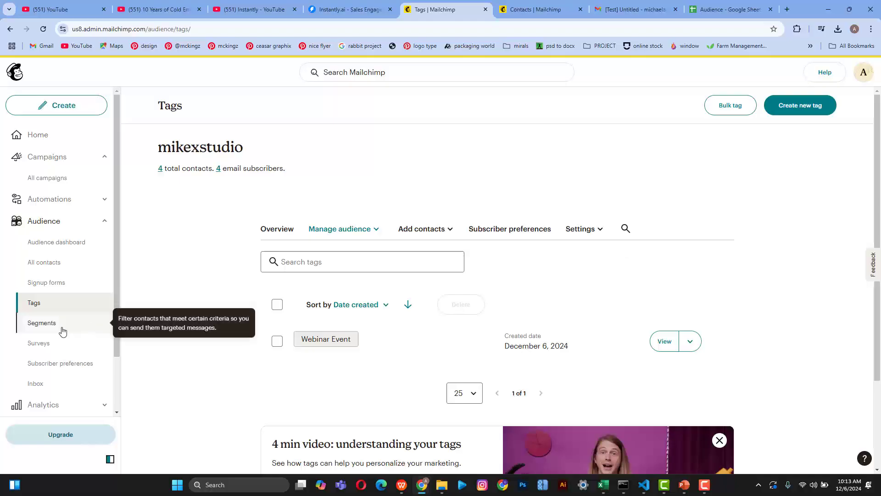
pyautogui.click(47, 325)
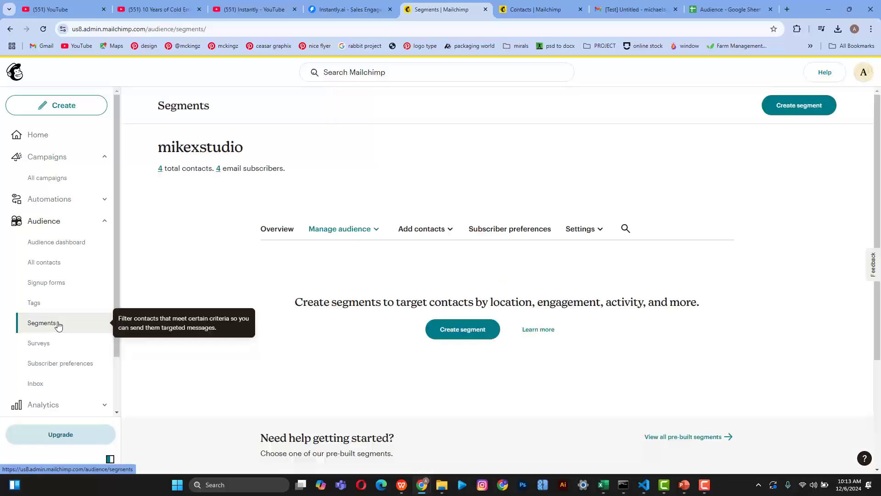
# Step: Start a new regular segment, then switch to the Audience spreadsheet in Google Sheets
pyautogui.click(450, 334)
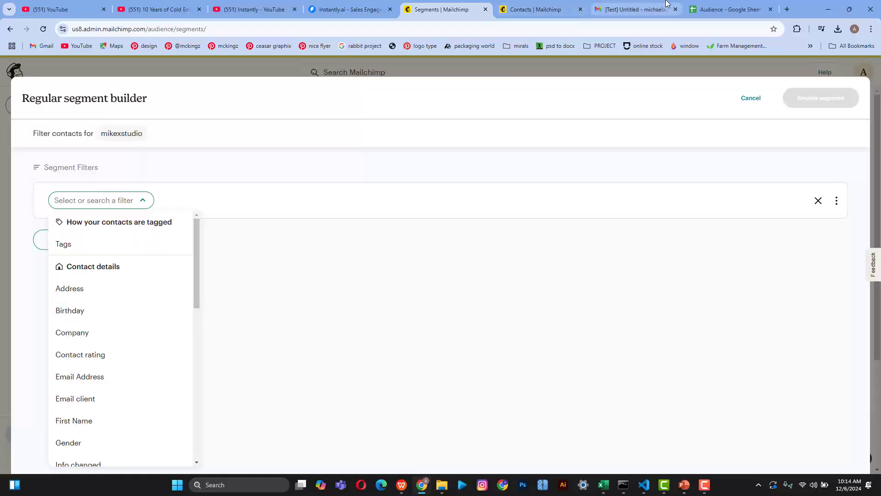
pyautogui.click(727, 10)
# Step: Begin typing a Gender header in cell E1, then erase it
pyautogui.click(326, 137)
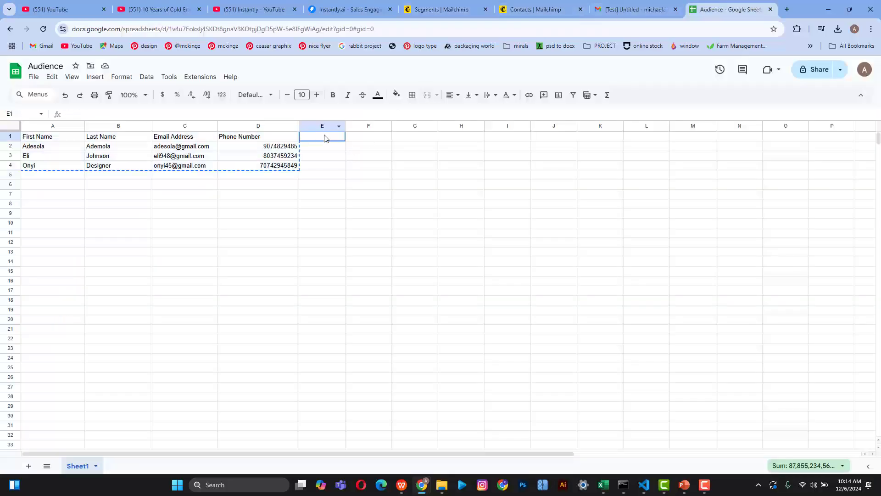
pyautogui.click(369, 210)
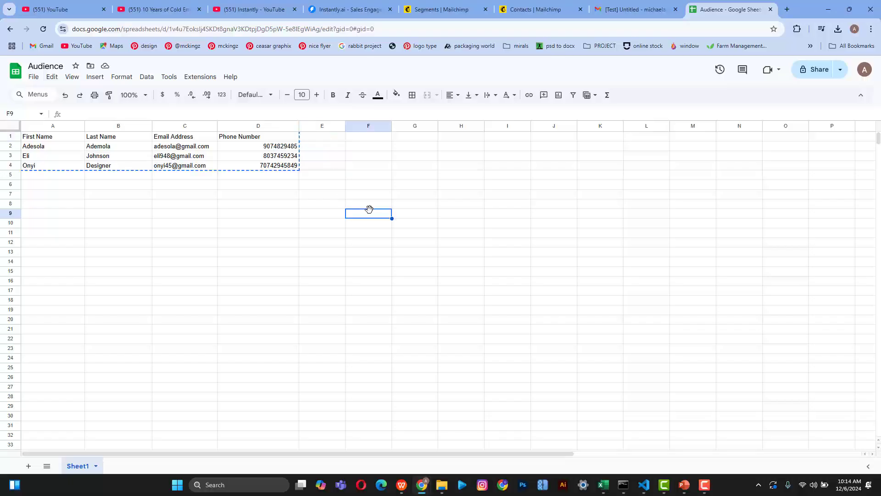
pyautogui.doubleClick(370, 209)
pyautogui.click(403, 248)
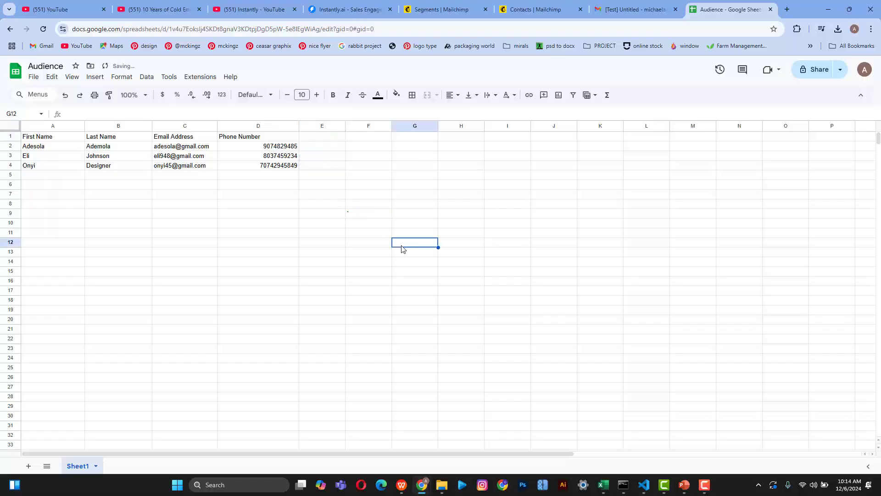
pyautogui.doubleClick(320, 137)
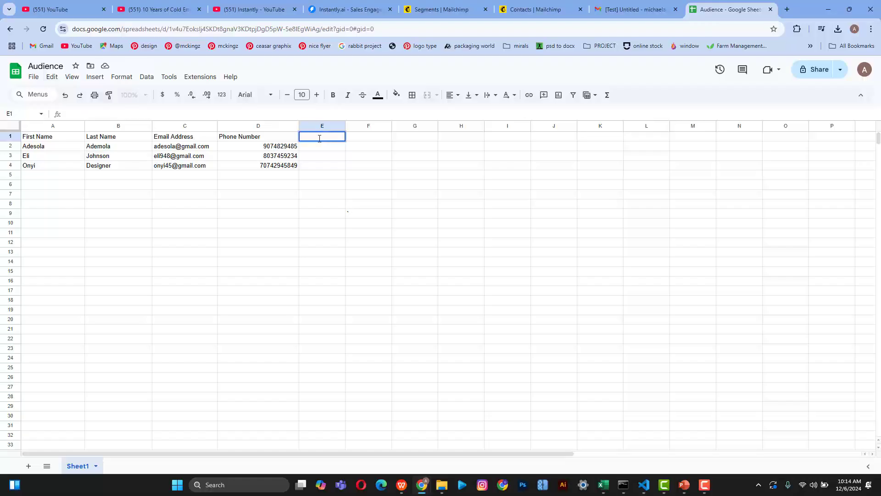
pyautogui.write('Gende')
pyautogui.press('BackSpace')
pyautogui.press('BackSpace')
pyautogui.press('BackSpace')
pyautogui.press('BackSpace')
pyautogui.press('BackSpace')
# Step: Enter a new contact's first name, last name, e-mail and phone number in row 5
pyautogui.doubleClick(42, 175)
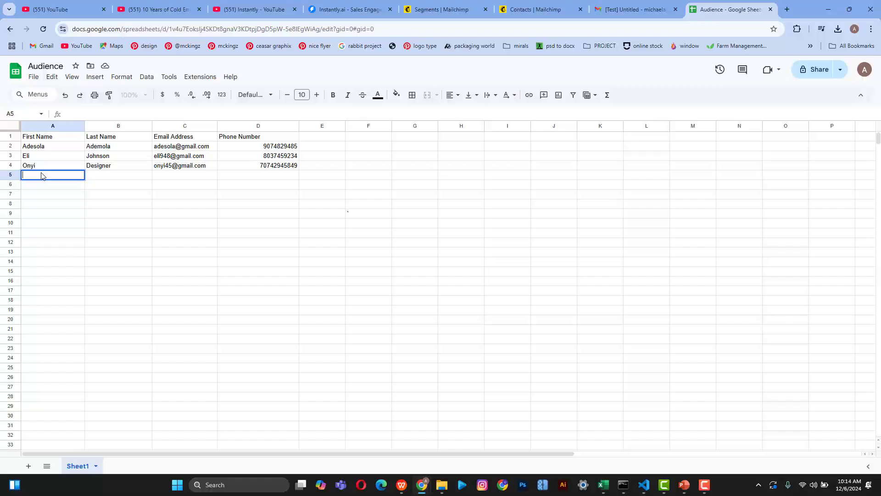
pyautogui.press('Tab')
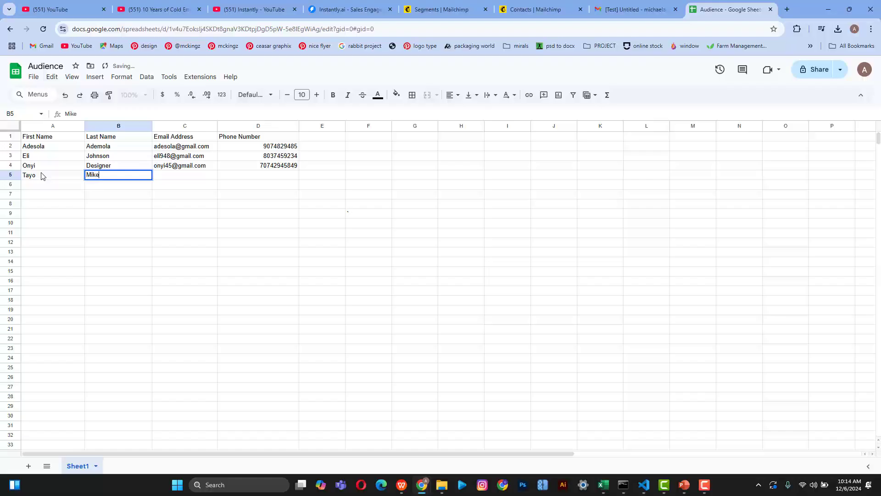
pyautogui.press('Tab')
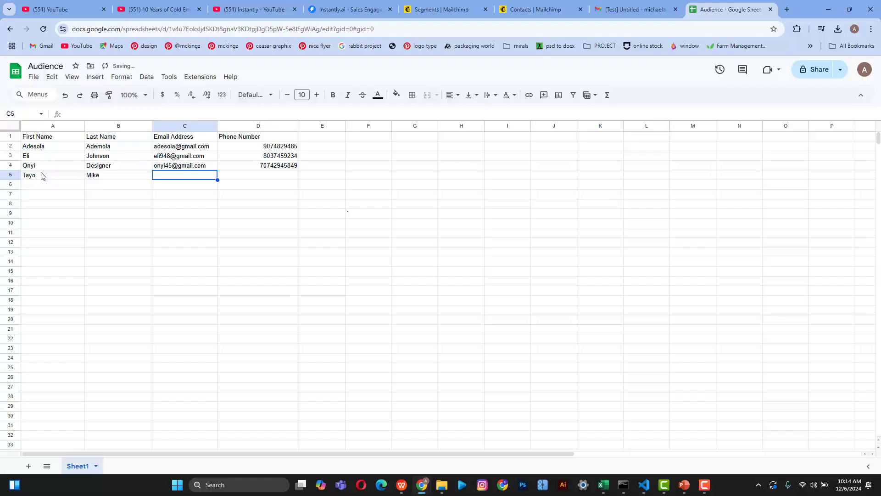
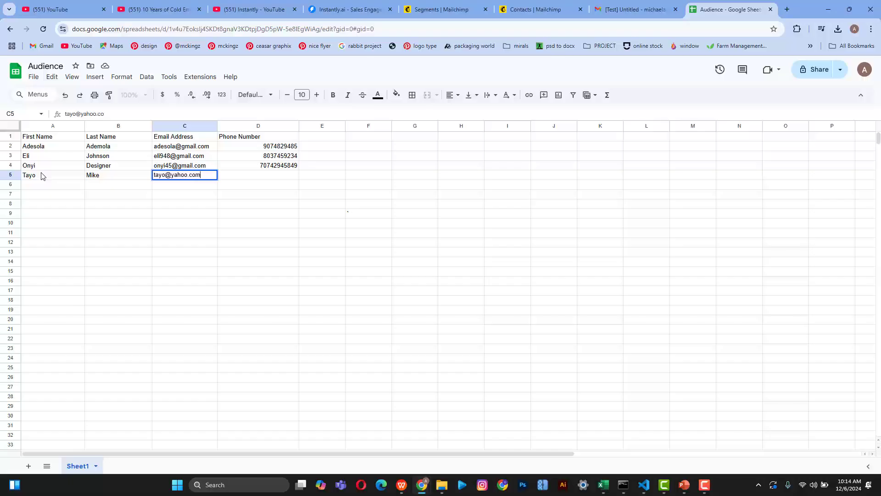
pyautogui.click(265, 174)
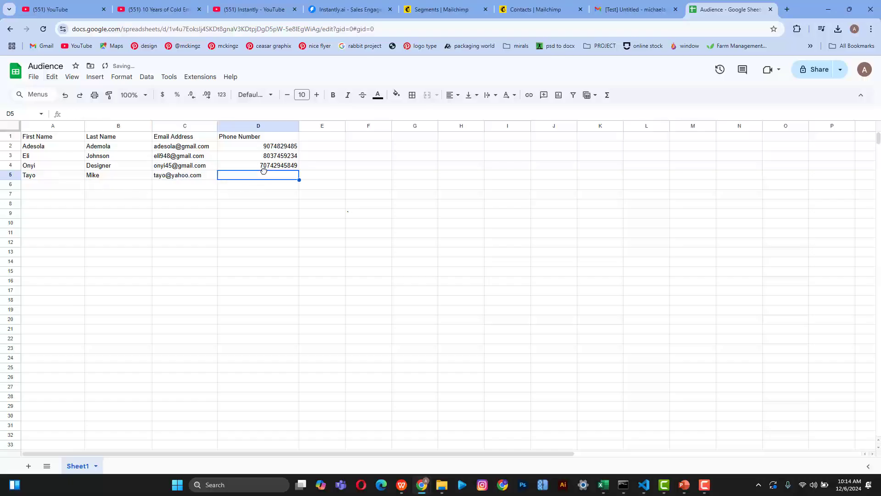
pyautogui.doubleClick(266, 180)
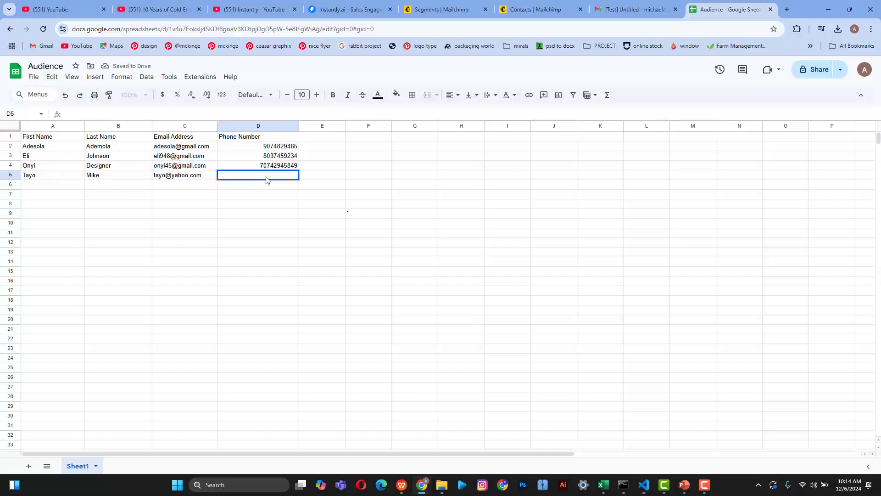
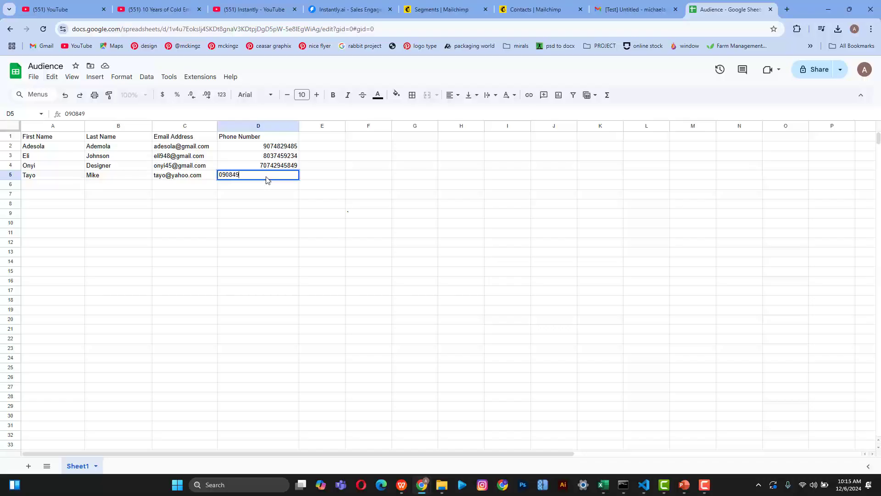
pyautogui.press('Return')
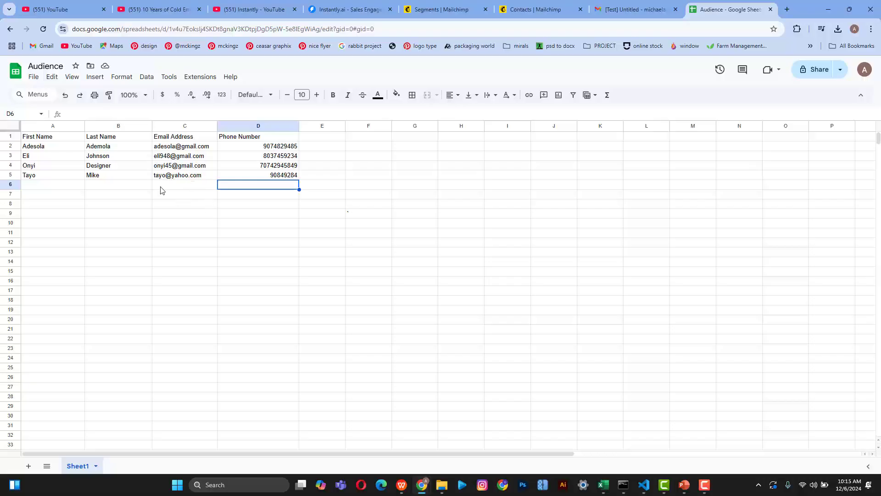
pyautogui.click(46, 139)
pyautogui.moveTo(45, 139); pyautogui.dragTo(289, 177)
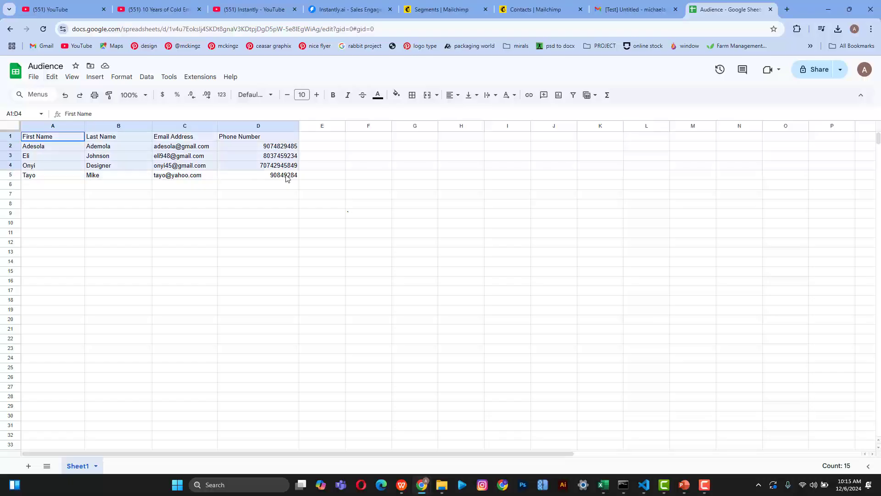
pyautogui.click(163, 198)
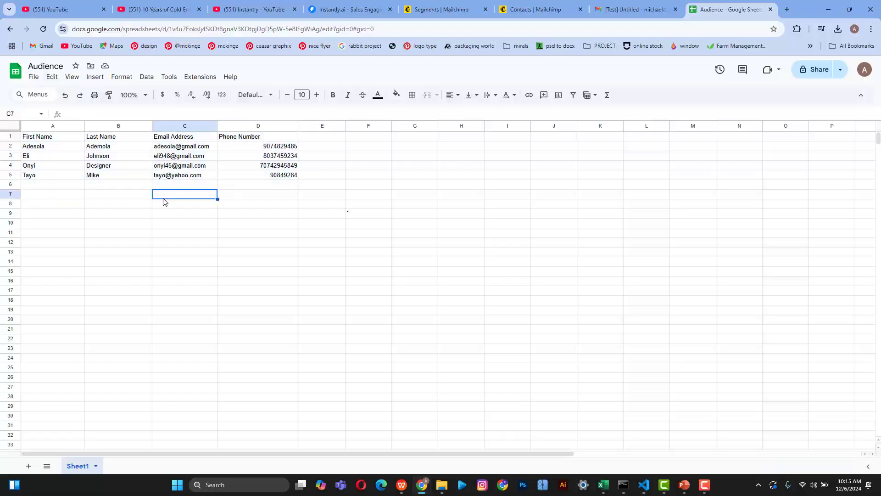
pyautogui.click(181, 147)
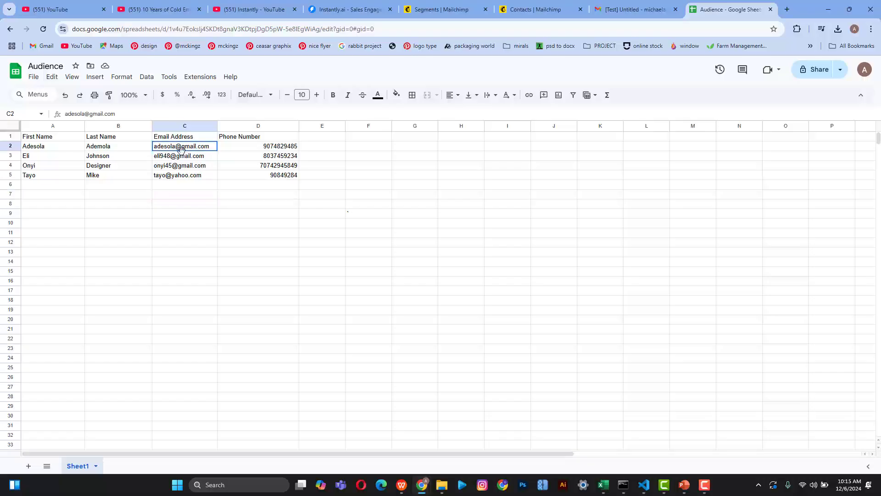
pyautogui.moveTo(181, 147); pyautogui.dragTo(184, 166)
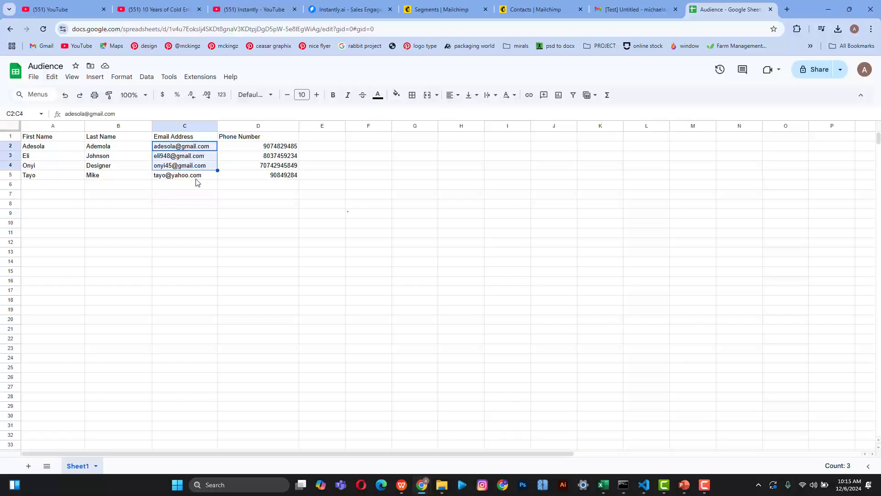
pyautogui.click(172, 180)
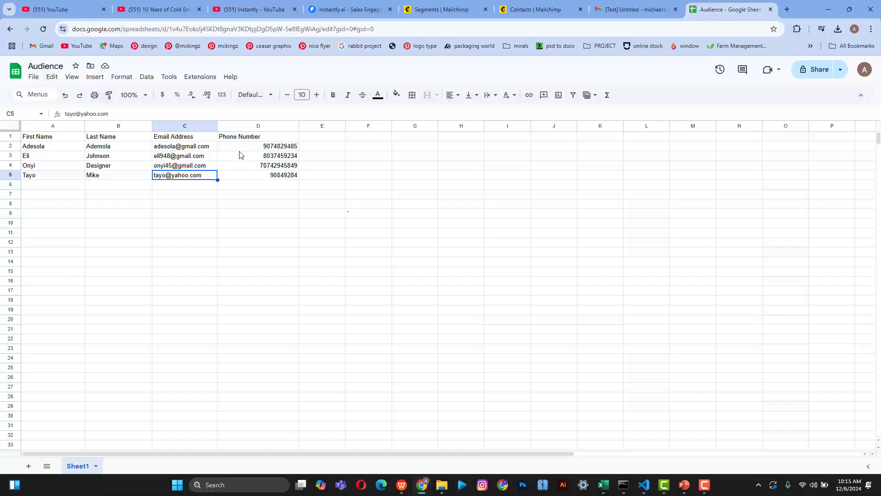
pyautogui.click(248, 141)
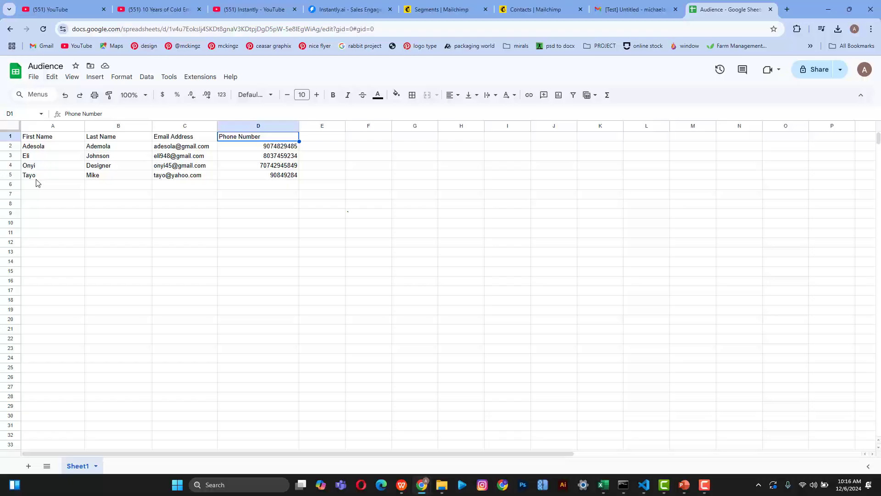
# Step: Select cell C5, then return to the Mailchimp Contacts tab showing the 3-contact Webinar Event segment
pyautogui.click(181, 177)
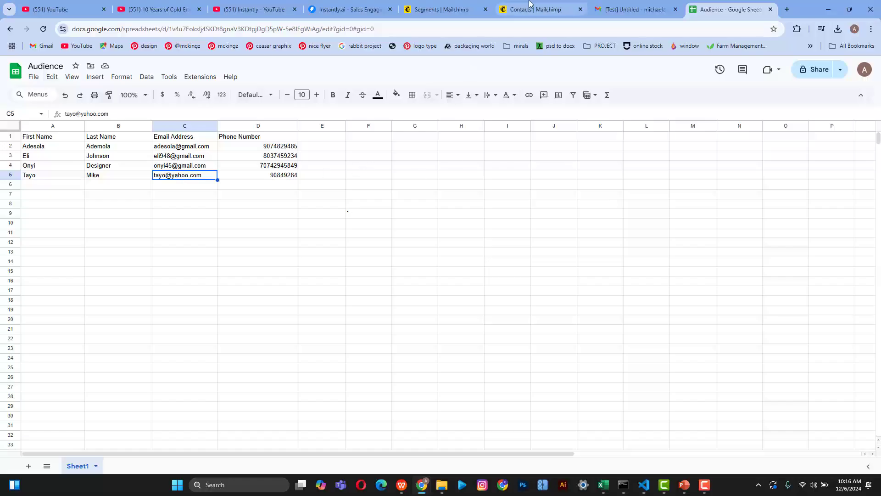
pyautogui.click(517, 7)
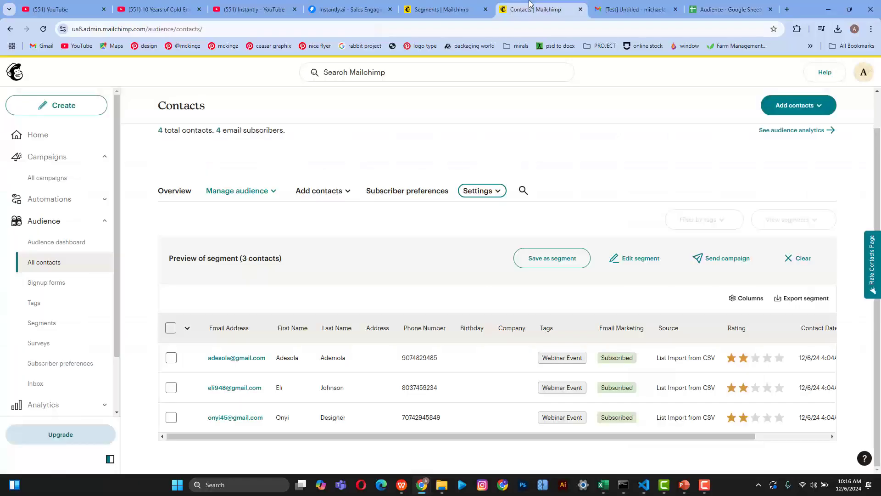
# Step: Start a Mailchimp contact import through Add contacts > Import contacts, then return to the Audience sheet
pyautogui.click(466, 5)
pyautogui.click(528, 6)
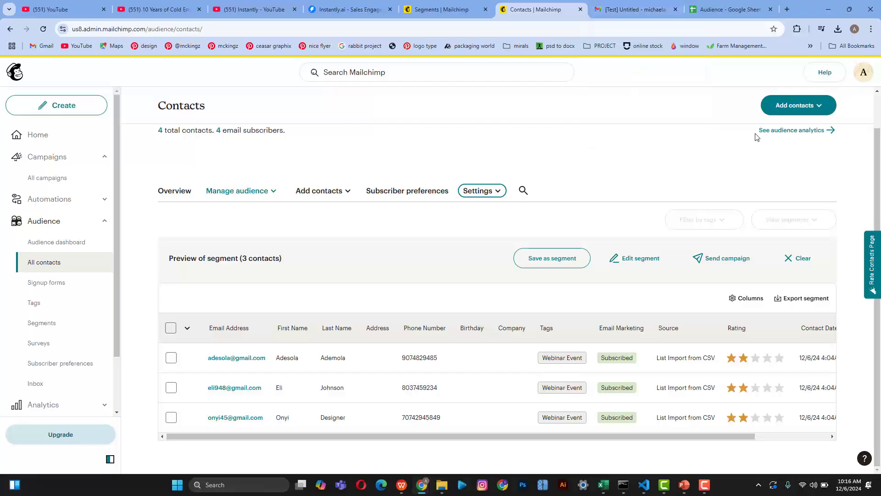
pyautogui.click(796, 109)
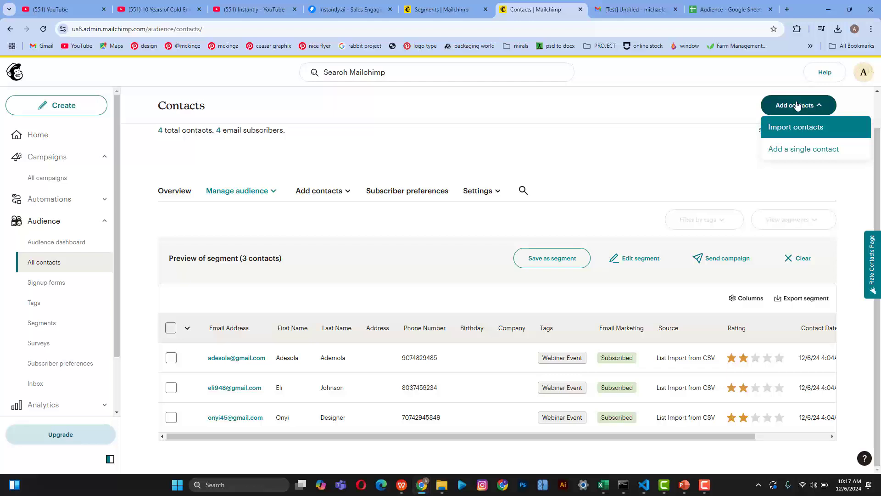
pyautogui.click(797, 105)
pyautogui.click(796, 105)
pyautogui.click(795, 127)
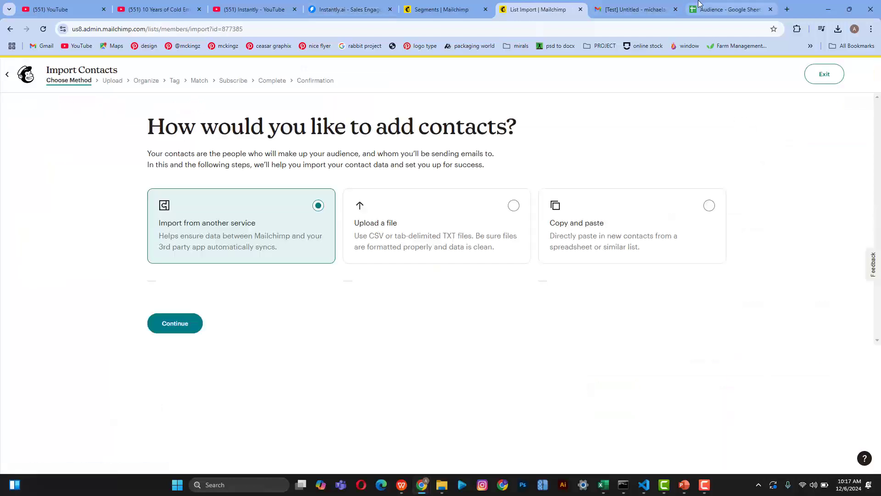
pyautogui.click(715, 6)
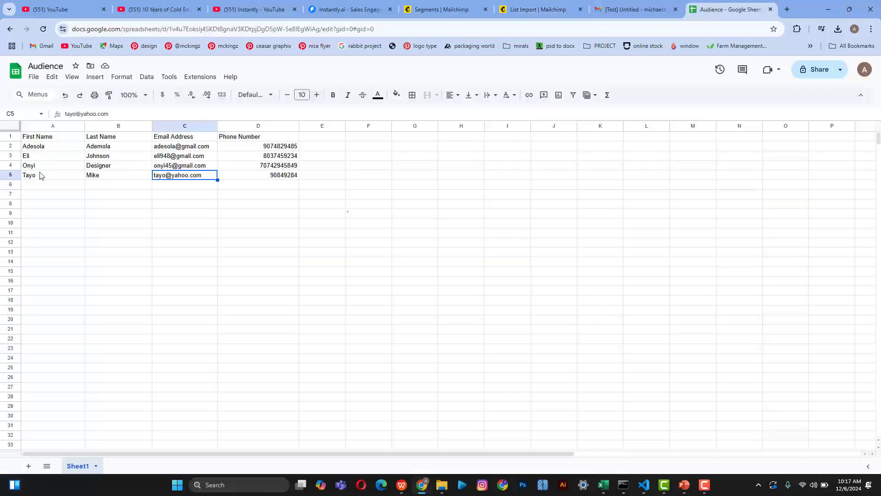
# Step: Lengthen the phone number in D5 by adding 495 and removing the stray characters
pyautogui.moveTo(40, 176); pyautogui.dragTo(269, 178)
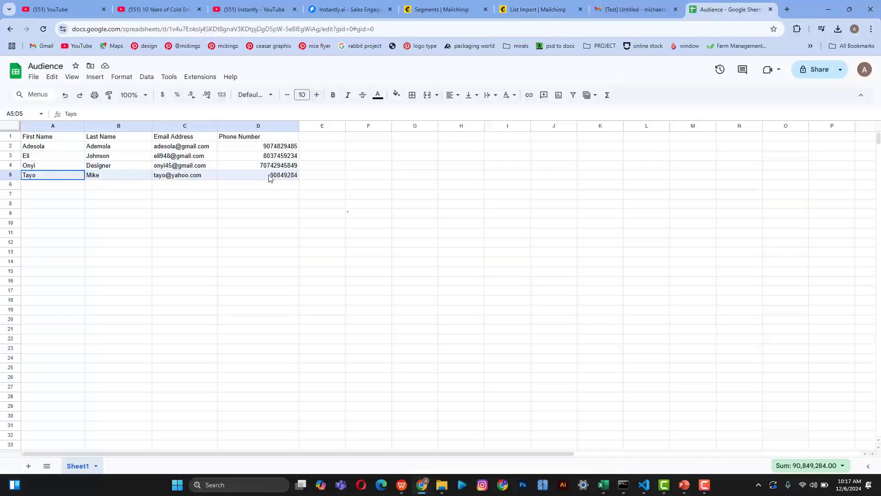
pyautogui.click(289, 179)
pyautogui.doubleClick(287, 179)
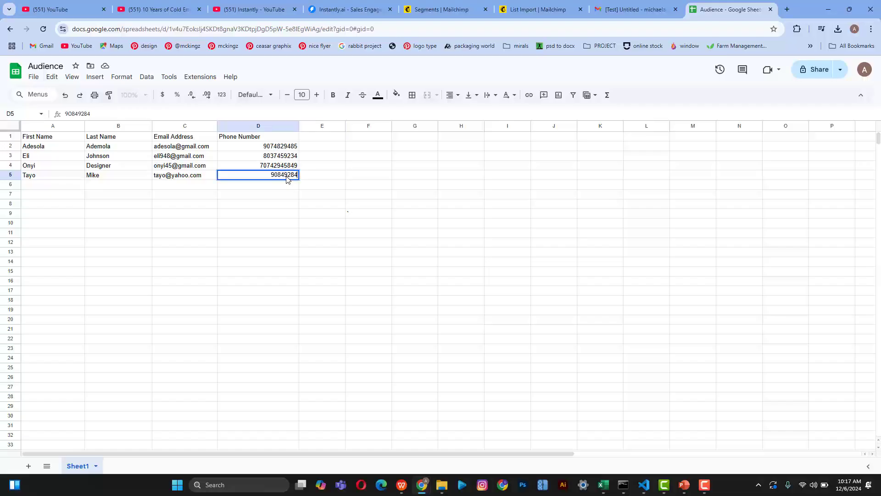
pyautogui.write('495')
# Step: Copy the row A5:D5 contact and go back to the Mailchimp import page
pyautogui.moveTo(42, 176); pyautogui.dragTo(228, 177)
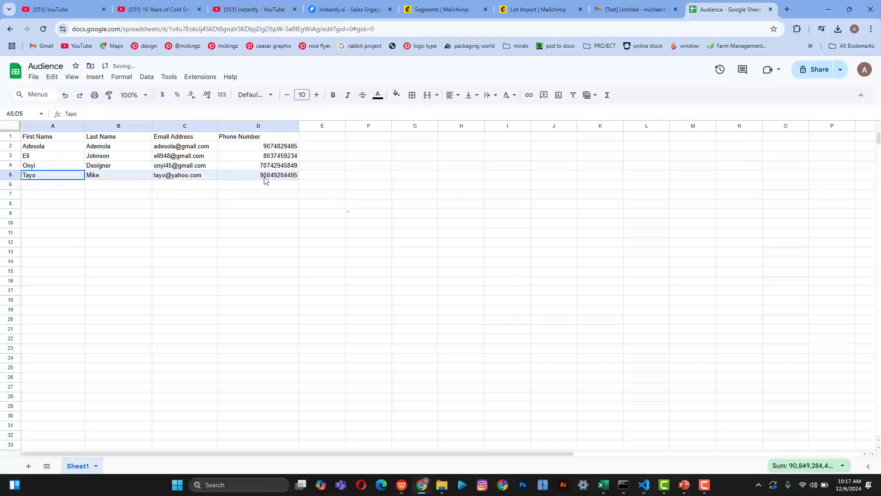
pyautogui.hotkey('ctrl', 'c')
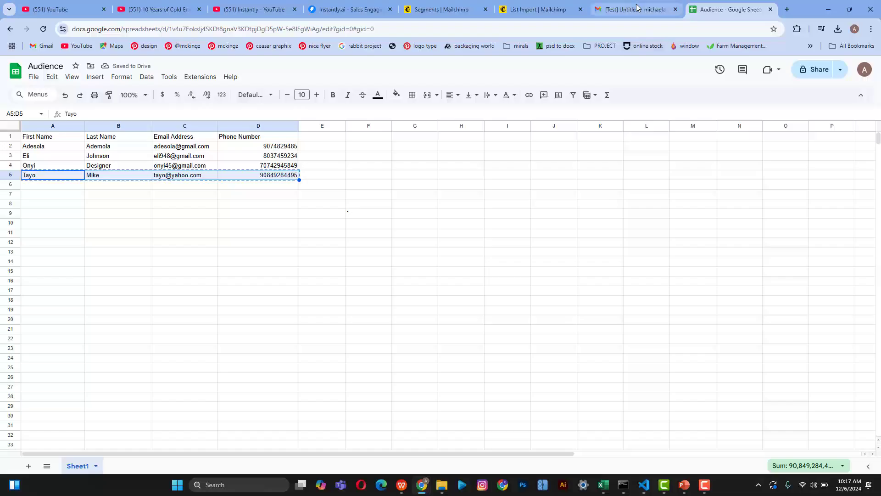
pyautogui.click(538, 5)
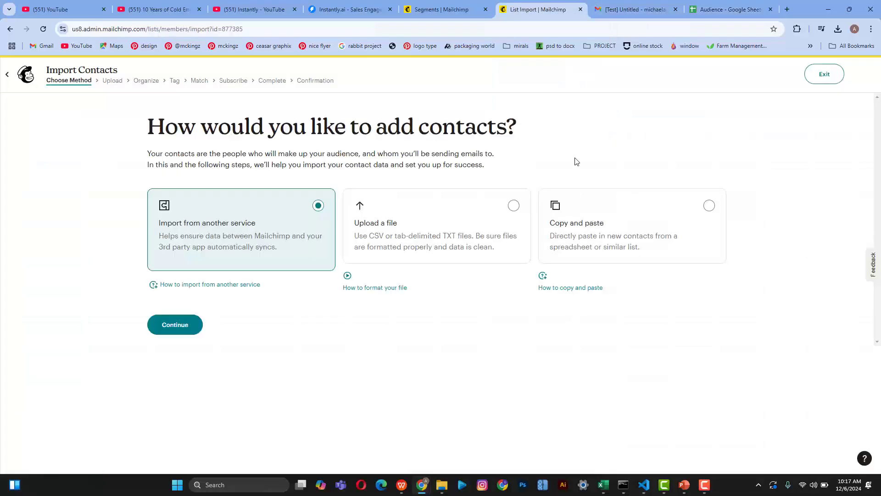
# Step: Paste the copied contact row using the Copy and paste import method
pyautogui.click(623, 228)
pyautogui.click(178, 331)
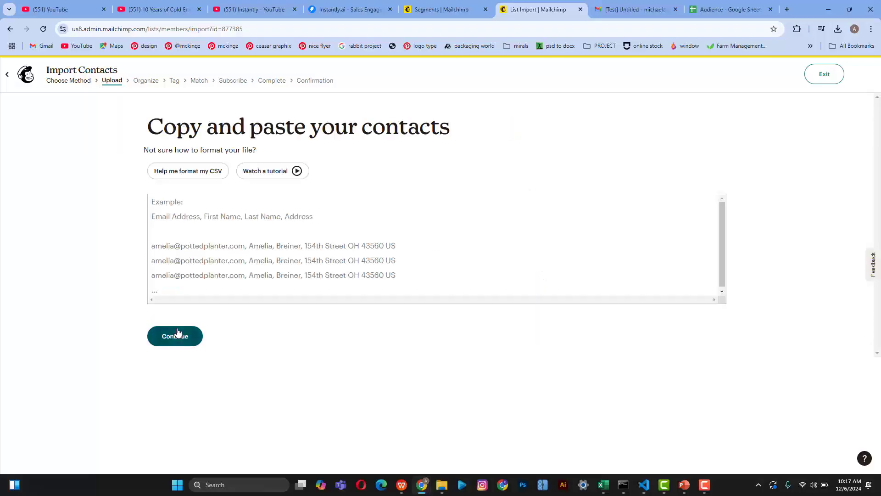
pyautogui.click(233, 248)
pyautogui.hotkey('ctrl', 'v')
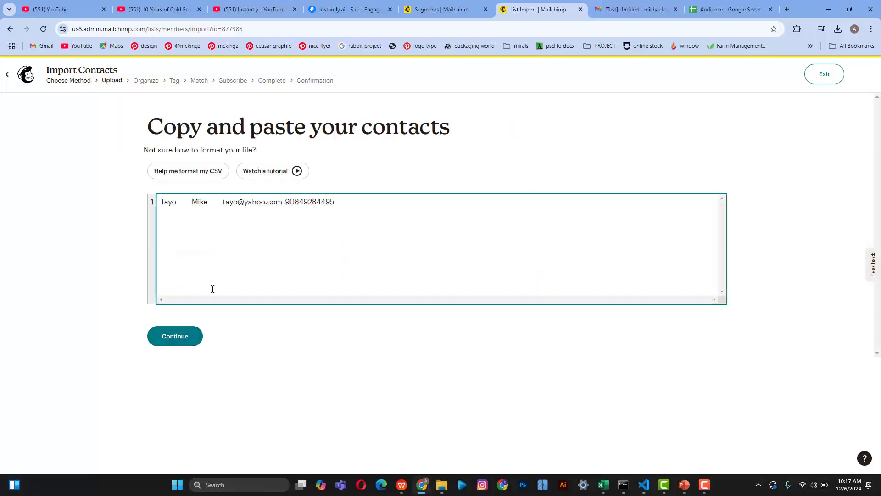
pyautogui.click(183, 341)
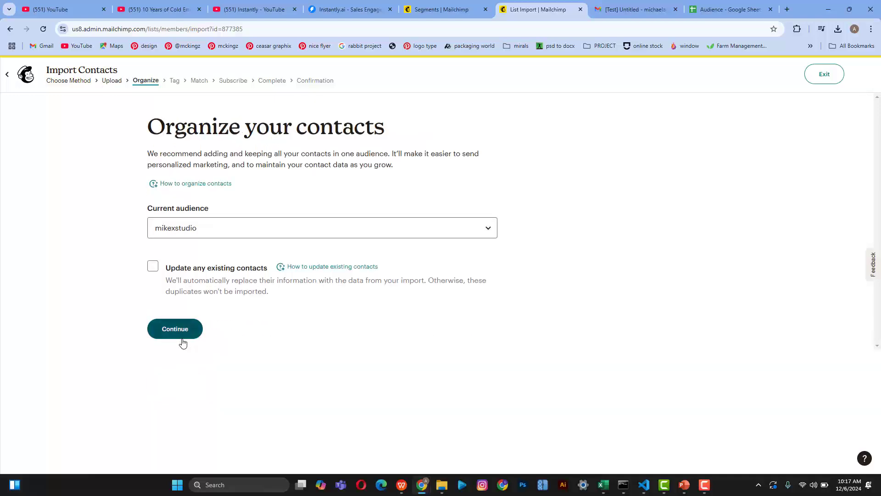
# Step: Keep the current audience, update existing contacts, and tag the import Webinar Event
pyautogui.click(205, 230)
pyautogui.click(190, 253)
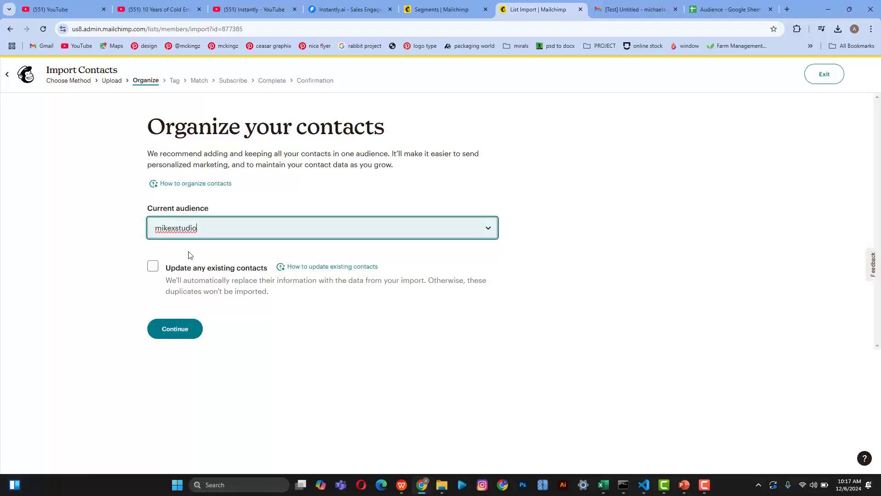
pyautogui.click(155, 270)
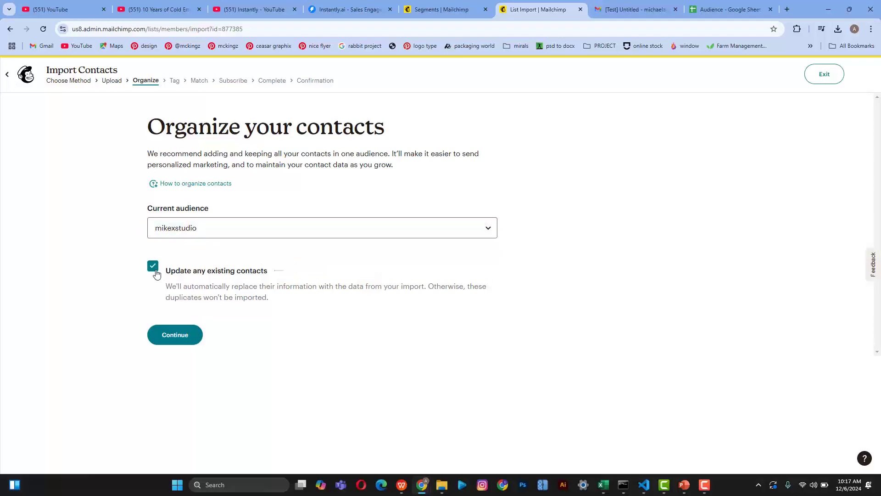
pyautogui.click(171, 330)
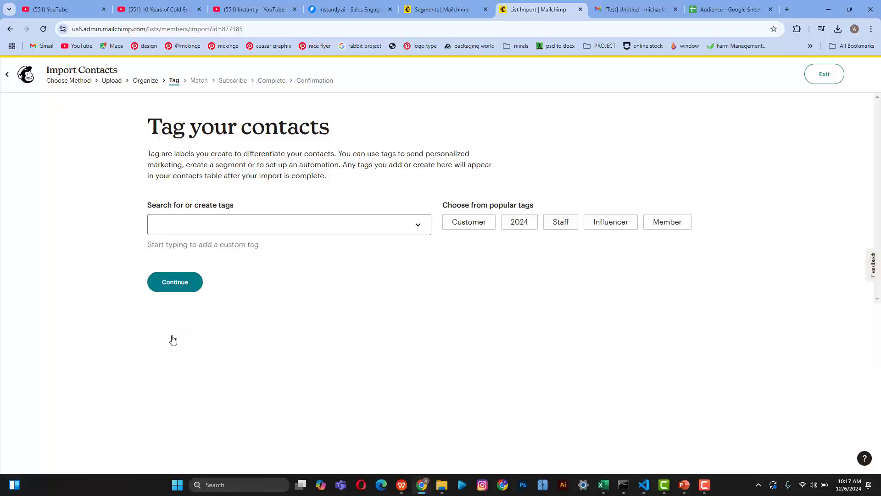
pyautogui.click(237, 236)
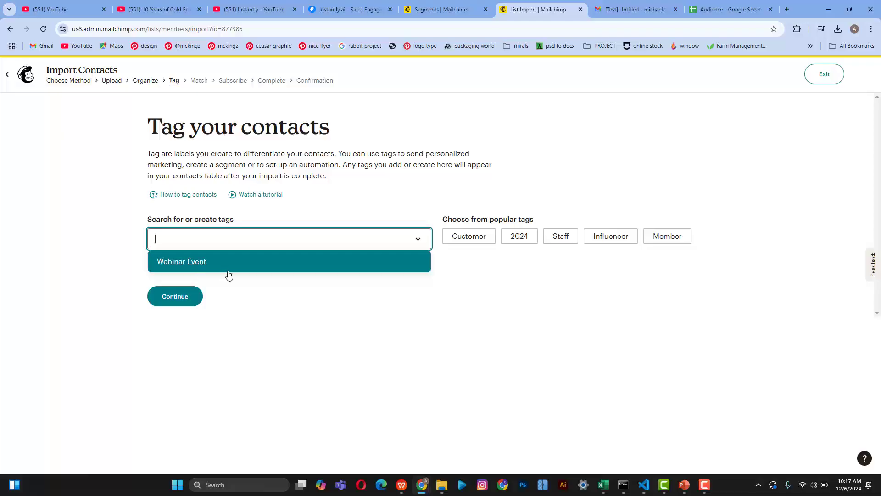
pyautogui.click(245, 269)
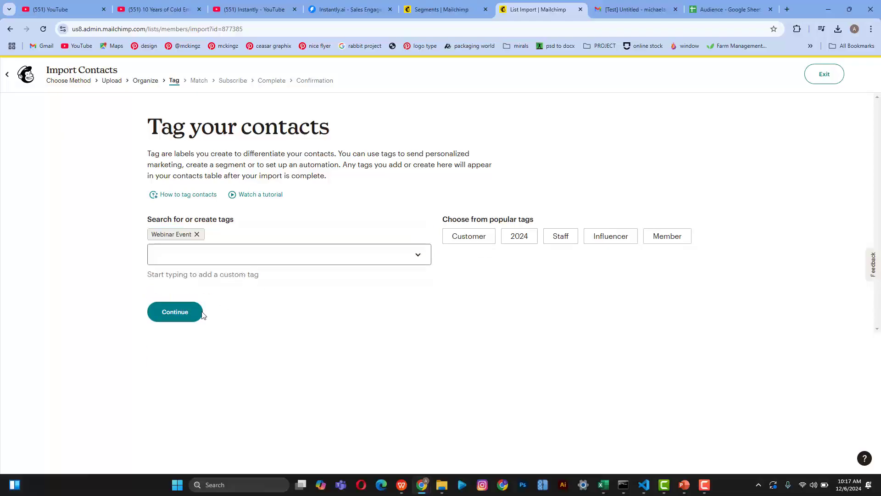
pyautogui.click(183, 317)
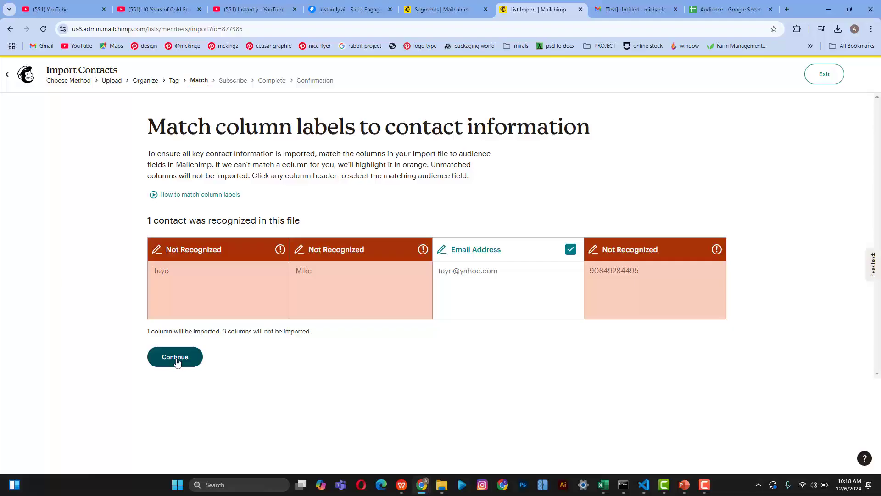
# Step: Go back and untick Update any existing contacts, then continue to column matching
pyautogui.click(174, 82)
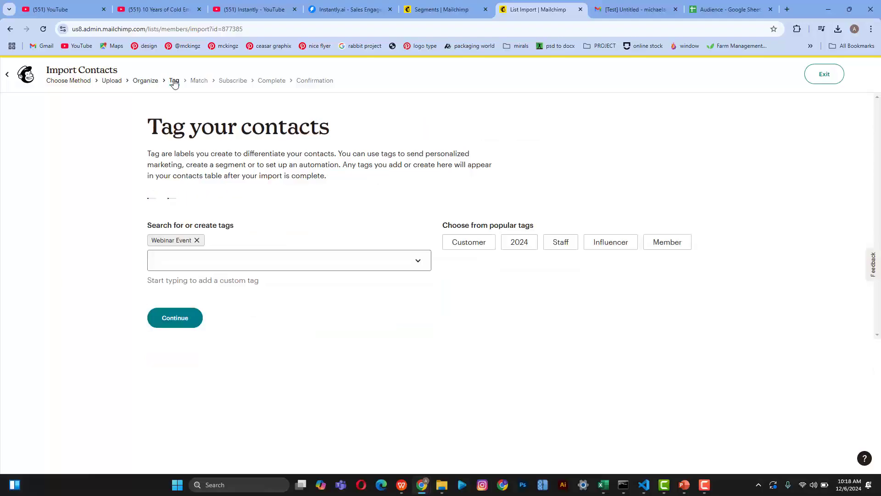
pyautogui.click(145, 82)
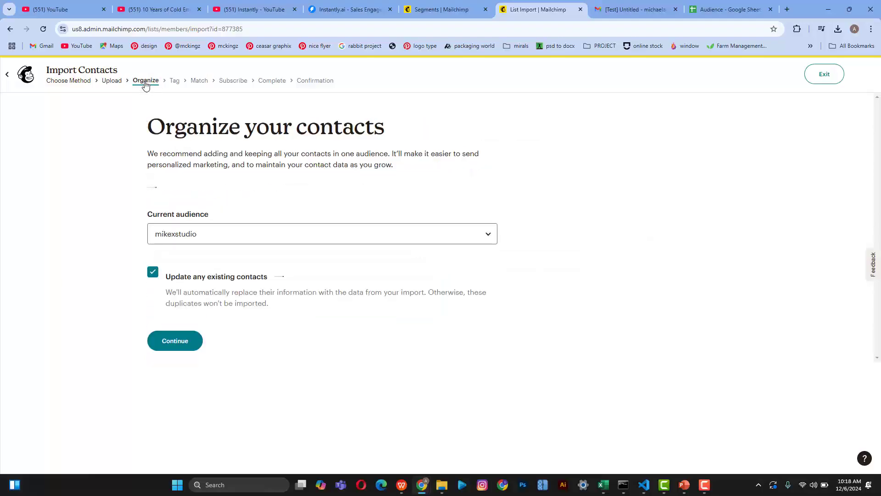
pyautogui.click(153, 266)
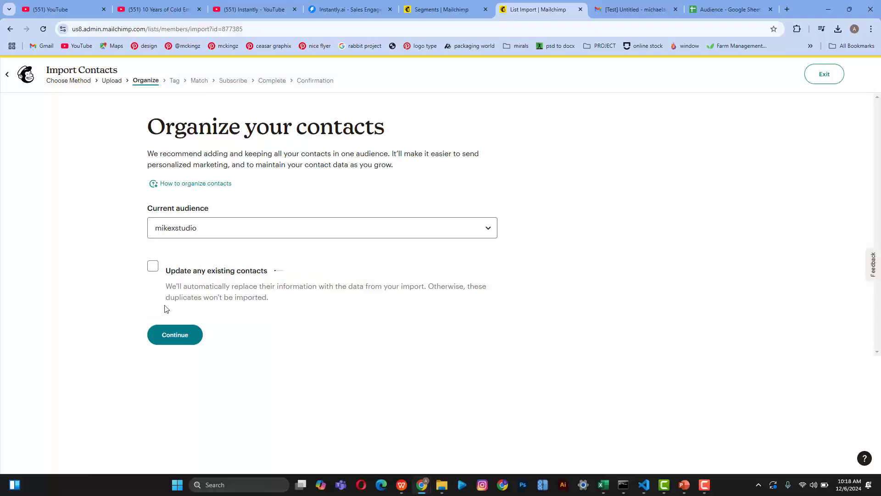
pyautogui.click(166, 335)
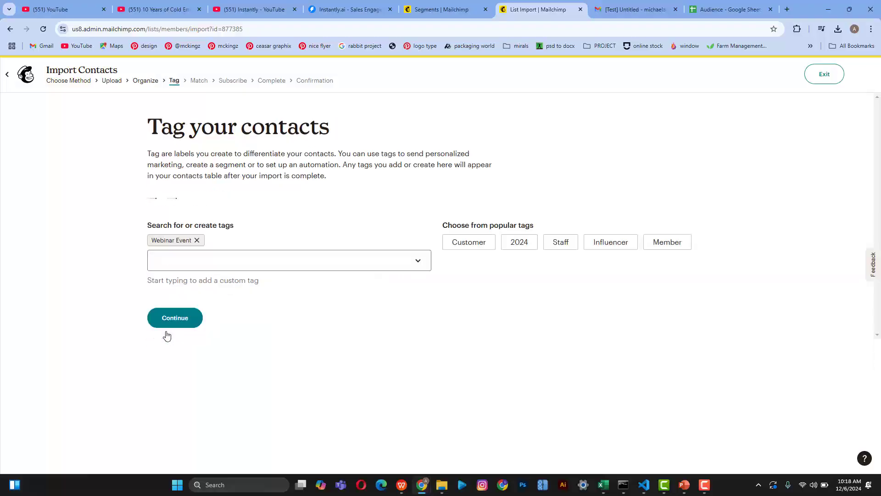
pyautogui.click(178, 313)
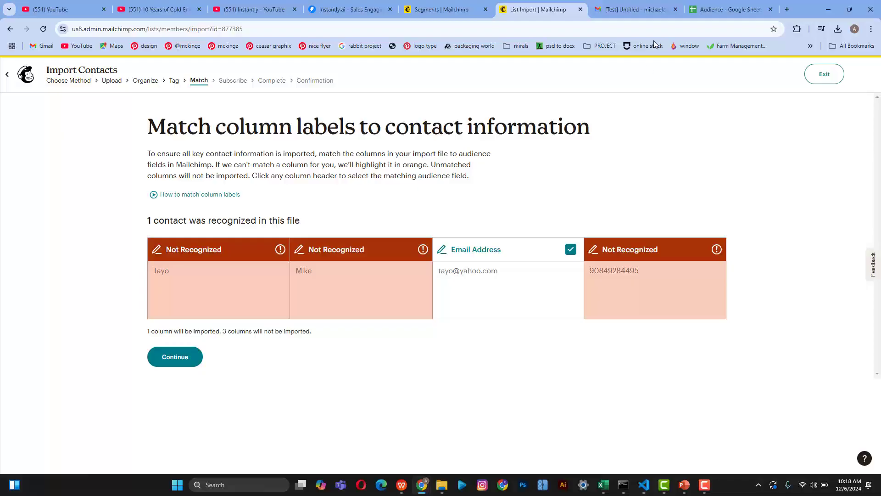
# Step: Check the Audience sheet and the Gmail test email, then return to the import
pyautogui.click(728, 3)
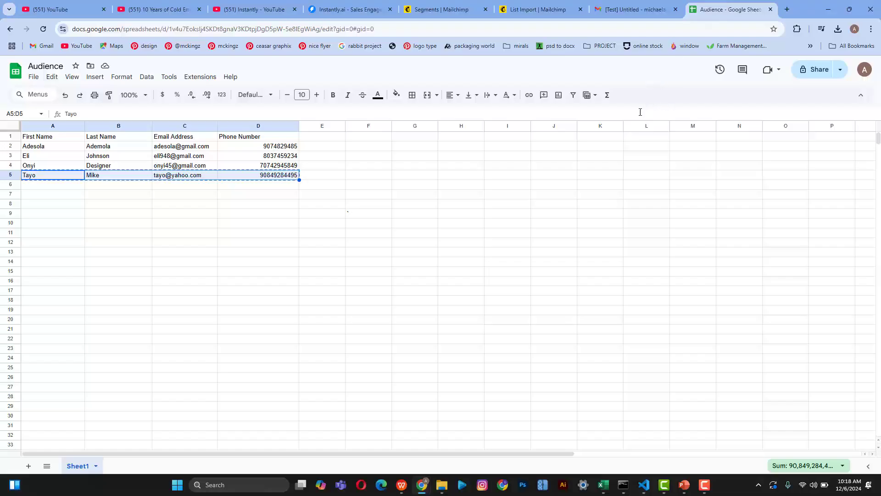
pyautogui.click(641, 10)
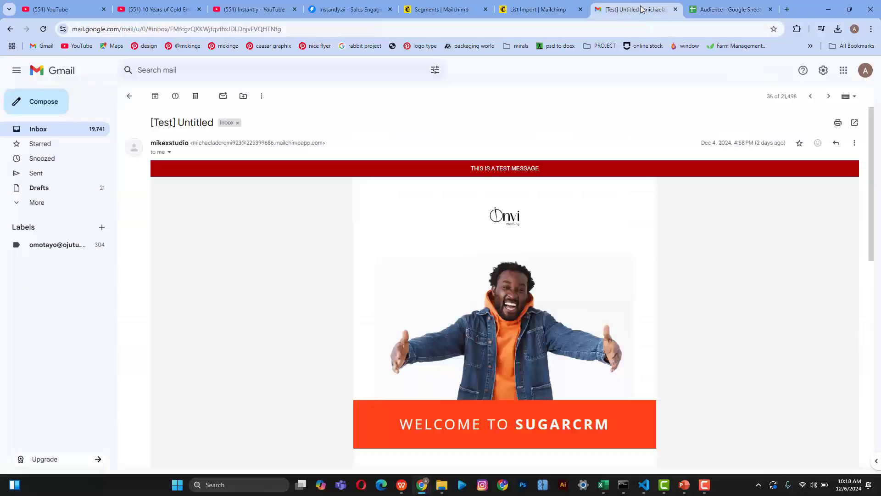
pyautogui.click(542, 9)
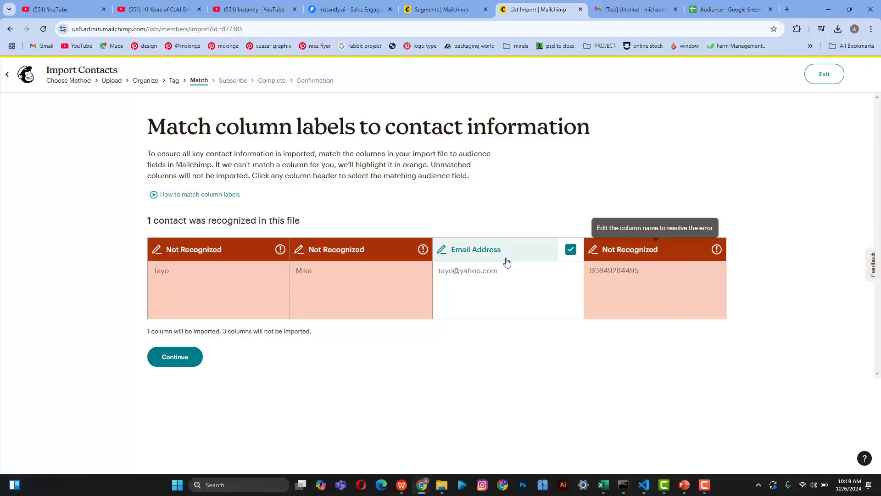
# Step: Match the second column to First Name, leaving the first column unmatched for now
pyautogui.click(300, 255)
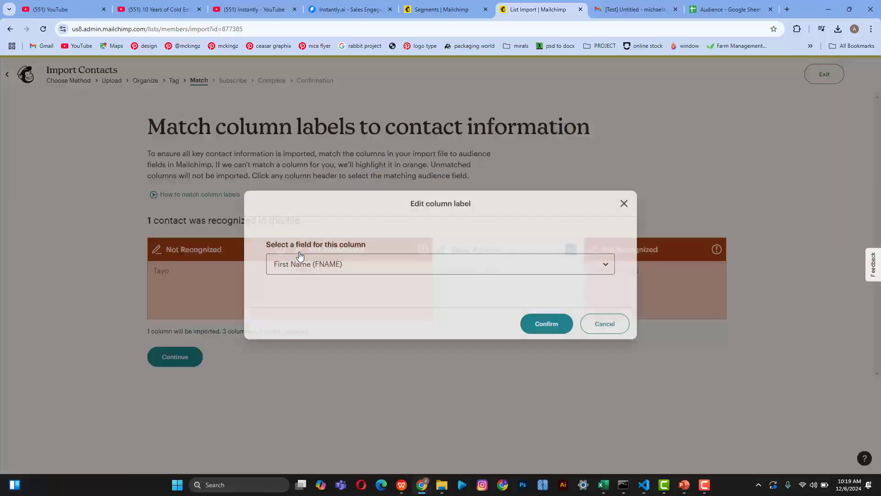
pyautogui.click(348, 261)
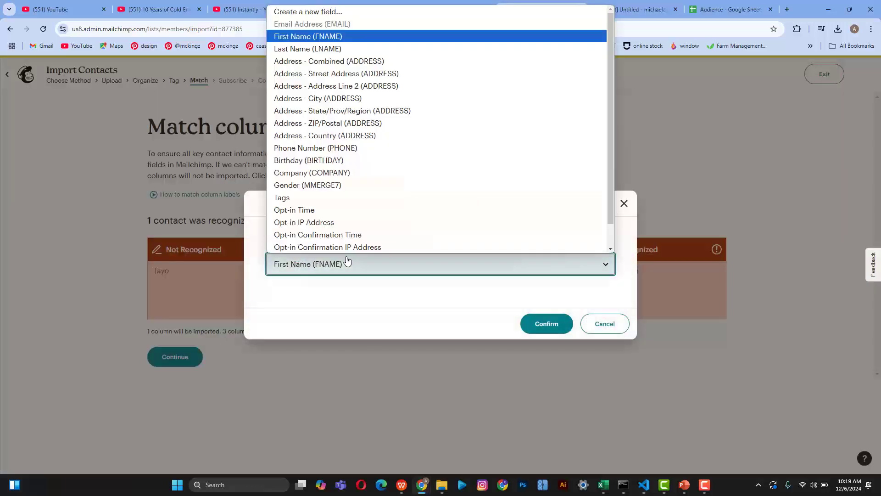
pyautogui.click(324, 43)
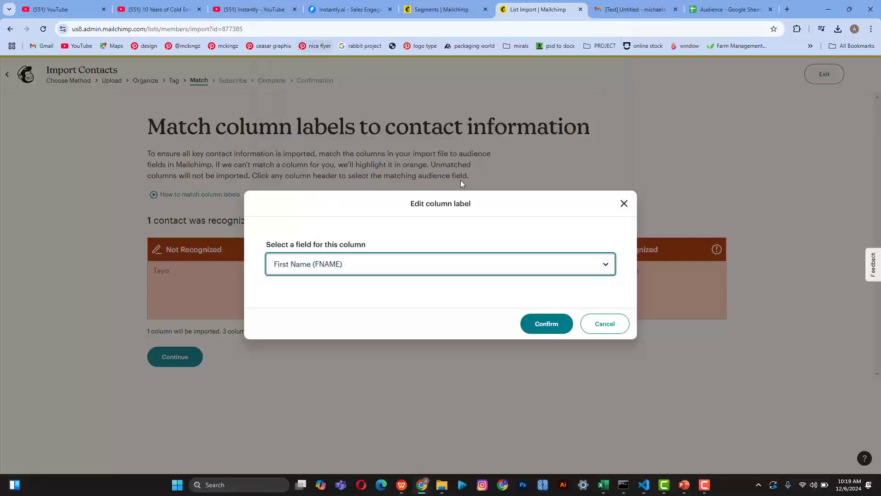
pyautogui.click(535, 320)
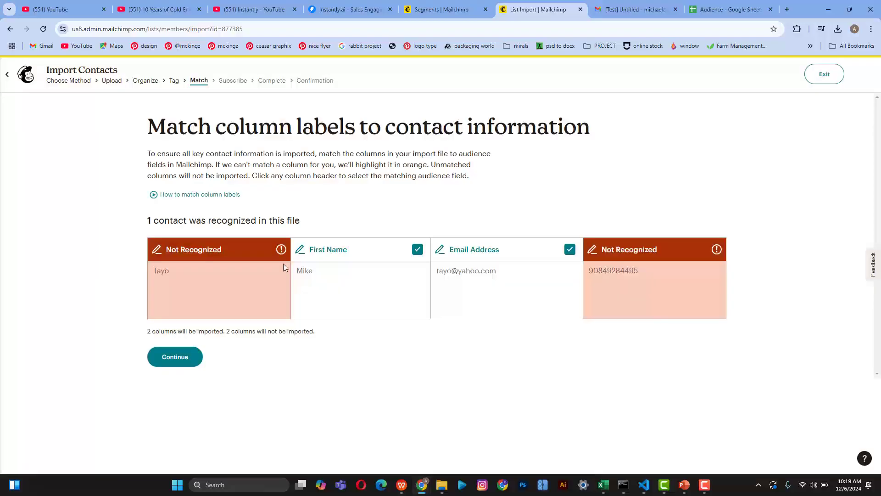
pyautogui.moveTo(285, 257)
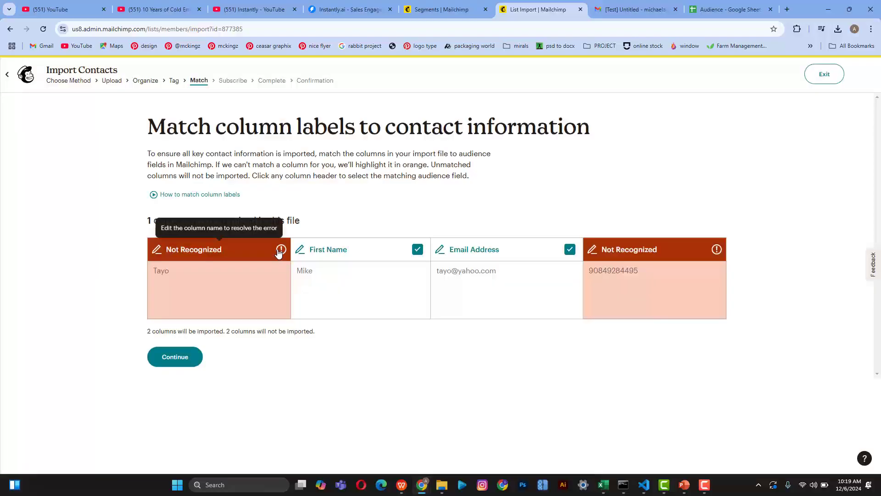
pyautogui.click(218, 253)
pyautogui.click(307, 268)
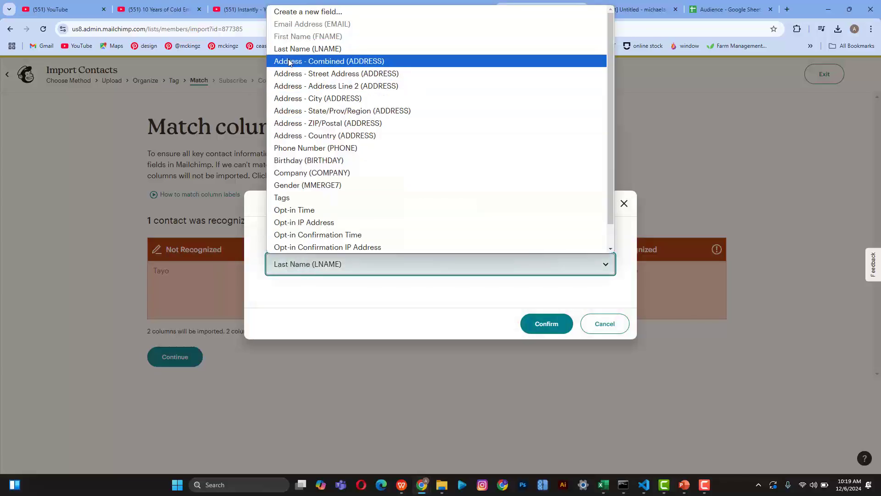
pyautogui.click(203, 260)
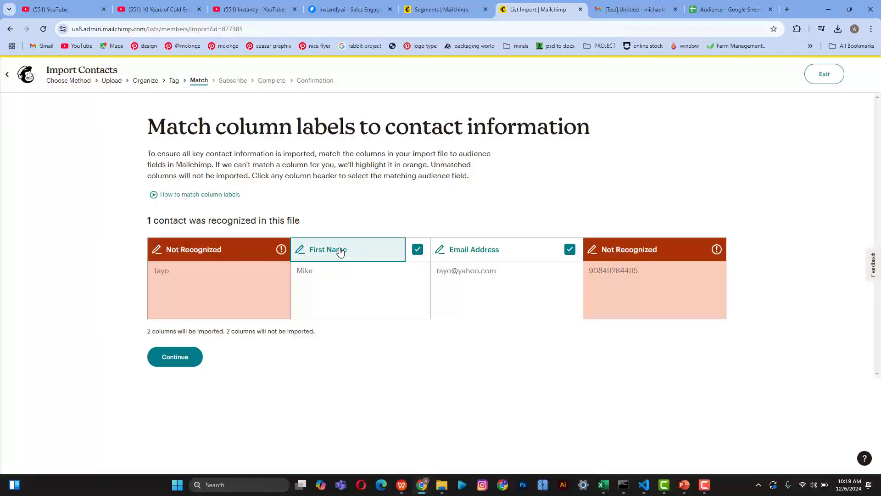
# Step: Rematch the second column to Last Name and the first column to First Name
pyautogui.click(339, 251)
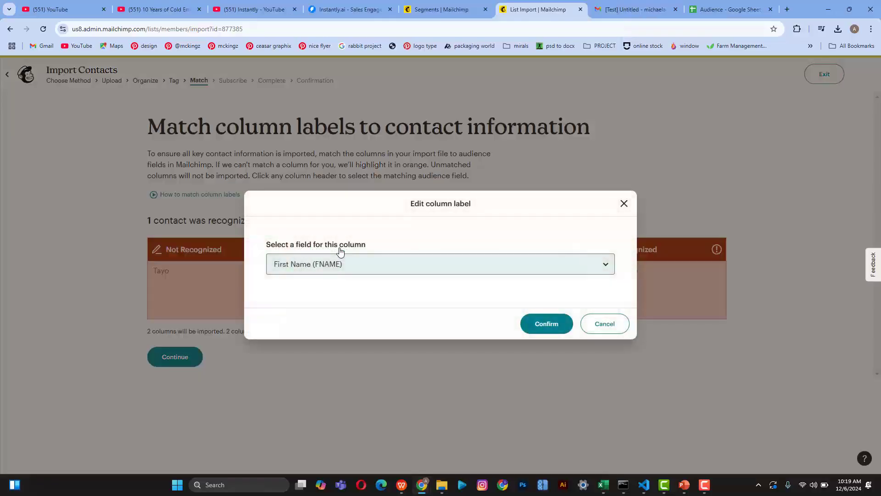
pyautogui.click(343, 263)
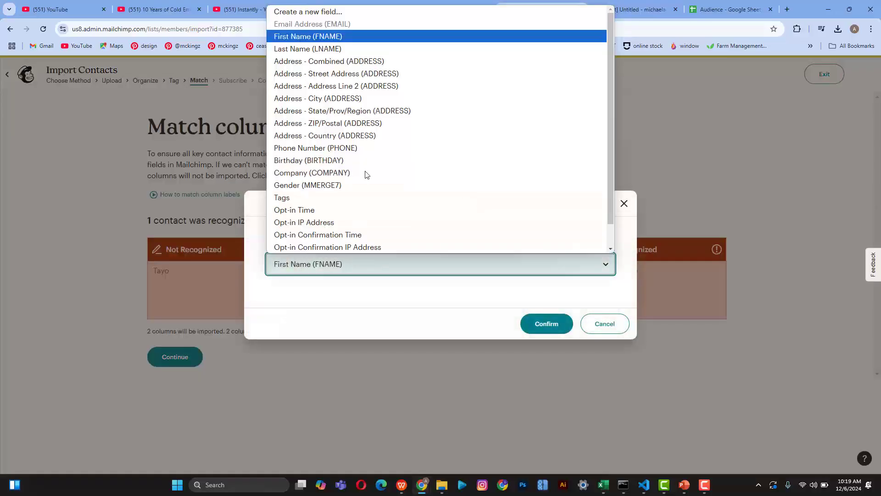
pyautogui.click(319, 49)
pyautogui.click(542, 324)
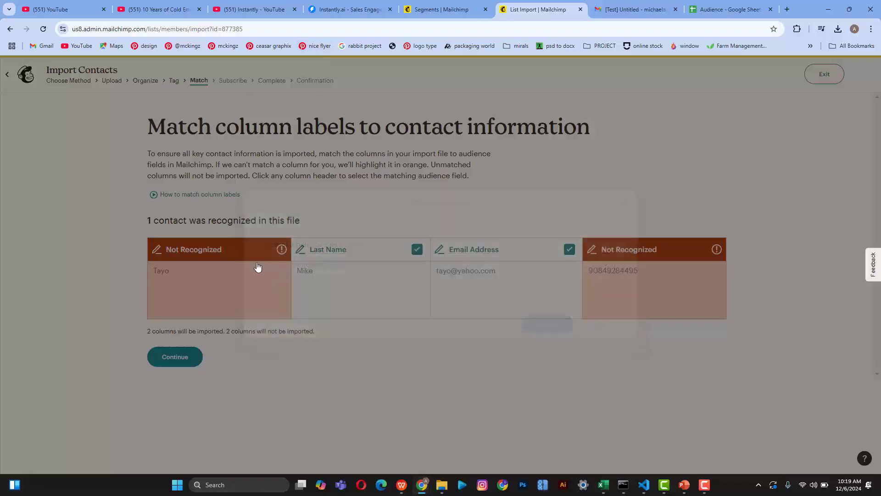
pyautogui.click(232, 251)
pyautogui.click(339, 263)
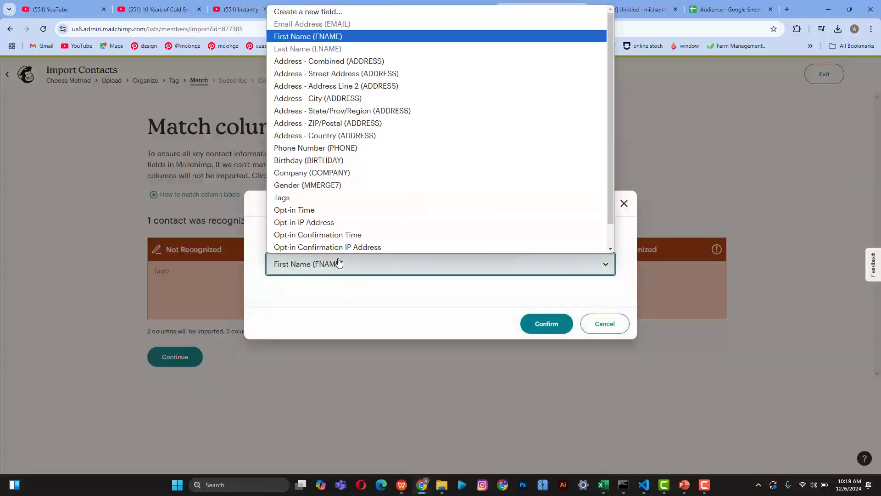
pyautogui.click(327, 37)
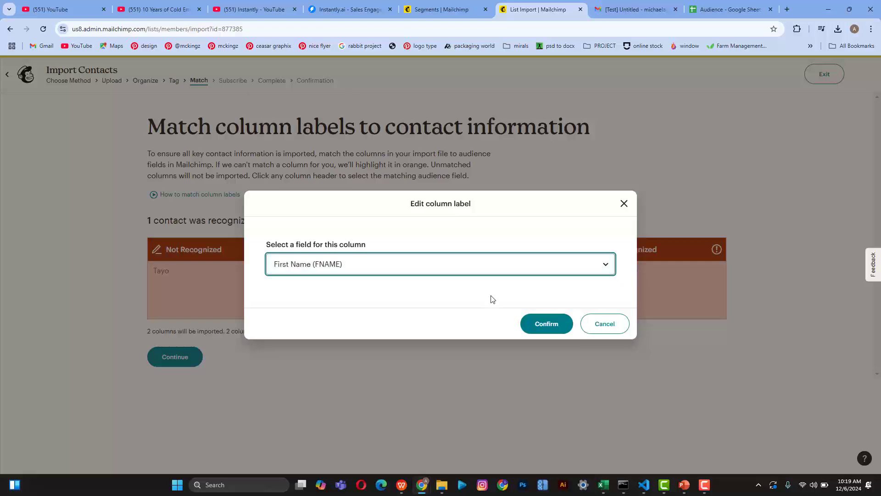
pyautogui.click(545, 325)
# Step: Match the last column to Phone Number and continue to final review as Subscribed
pyautogui.click(661, 253)
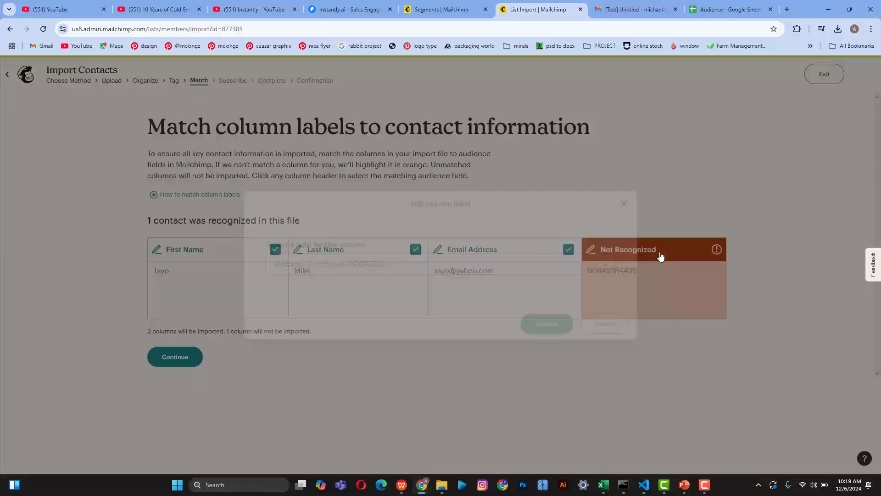
pyautogui.click(396, 264)
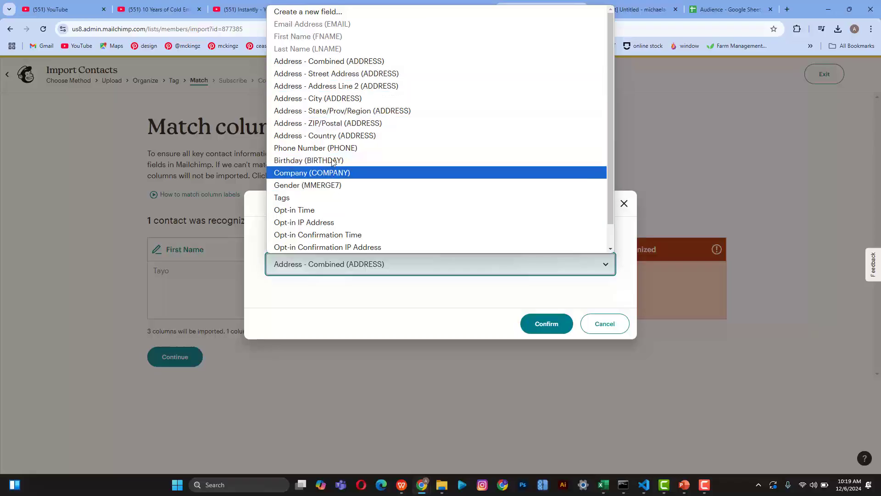
pyautogui.scroll(-1, 327, 185)
pyautogui.scroll(1, 326, 189)
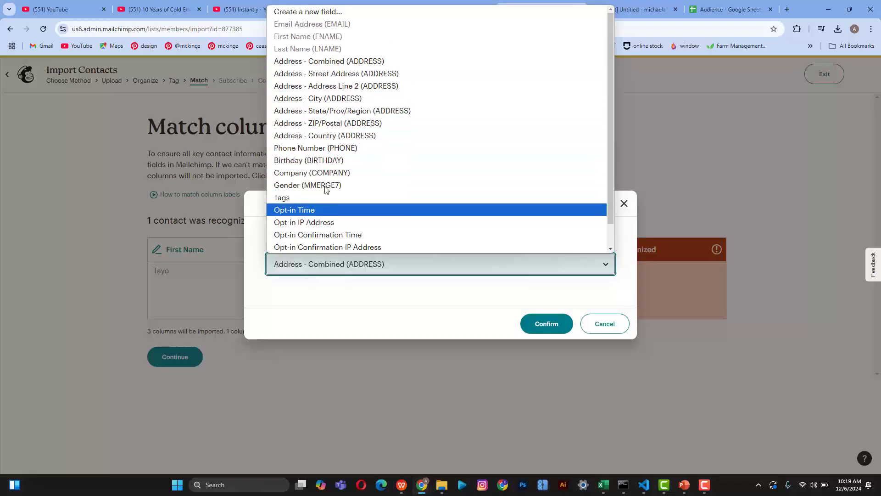
pyautogui.click(318, 148)
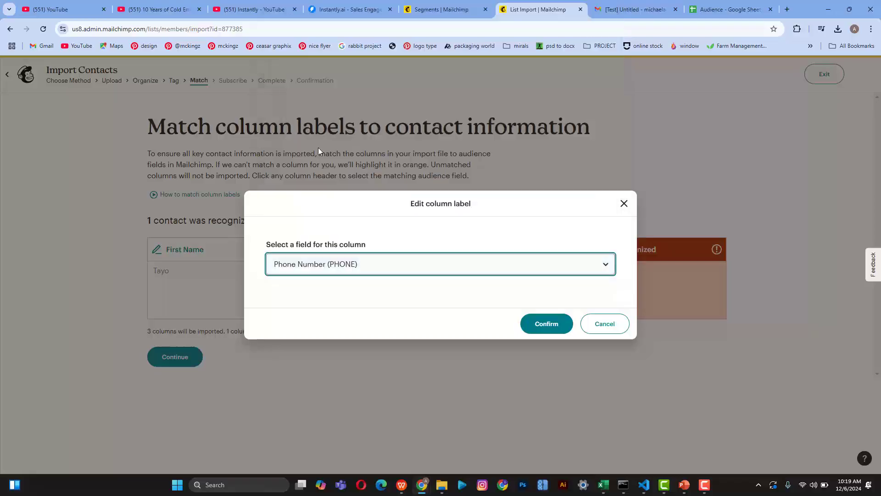
pyautogui.click(536, 323)
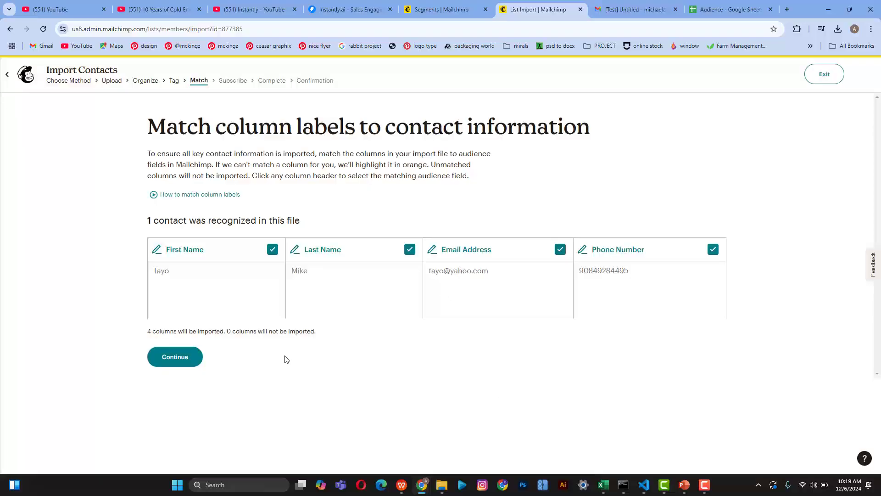
pyautogui.click(179, 361)
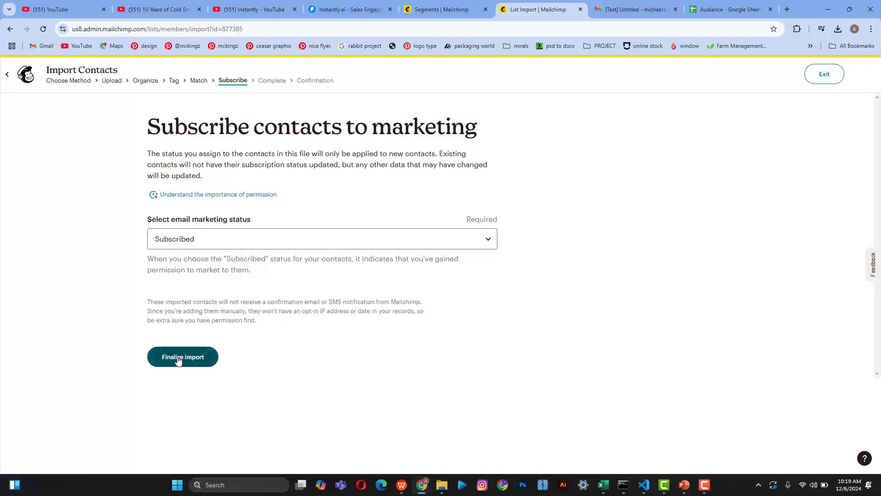
pyautogui.click(179, 360)
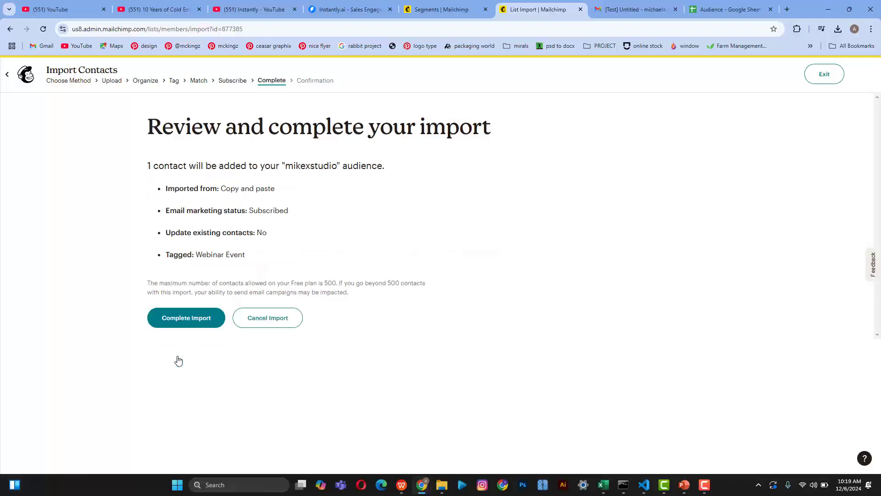
# Step: Complete the import and view the newly added Webinar Event-tagged contact
pyautogui.click(180, 318)
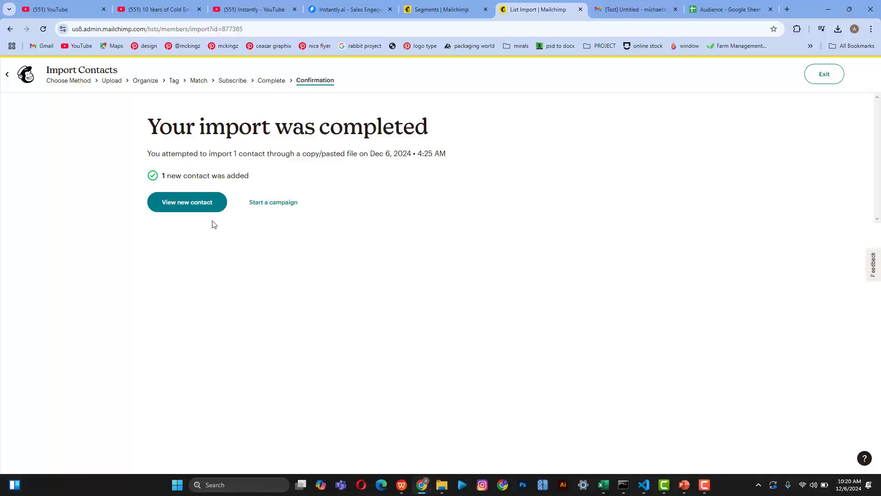
pyautogui.click(188, 208)
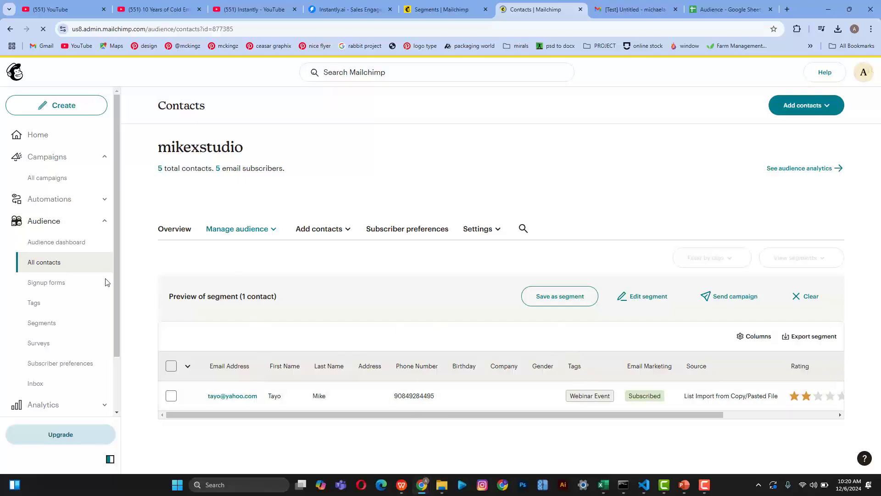
pyautogui.click(188, 366)
pyautogui.click(206, 387)
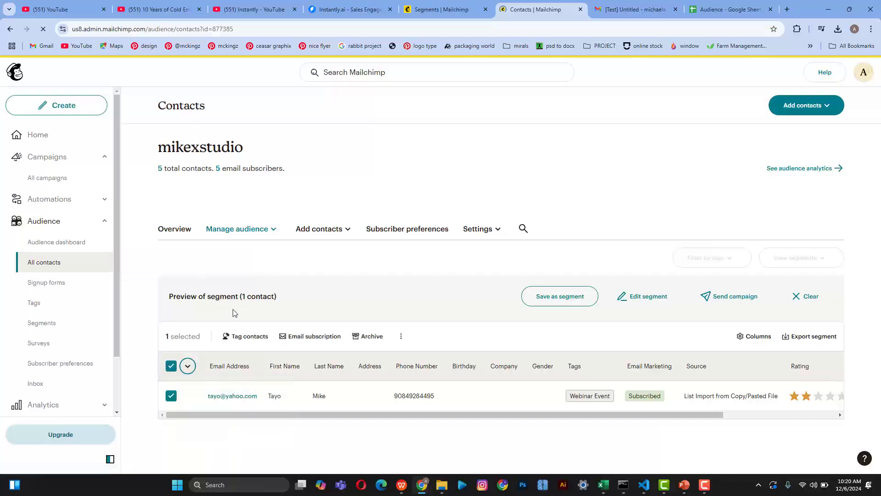
pyautogui.click(187, 365)
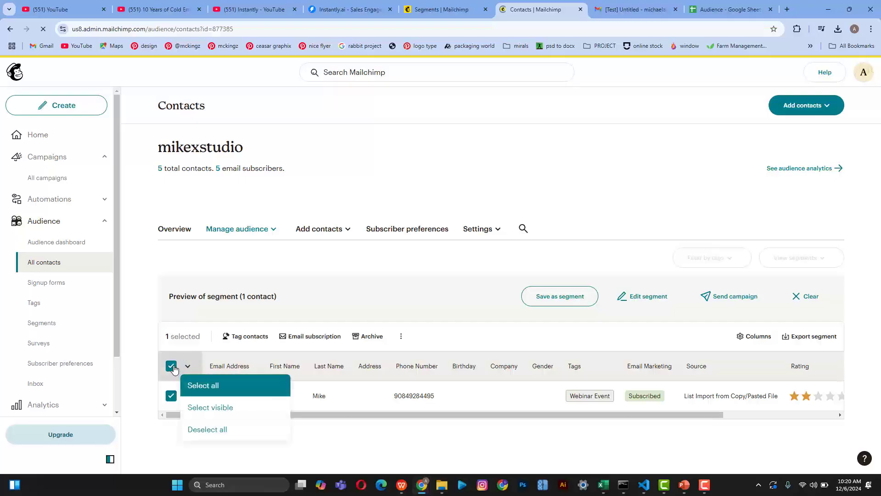
pyautogui.click(160, 314)
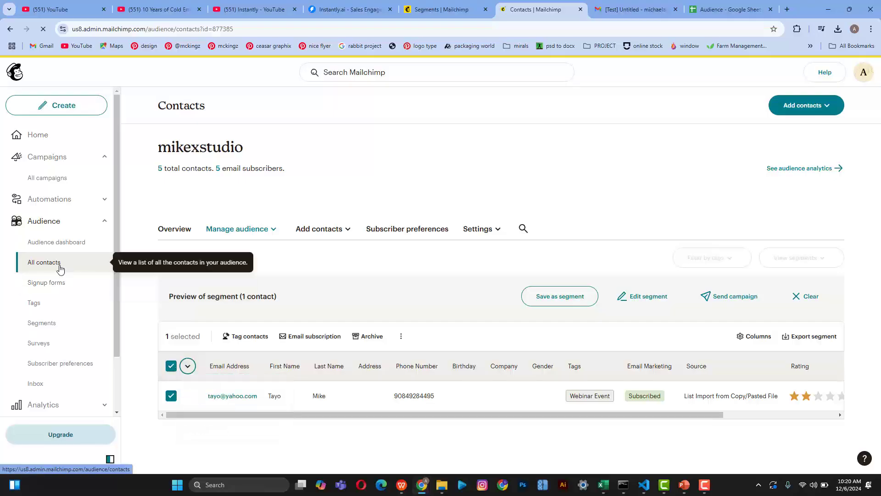
pyautogui.click(182, 230)
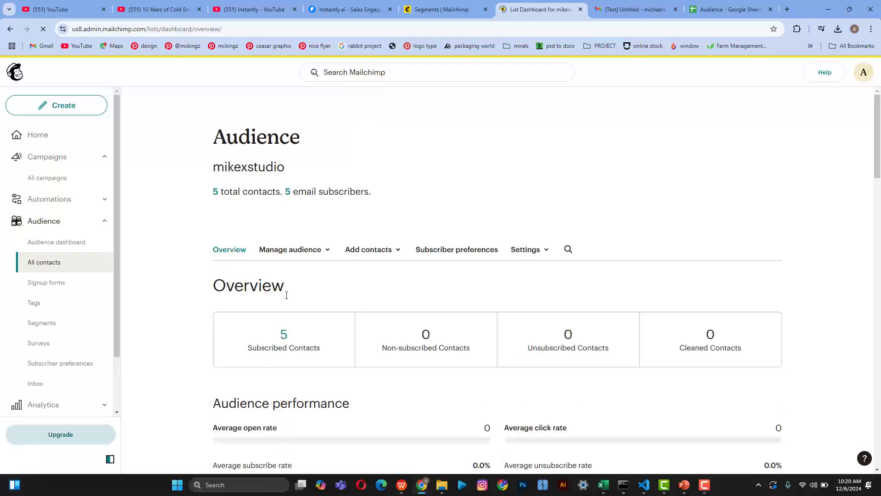
pyautogui.scroll(-14, 285, 296)
pyautogui.scroll(14, 285, 295)
pyautogui.click(316, 255)
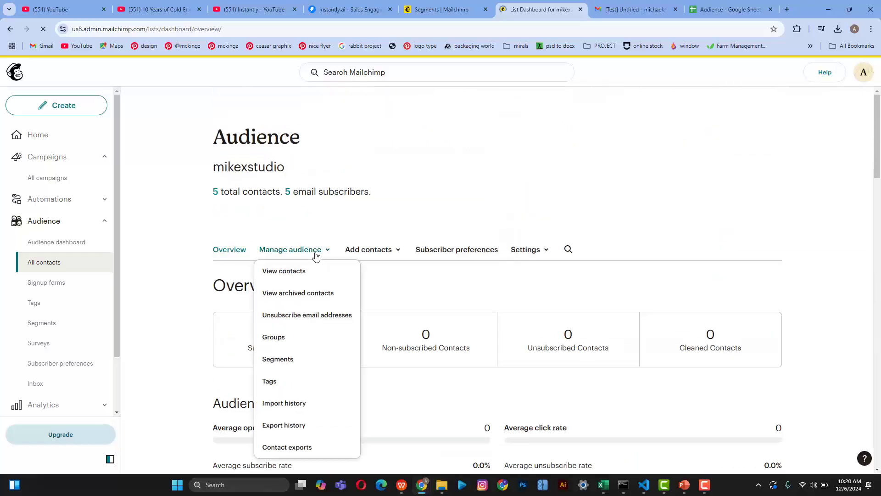
pyautogui.click(296, 274)
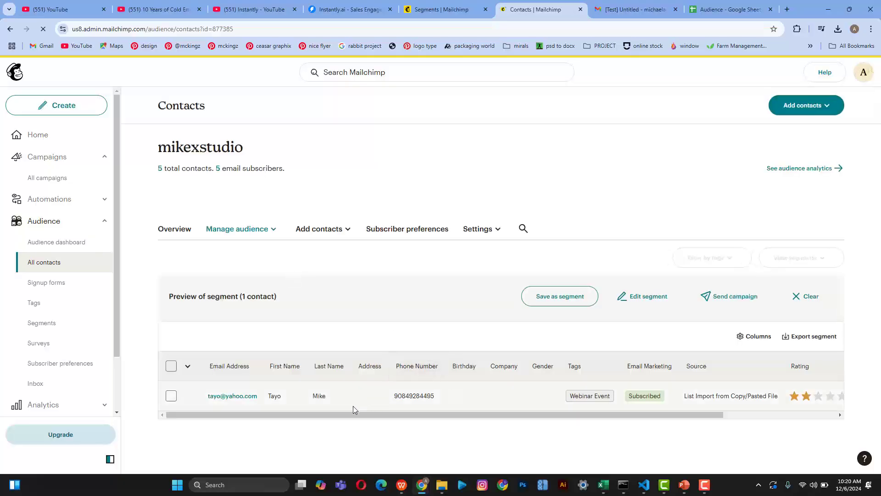
pyautogui.moveTo(348, 414); pyautogui.dragTo(624, 348)
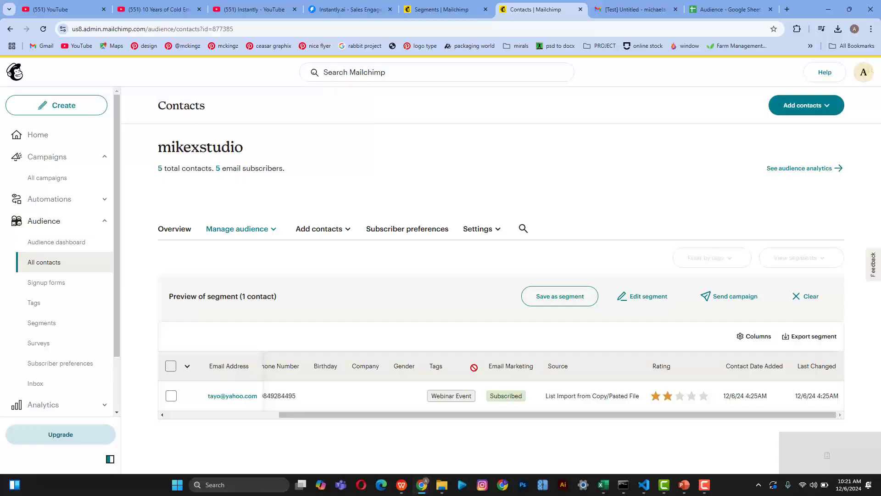
pyautogui.click(35, 303)
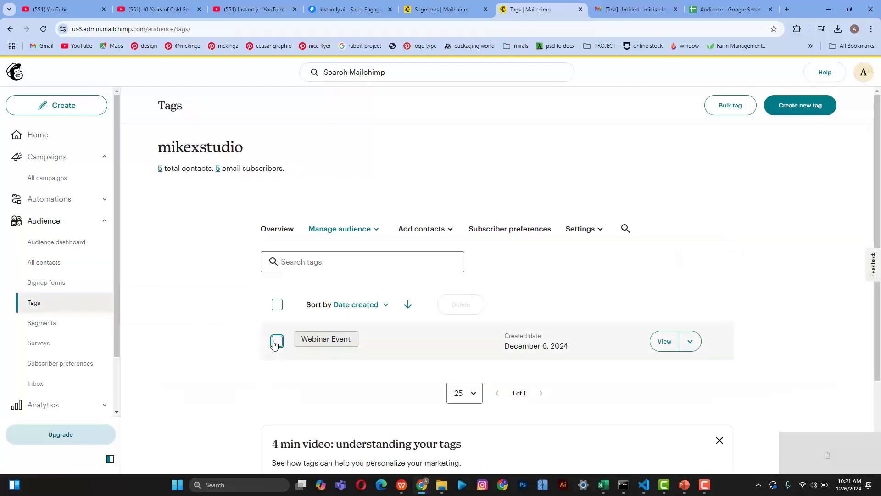
pyautogui.click(682, 357)
pyautogui.click(668, 348)
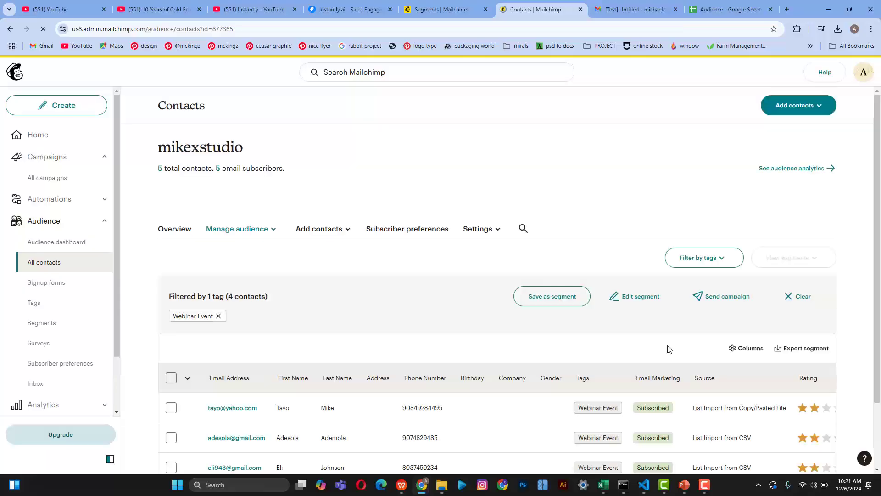
pyautogui.scroll(-2, 668, 349)
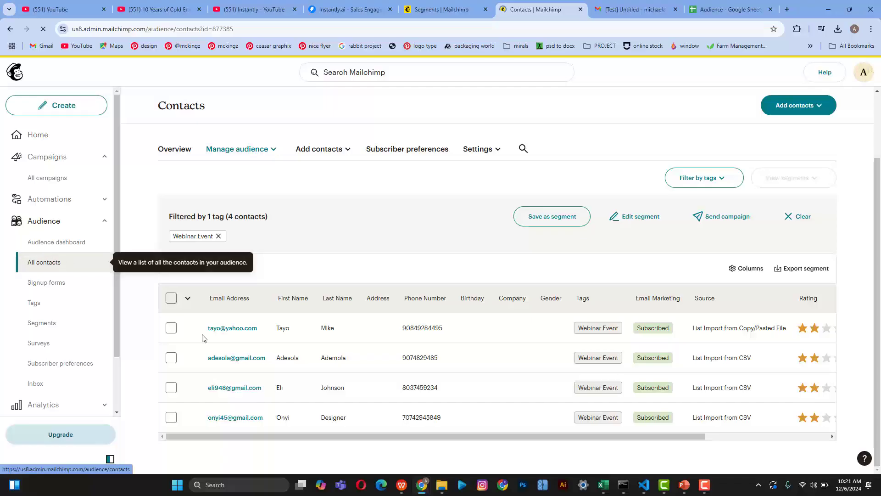
# Step: Discard the old segment builder and start a new segment filtered on Email Address
pyautogui.click(431, 7)
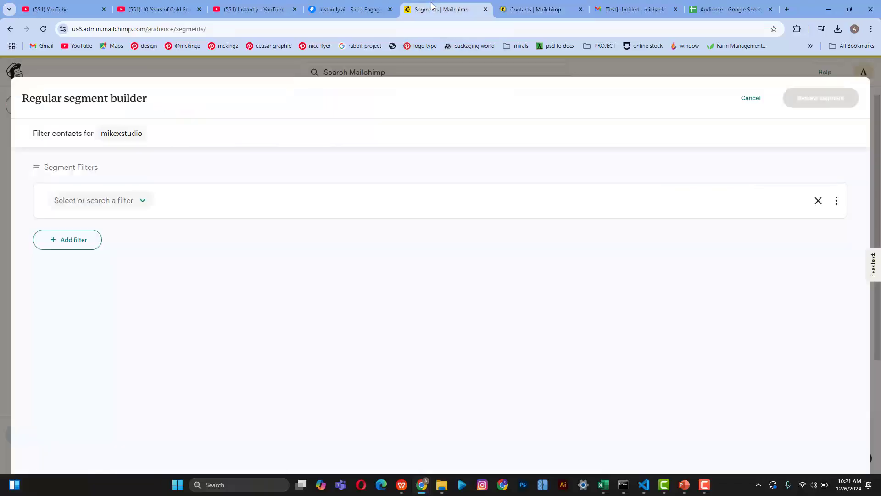
pyautogui.click(756, 103)
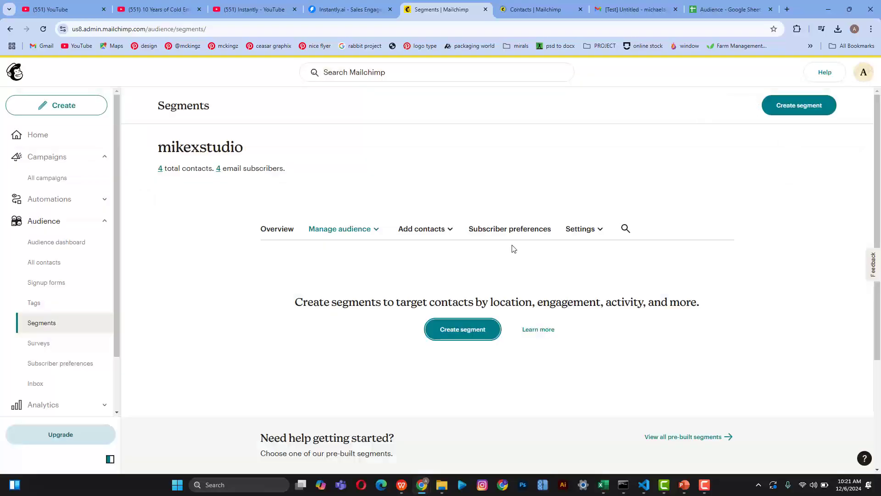
pyautogui.click(461, 333)
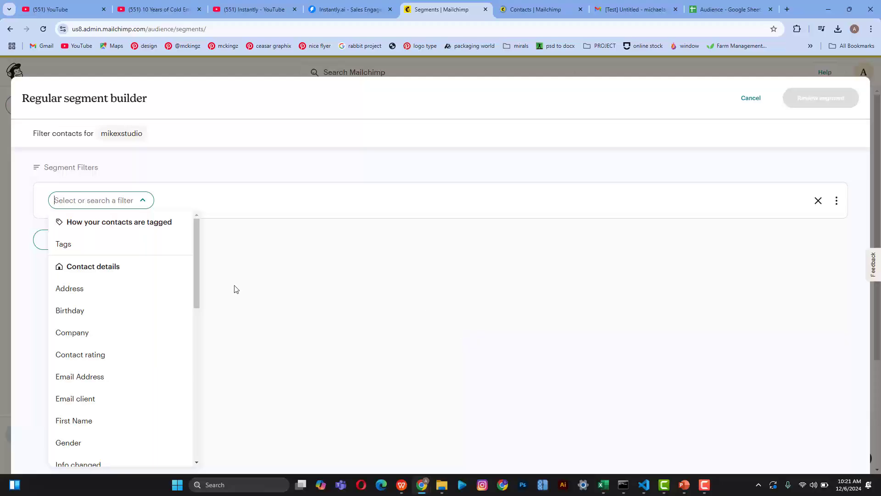
pyautogui.moveTo(194, 273); pyautogui.dragTo(188, 305)
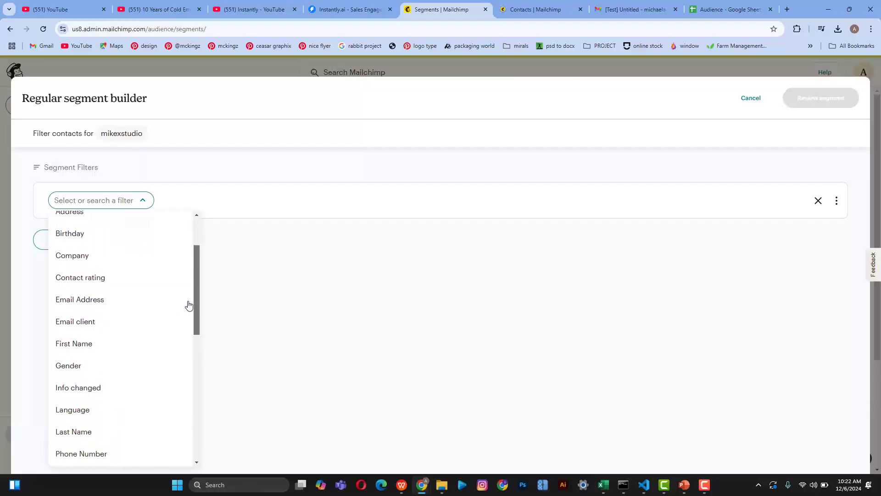
pyautogui.click(105, 300)
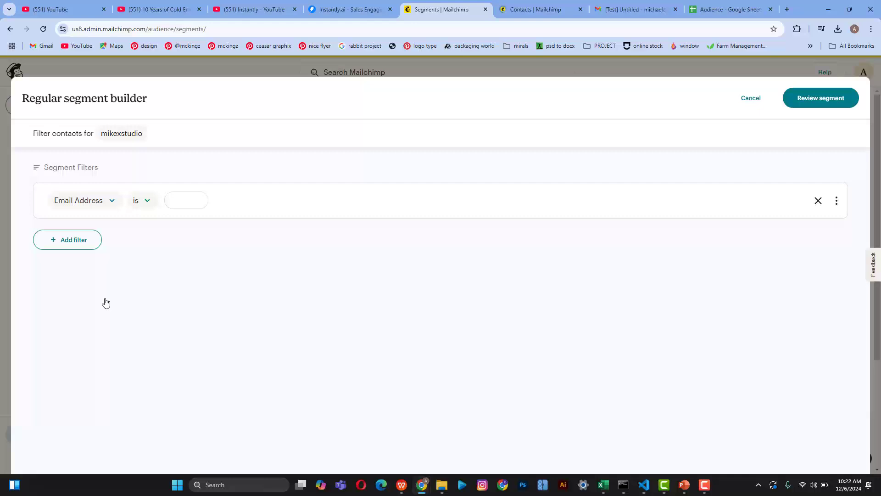
# Step: Set the Email Address condition to contains .gmail.com
pyautogui.click(144, 202)
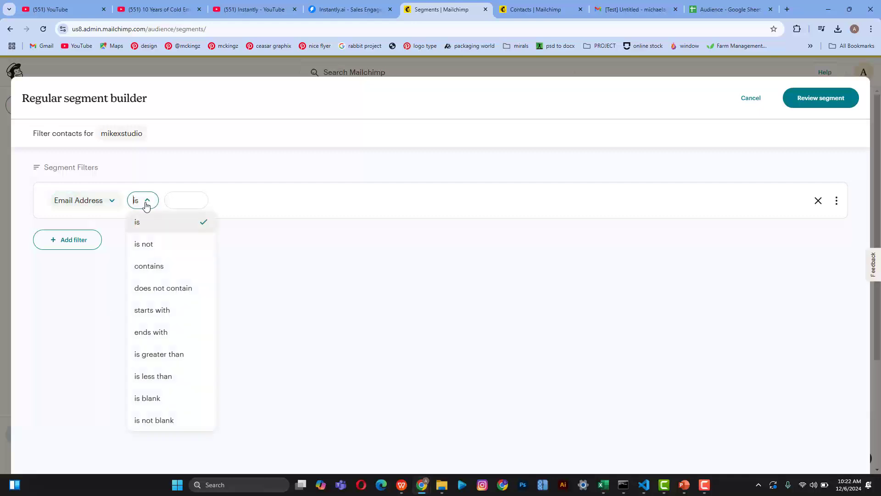
pyautogui.click(186, 202)
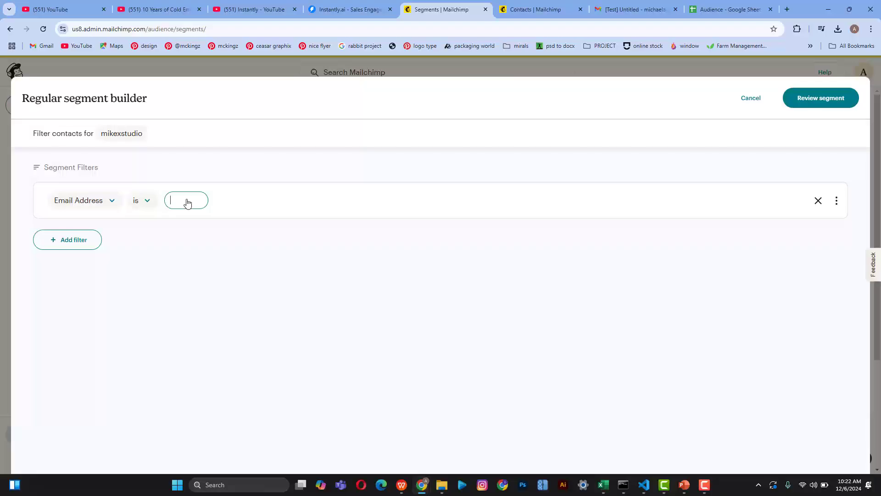
pyautogui.write('.gmail.com')
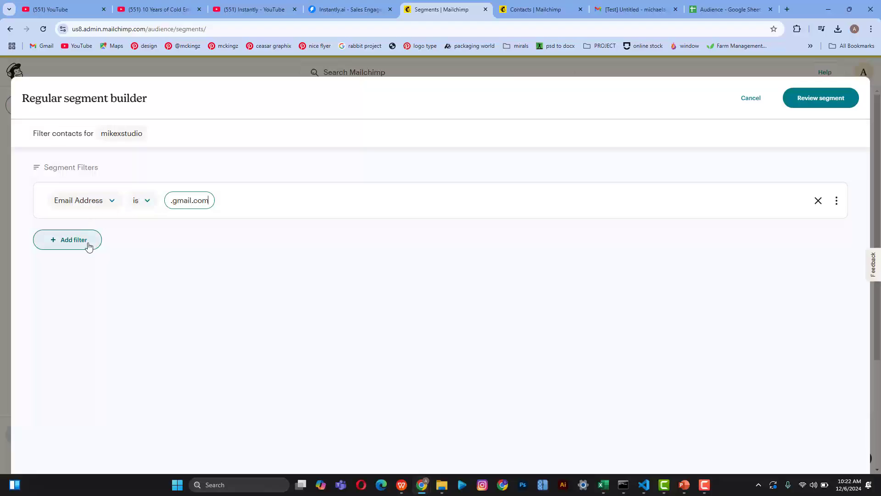
pyautogui.click(701, 490)
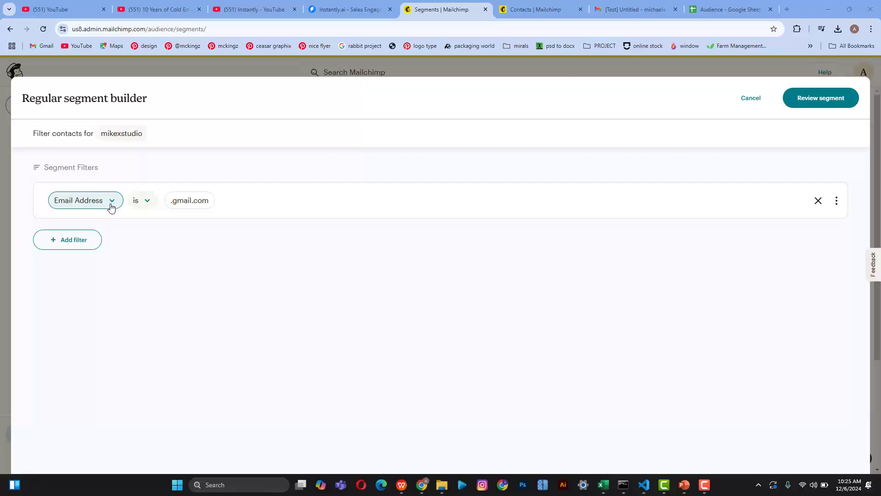
pyautogui.click(148, 204)
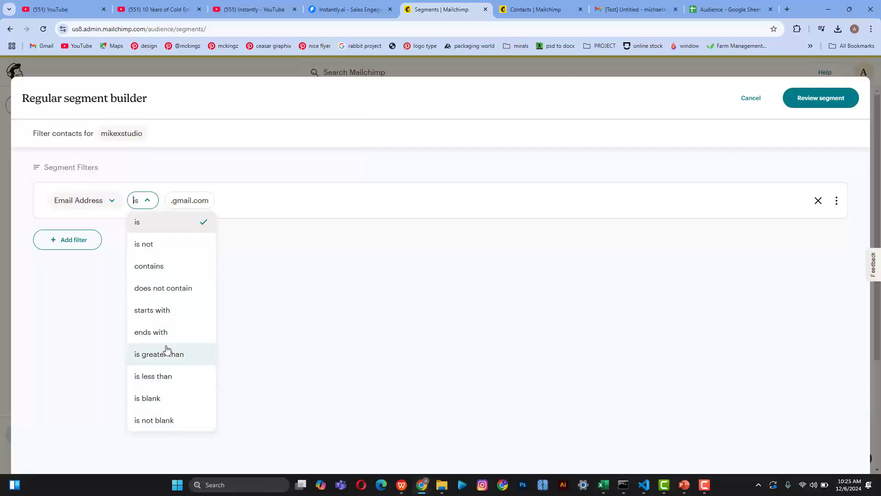
pyautogui.click(157, 270)
pyautogui.click(213, 208)
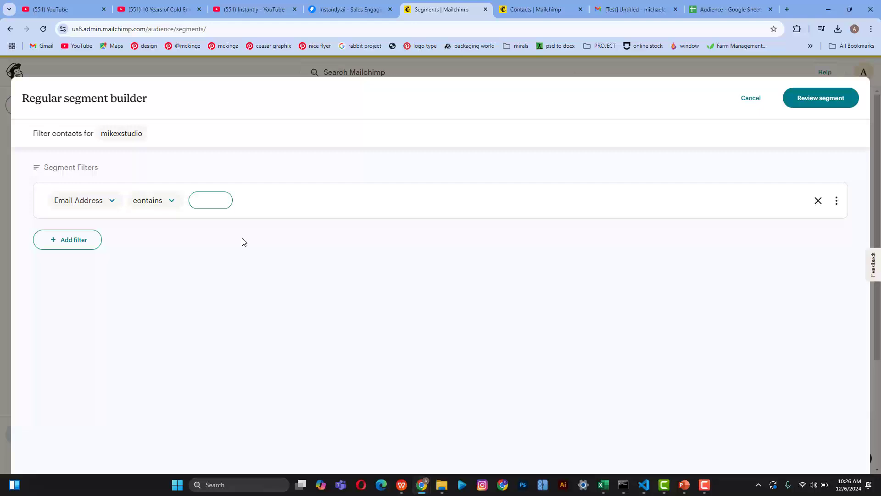
pyautogui.write('.gmail.com')
# Step: Name the segment 'Gmail Segment' and review it
pyautogui.click(808, 104)
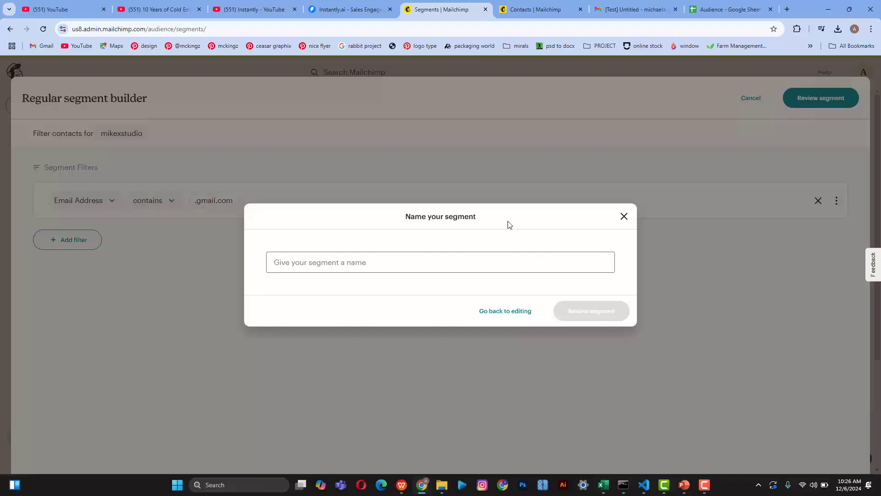
pyautogui.click(353, 268)
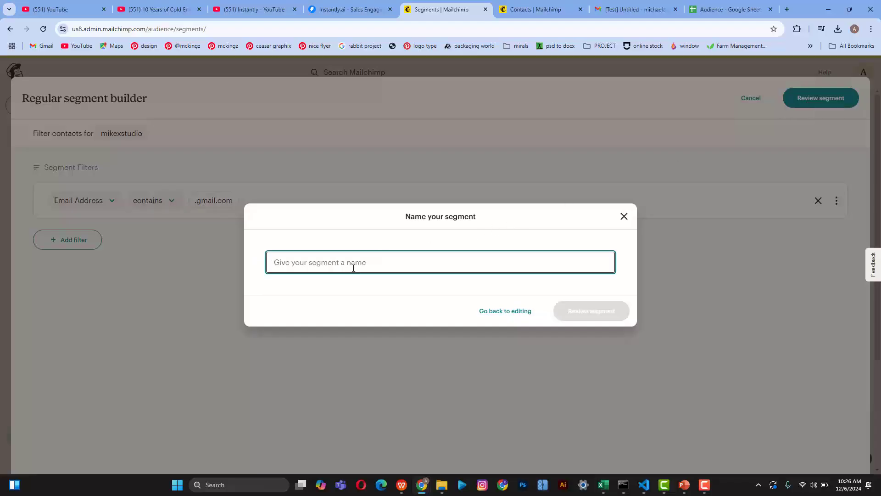
pyautogui.write('gm')
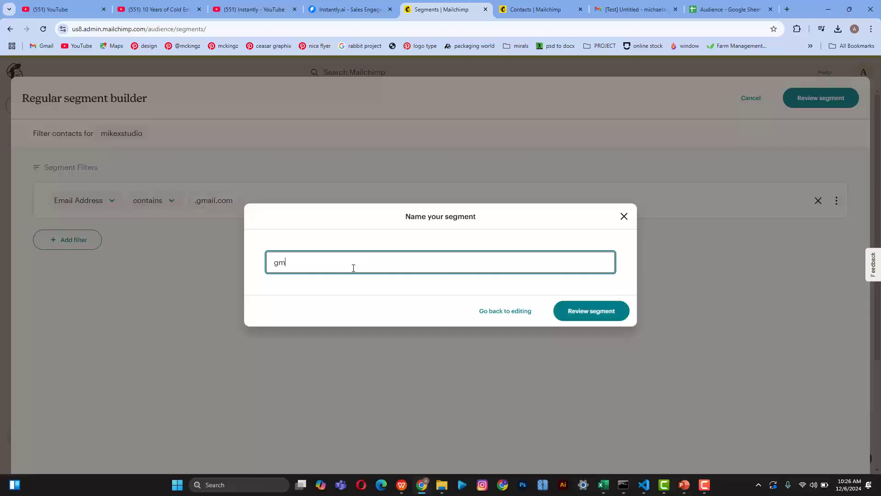
pyautogui.write('ail Seg')
pyautogui.press('BackSpace')
pyautogui.press('BackSpace')
pyautogui.press('BackSpace')
pyautogui.press('BackSpace')
pyautogui.press('BackSpace')
pyautogui.press('BackSpace')
pyautogui.press('BackSpace')
pyautogui.press('BackSpace')
pyautogui.press('BackSpace')
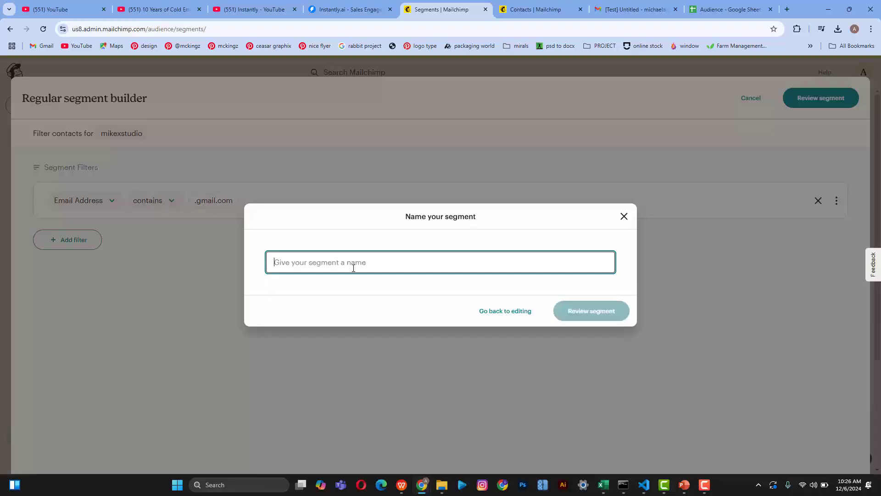
pyautogui.write('Gmail ')
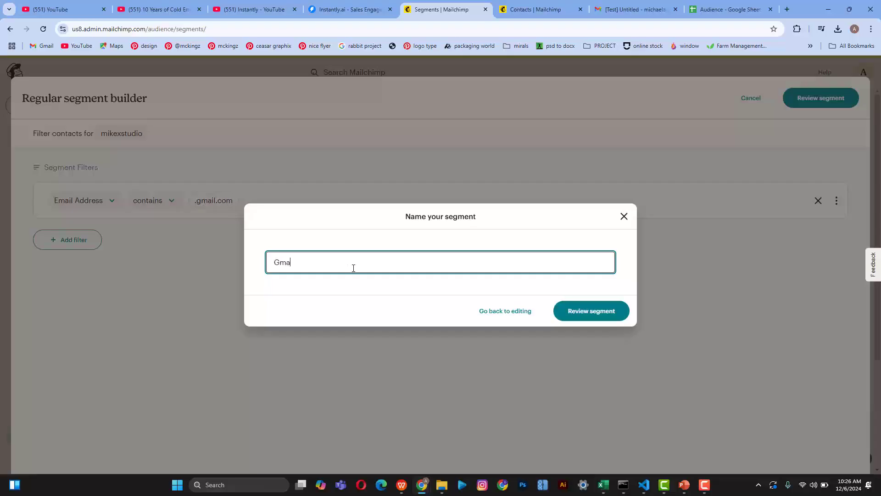
pyautogui.write('Segment')
pyautogui.click(595, 316)
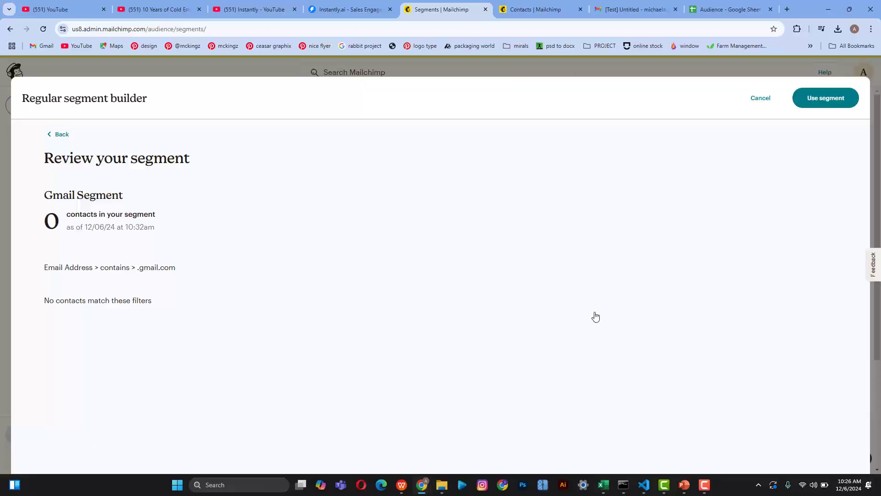
# Step: Change the filter to Email Address is .gmail.com and review the segment again
pyautogui.click(60, 135)
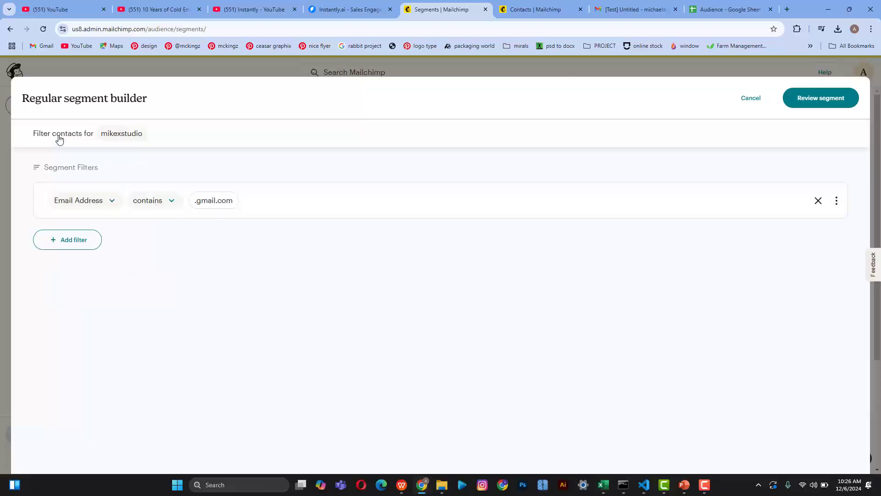
pyautogui.click(166, 201)
pyautogui.click(145, 223)
pyautogui.click(191, 204)
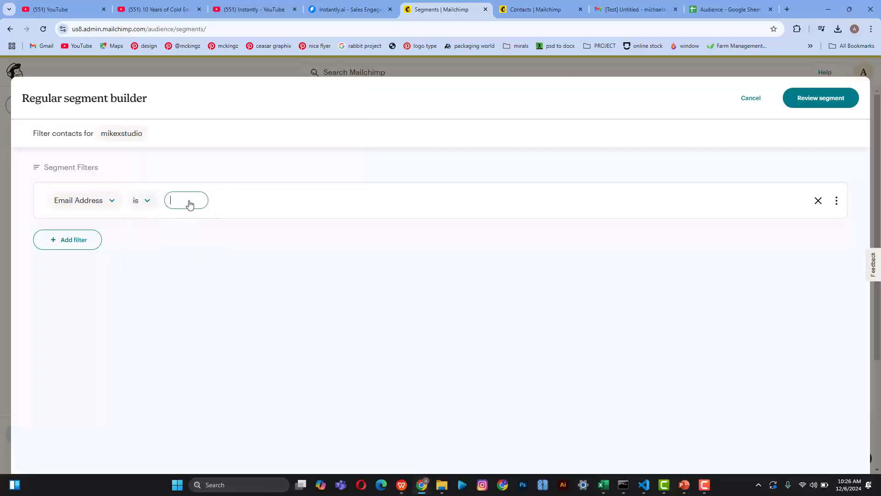
pyautogui.write('.gmail.com')
pyautogui.click(825, 102)
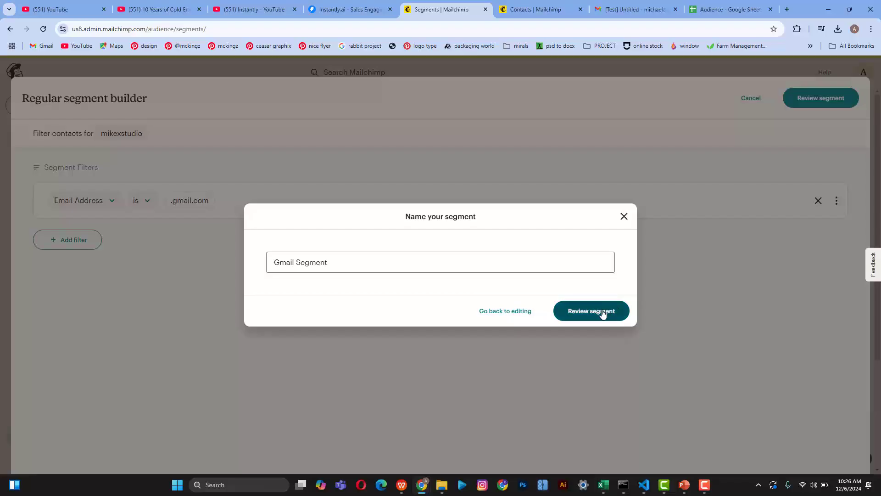
pyautogui.click(602, 311)
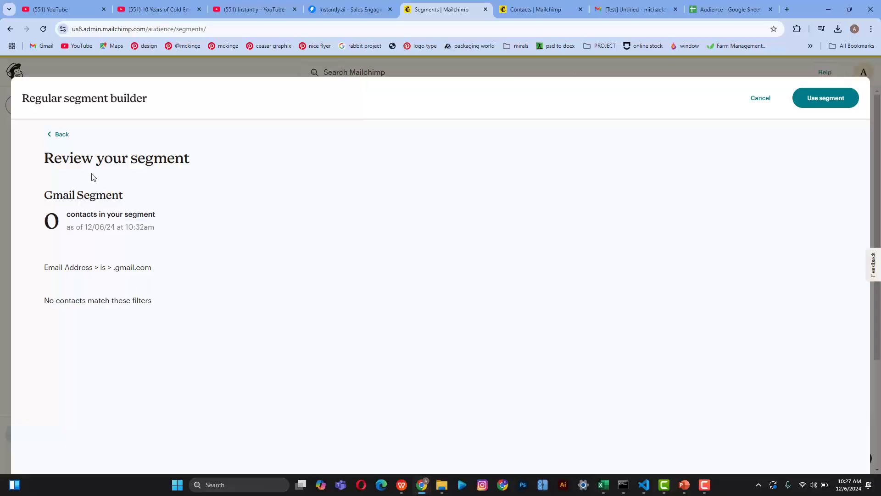
# Step: Add an empty second filter condition, then delete it
pyautogui.click(56, 137)
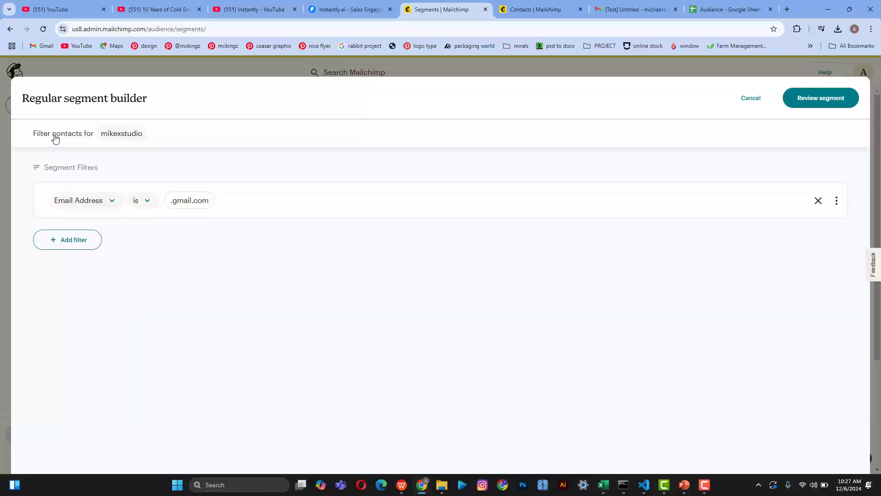
pyautogui.click(73, 239)
pyautogui.click(189, 281)
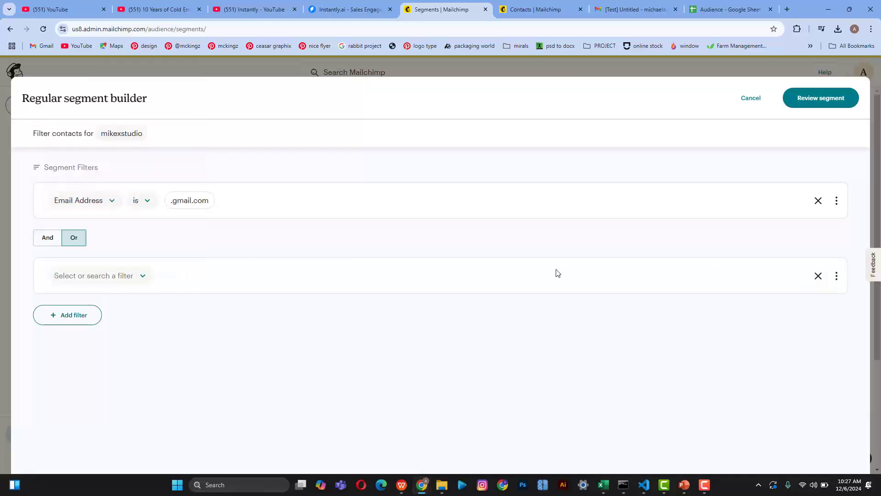
pyautogui.click(818, 275)
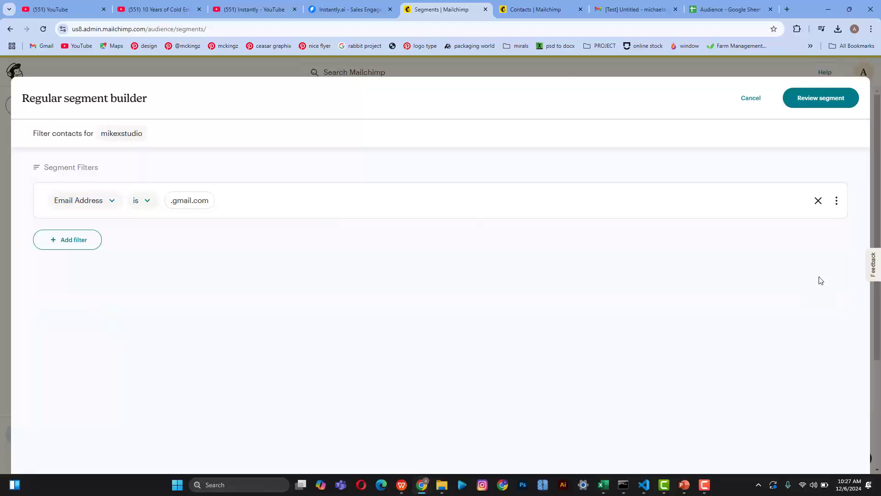
pyautogui.click(147, 200)
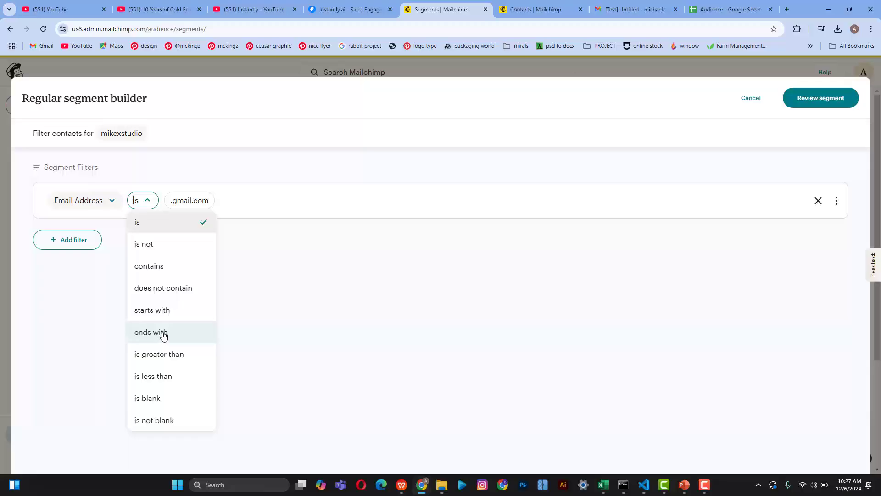
pyautogui.click(175, 206)
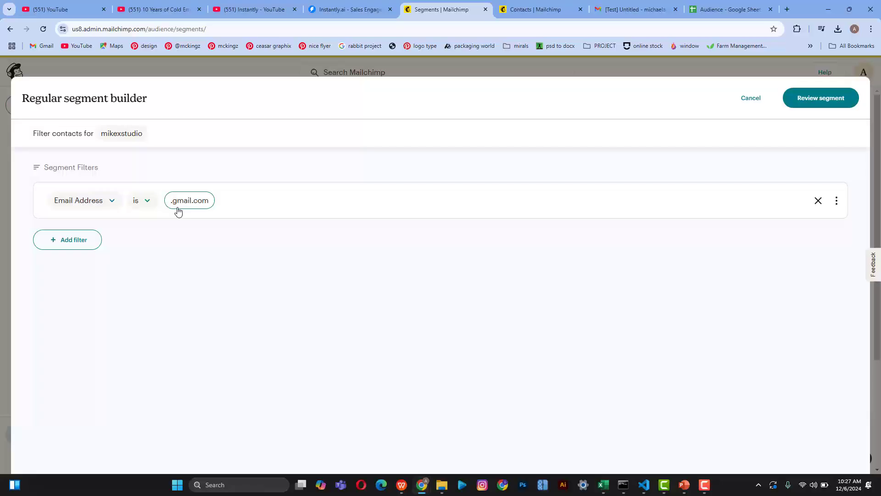
pyautogui.write('@')
pyautogui.press('BackSpace')
pyautogui.click(817, 104)
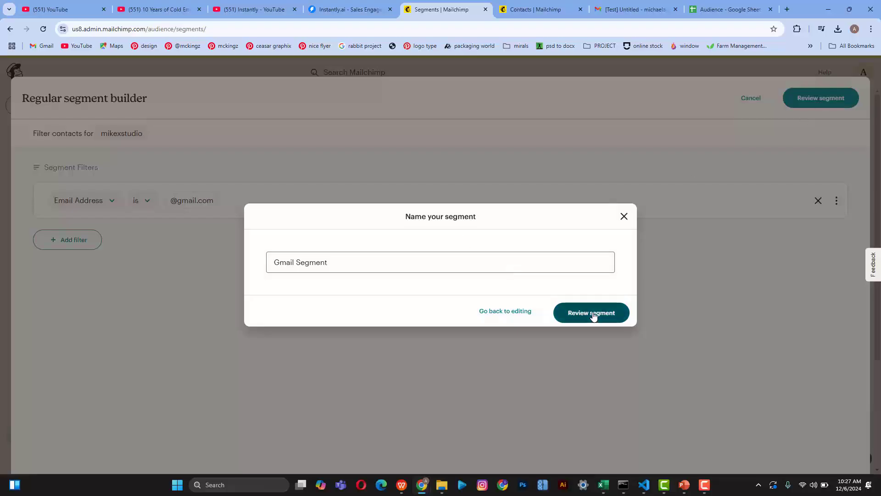
pyautogui.click(592, 314)
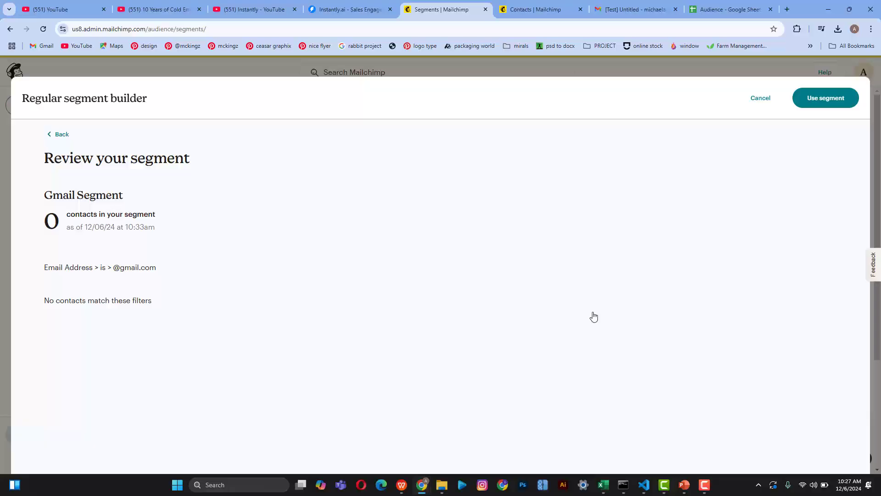
pyautogui.click(59, 136)
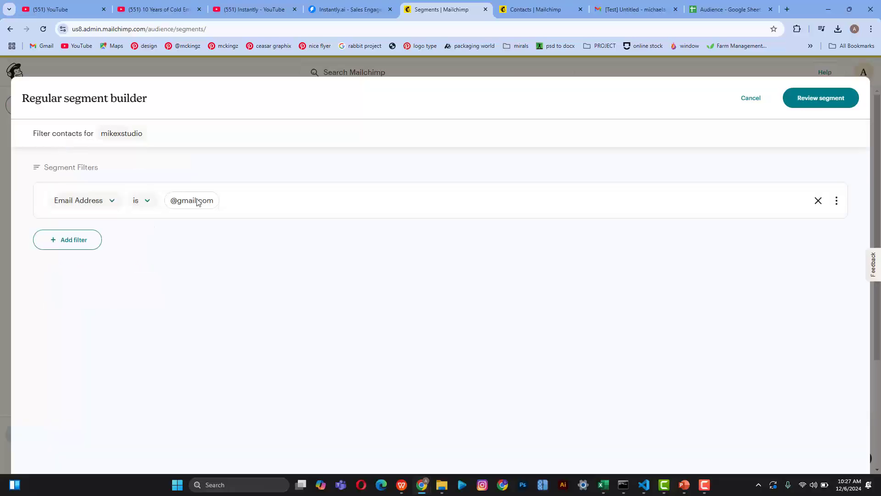
pyautogui.click(142, 203)
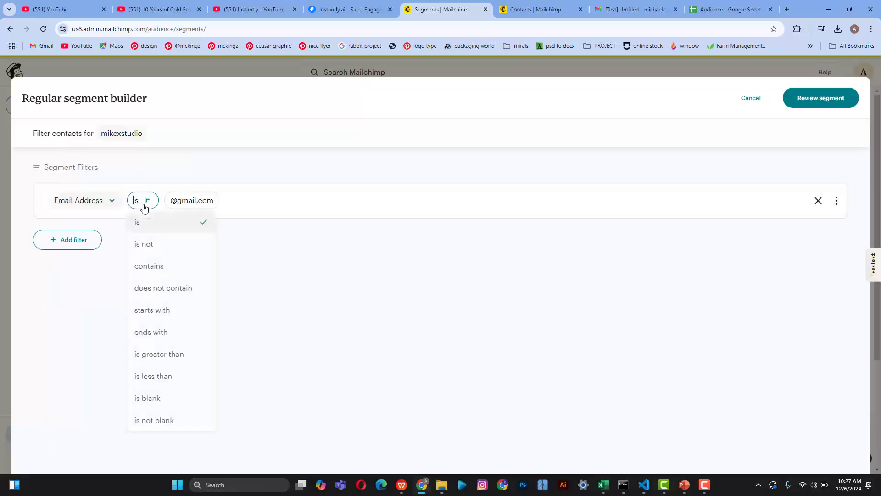
pyautogui.click(161, 268)
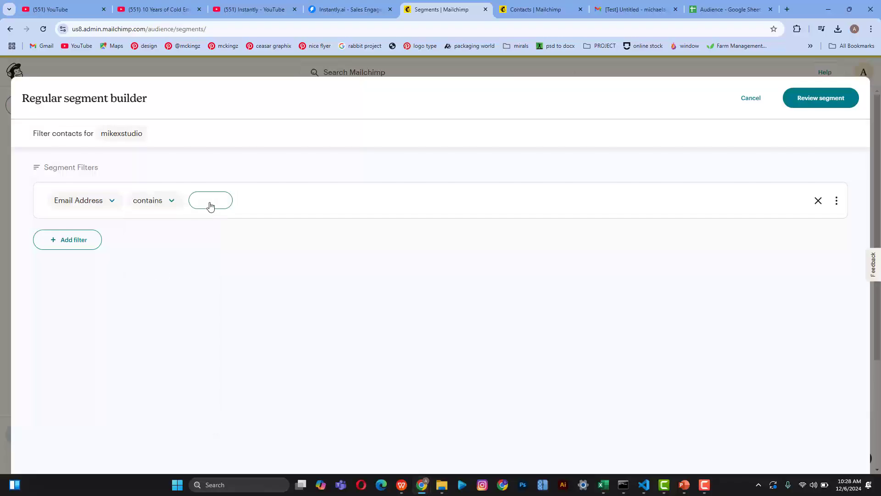
pyautogui.write('@gm')
pyautogui.press('BackSpace')
pyautogui.press('BackSpace')
pyautogui.write('gmail.com')
pyautogui.click(808, 101)
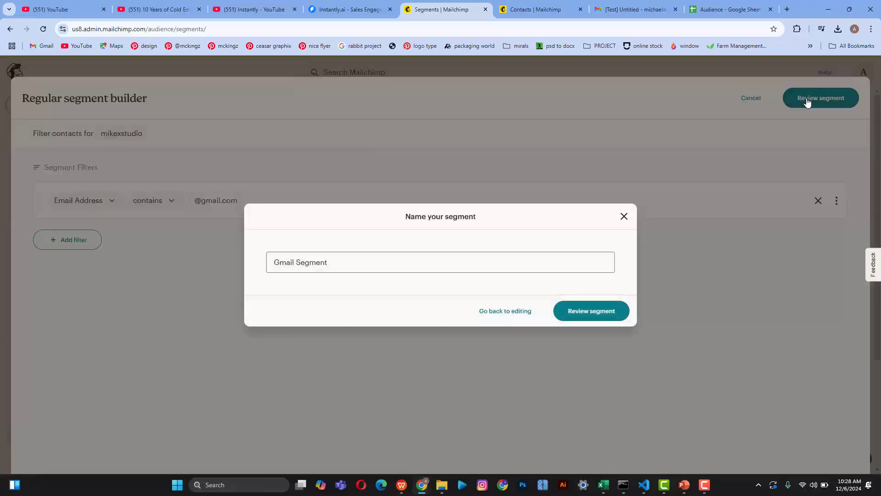
pyautogui.click(585, 314)
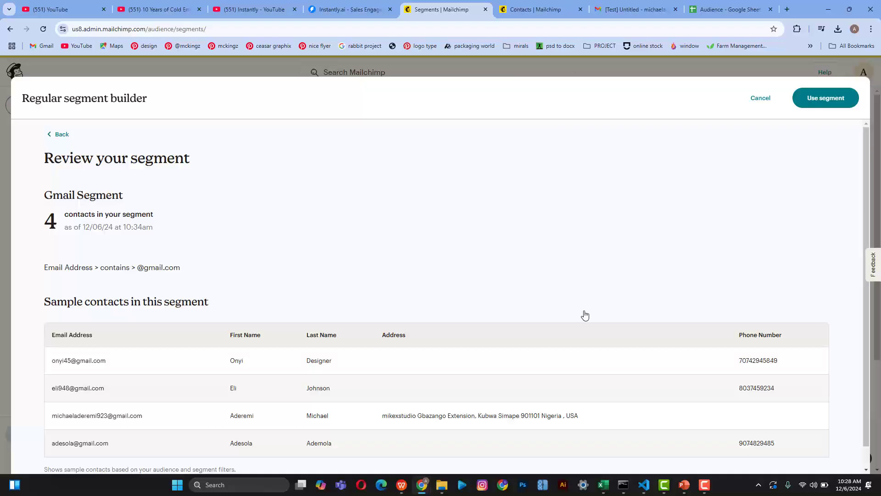
pyautogui.scroll(-1, 374, 416)
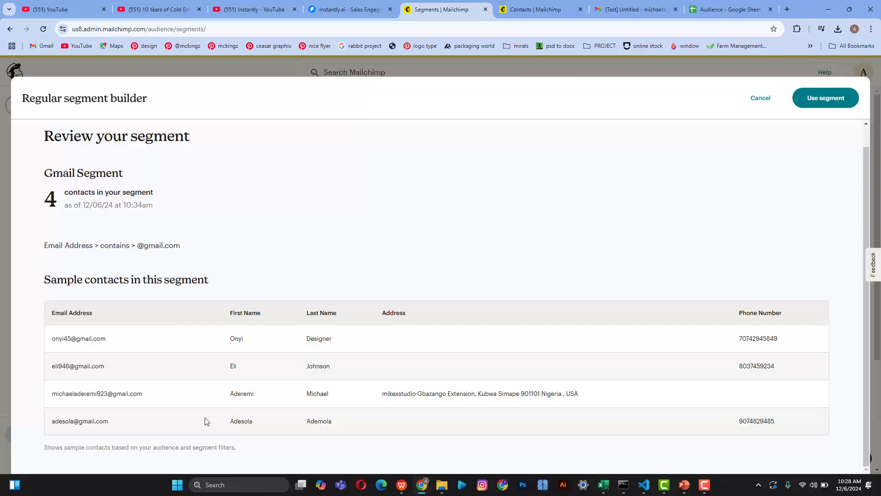
# Step: Save Gmail Segment for use
pyautogui.click(826, 103)
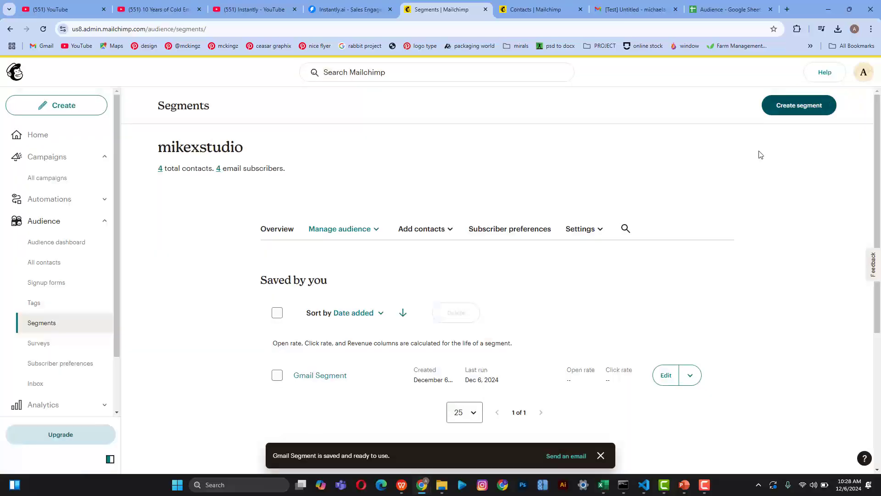
pyautogui.scroll(-3, 310, 424)
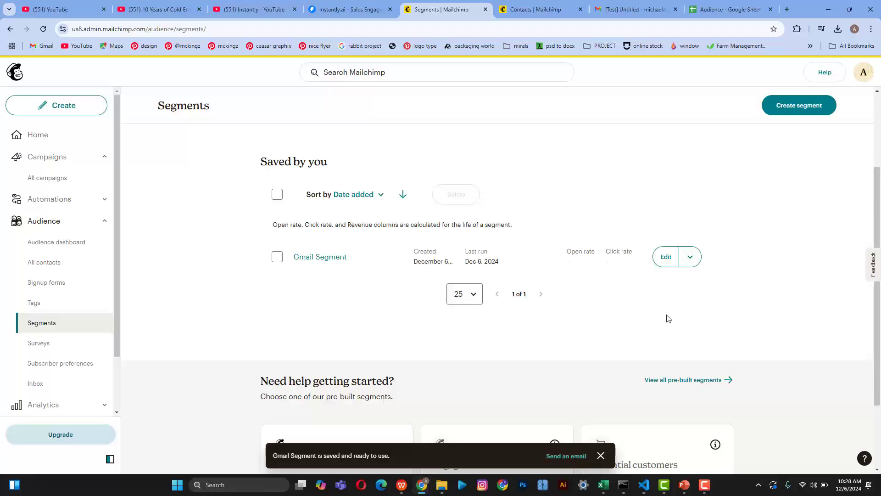
pyautogui.scroll(3, 667, 317)
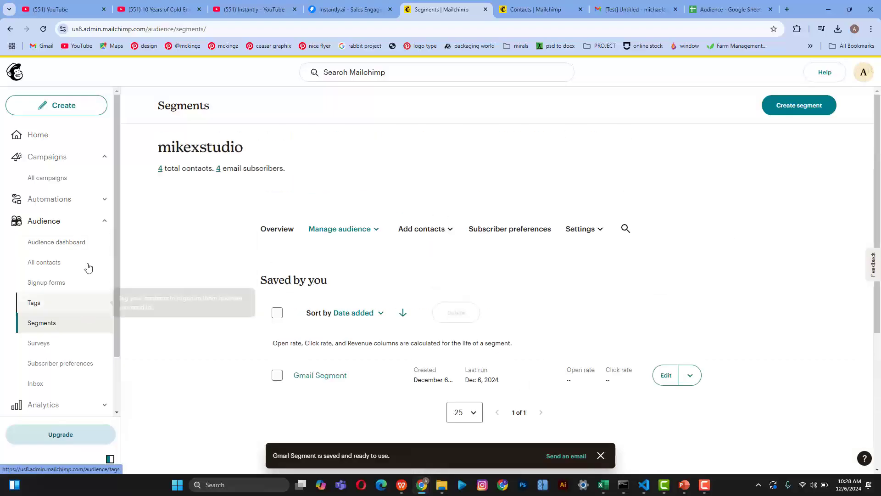
# Step: Navigate the sidebar past Automations to Campaigns > All campaigns
pyautogui.click(90, 224)
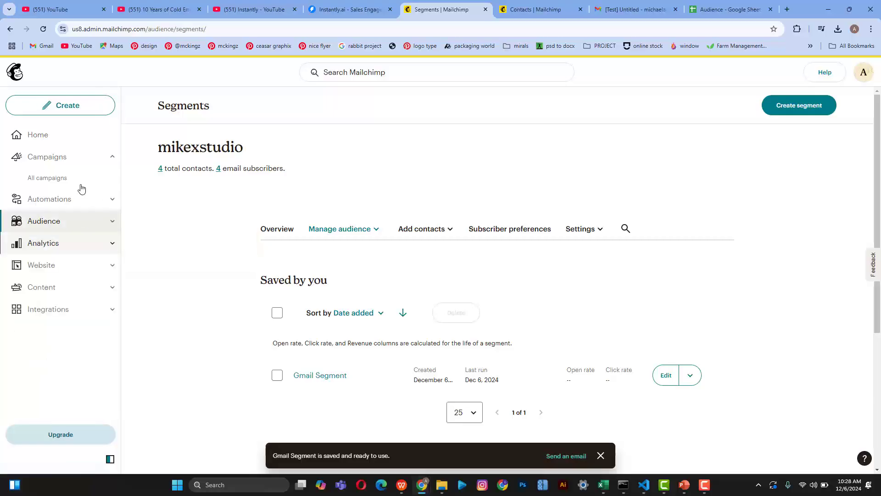
pyautogui.click(49, 199)
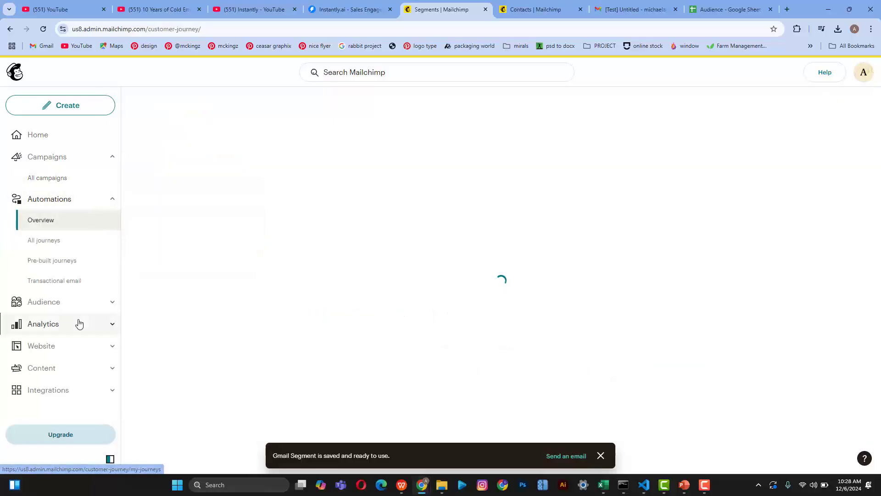
pyautogui.click(80, 199)
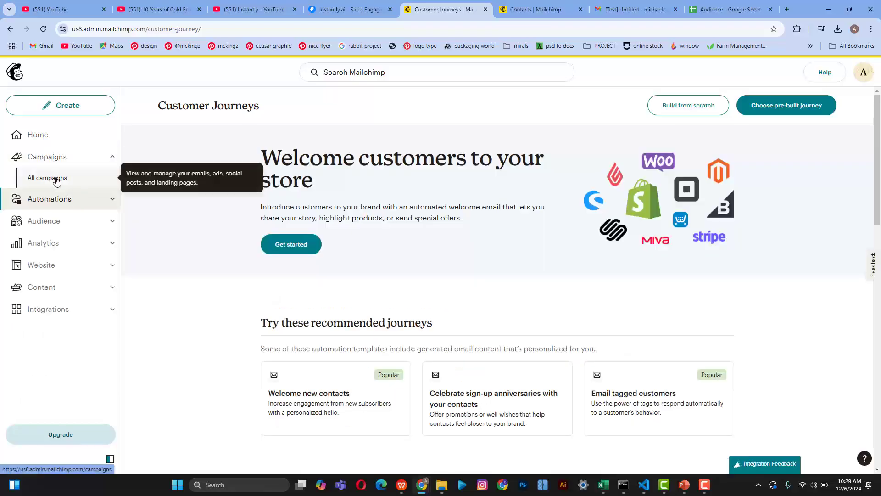
pyautogui.click(56, 180)
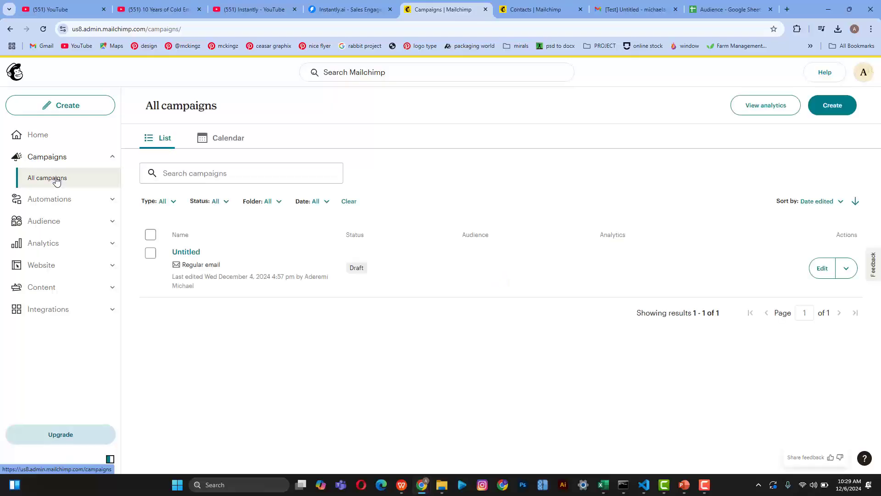
# Step: Preview the Untitled draft email, then exit back to the All campaigns list
pyautogui.click(820, 270)
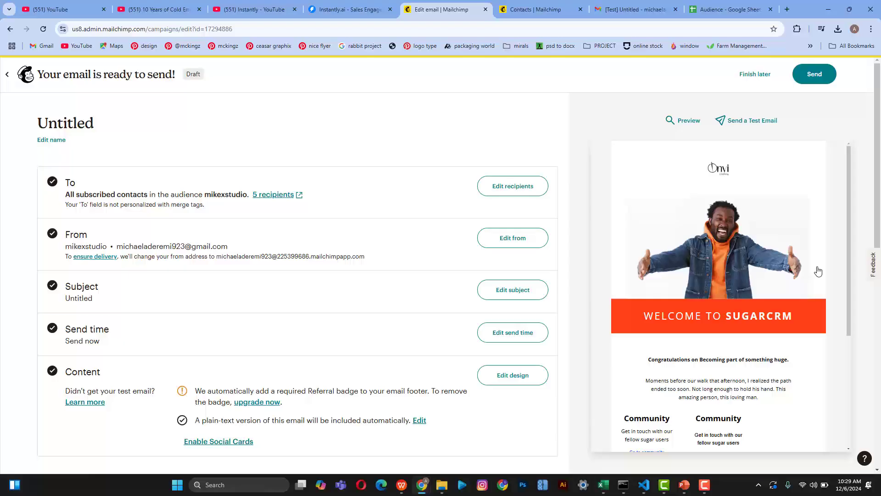
pyautogui.click(689, 121)
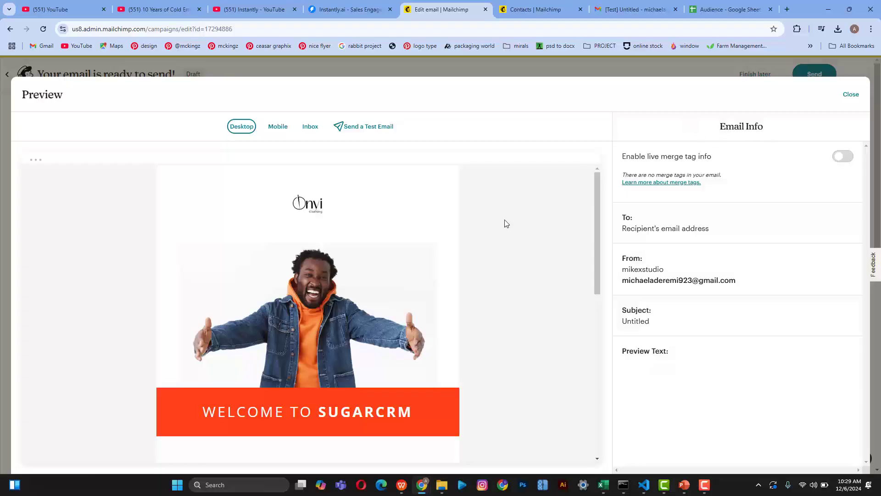
pyautogui.scroll(-7, 485, 246)
pyautogui.scroll(6, 487, 247)
pyautogui.scroll(1, 487, 247)
pyautogui.click(852, 95)
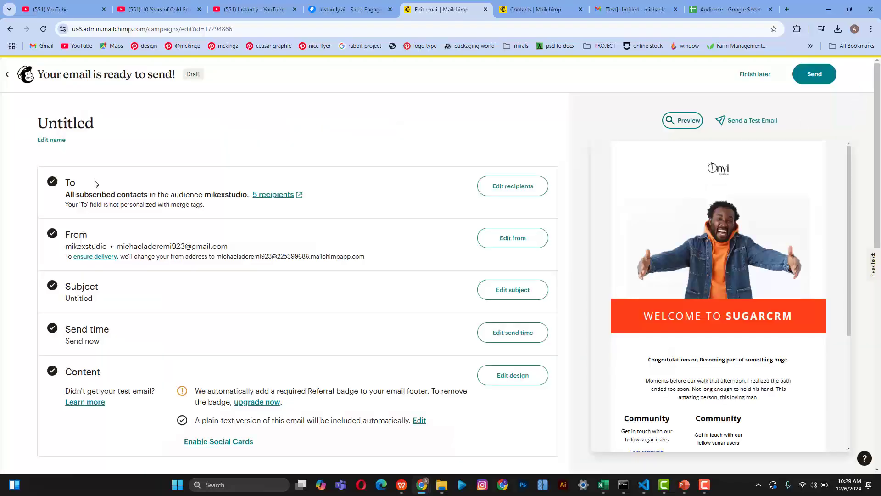
pyautogui.click(6, 78)
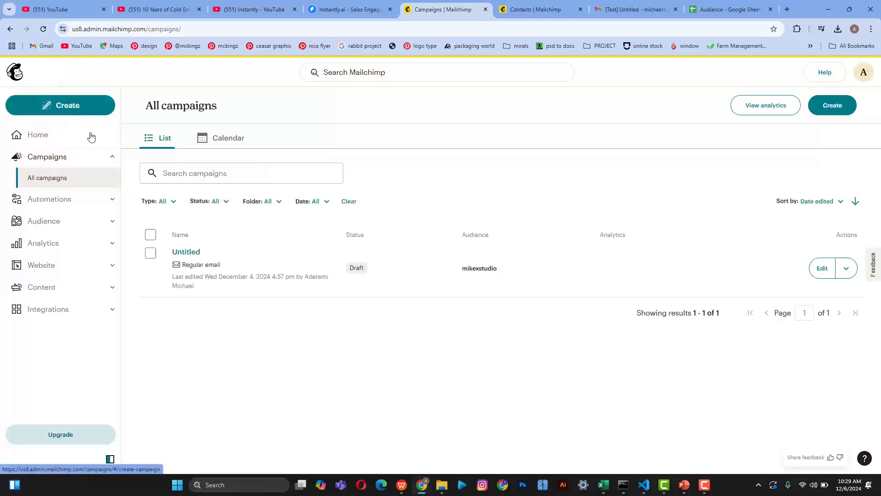
# Step: From Home, create a new Regular email with Design Email
pyautogui.click(40, 140)
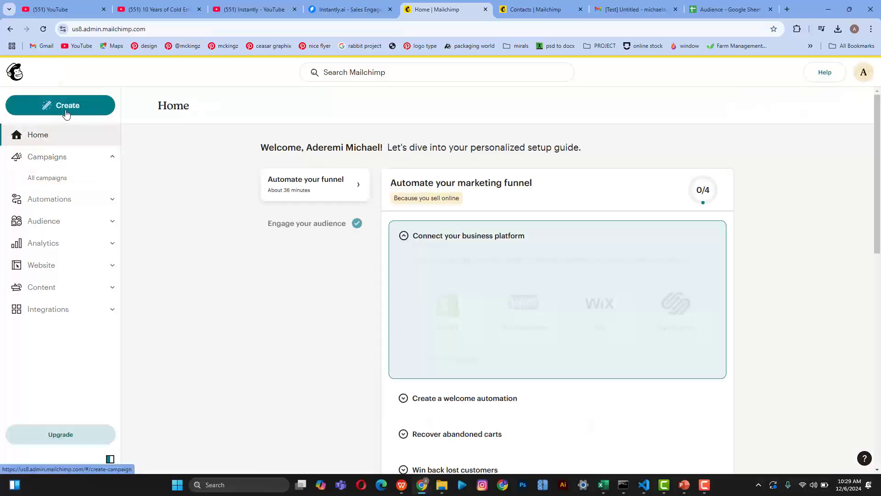
pyautogui.click(65, 112)
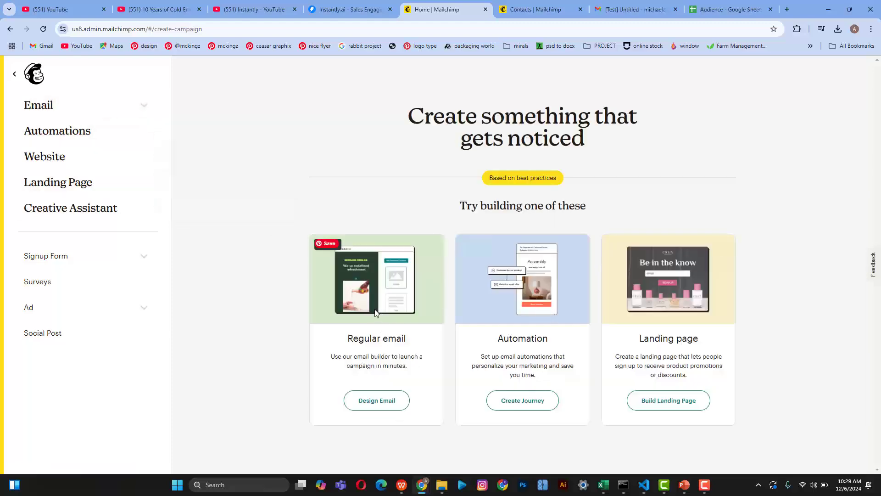
pyautogui.click(378, 405)
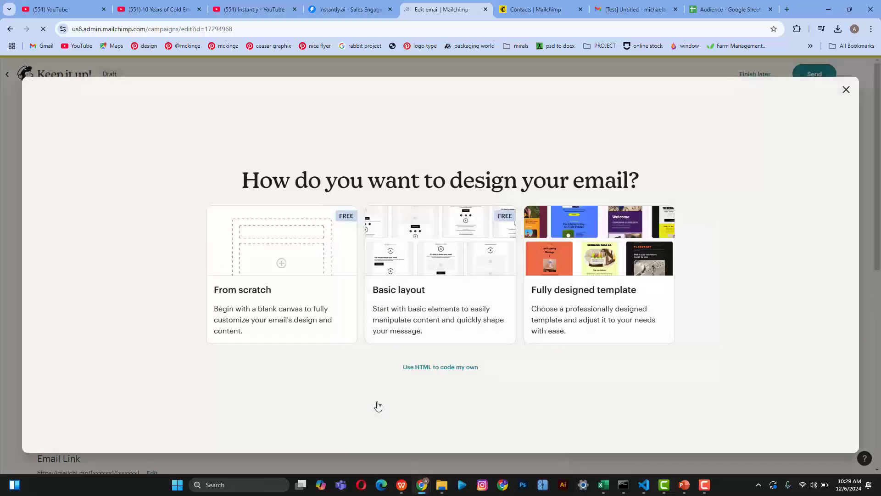
# Step: Choose a basic layout, apply the Minimal template, and select the Onvi Clothing logo block
pyautogui.click(444, 274)
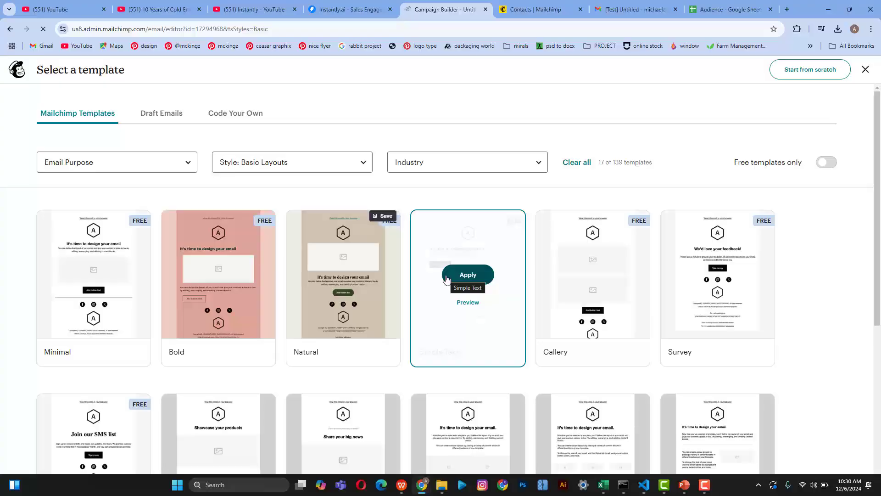
pyautogui.scroll(-3, 254, 322)
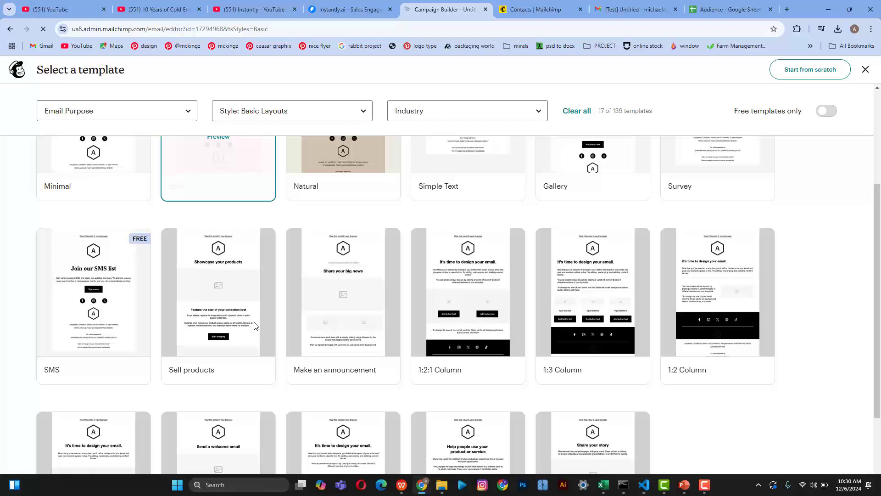
pyautogui.scroll(3, 253, 325)
pyautogui.scroll(-1, 254, 326)
pyautogui.scroll(-1, 254, 326)
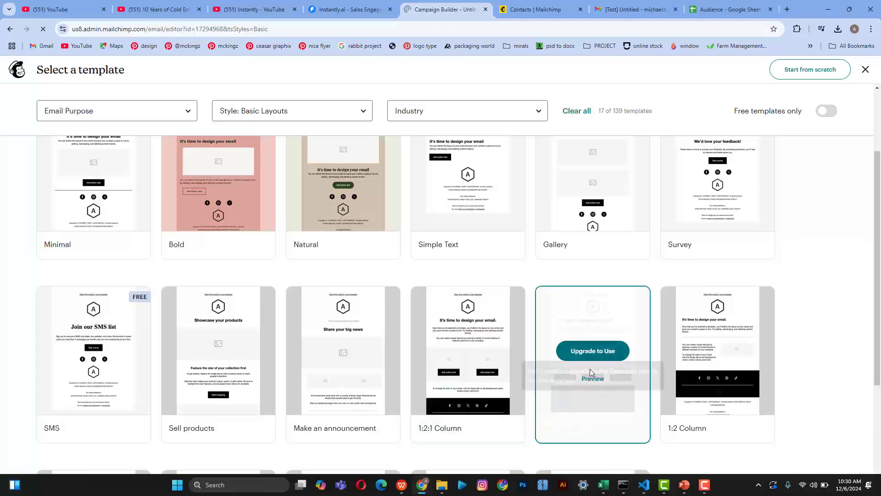
pyautogui.scroll(3, 588, 367)
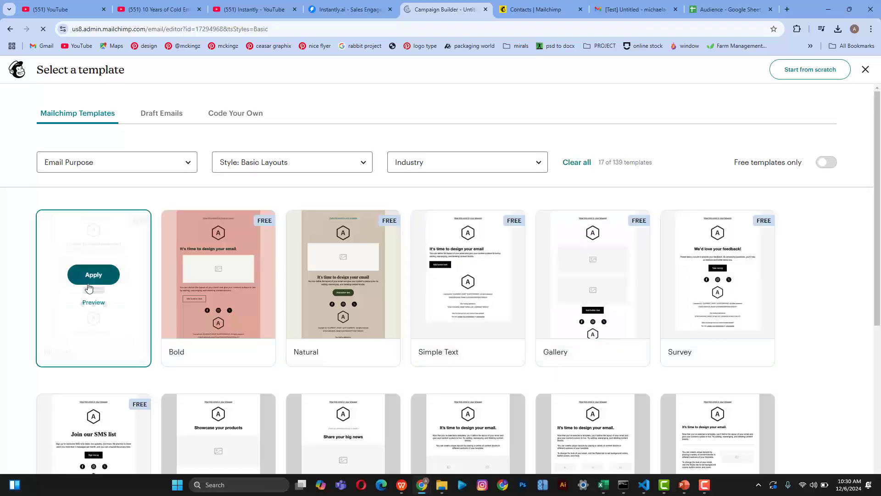
pyautogui.click(90, 281)
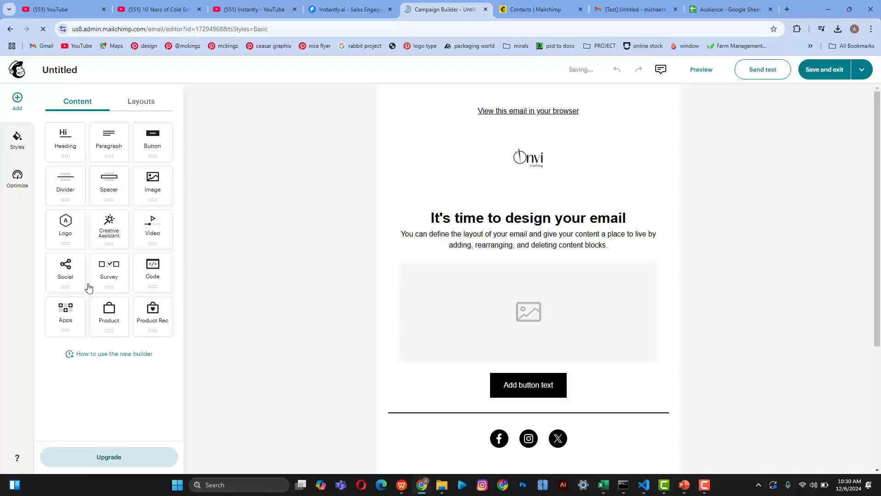
pyautogui.click(550, 174)
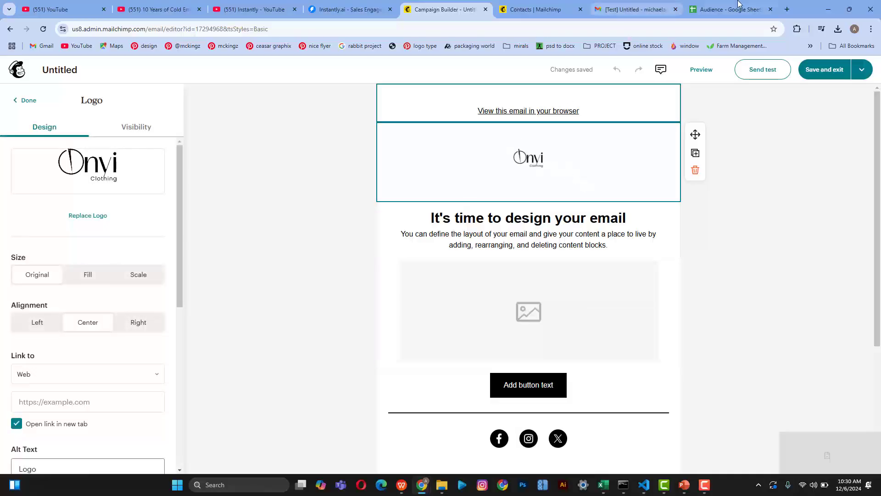
# Step: Load canva.com in a new browser tab and glance through the Recent designs
pyautogui.click(788, 9)
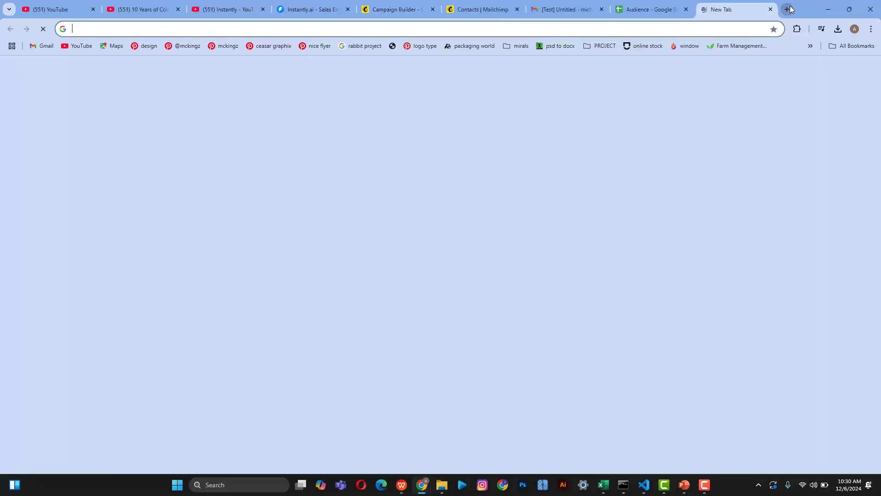
pyautogui.write('canva.com')
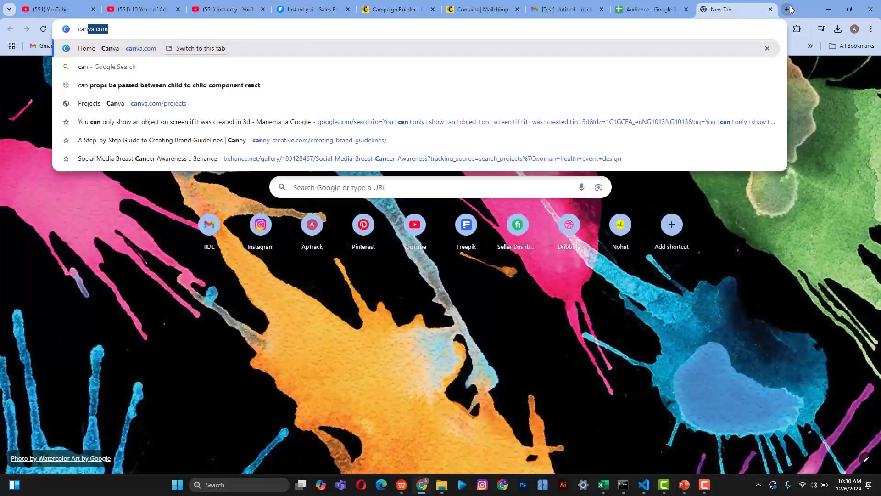
pyautogui.press('Return')
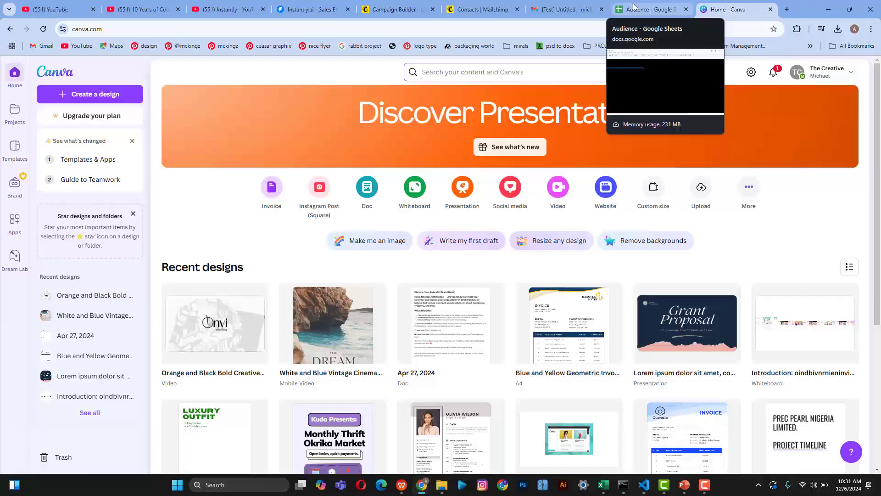
pyautogui.scroll(-3, 223, 326)
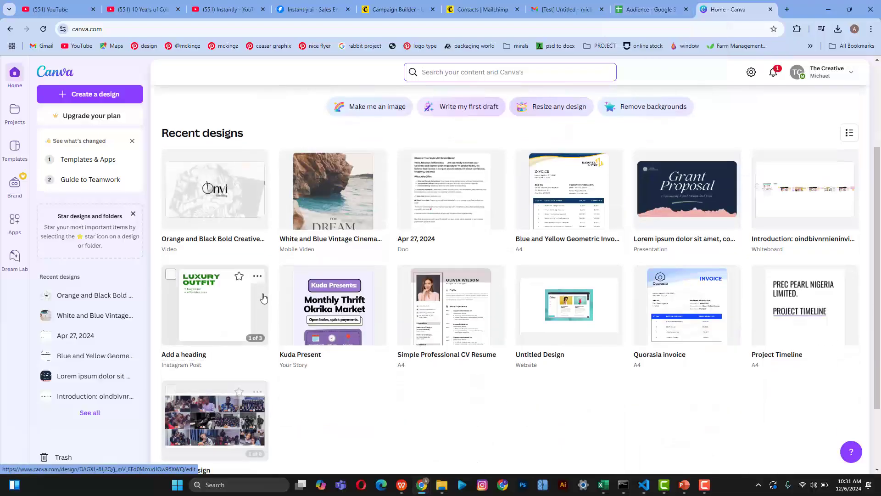
pyautogui.scroll(3, 264, 299)
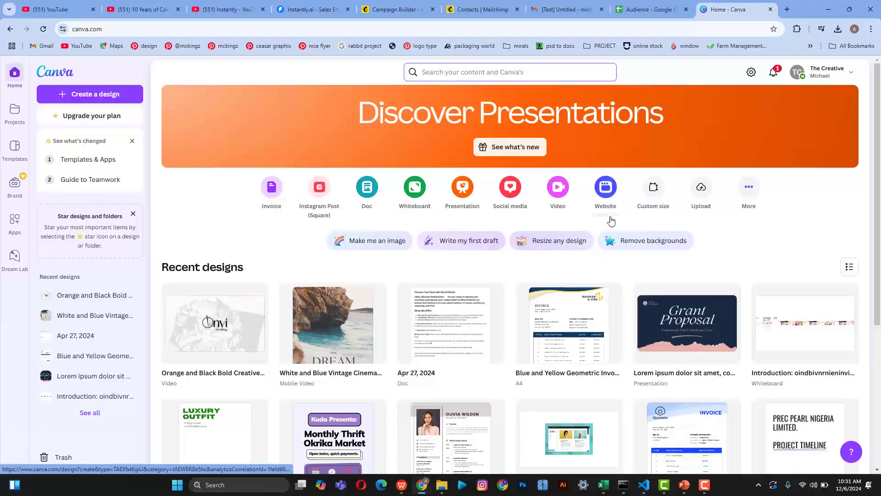
# Step: Start a new Facebook Post (Landscape) design from the Social media category in Create a design
pyautogui.click(654, 195)
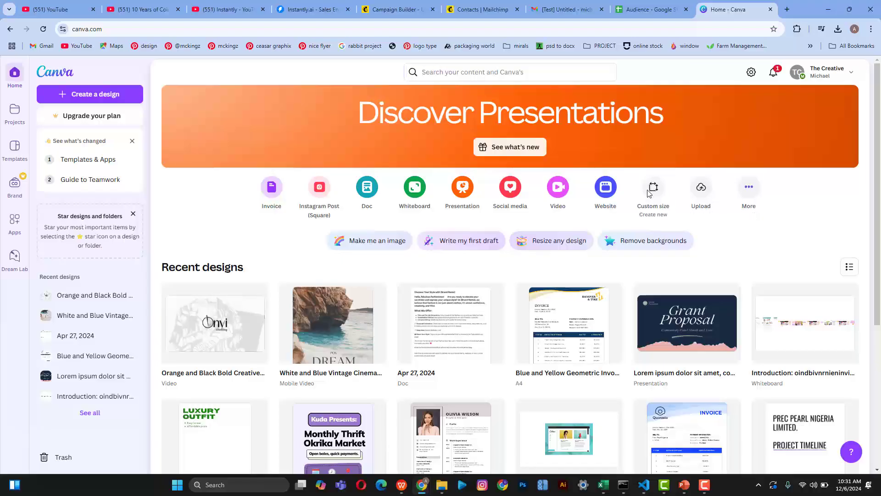
pyautogui.scroll(-3, 643, 244)
pyautogui.scroll(3, 641, 317)
pyautogui.click(652, 191)
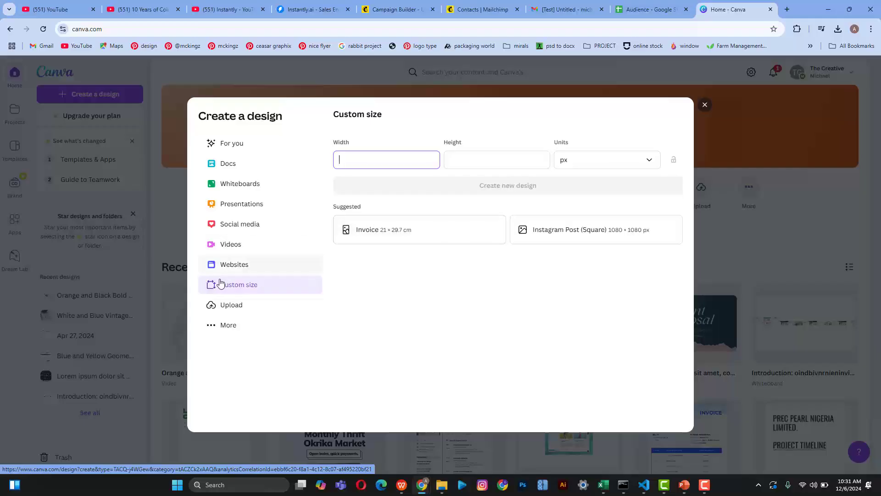
pyautogui.click(248, 266)
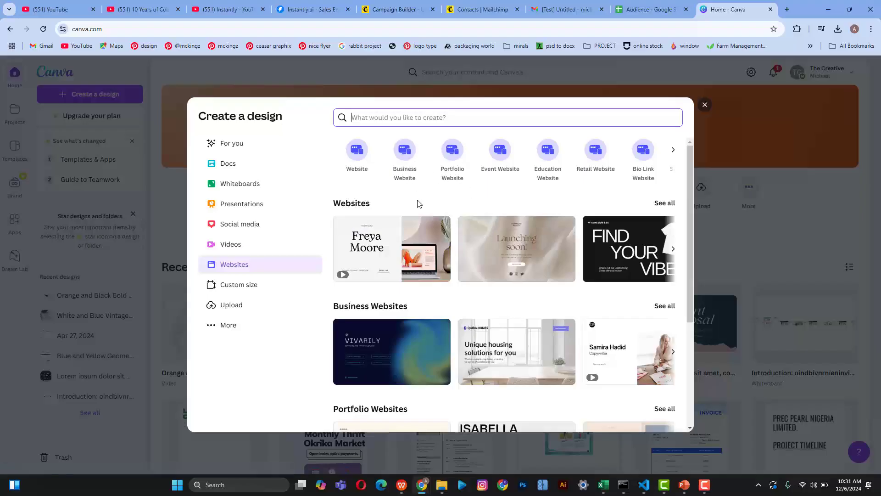
pyautogui.hscroll(2, 541, 181)
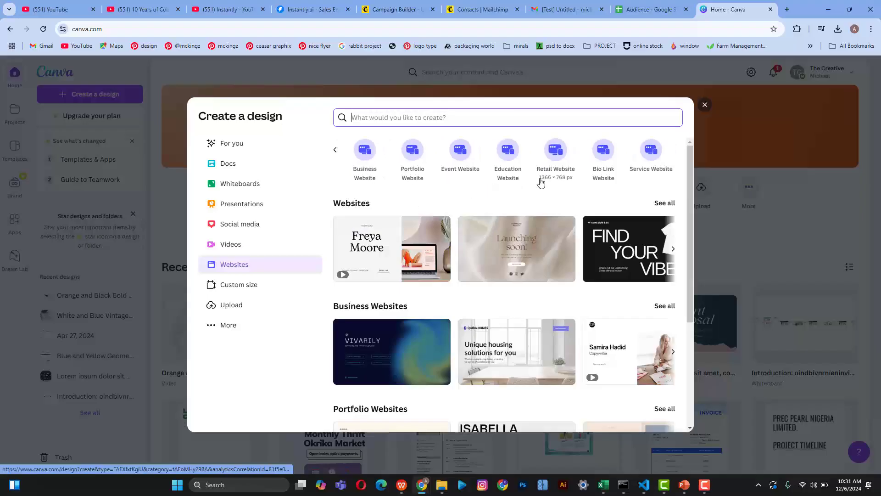
pyautogui.hscroll(-2, 541, 181)
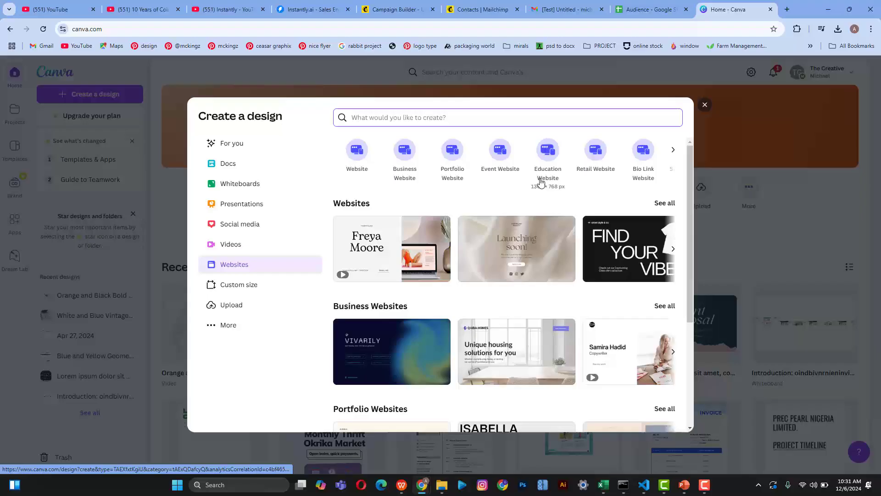
pyautogui.click(244, 227)
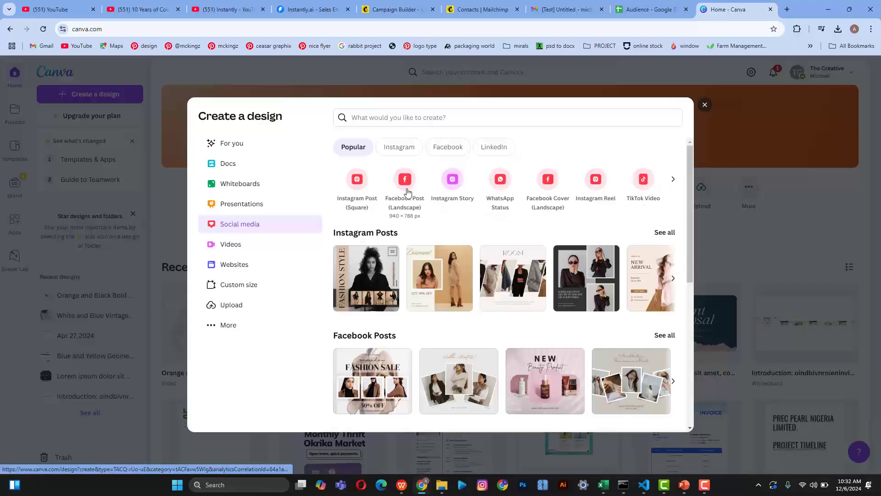
pyautogui.click(406, 181)
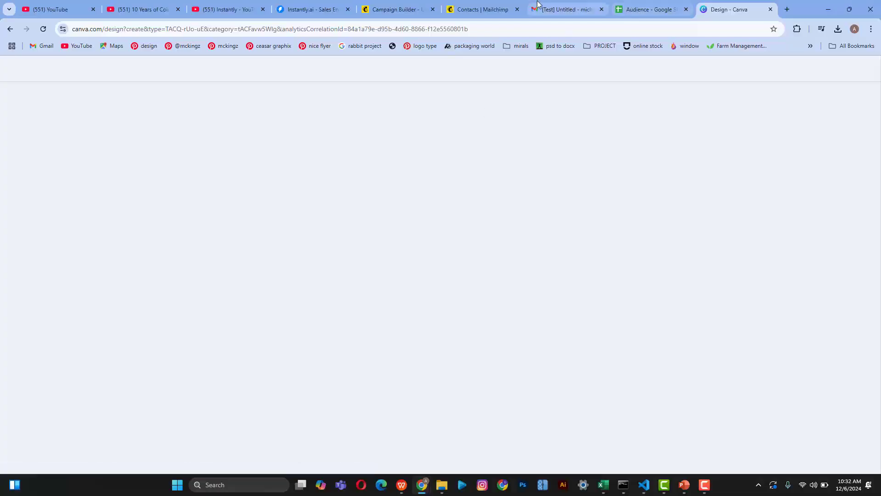
# Step: Check the Mailchimp campaign tab, then return to Canva and go back to its home page
pyautogui.click(397, 4)
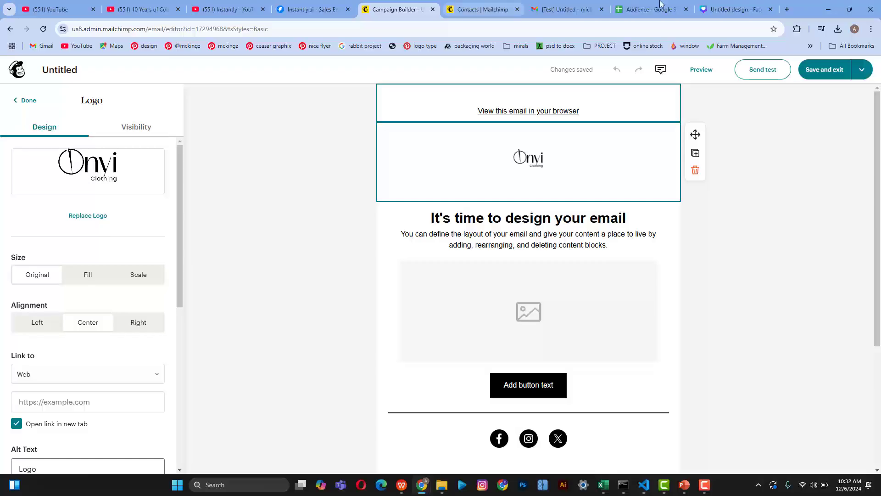
pyautogui.click(734, 9)
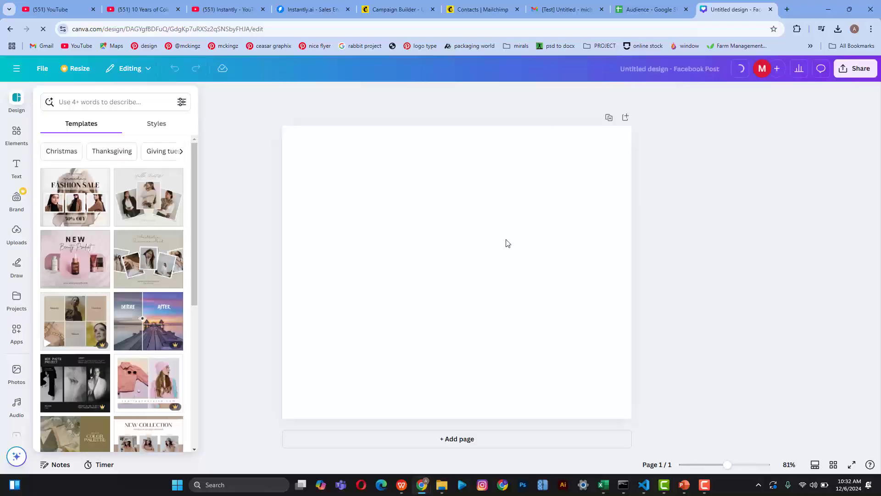
pyautogui.hscroll(-5, 582, 135)
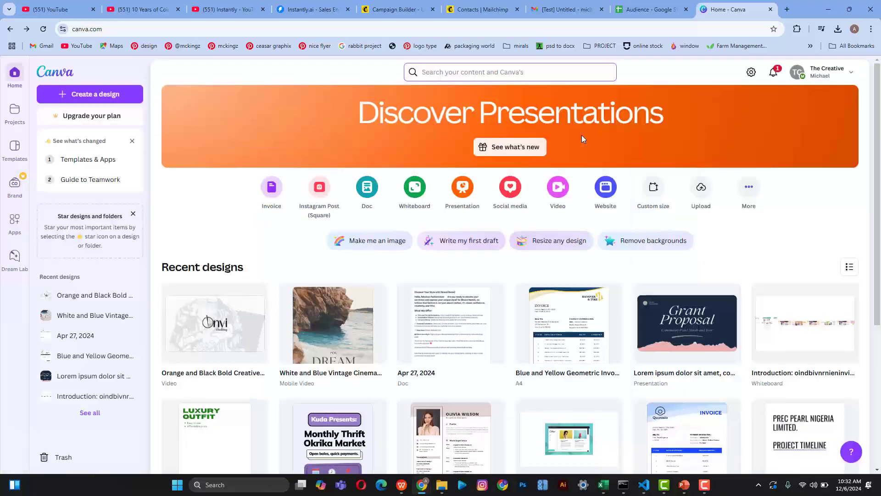
# Step: Create a new custom-size design in inches, 5 wide by 2.5 high
pyautogui.click(656, 188)
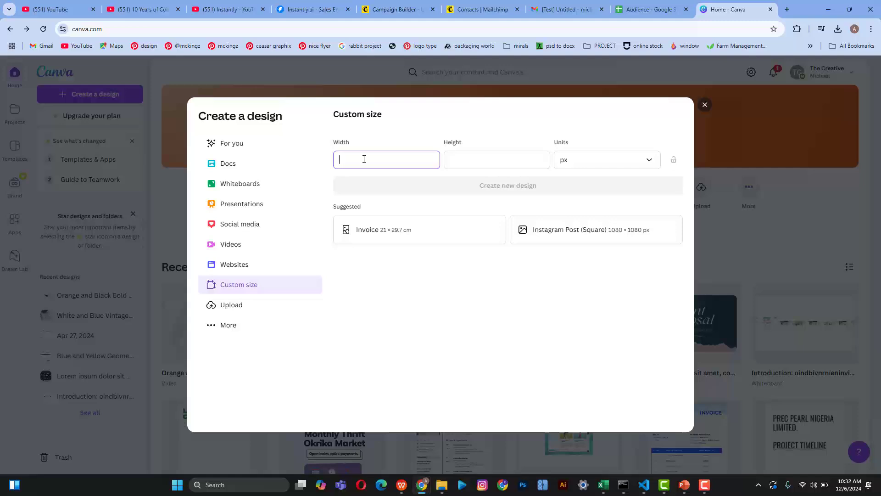
pyautogui.write('3.')
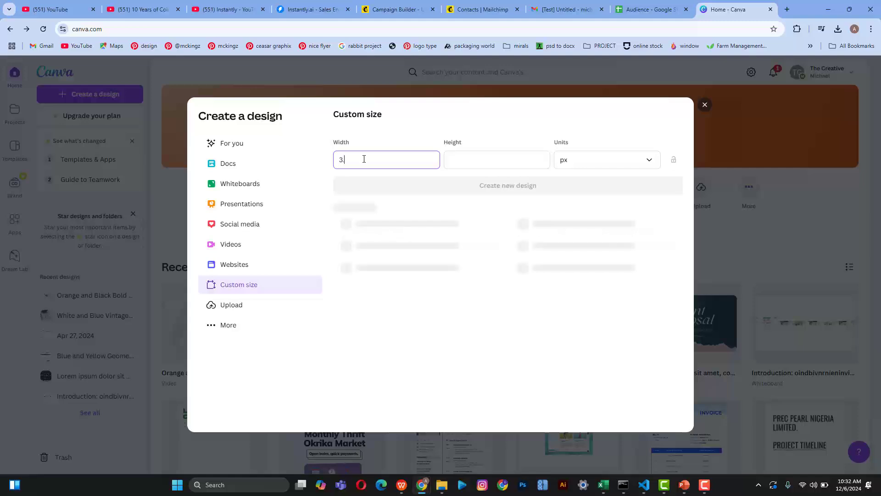
pyautogui.press('BackSpace')
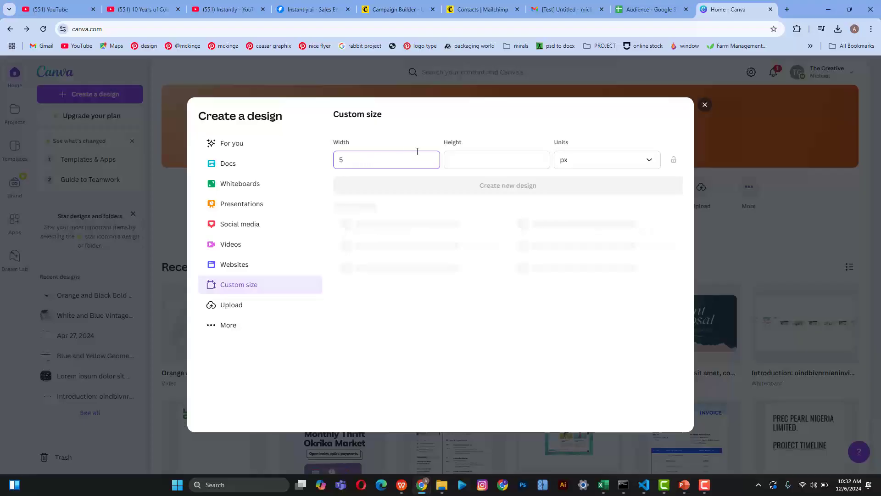
pyautogui.click(482, 156)
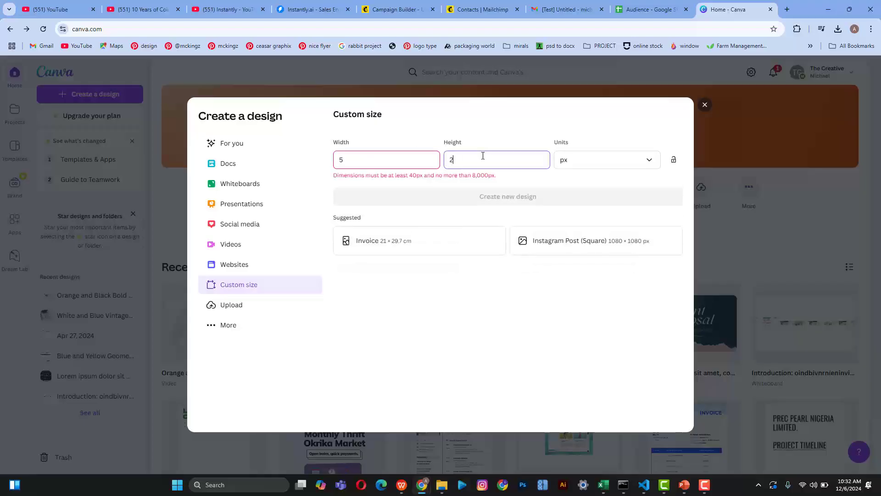
pyautogui.click(585, 165)
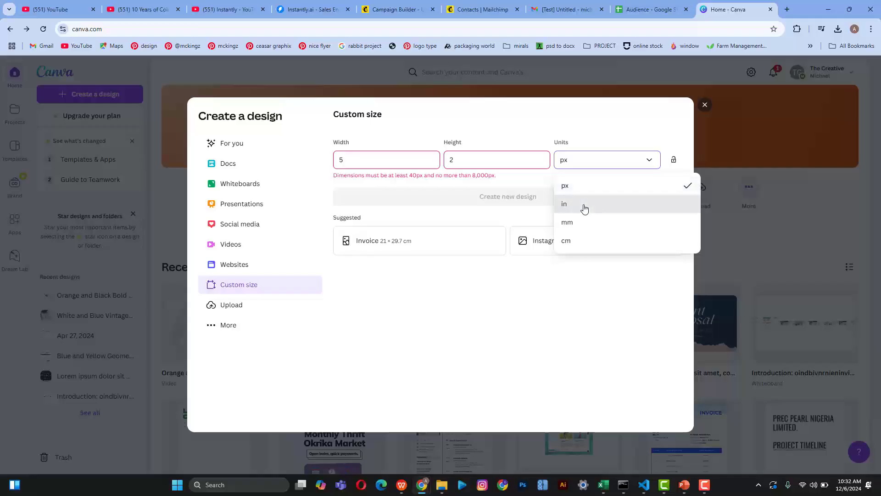
pyautogui.click(585, 208)
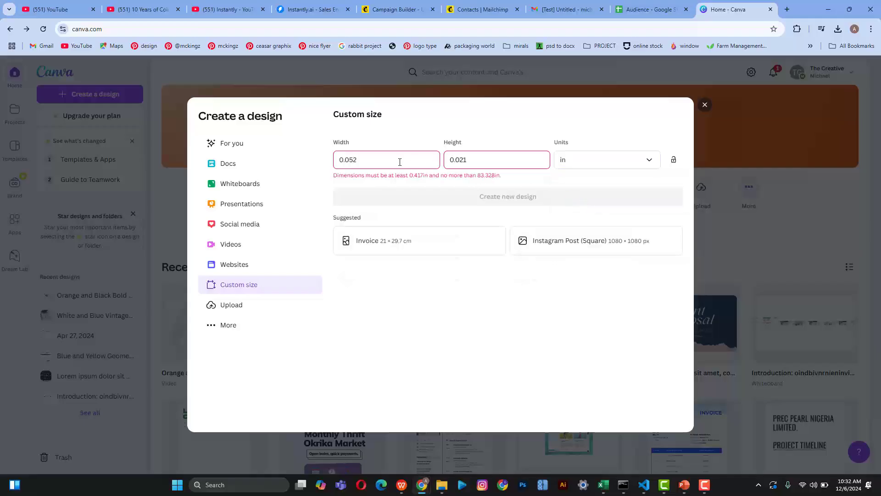
pyautogui.moveTo(400, 162); pyautogui.dragTo(319, 152)
pyautogui.write('5')
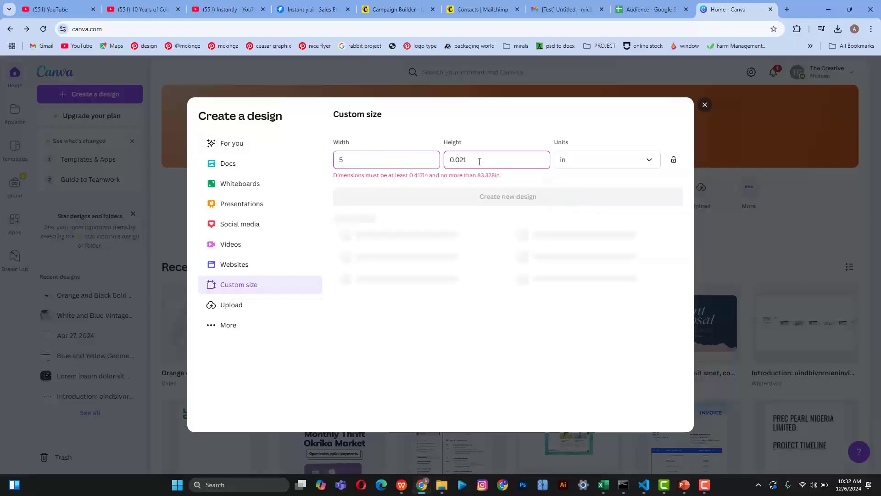
pyautogui.doubleClick(479, 162)
pyautogui.write('2.5')
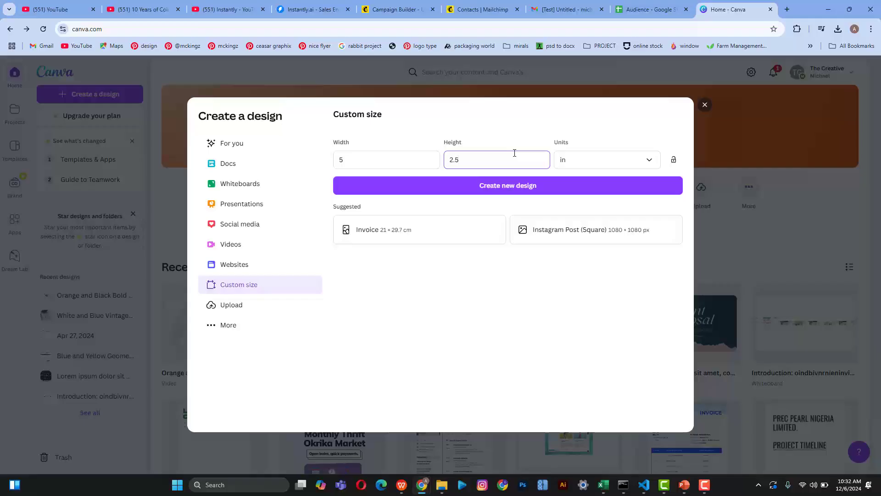
pyautogui.click(510, 186)
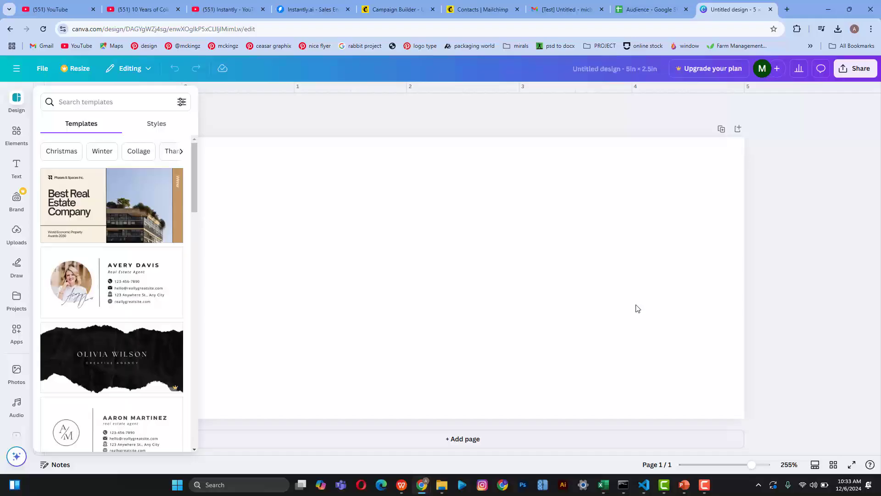
# Step: Apply the Best Real Estate Company template and add a shrunken Onvi logo from uploads
pyautogui.click(115, 222)
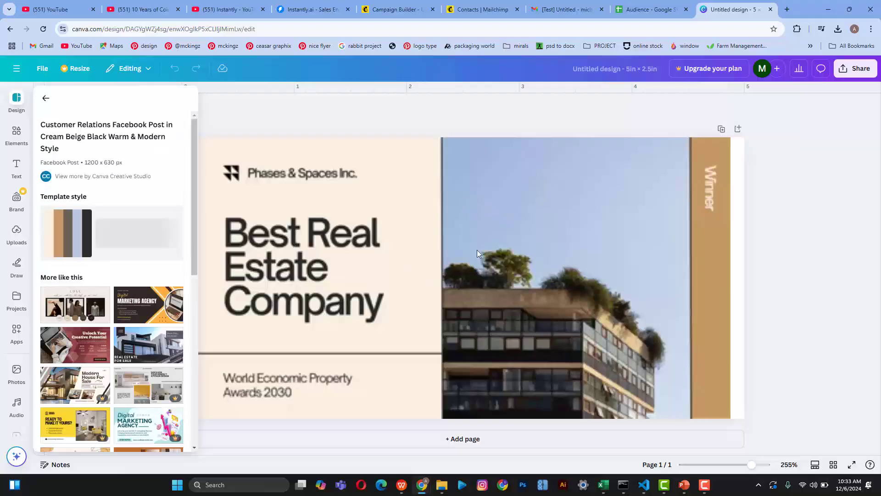
pyautogui.click(437, 277)
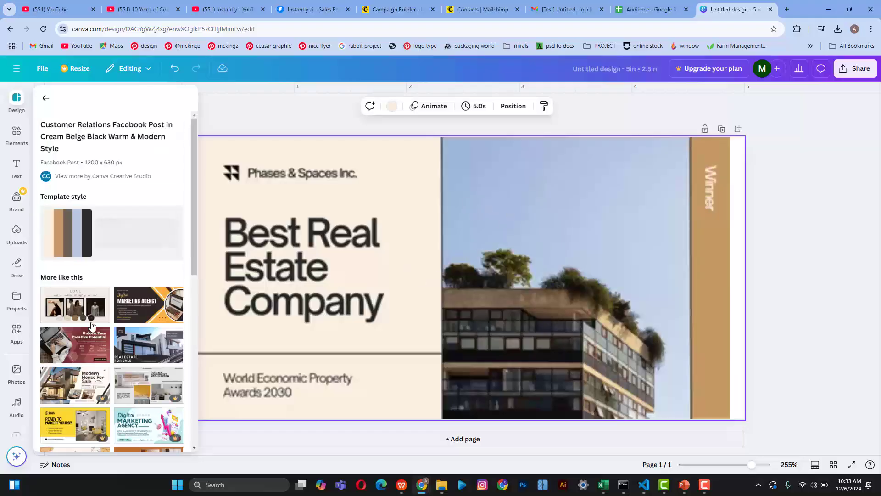
pyautogui.click(17, 231)
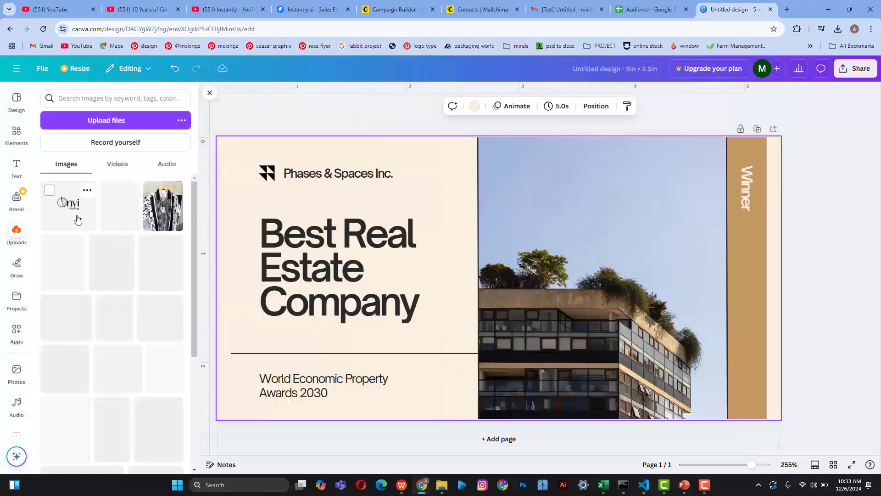
pyautogui.click(75, 213)
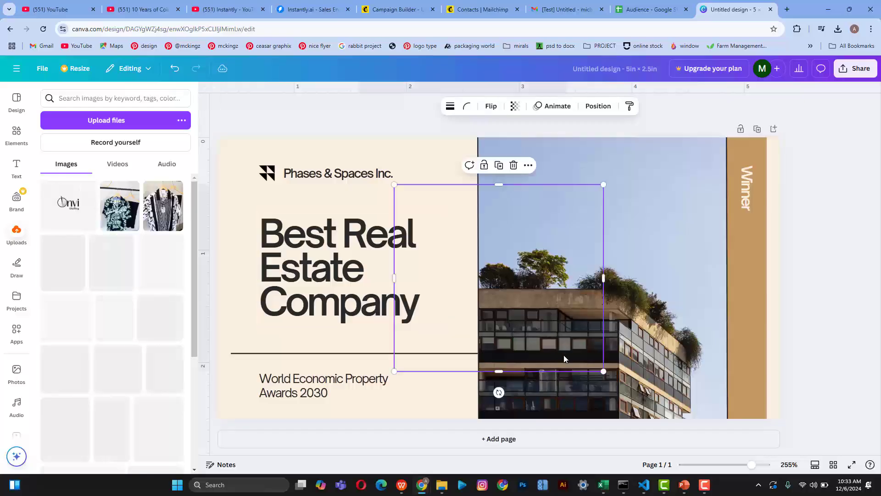
pyautogui.moveTo(604, 371); pyautogui.dragTo(445, 271)
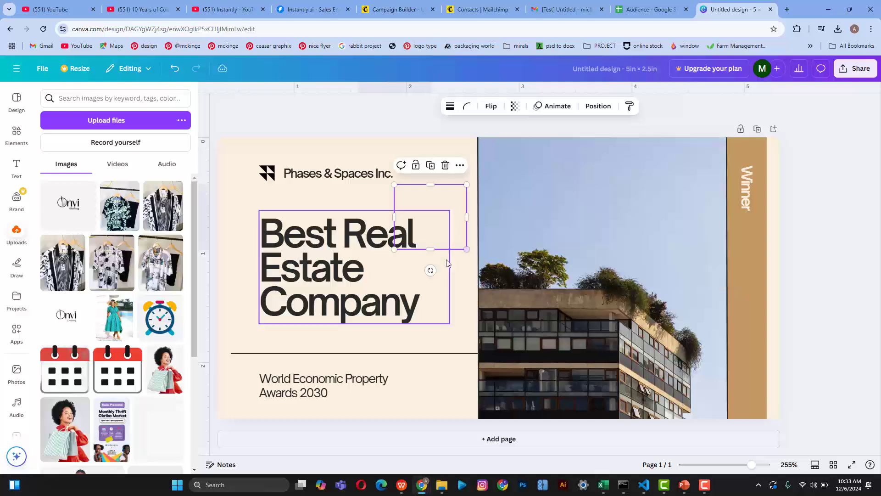
# Step: Delete the Phases & Spaces Inc. template logo and place the enlarged Onvi logo top-left
pyautogui.click(326, 175)
pyautogui.press('Delete')
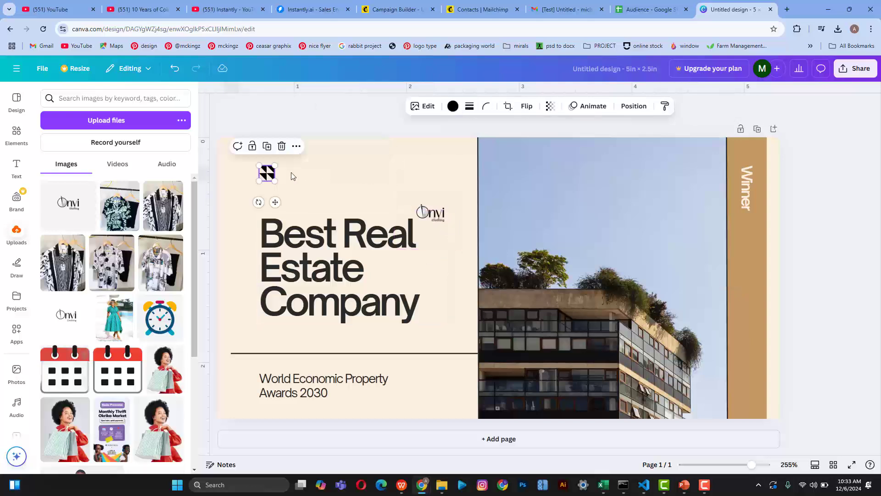
pyautogui.press('Delete')
pyautogui.moveTo(393, 199); pyautogui.dragTo(235, 154)
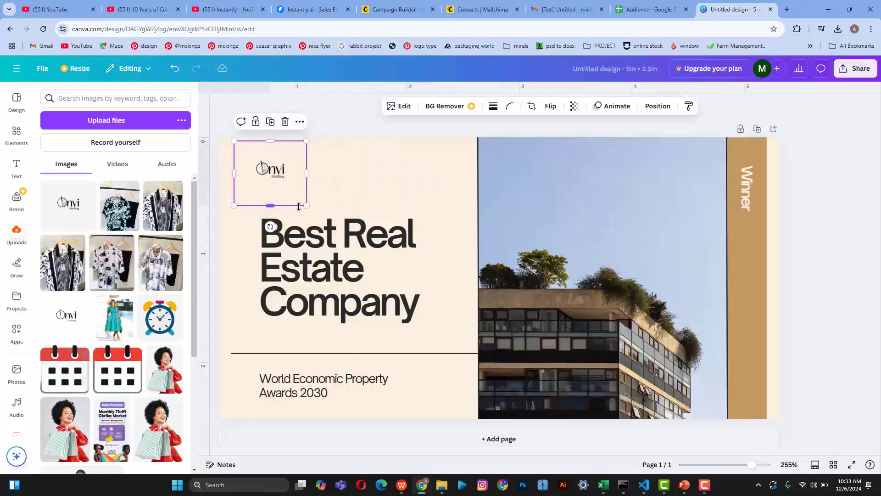
pyautogui.moveTo(295, 198); pyautogui.dragTo(355, 247)
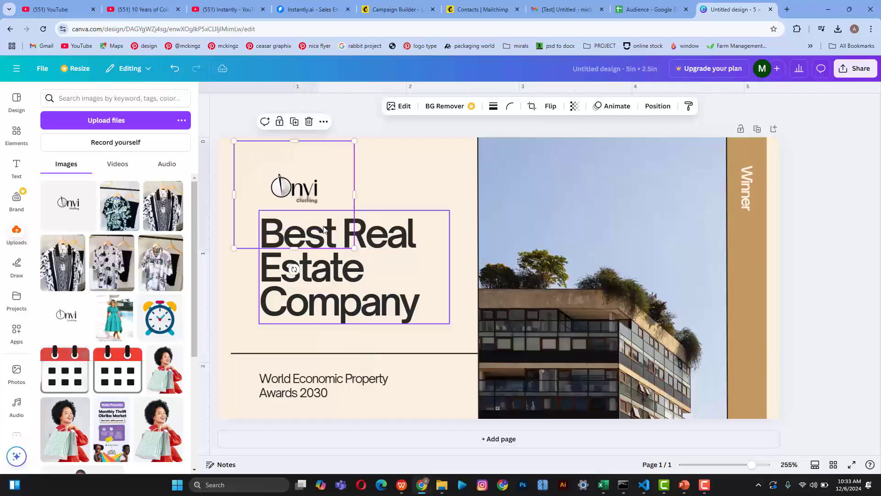
# Step: Crop the empty space below the Onvi logo and shift it slightly right
pyautogui.doubleClick(297, 189)
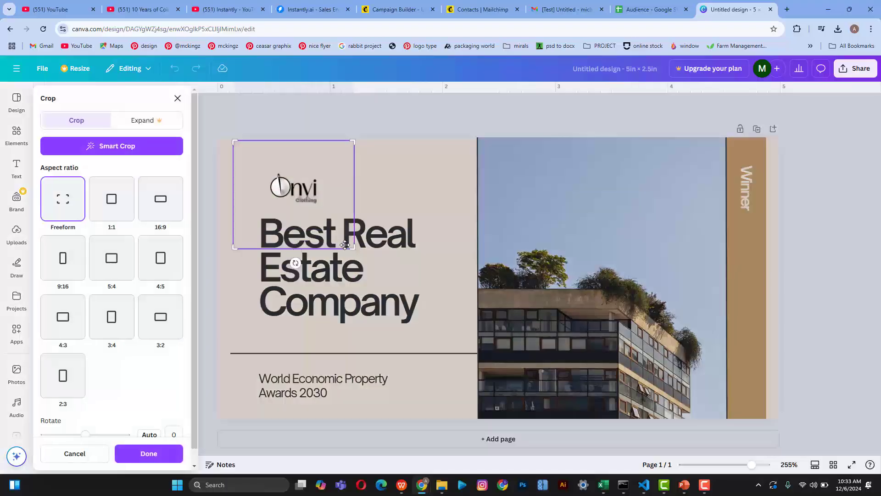
pyautogui.moveTo(354, 231); pyautogui.dragTo(353, 210)
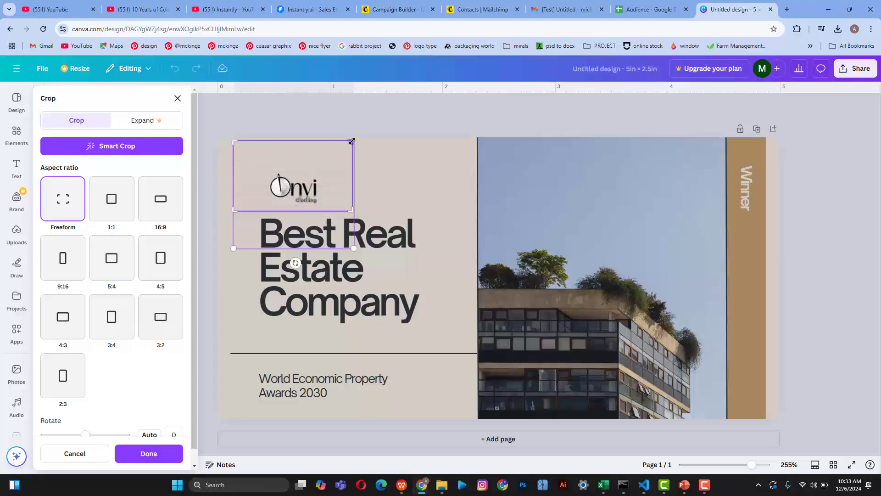
pyautogui.click(363, 160)
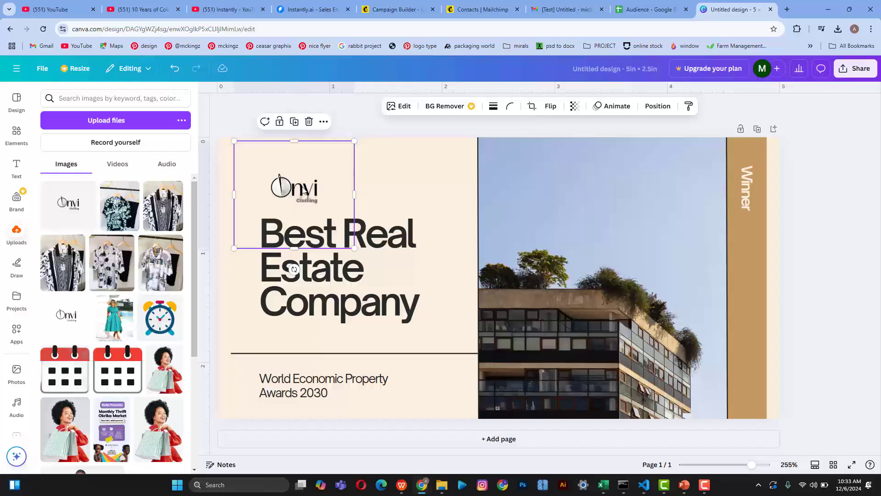
pyautogui.moveTo(305, 190)
pyautogui.mouseDown()
pyautogui.moveTo(311, 179)
pyautogui.moveTo(317, 194)
pyautogui.mouseUp()
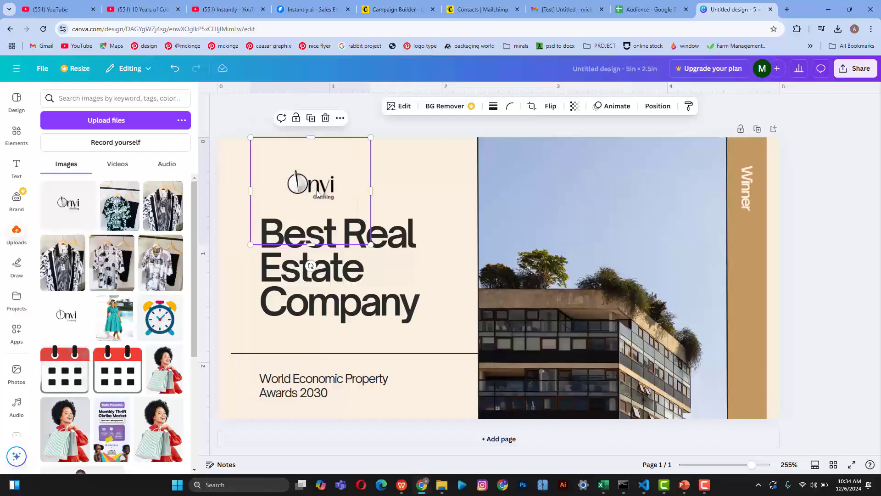
# Step: Recrop the Onvi logo tightly around its wordmark on all four sides
pyautogui.doubleClick(317, 191)
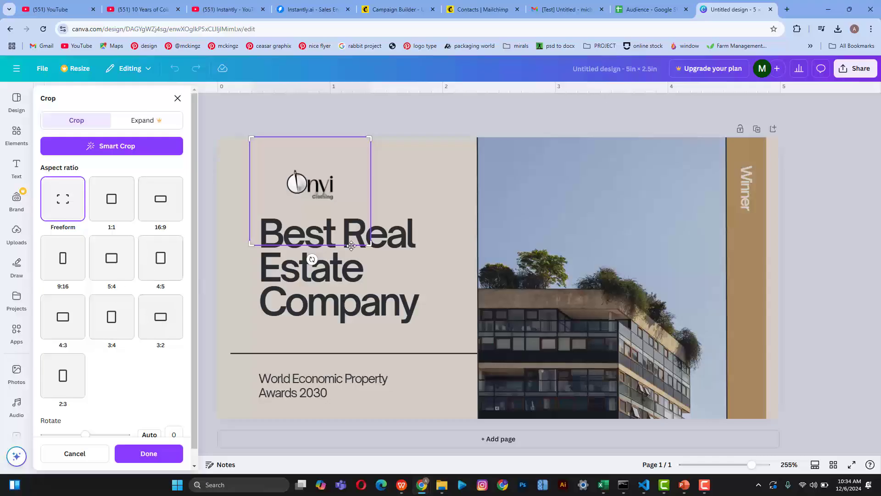
pyautogui.moveTo(370, 244); pyautogui.dragTo(370, 207)
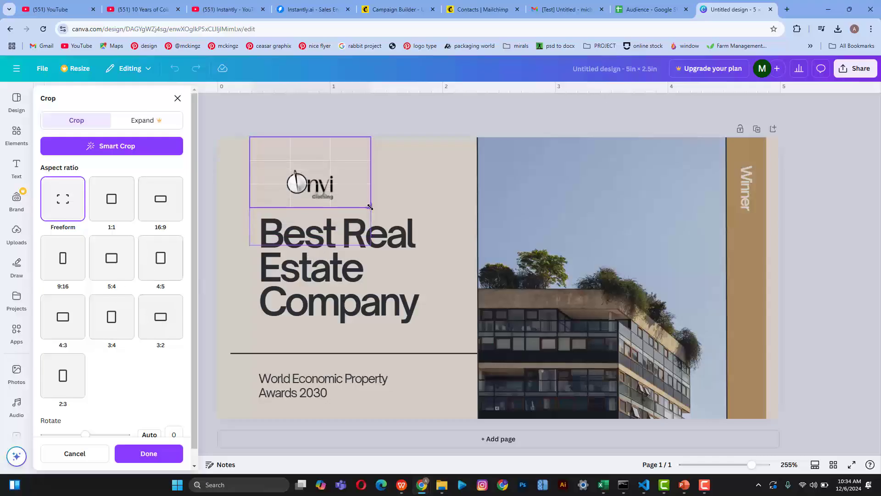
pyautogui.moveTo(370, 136); pyautogui.dragTo(369, 167)
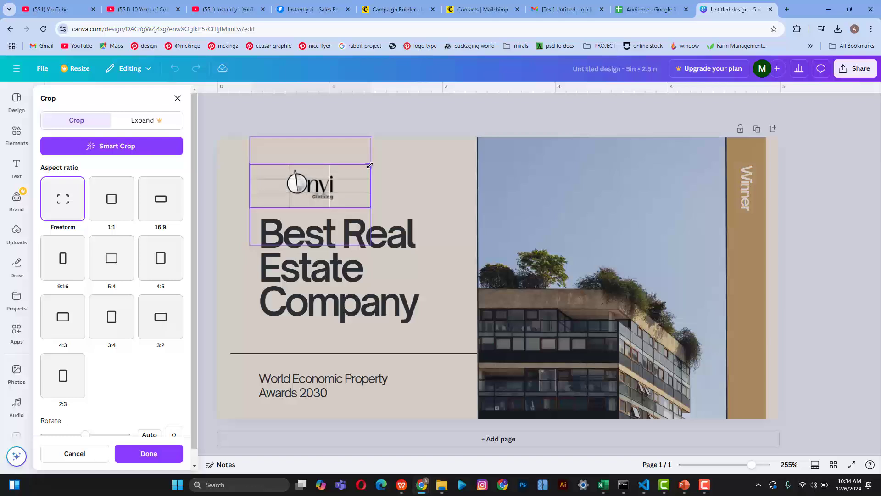
pyautogui.moveTo(251, 206); pyautogui.dragTo(283, 203)
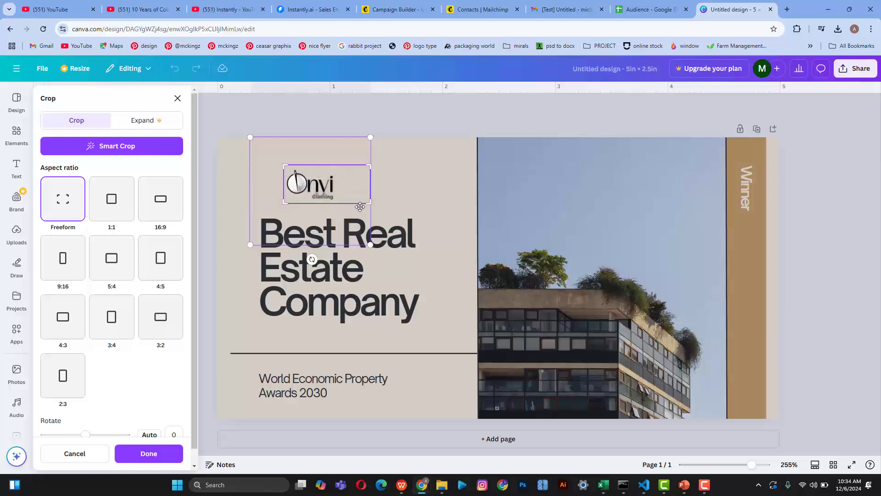
pyautogui.moveTo(366, 205); pyautogui.dragTo(344, 202)
pyautogui.click(376, 120)
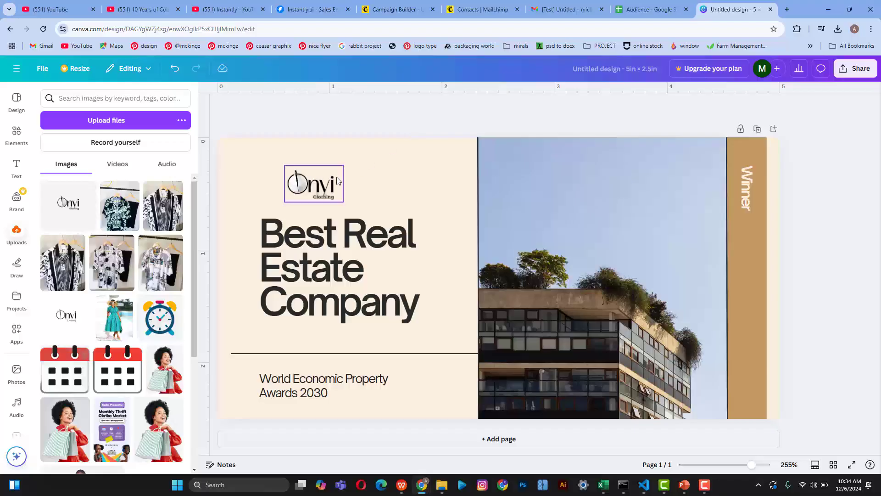
# Step: Move the logo toward the top-left corner and nudge the headline up-left
pyautogui.moveTo(320, 187); pyautogui.dragTo(273, 174)
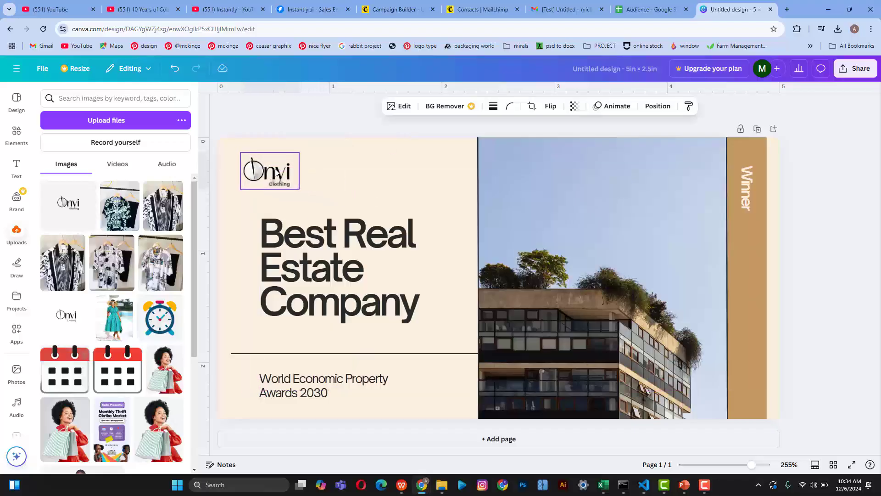
pyautogui.click(307, 232)
pyautogui.moveTo(307, 232); pyautogui.dragTo(293, 226)
# Step: Swap the building photo for the woman-with-shopping-bags photo, placed at the top right
pyautogui.click(600, 313)
pyautogui.moveTo(600, 313); pyautogui.dragTo(612, 308)
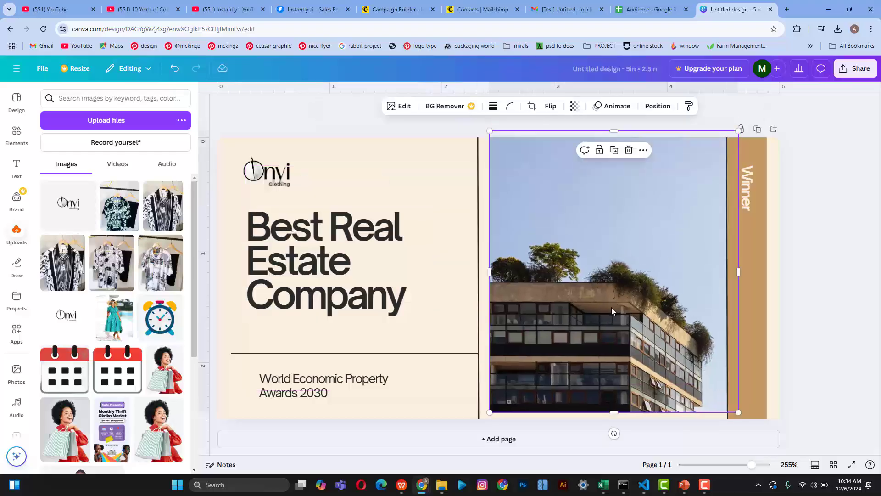
pyautogui.hotkey('ctrl', 'z')
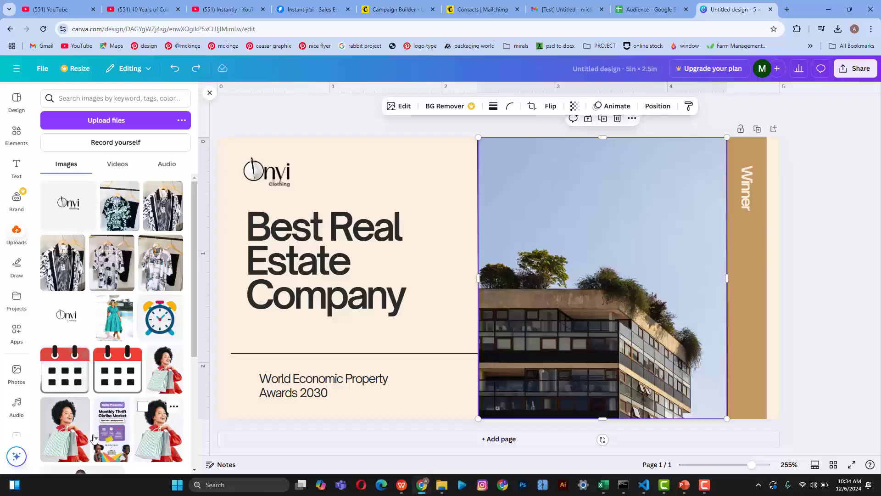
pyautogui.click(166, 430)
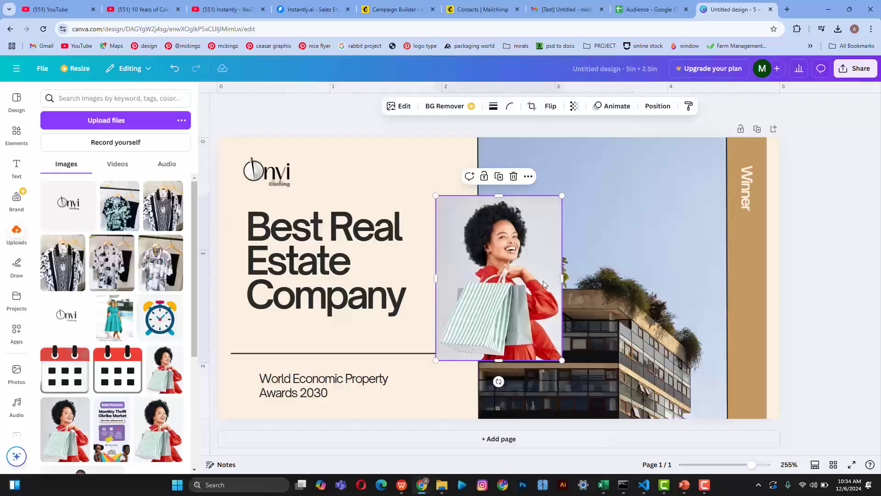
pyautogui.moveTo(544, 280); pyautogui.dragTo(584, 222)
pyautogui.click(647, 263)
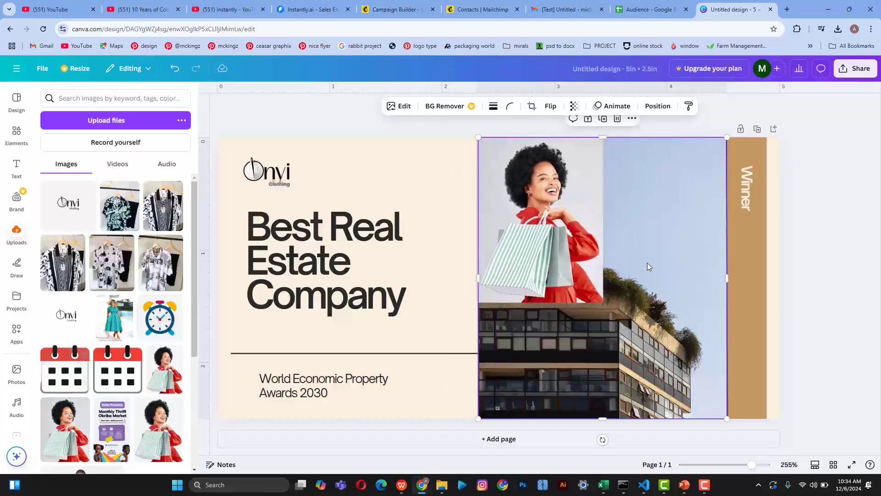
pyautogui.press('Delete')
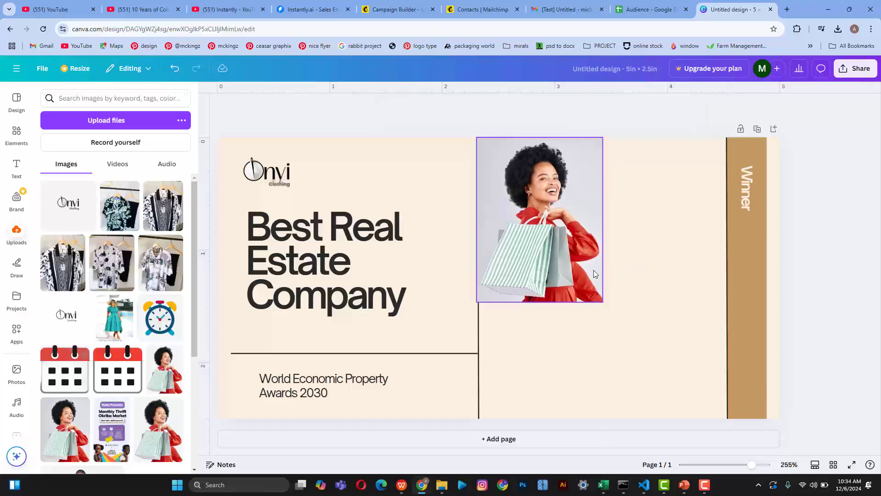
# Step: Enlarge the shopping-bags photo to full height against the tan strip and move the divider to its edge
pyautogui.click(594, 270)
pyautogui.moveTo(603, 302); pyautogui.dragTo(721, 398)
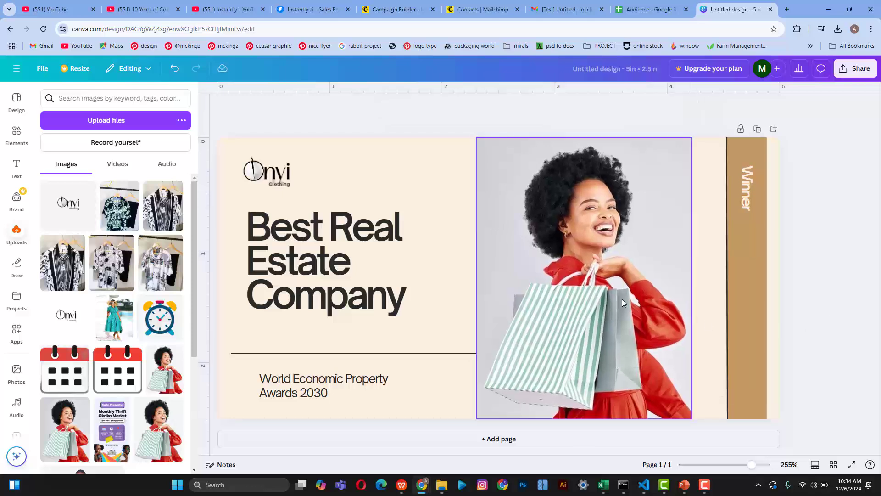
pyautogui.moveTo(621, 299); pyautogui.dragTo(654, 305)
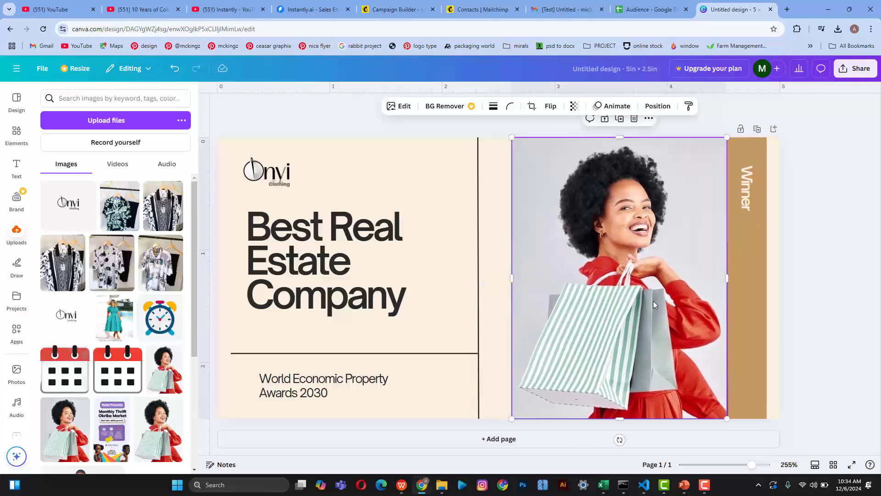
pyautogui.moveTo(481, 265); pyautogui.dragTo(511, 260)
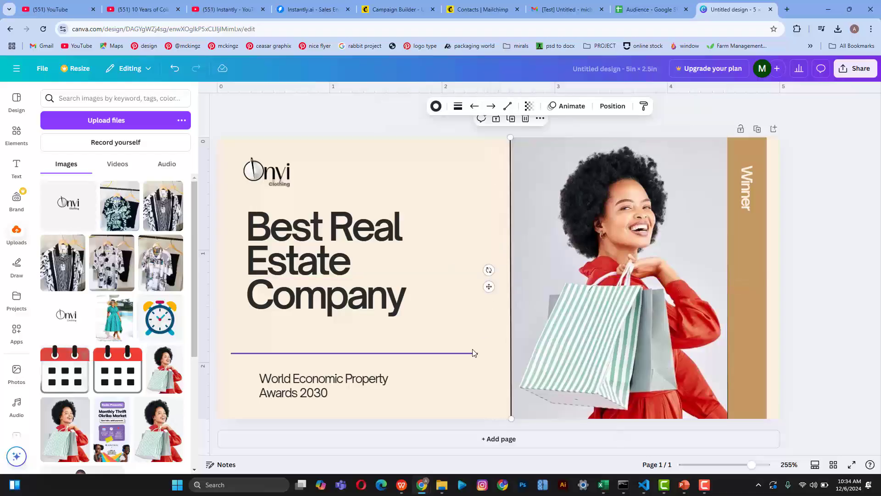
# Step: Stretch the horizontal line from the left page edge to the vertical divider
pyautogui.click(472, 355)
pyautogui.moveTo(478, 355); pyautogui.dragTo(512, 354)
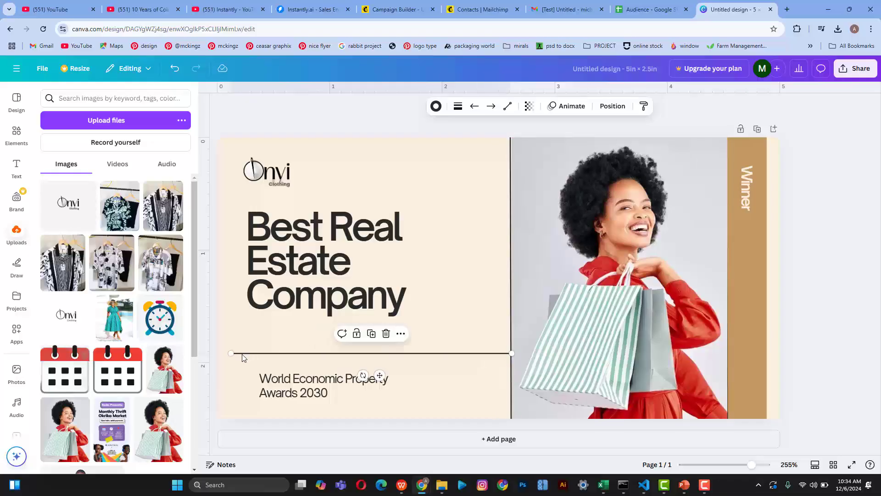
pyautogui.moveTo(218, 353); pyautogui.dragTo(217, 353)
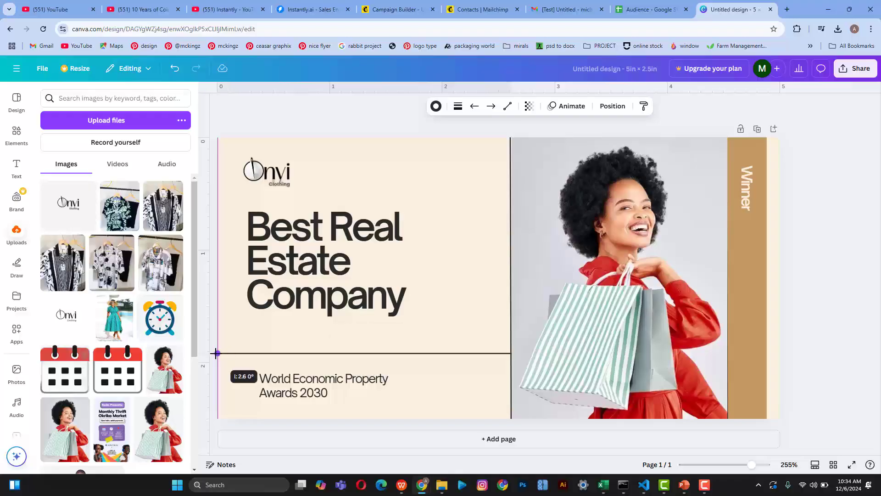
pyautogui.click(299, 397)
pyautogui.click(319, 218)
# Step: Retype the headline as 'Fashion Sale on the Goal', with 'the Goal' on a third line
pyautogui.doubleClick(314, 229)
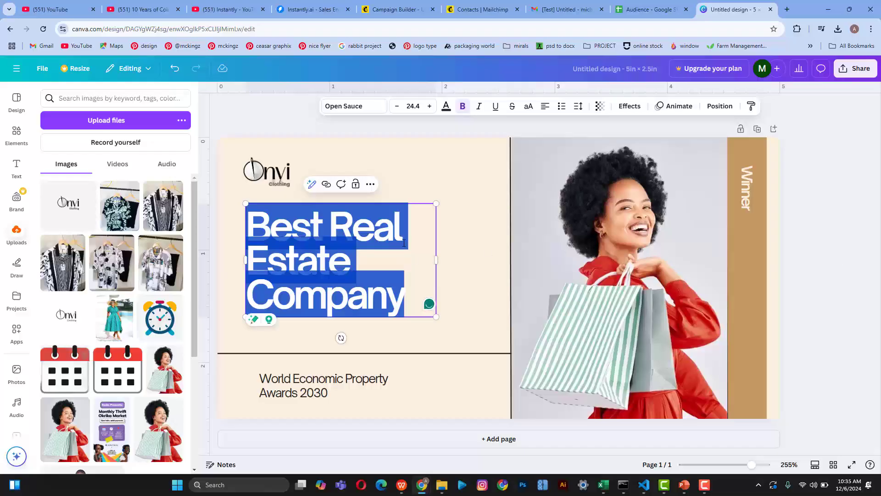
pyautogui.write('Fas')
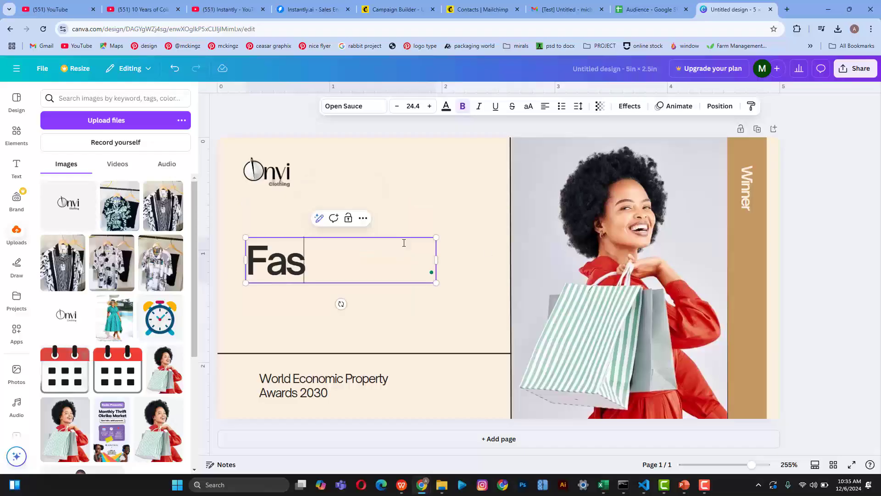
pyautogui.write('hion')
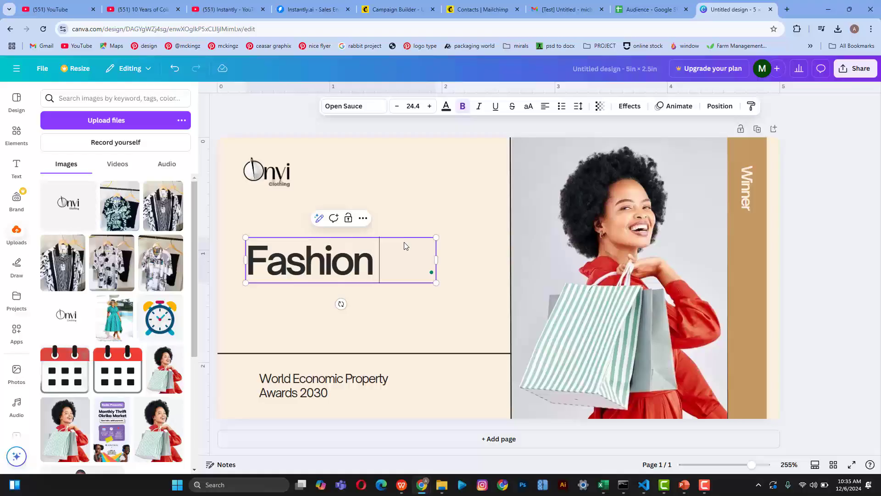
pyautogui.write(' sale i')
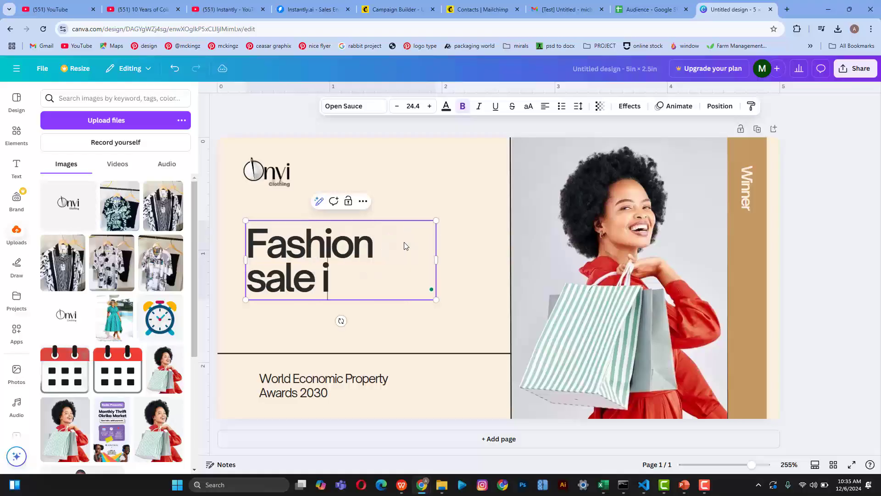
pyautogui.press('BackSpace')
pyautogui.write('on th')
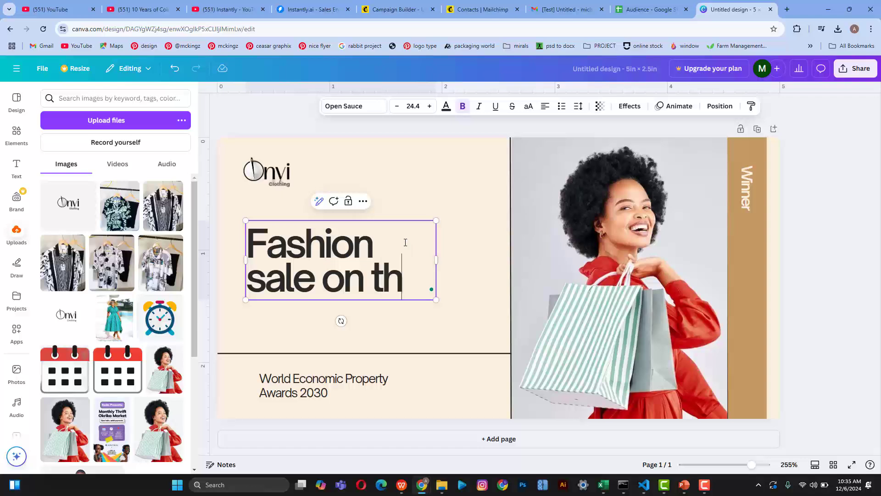
pyautogui.write('egoal')
pyautogui.press('BackSpace')
pyautogui.press('BackSpace')
pyautogui.press('BackSpace')
pyautogui.press('BackSpace')
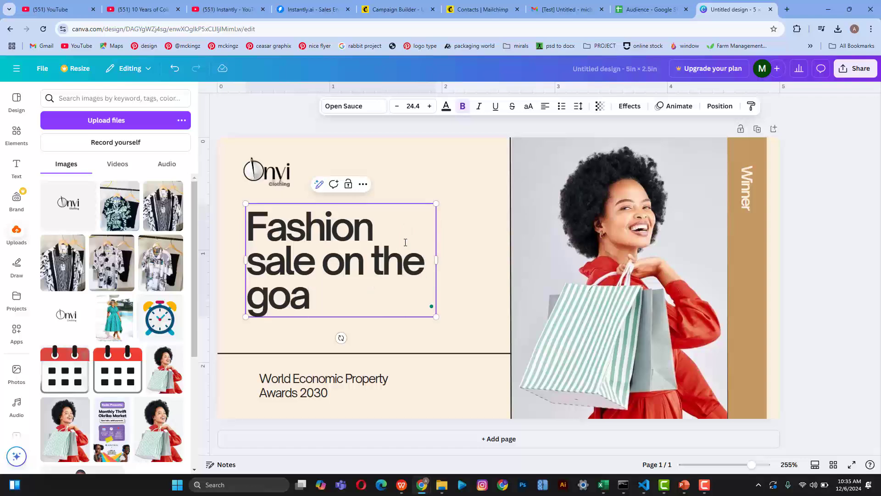
pyautogui.write('Goal')
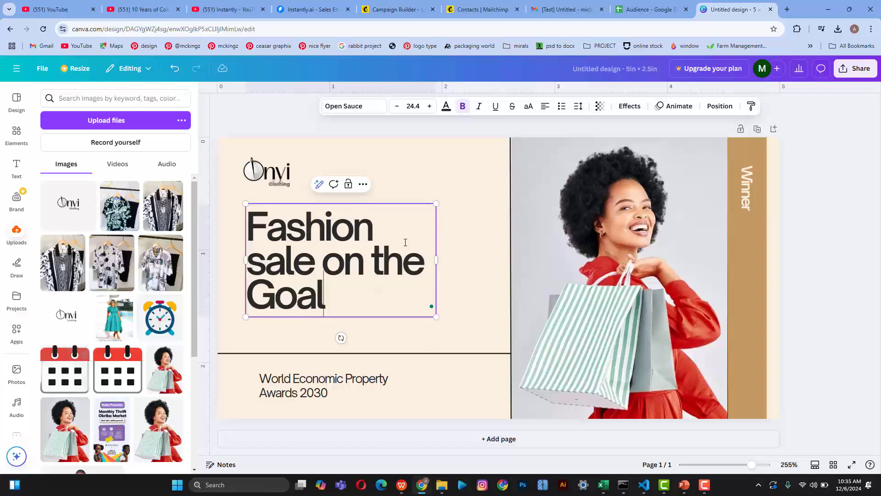
pyautogui.moveTo(259, 264); pyautogui.dragTo(247, 263)
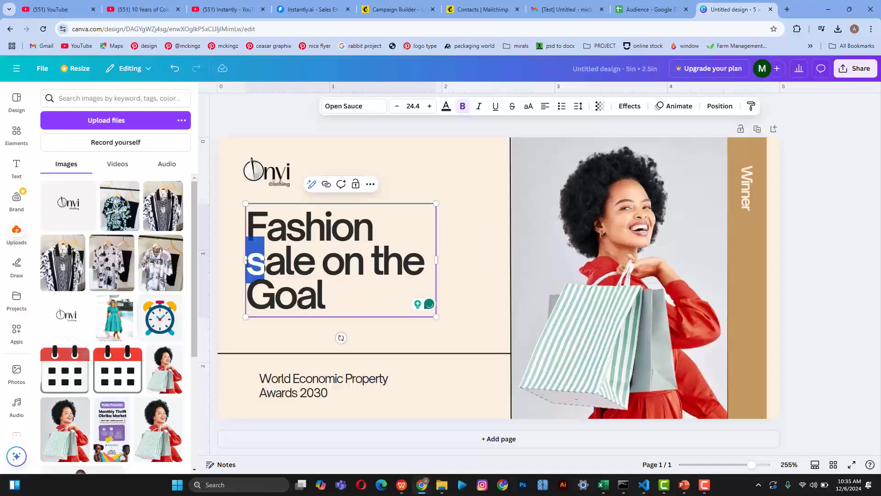
pyautogui.write('S')
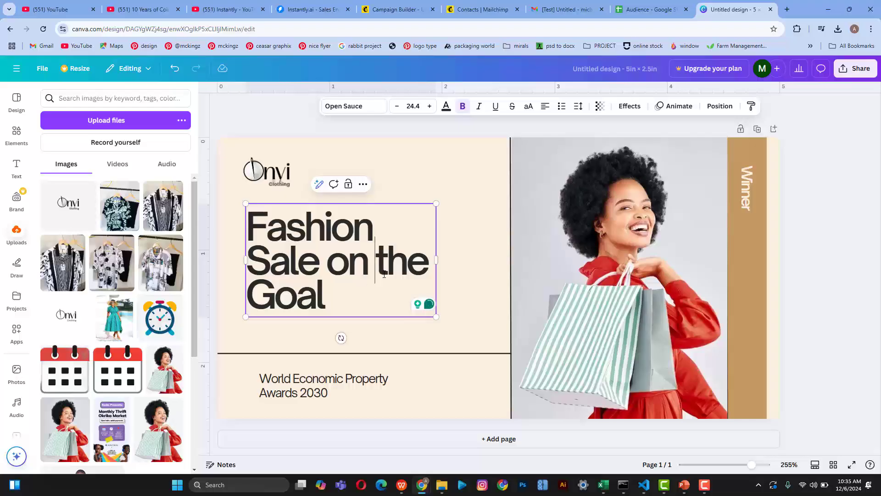
pyautogui.press('Return')
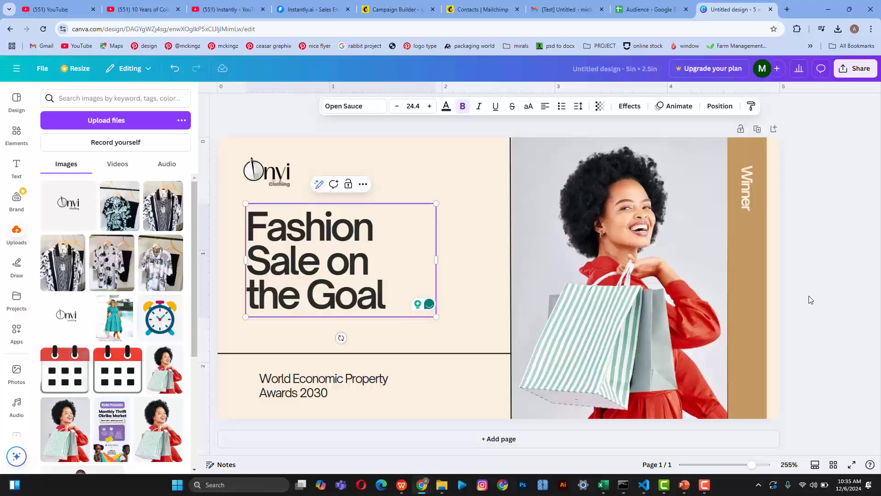
# Step: Shift the headline text box slightly to the left
pyautogui.click(809, 296)
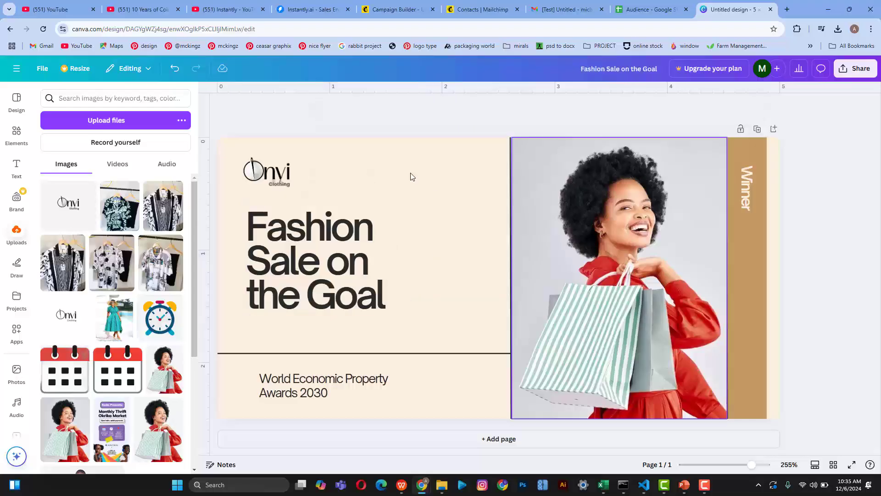
pyautogui.click(299, 250)
pyautogui.moveTo(313, 236); pyautogui.dragTo(309, 234)
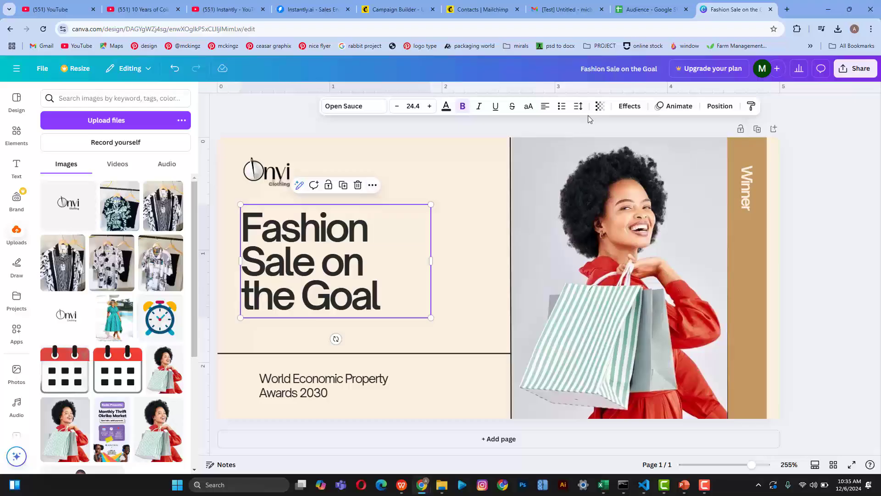
# Step: Set the headline line spacing to 1.05 and widen the box so 'Fashion Sale' fits one line
pyautogui.click(578, 106)
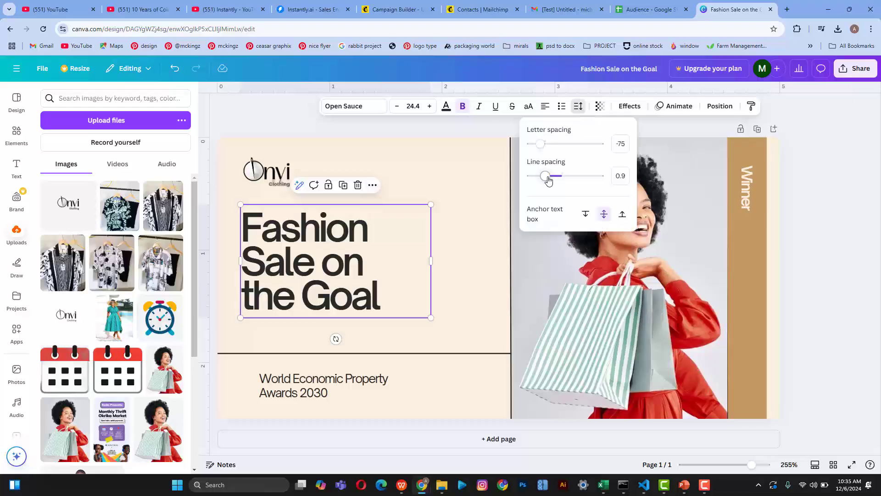
pyautogui.moveTo(548, 178); pyautogui.dragTo(550, 180)
pyautogui.click(770, 226)
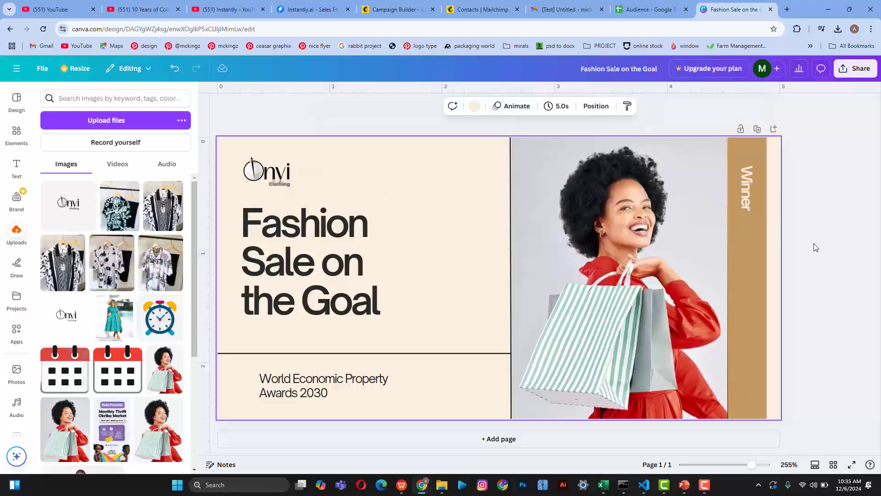
pyautogui.click(297, 280)
pyautogui.moveTo(431, 260); pyautogui.dragTo(489, 260)
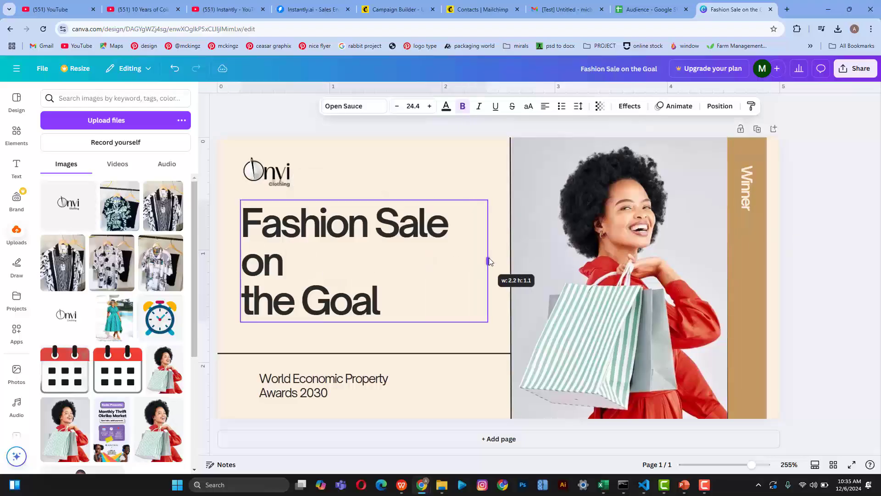
# Step: Join 'on the Goal' onto one line and nudge the headline down and left
pyautogui.doubleClick(254, 295)
pyautogui.click(253, 296)
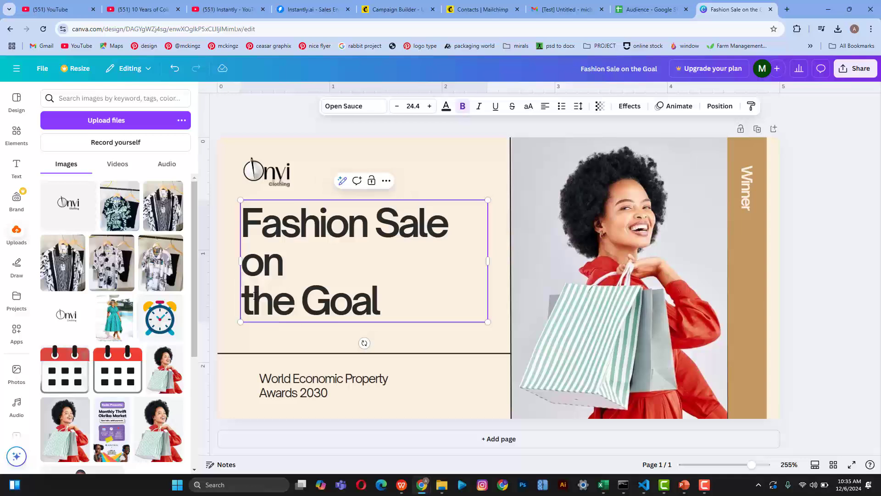
pyautogui.press('BackSpace')
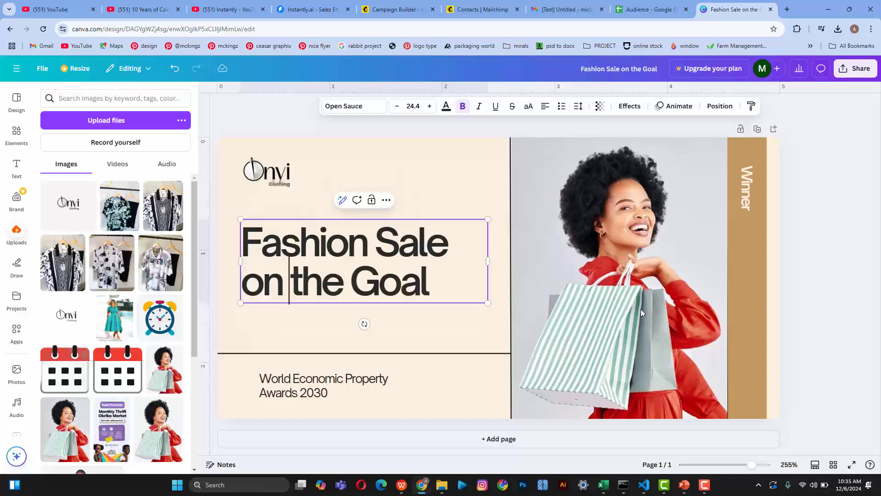
pyautogui.click(822, 298)
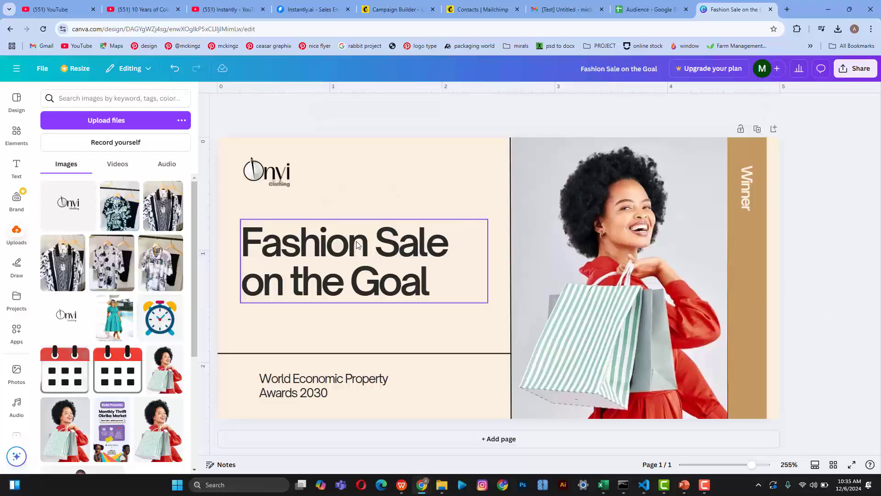
pyautogui.moveTo(359, 245); pyautogui.dragTo(353, 250)
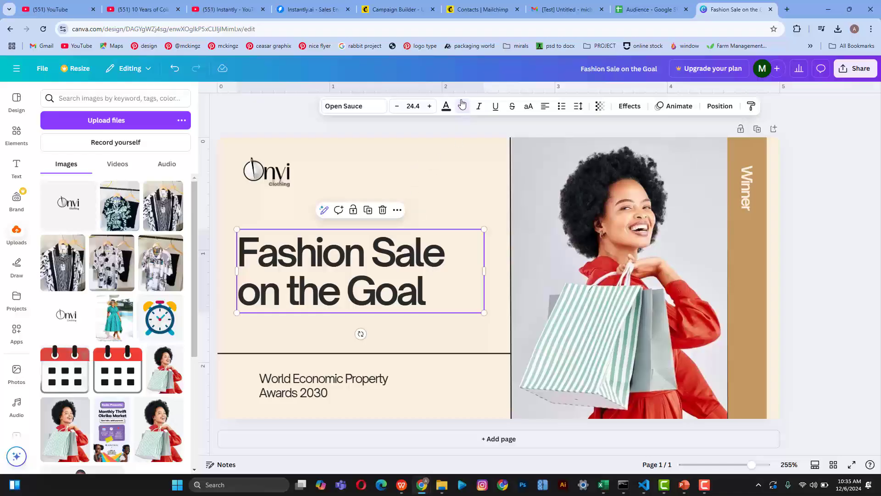
# Step: Shrink the headline to size 20.4, narrow it to wrap after 'Sale', and append '...'
pyautogui.click(398, 107)
pyautogui.click(397, 106)
pyautogui.click(398, 107)
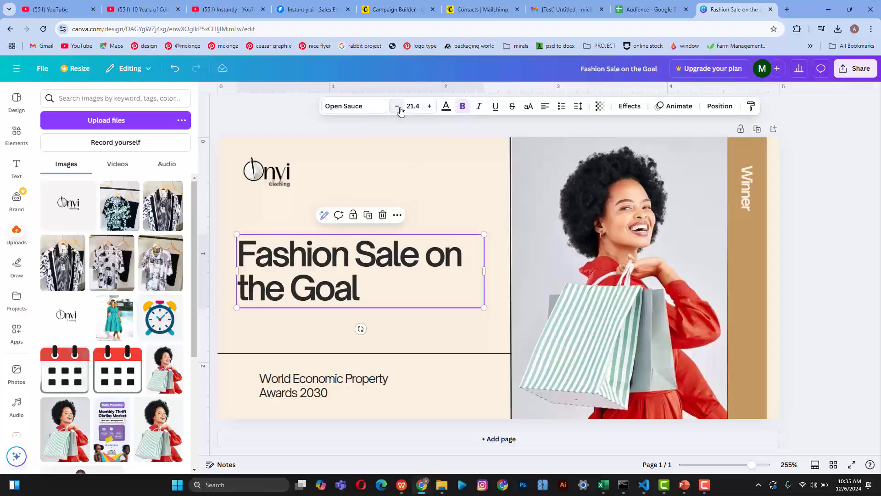
pyautogui.click(397, 106)
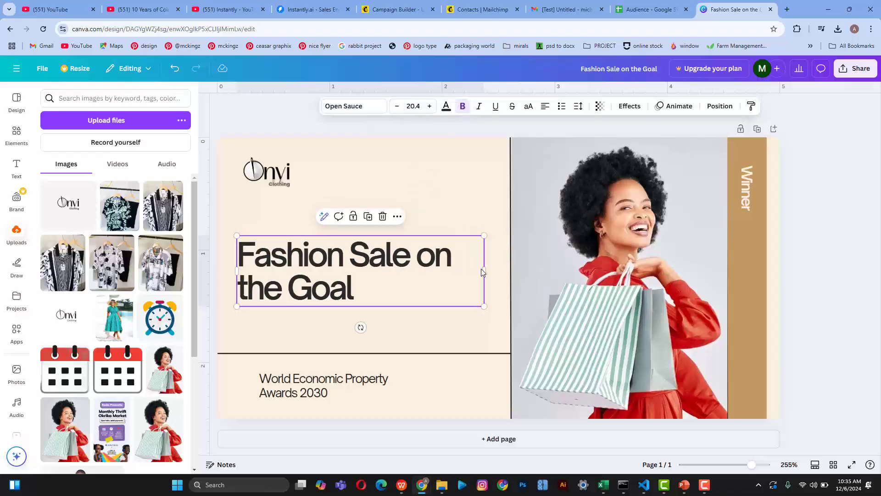
pyautogui.moveTo(484, 271); pyautogui.dragTo(446, 261)
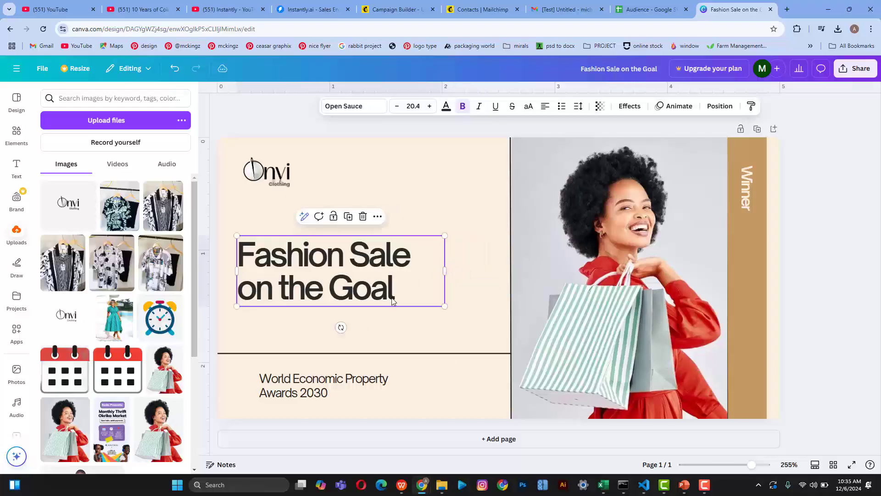
pyautogui.click(395, 300)
pyautogui.write('...')
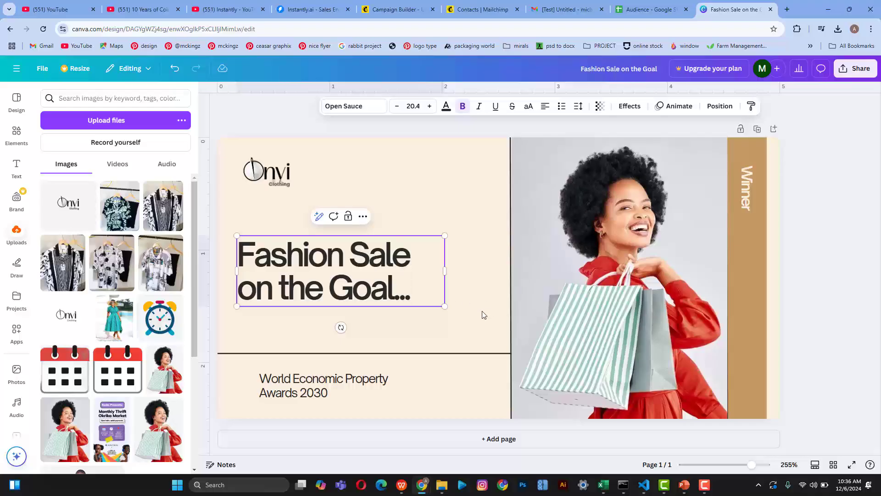
# Step: Move the award text left and up and select its text for replacement
pyautogui.moveTo(335, 381); pyautogui.dragTo(310, 372)
pyautogui.doubleClick(311, 372)
pyautogui.tripleClick(311, 372)
# Step: Replace the award text with the tagline '#It a one time deal, don't miss it'
pyautogui.hotkey('ctrl', 'a')
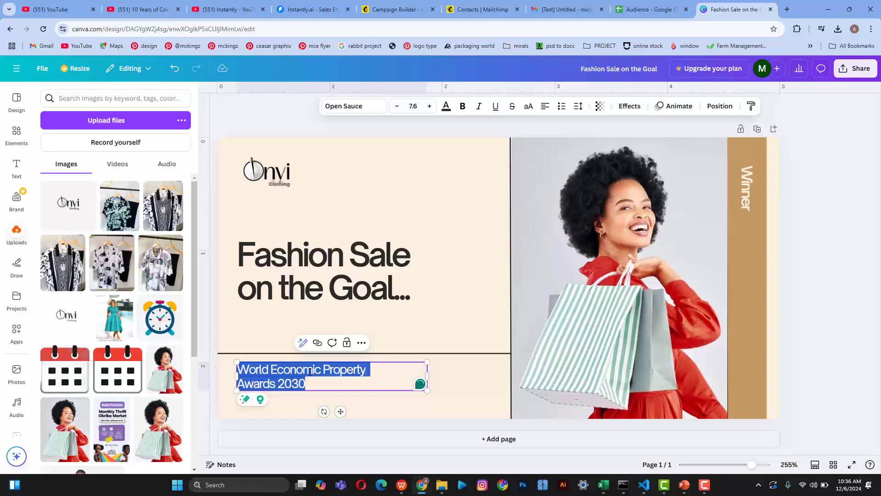
pyautogui.write('@')
pyautogui.press('BackSpace')
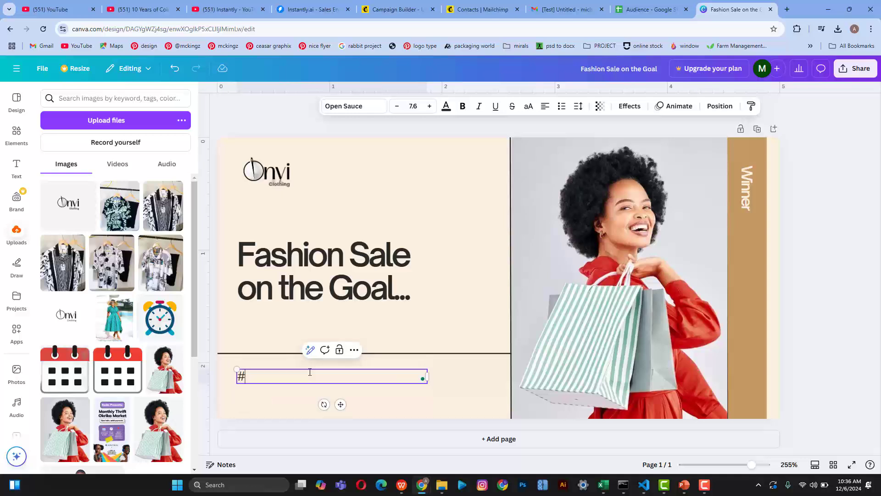
pyautogui.write('#it')
pyautogui.write('It a')
pyautogui.write(' one t')
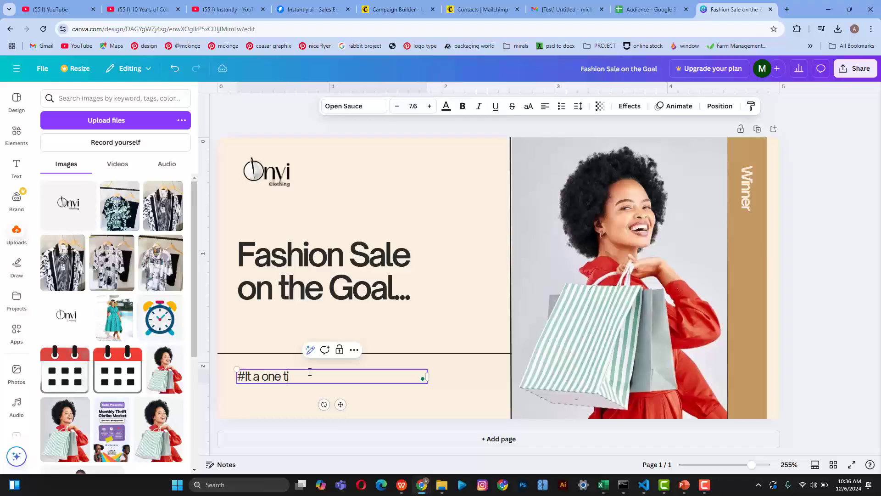
pyautogui.write('ime deal, don’t miss it')
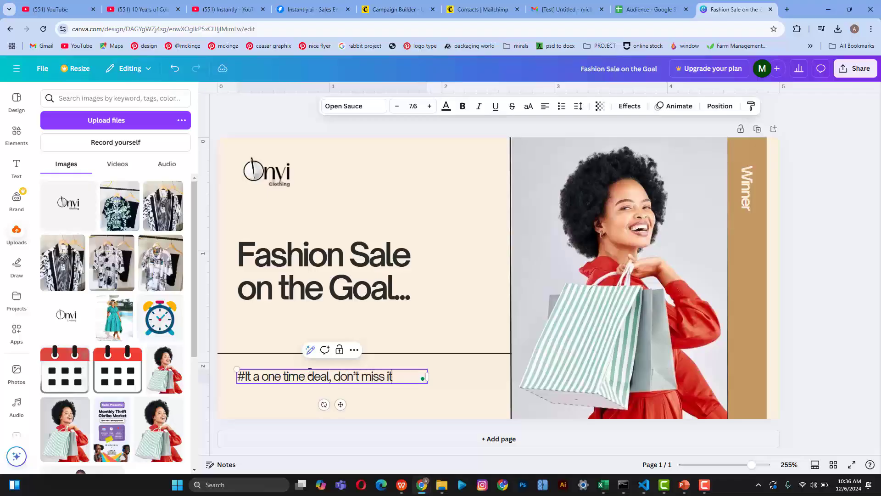
pyautogui.press('Escape')
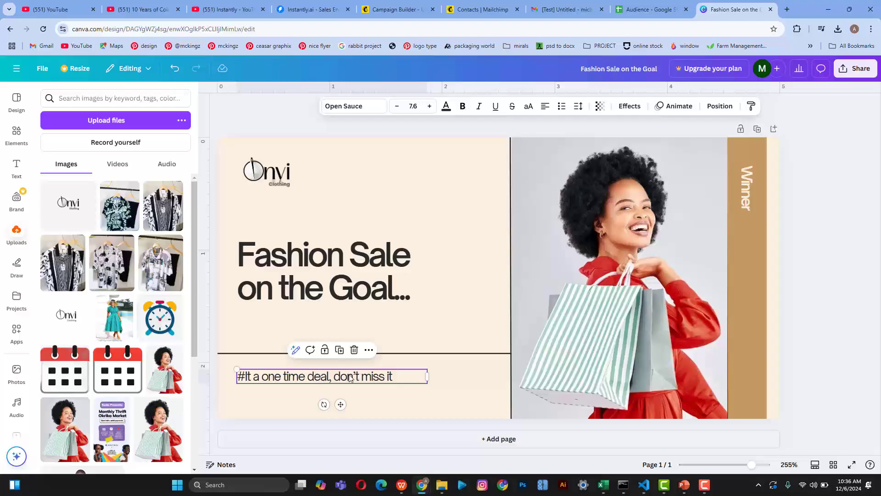
# Step: Nudge the tagline left and down, lower the divider line, and raise the headline slightly
pyautogui.moveTo(351, 377); pyautogui.dragTo(344, 382)
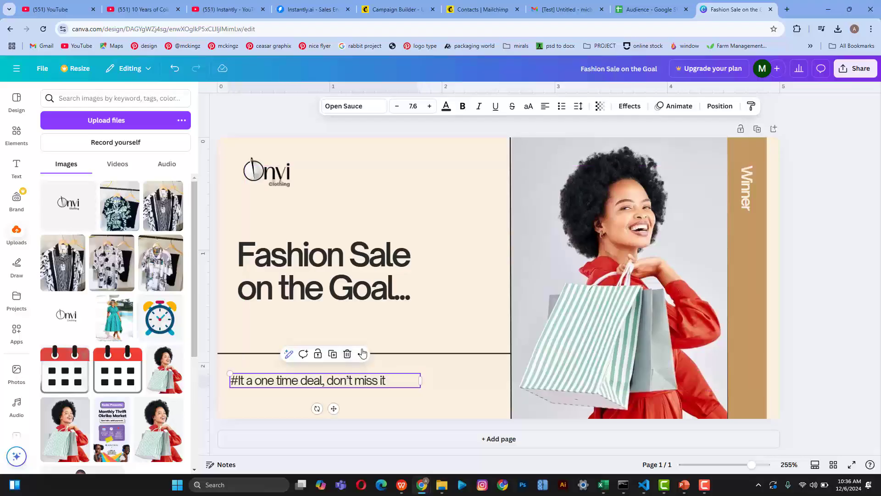
pyautogui.moveTo(394, 353); pyautogui.dragTo(371, 393)
pyautogui.moveTo(378, 267); pyautogui.dragTo(402, 259)
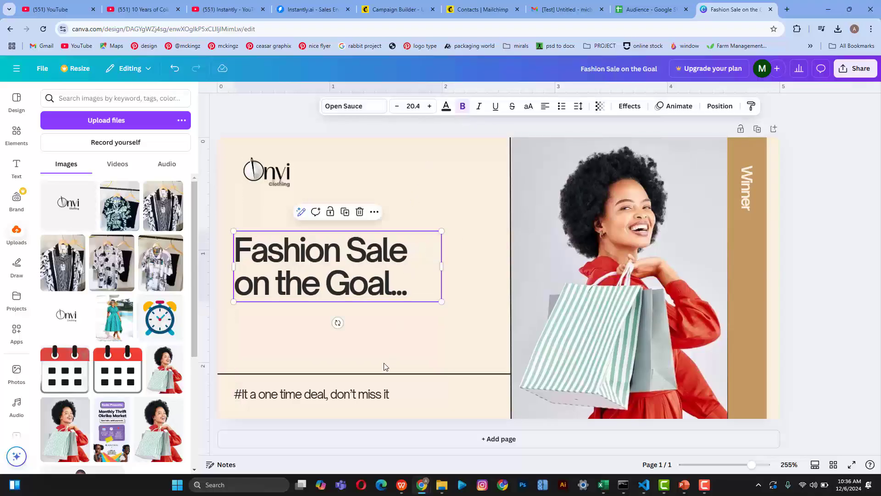
# Step: Color the tagline red (#CB2F22) by sampling the model's dress with the eyedropper
pyautogui.click(366, 397)
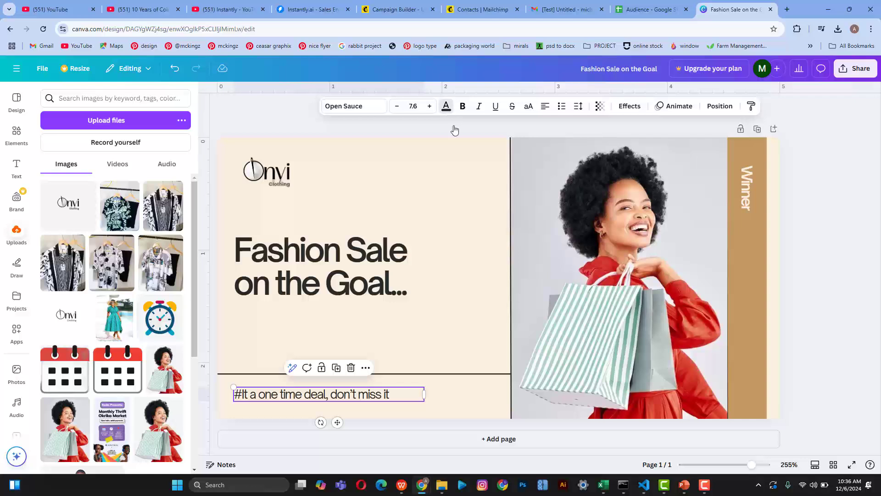
pyautogui.click(446, 106)
pyautogui.click(51, 167)
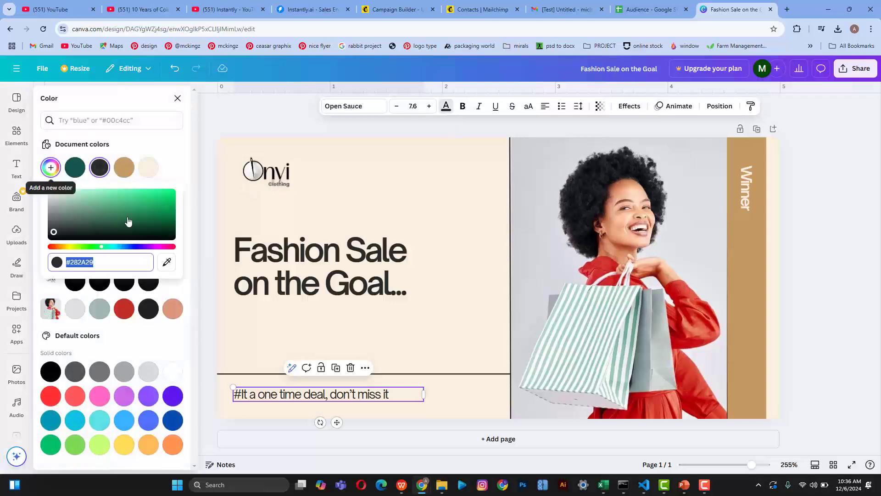
pyautogui.click(167, 263)
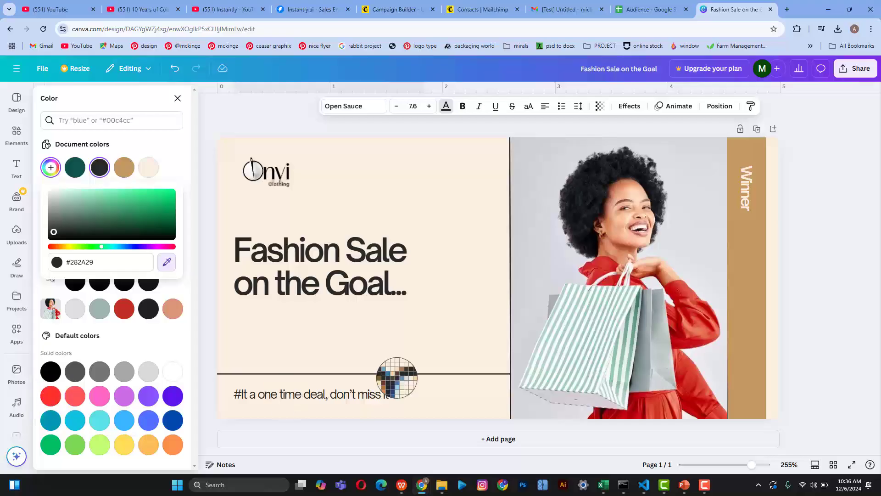
pyautogui.click(689, 384)
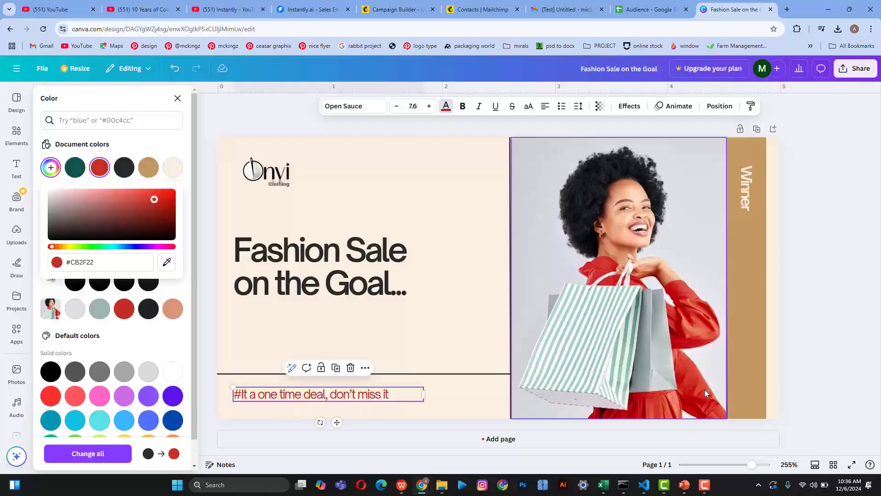
pyautogui.press('Escape')
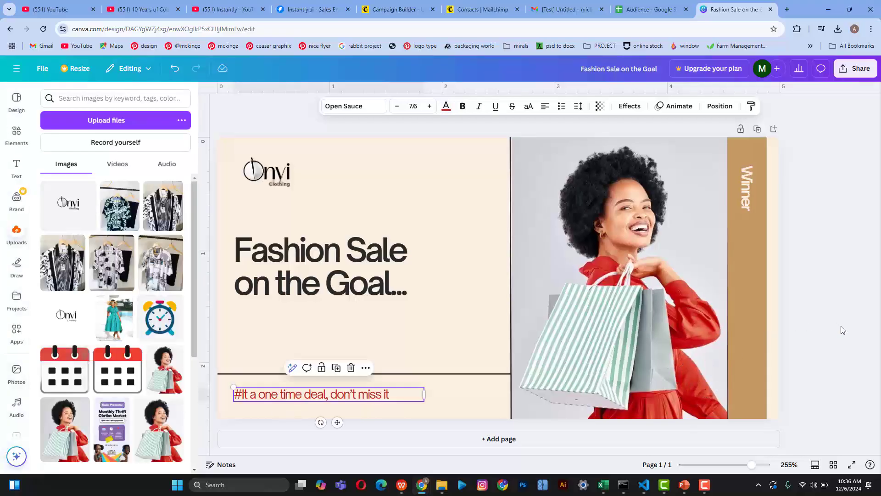
pyautogui.click(841, 326)
# Step: Duplicate the red tagline and place the copy just below the headline
pyautogui.click(385, 266)
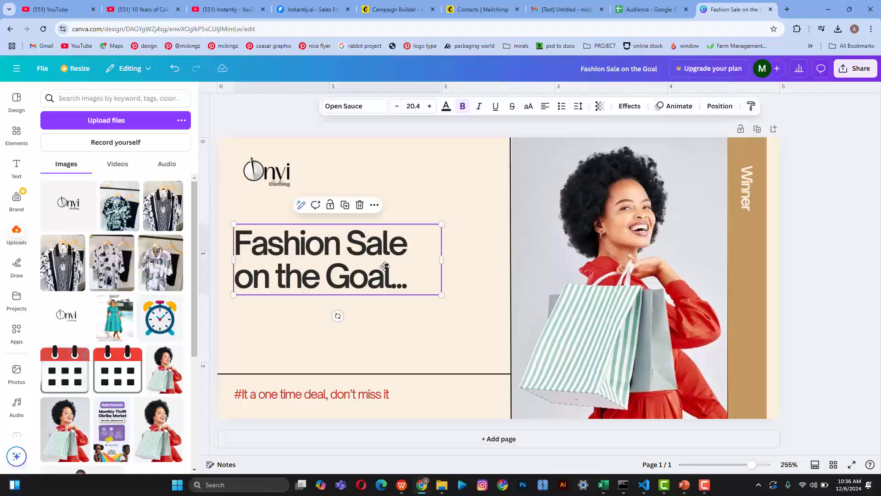
pyautogui.click(351, 395)
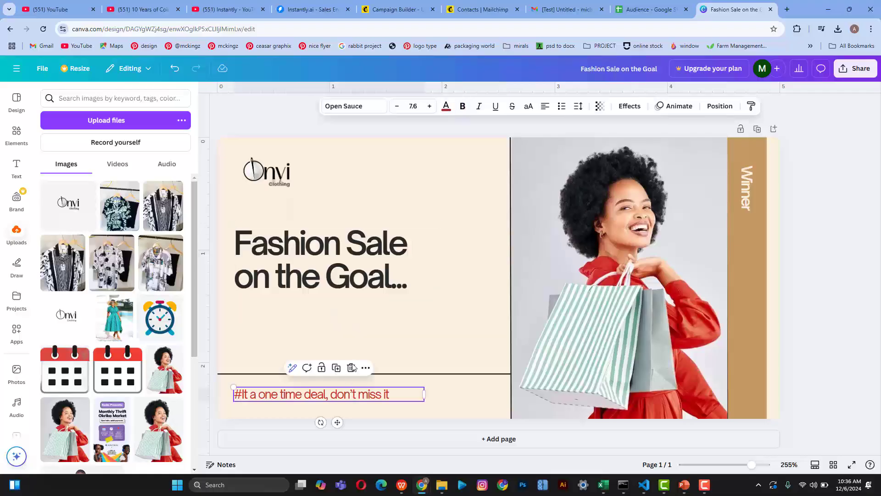
pyautogui.moveTo(351, 395); pyautogui.dragTo(351, 310)
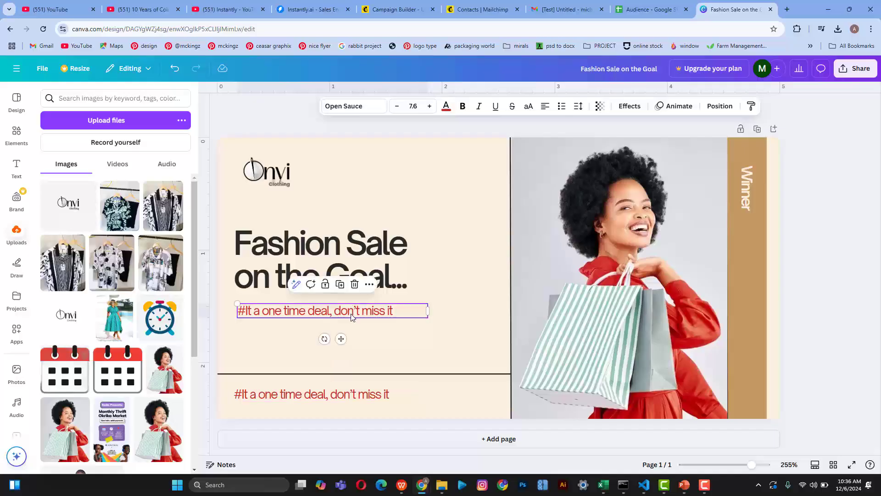
# Step: Replace the copied tagline text with 'Quality cloth' as the first feature line
pyautogui.doubleClick(351, 314)
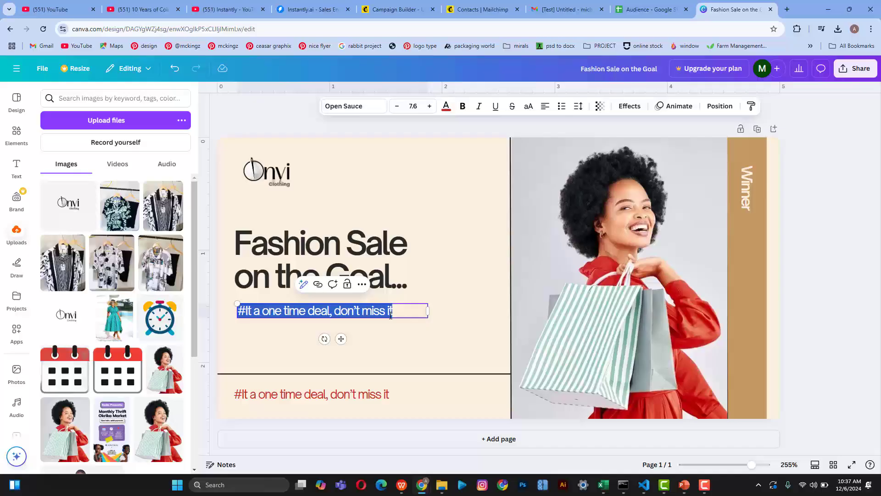
pyautogui.press('BackSpace')
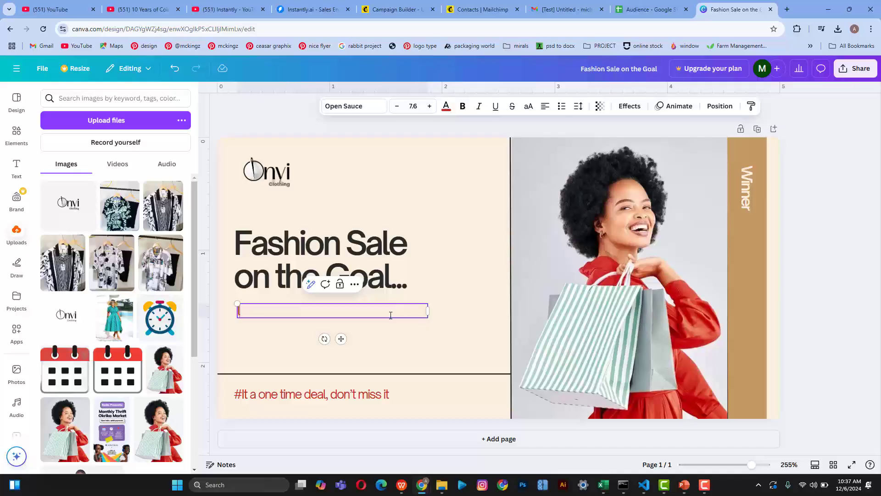
pyautogui.write('NOW')
pyautogui.press('BackSpace')
pyautogui.press('BackSpace')
pyautogui.press('BackSpace')
pyautogui.write('Lwo')
pyautogui.write('ow')
pyautogui.write('e')
pyautogui.press('BackSpace')
pyautogui.press('BackSpace')
pyautogui.press('BackSpace')
pyautogui.press('BackSpace')
pyautogui.write('Quality Mater')
pyautogui.press('BackSpace')
pyautogui.press('BackSpace')
pyautogui.press('BackSpace')
pyautogui.write('ma')
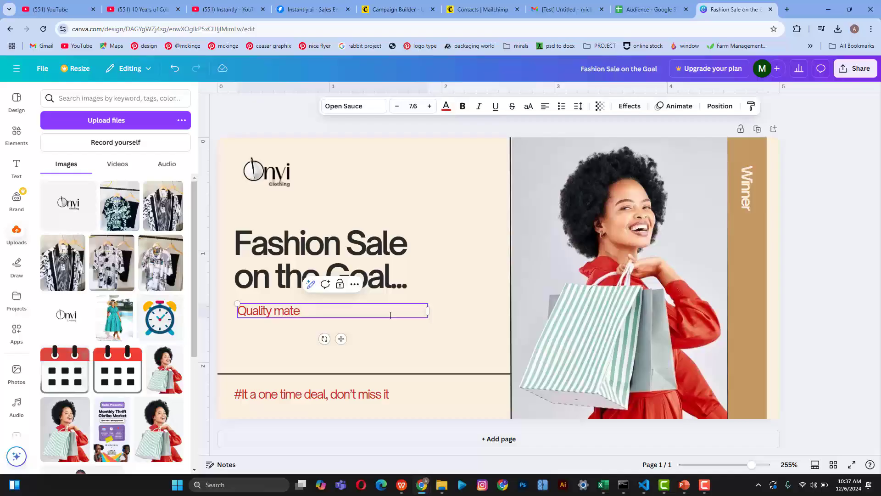
pyautogui.write('te')
pyautogui.press('BackSpace')
pyautogui.press('BackSpace')
pyautogui.press('BackSpace')
pyautogui.press('BackSpace')
pyautogui.write('cloth')
pyautogui.press('Return')
# Step: Add the feature lines 'Affordable rate' and 'Durable and Luxury' below it
pyautogui.write('A')
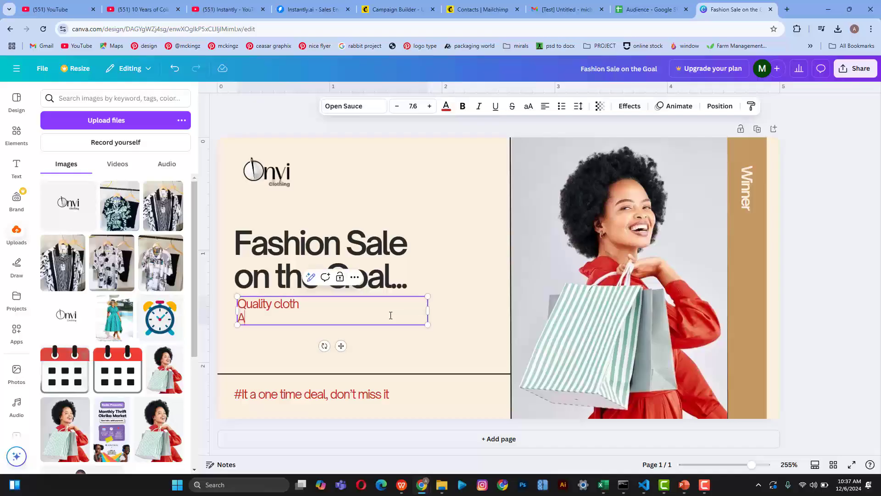
pyautogui.write('ffordable rate')
pyautogui.press('Return')
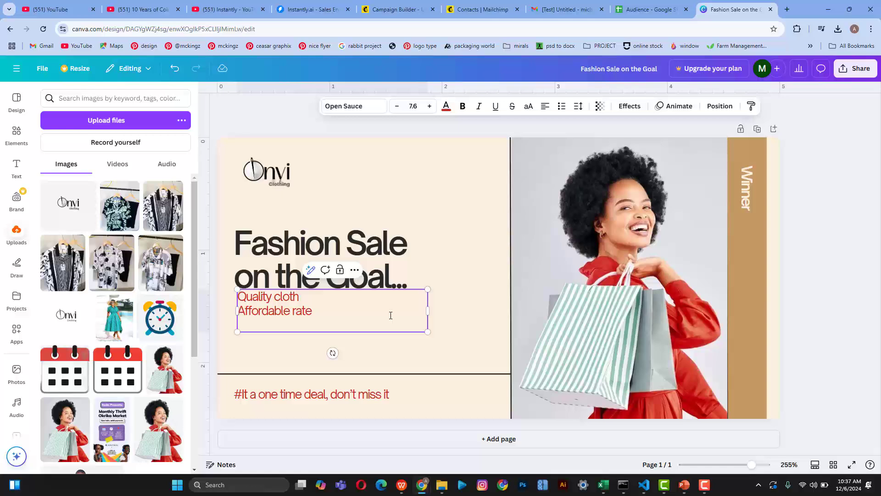
pyautogui.write('Dura')
pyautogui.write('be')
pyautogui.write('e and last')
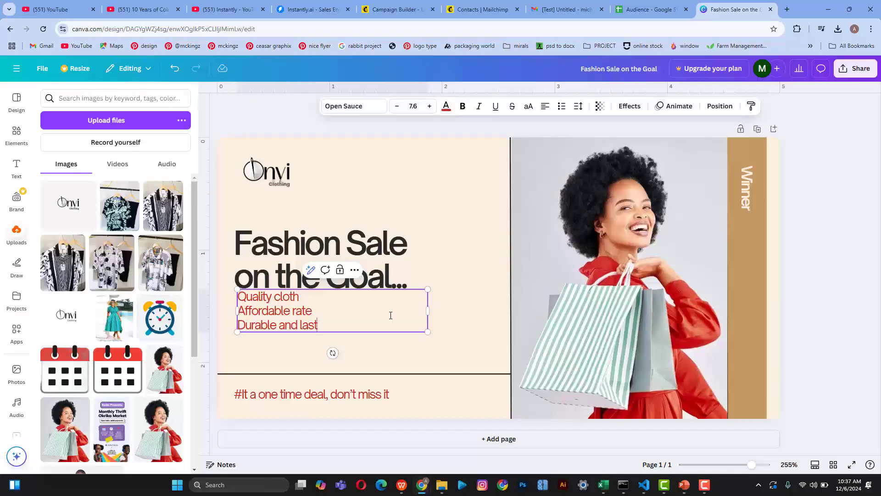
pyautogui.press('BackSpace')
pyautogui.press('BackSpace')
pyautogui.write('and Luxury')
pyautogui.press('Escape')
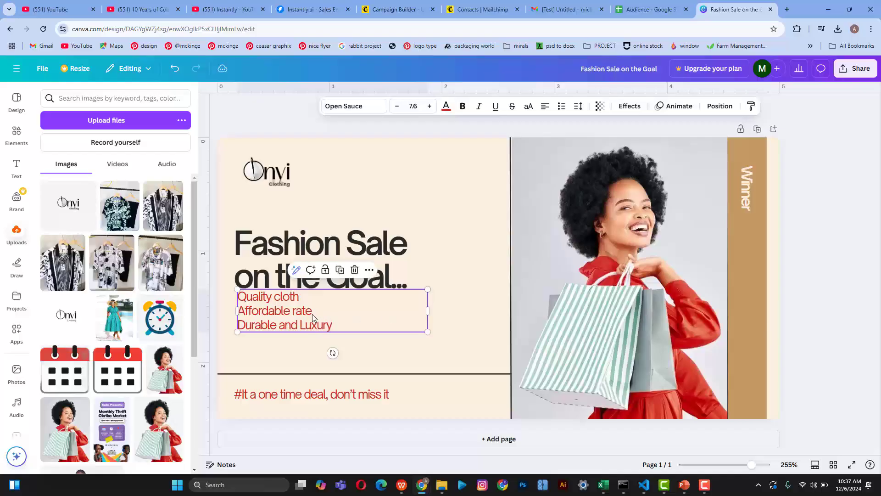
# Step: Move the feature text slightly lower, make it dark, and switch its font to Poppins
pyautogui.moveTo(280, 313); pyautogui.dragTo(280, 330)
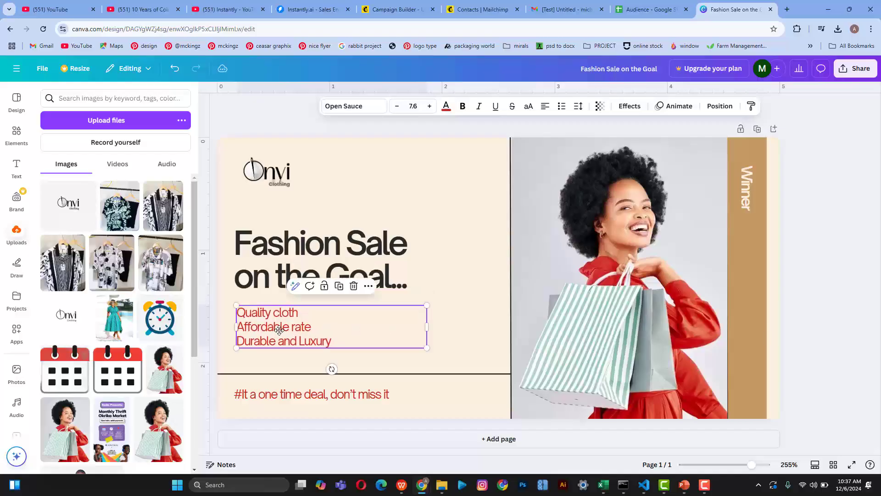
pyautogui.click(445, 115)
pyautogui.click(99, 167)
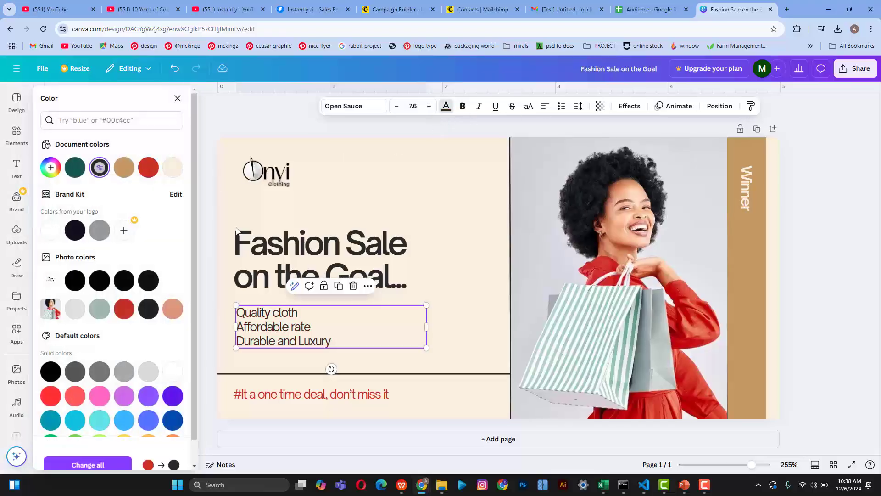
pyautogui.click(365, 109)
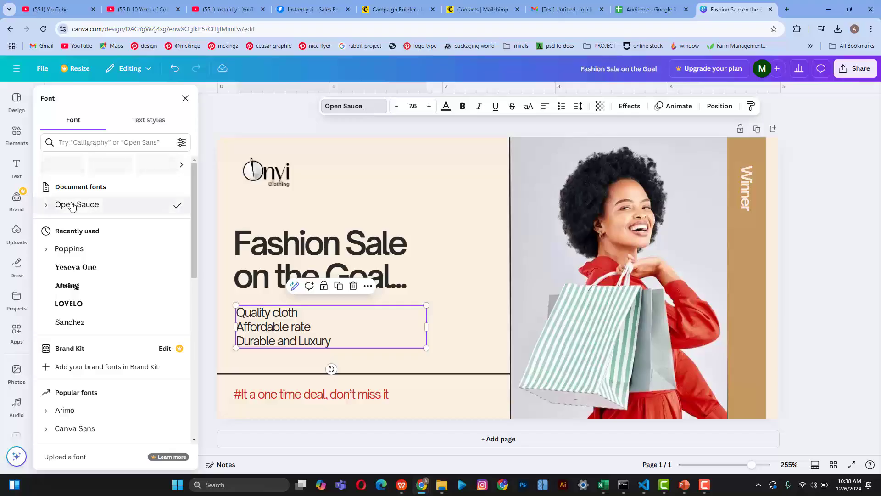
pyautogui.click(84, 258)
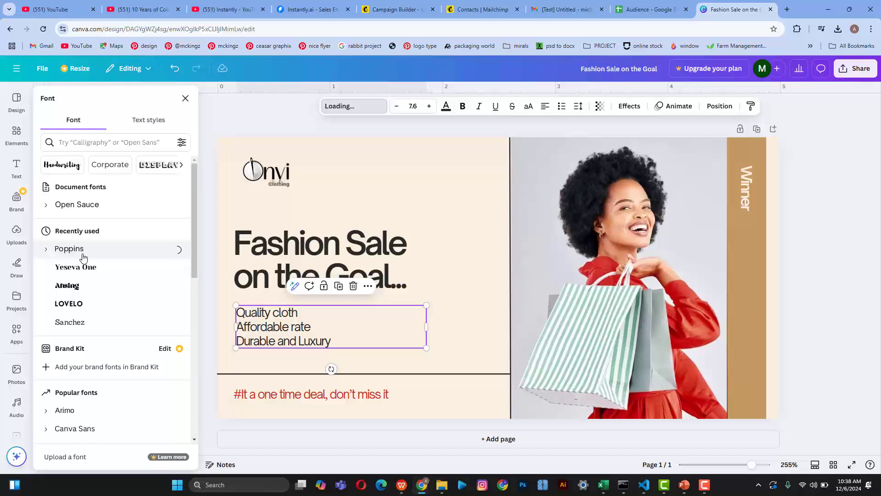
pyautogui.click(46, 251)
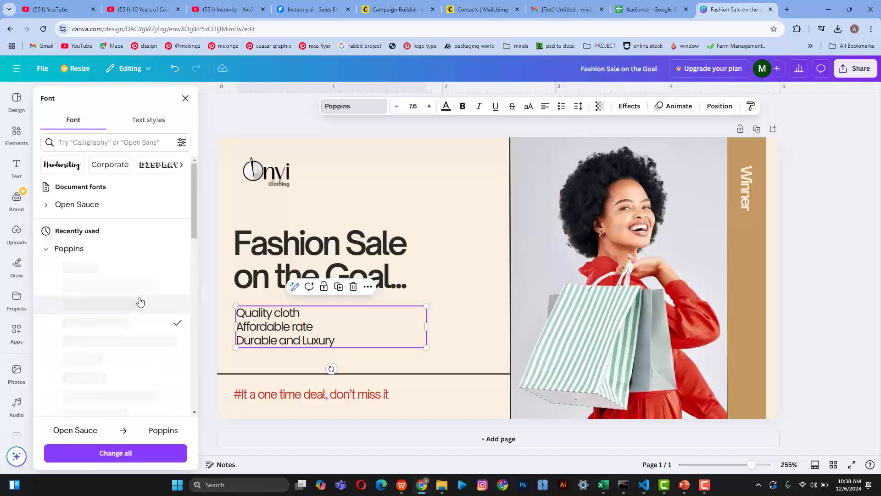
# Step: Reset the feature text letter spacing to 0 and set its size to 5.6
pyautogui.click(579, 109)
pyautogui.moveTo(541, 144); pyautogui.dragTo(548, 146)
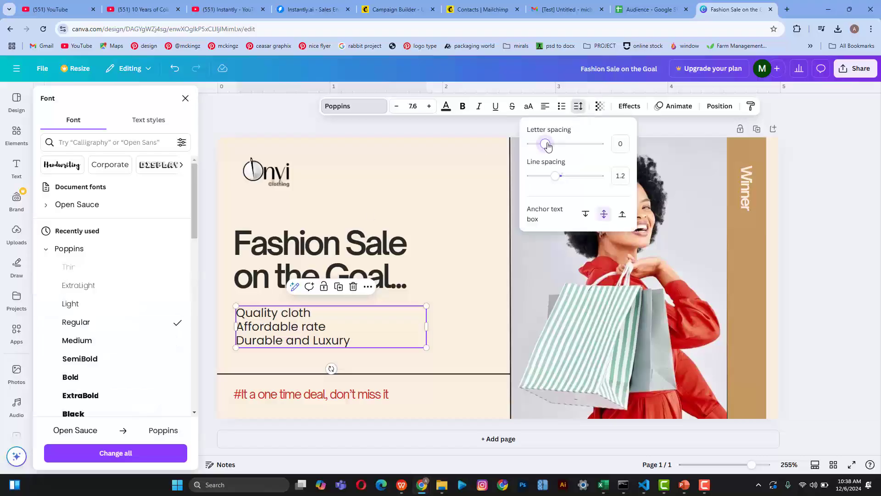
pyautogui.click(396, 108)
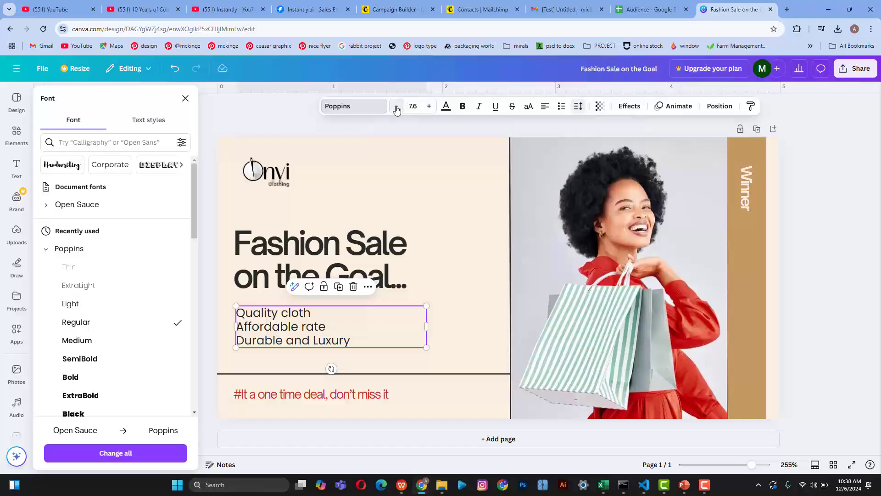
pyautogui.click(397, 108)
pyautogui.click(396, 108)
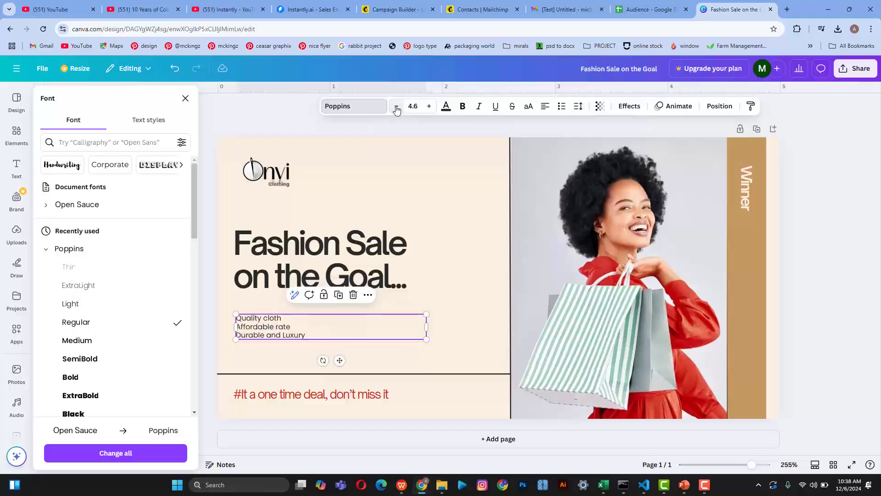
pyautogui.click(429, 107)
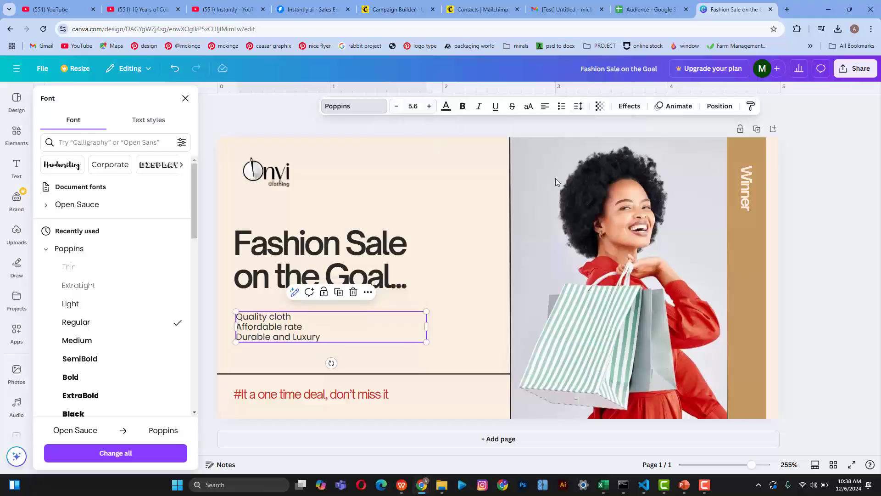
pyautogui.click(286, 327)
pyautogui.click(562, 106)
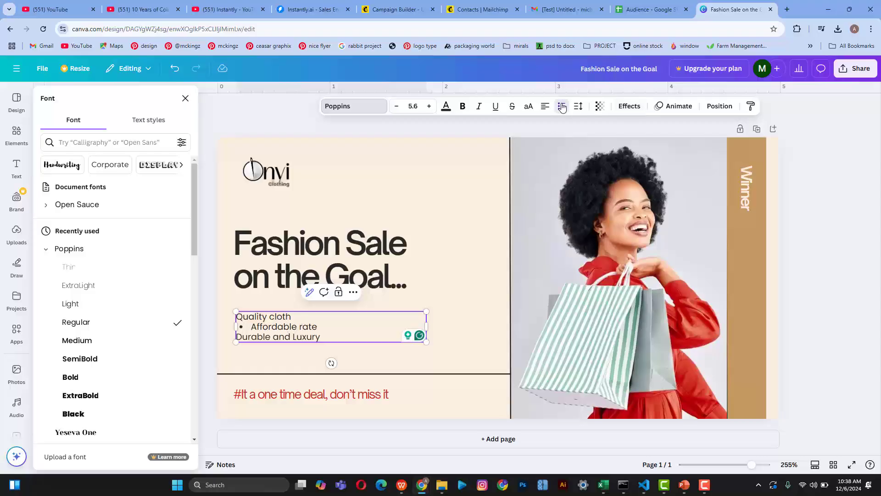
pyautogui.hotkey('ctrl', 'z')
pyautogui.press('Escape')
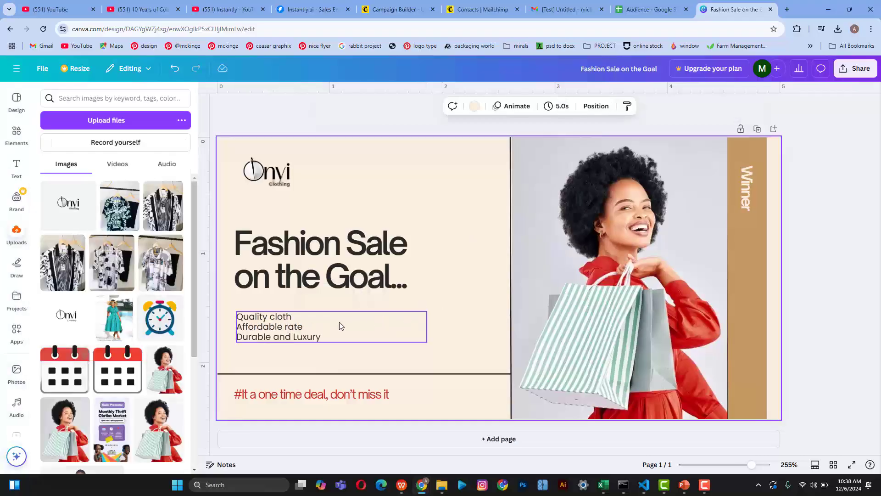
# Step: Turn the three feature lines into a bulleted list with looser spacing
pyautogui.click(561, 106)
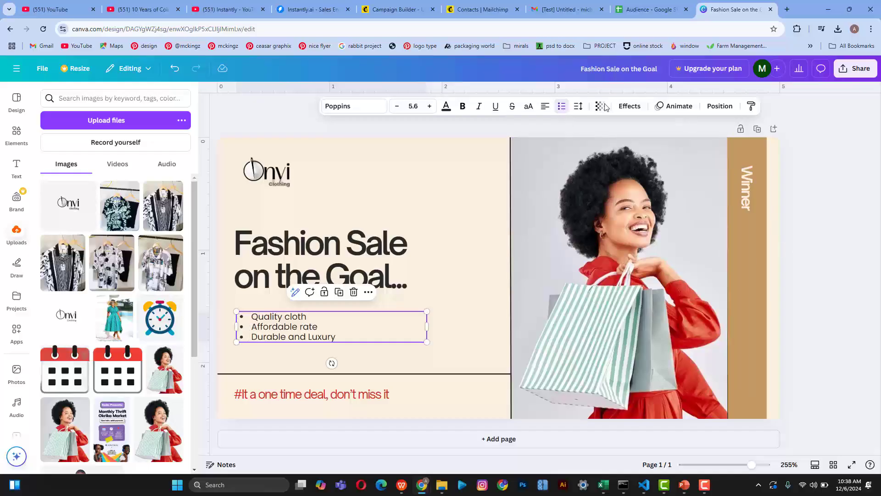
pyautogui.click(579, 106)
pyautogui.moveTo(545, 146); pyautogui.dragTo(568, 177)
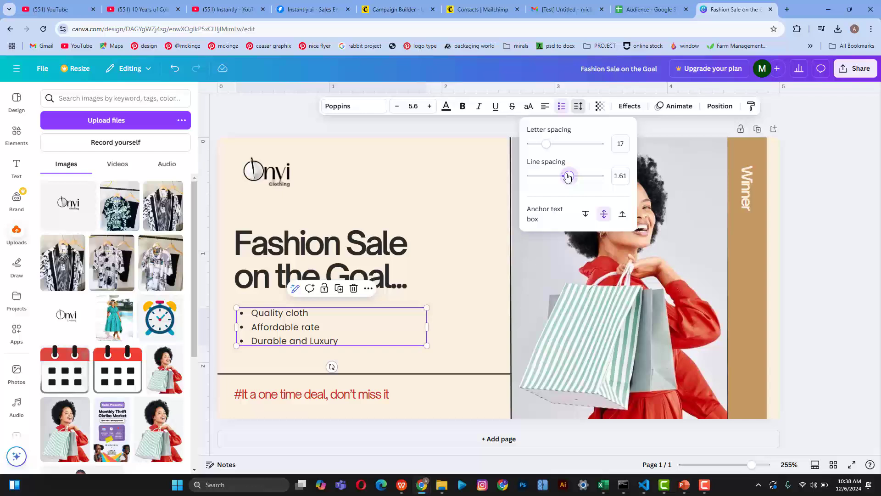
pyautogui.click(838, 181)
pyautogui.click(800, 246)
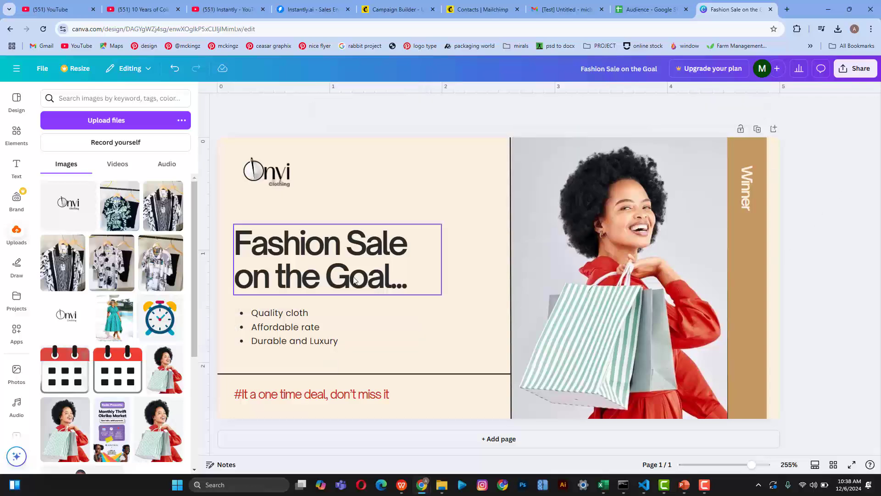
# Step: Nudge the Onvi logo up and to the left
pyautogui.click(287, 318)
pyautogui.click(289, 269)
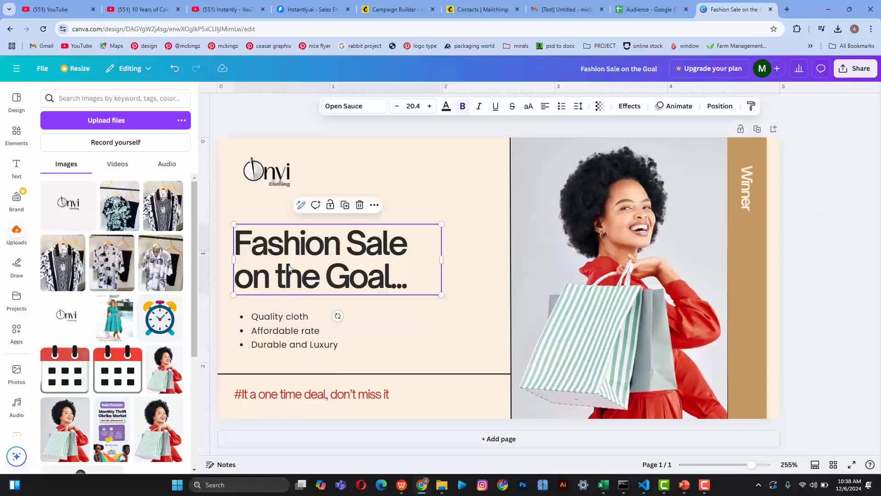
pyautogui.moveTo(283, 158); pyautogui.dragTo(273, 172)
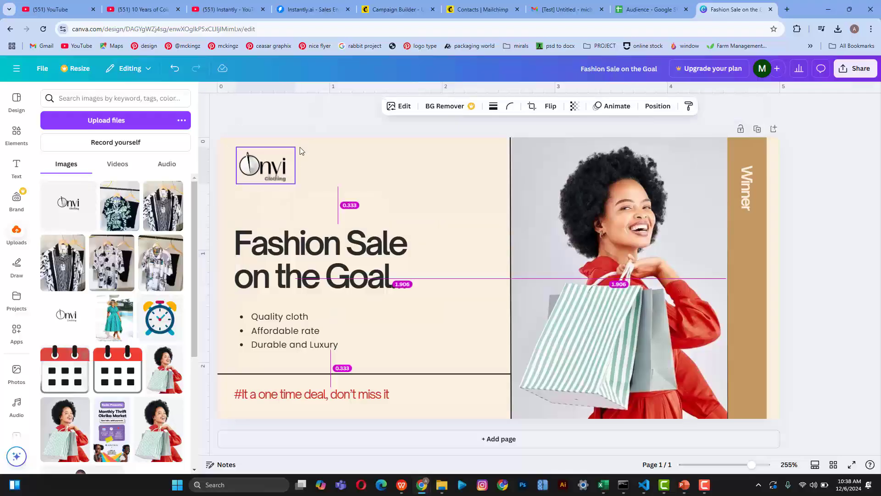
pyautogui.click(315, 127)
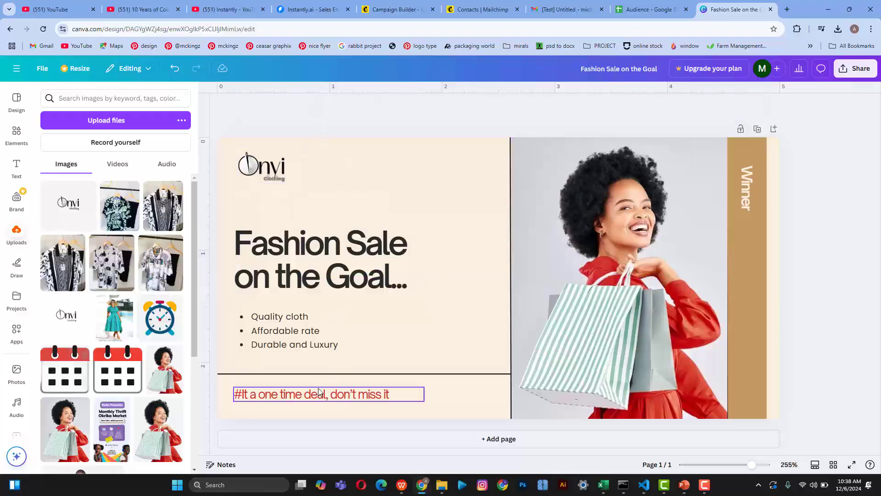
# Step: Lower the hashtag tagline, raise its line spacing to 1.4, and nudge the logo slightly left
pyautogui.moveTo(318, 394); pyautogui.dragTo(317, 398)
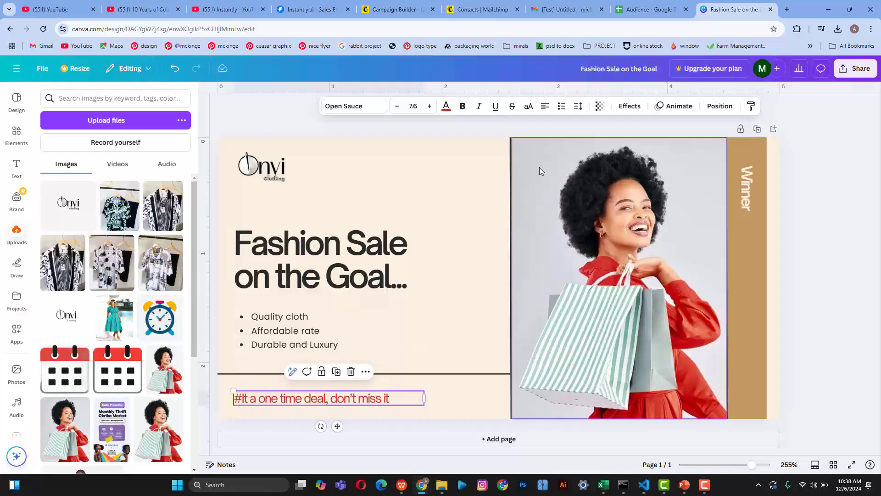
pyautogui.click(578, 106)
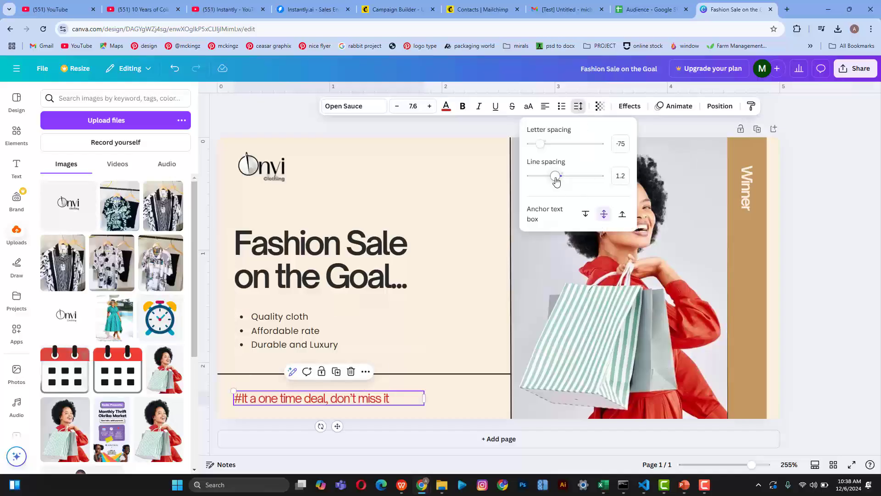
pyautogui.moveTo(557, 178); pyautogui.dragTo(563, 179)
pyautogui.click(811, 299)
pyautogui.click(811, 299)
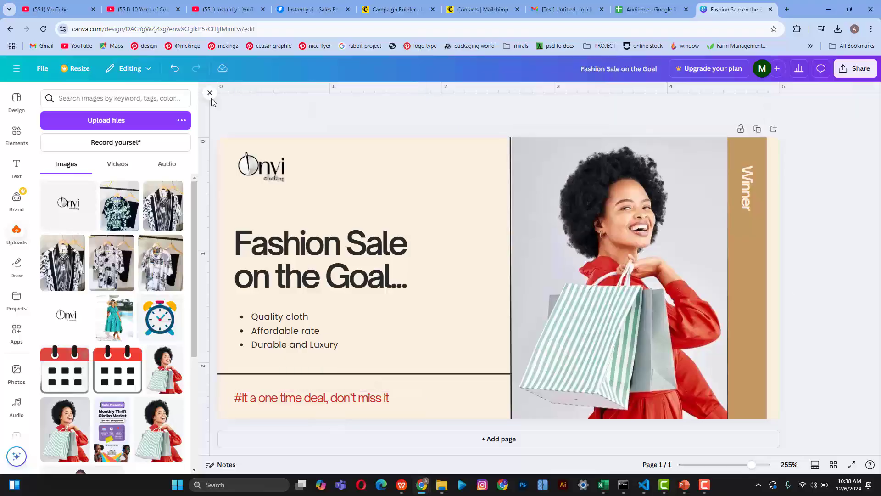
pyautogui.moveTo(278, 161); pyautogui.dragTo(279, 161)
pyautogui.click(338, 117)
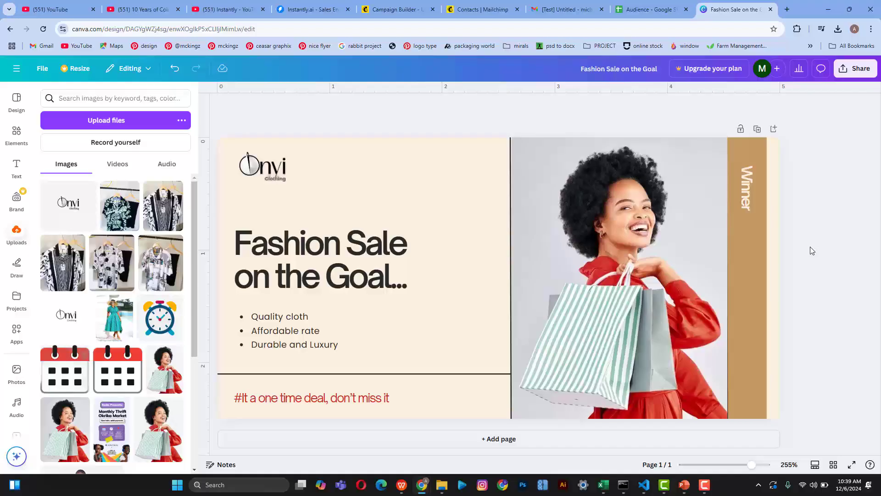
# Step: Preview the Simple, Sleek and Party page animations, then apply Rise to the banner page
pyautogui.click(323, 258)
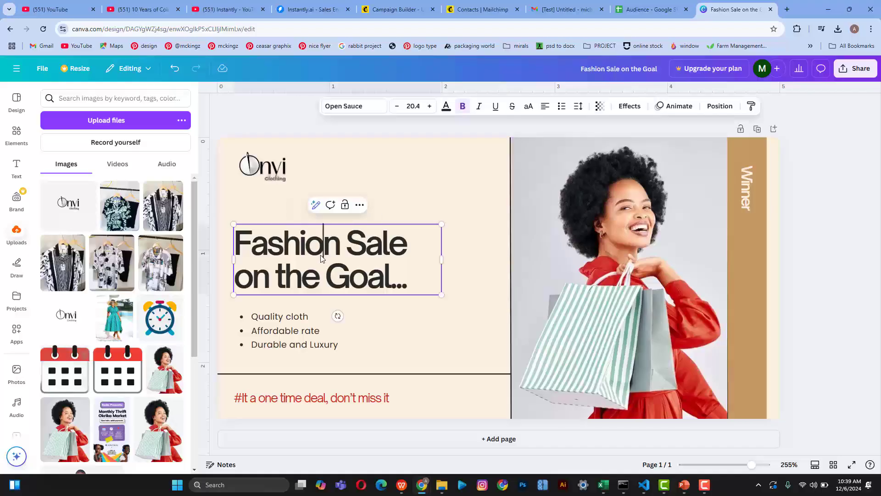
pyautogui.click(488, 163)
pyautogui.click(482, 132)
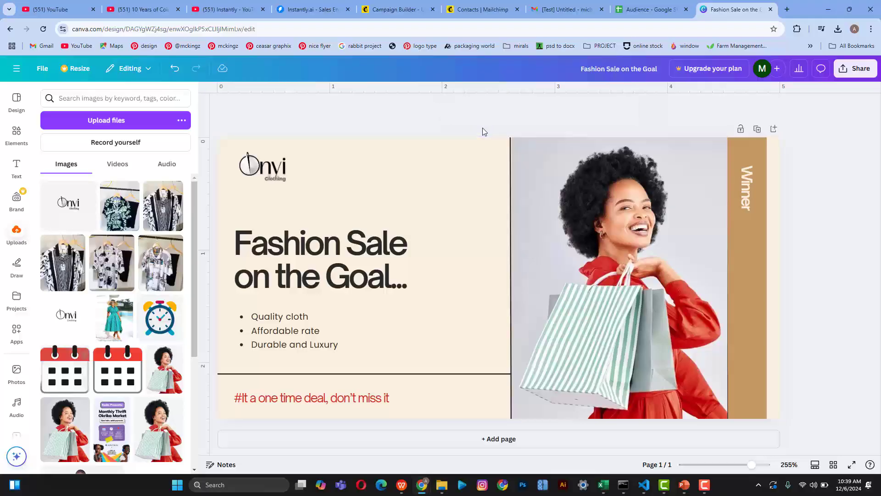
pyautogui.click(370, 221)
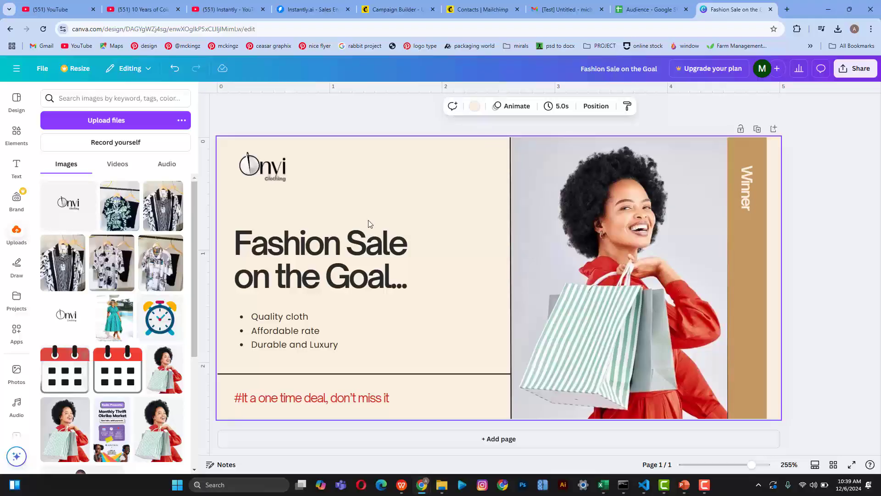
pyautogui.click(519, 107)
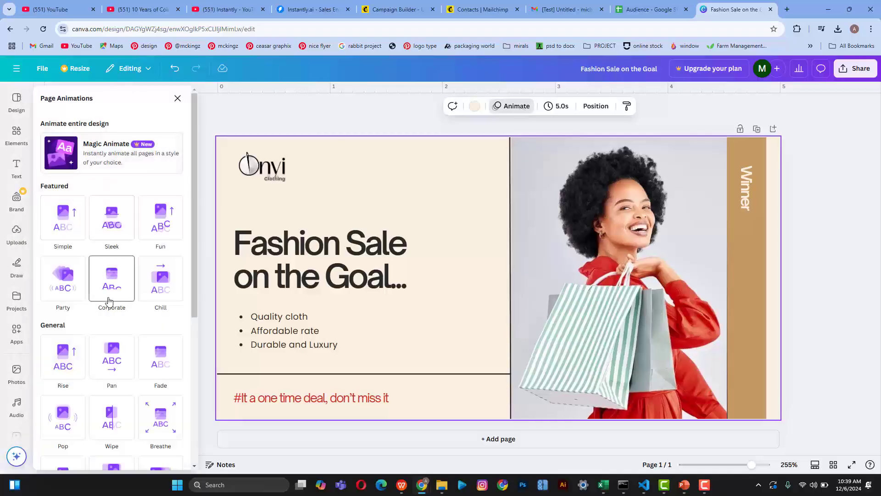
pyautogui.click(67, 239)
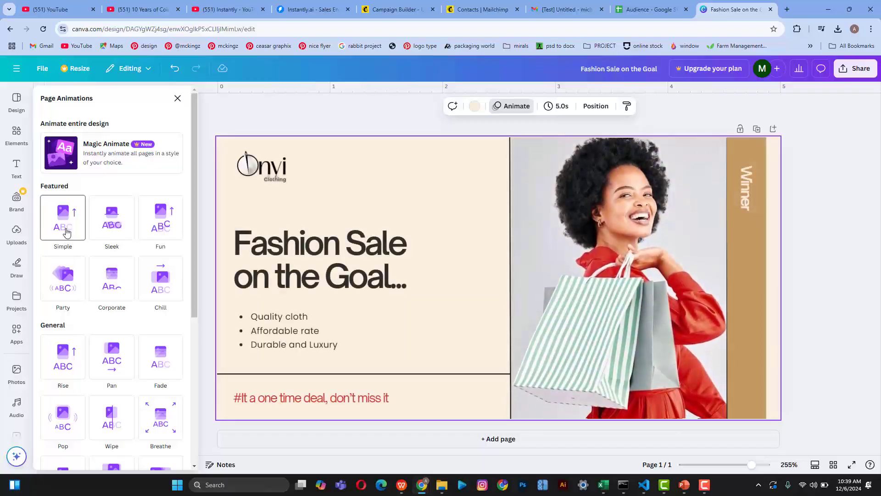
pyautogui.click(108, 218)
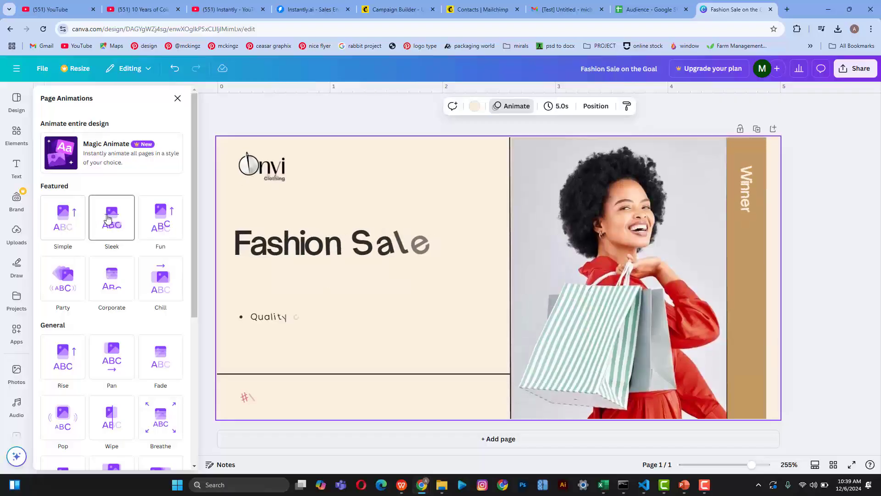
pyautogui.click(73, 287)
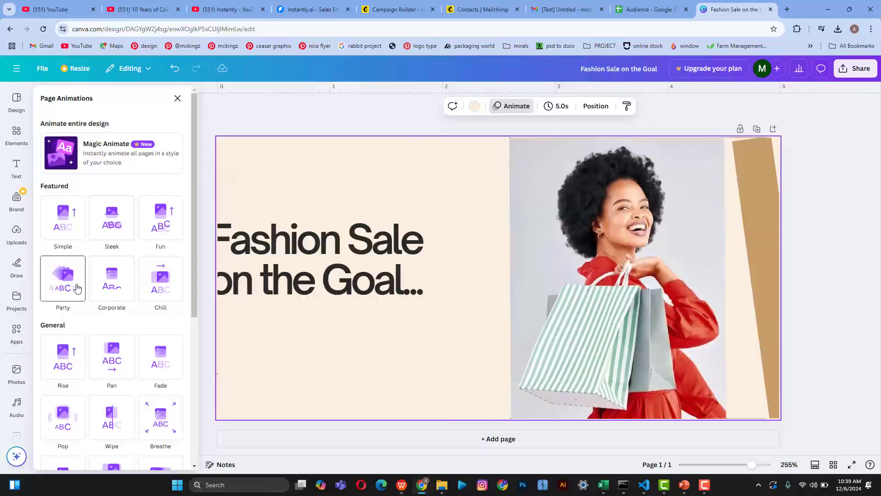
pyautogui.click(75, 363)
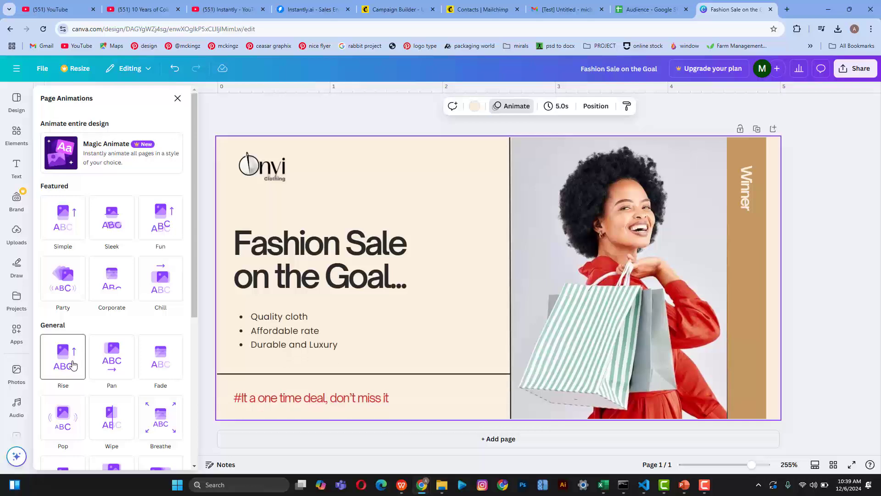
pyautogui.click(73, 365)
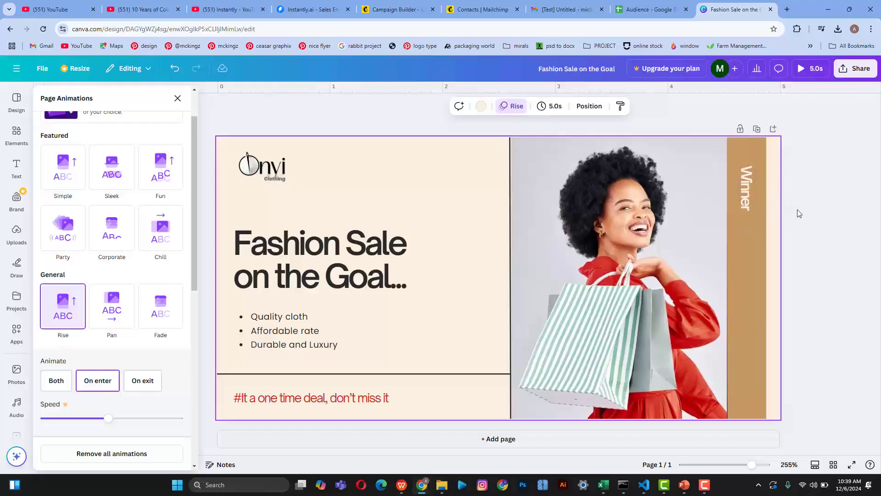
# Step: Delete the vertical Winner text and widen the tan strip to the page's right edge
pyautogui.click(747, 191)
pyautogui.press('Delete')
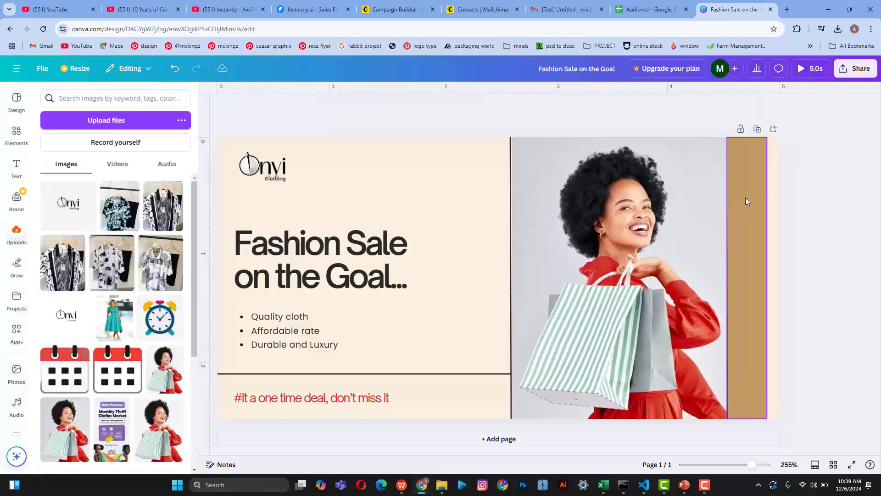
pyautogui.click(750, 197)
pyautogui.moveTo(766, 279); pyautogui.dragTo(782, 275)
pyautogui.click(817, 266)
# Step: Enlarge and reposition the woman photo, then undo two of the photo adjustments
pyautogui.click(710, 264)
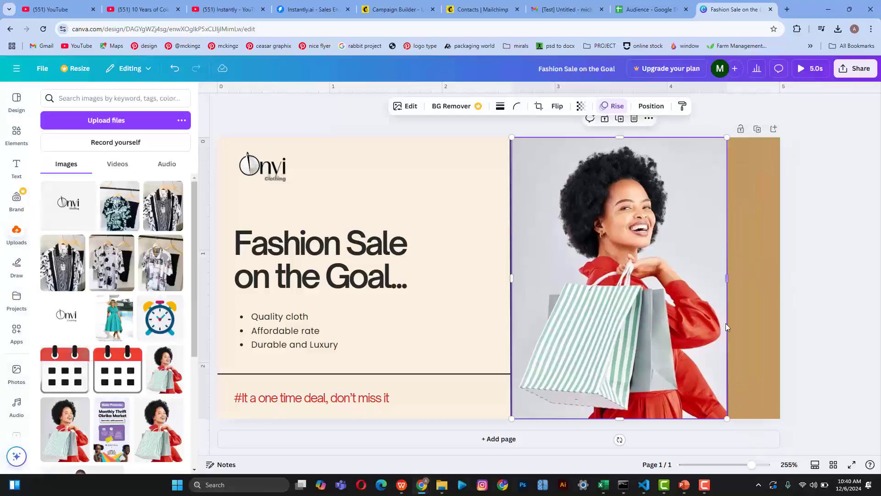
pyautogui.moveTo(728, 419); pyautogui.dragTo(743, 431)
pyautogui.moveTo(743, 263); pyautogui.dragTo(756, 263)
pyautogui.moveTo(759, 262); pyautogui.dragTo(755, 263)
pyautogui.click(829, 264)
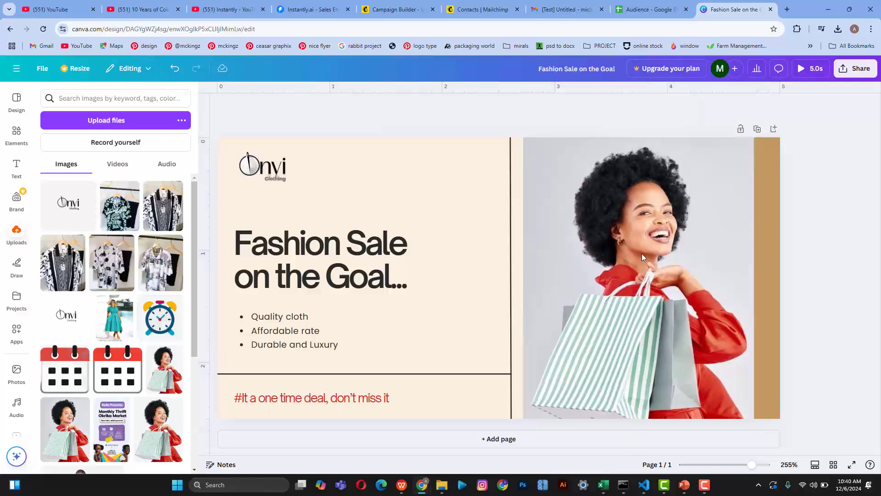
pyautogui.click(512, 266)
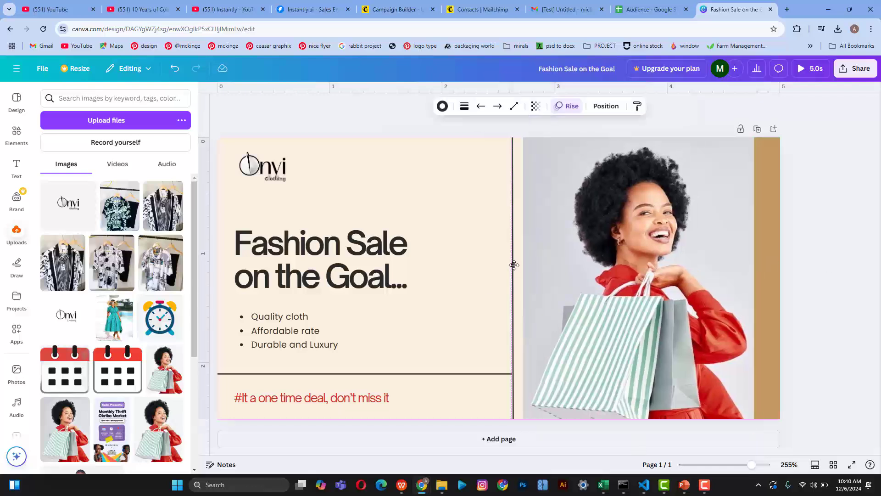
pyautogui.hotkey('ctrl', 'z')
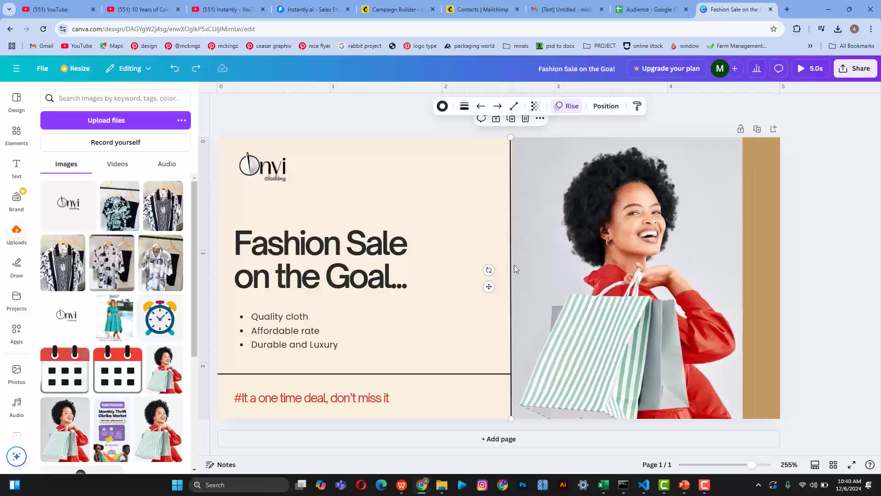
pyautogui.hotkey('ctrl', 'z')
pyautogui.click(829, 326)
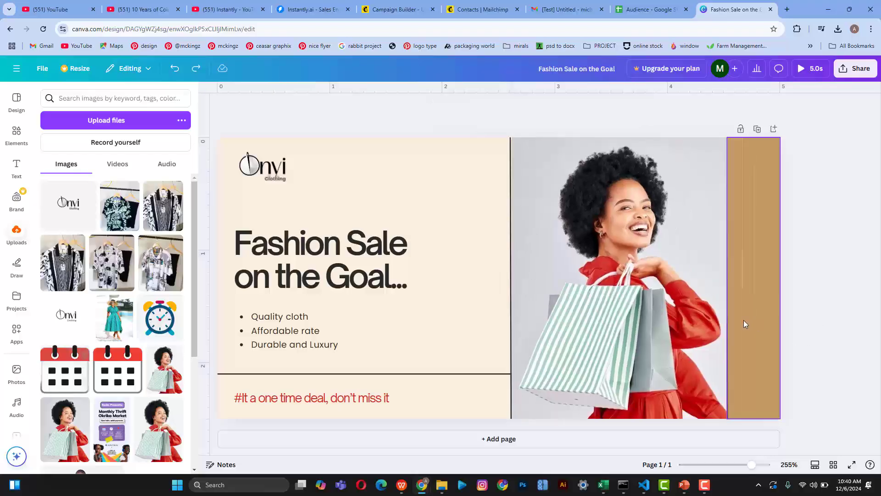
# Step: Recolour the strip beside the photo to the red document colour #cb2f22
pyautogui.click(701, 311)
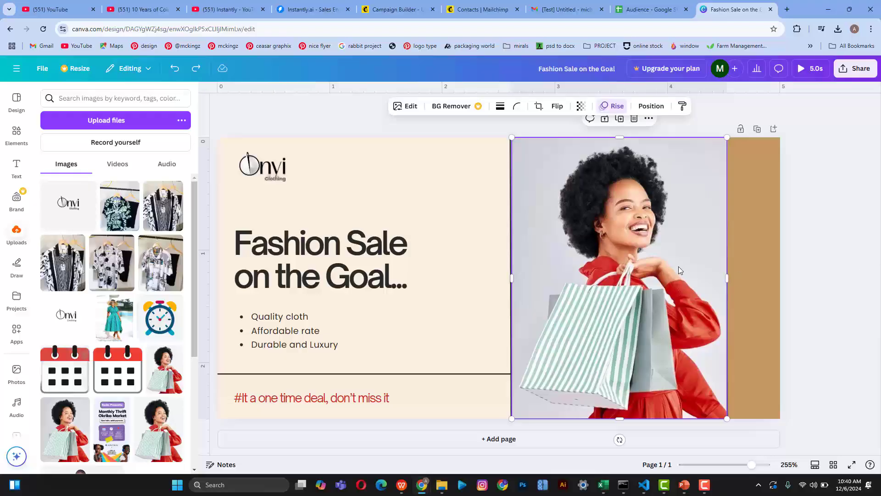
pyautogui.doubleClick(758, 265)
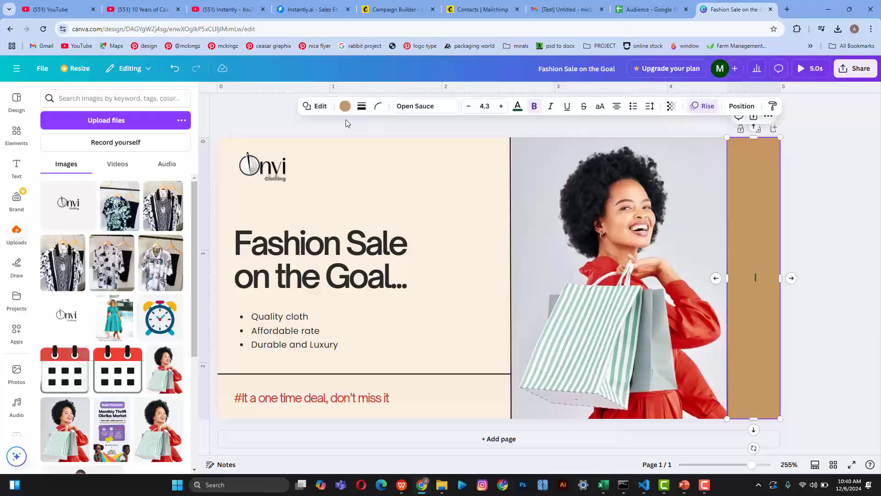
pyautogui.click(345, 107)
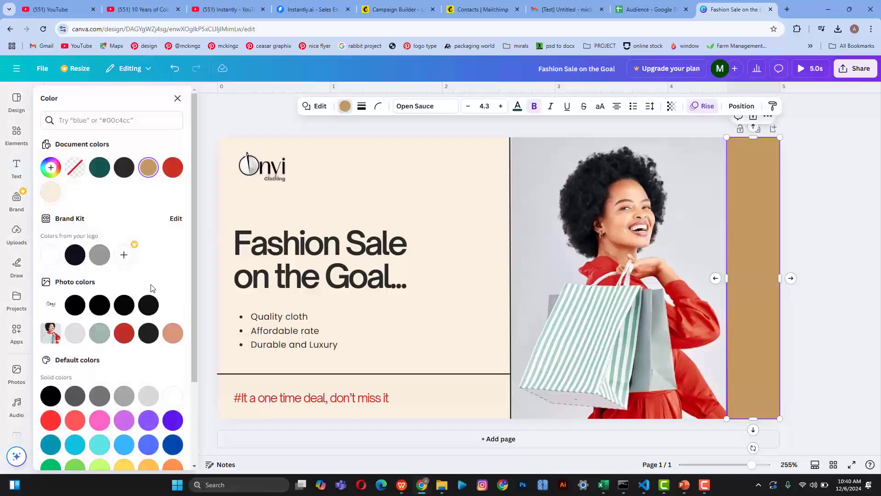
pyautogui.click(176, 175)
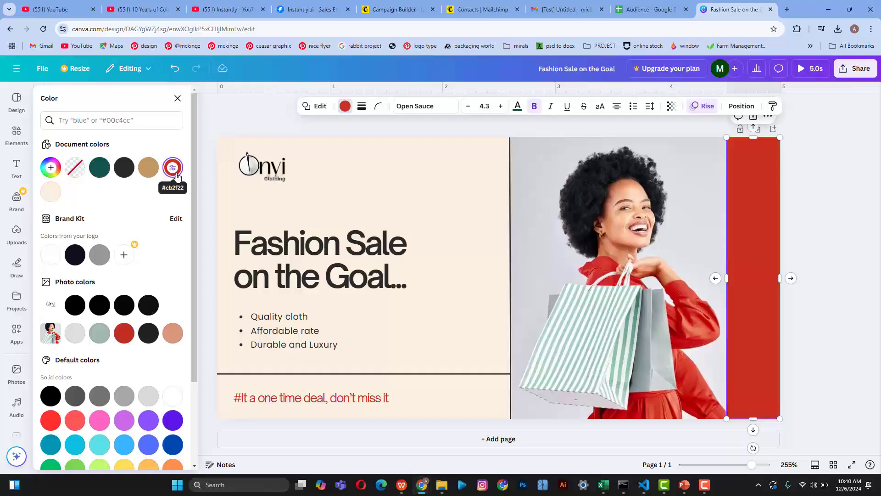
pyautogui.click(829, 265)
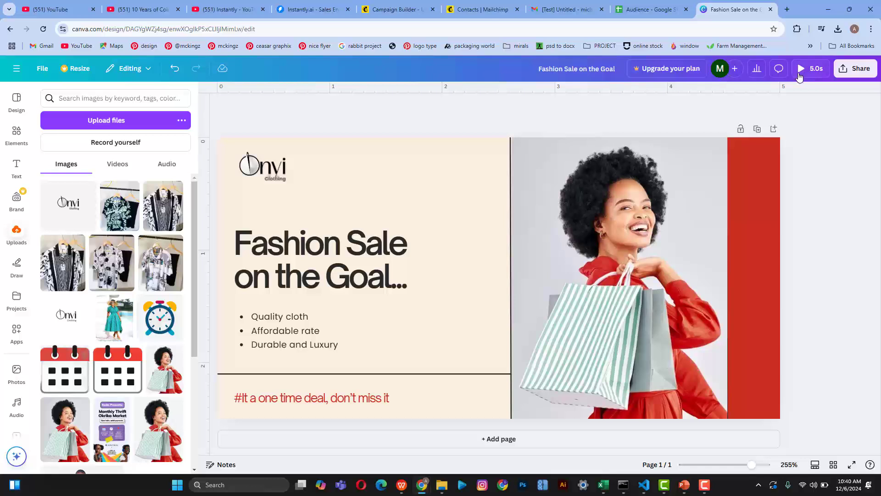
# Step: Add and remove a blank second page, then play a full-screen preview of the design
pyautogui.click(494, 439)
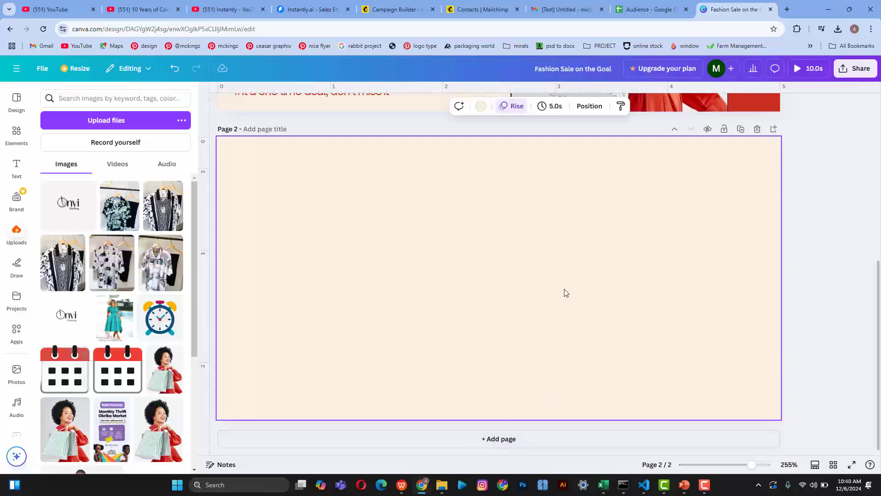
pyautogui.click(758, 129)
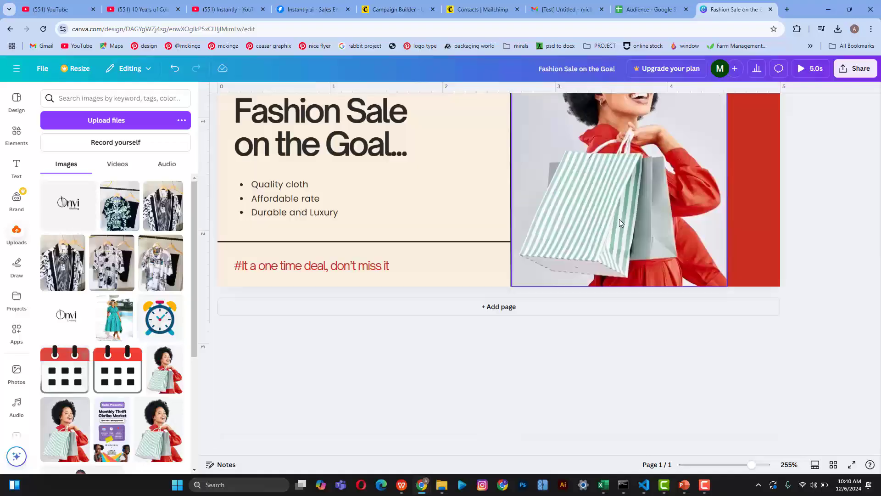
pyautogui.scroll(3, 619, 219)
pyautogui.scroll(-1, 619, 219)
pyautogui.scroll(1, 619, 219)
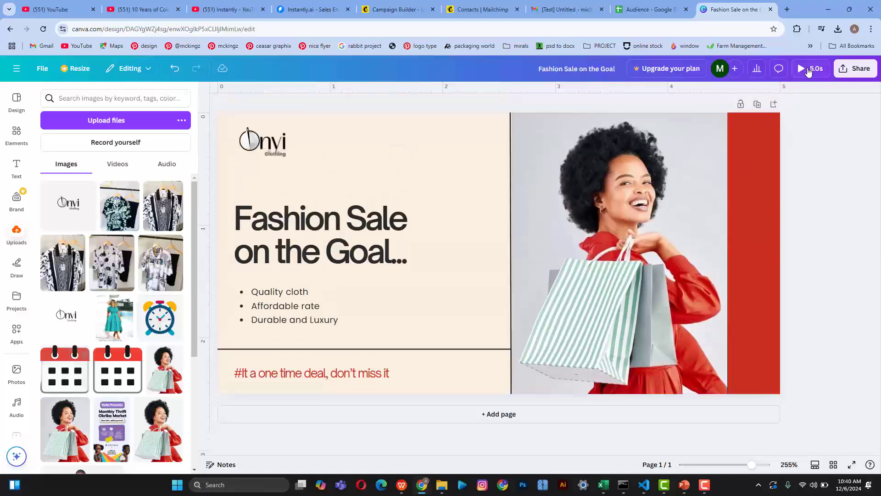
pyautogui.click(809, 69)
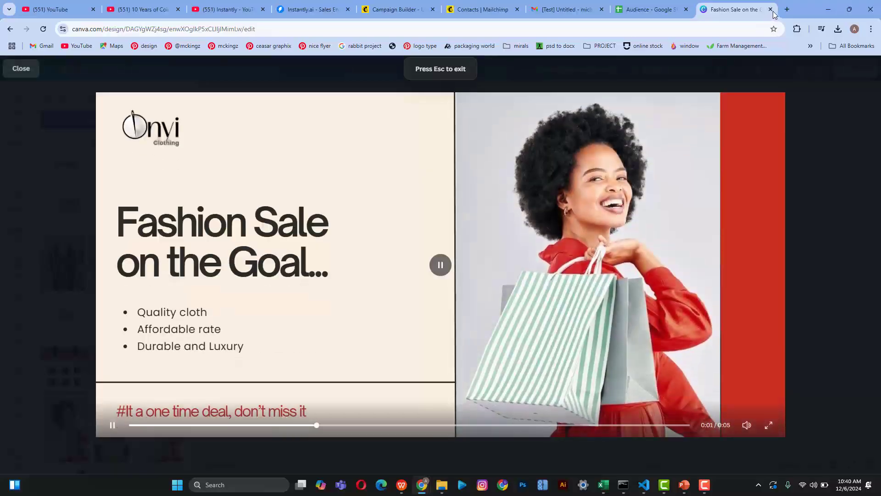
pyautogui.click(25, 72)
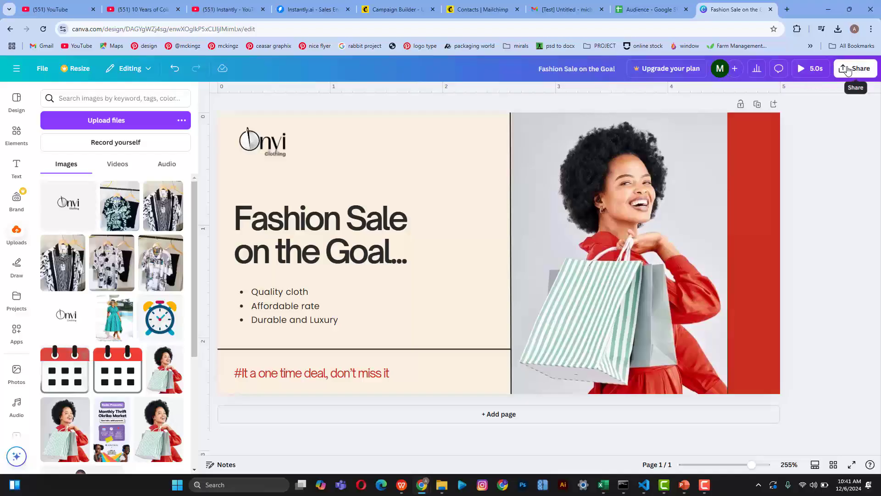
# Step: Try page durations of 3 seconds and then 1 second, previewing each
pyautogui.click(421, 171)
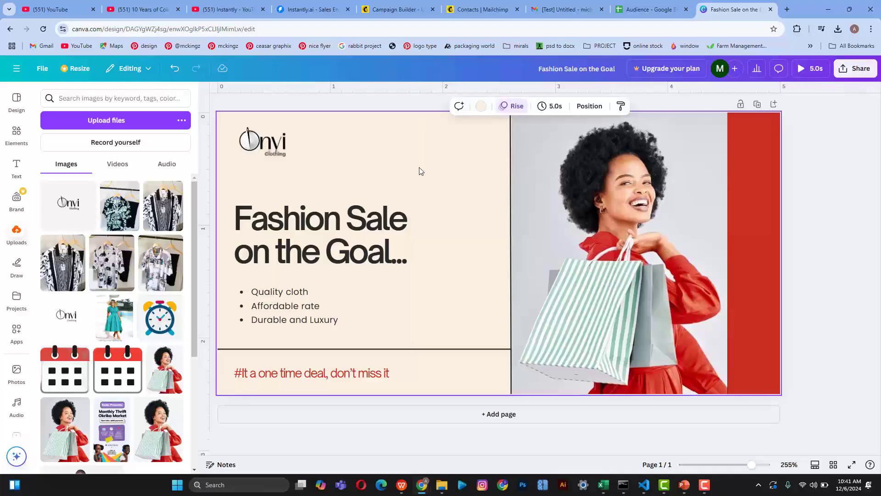
pyautogui.click(563, 106)
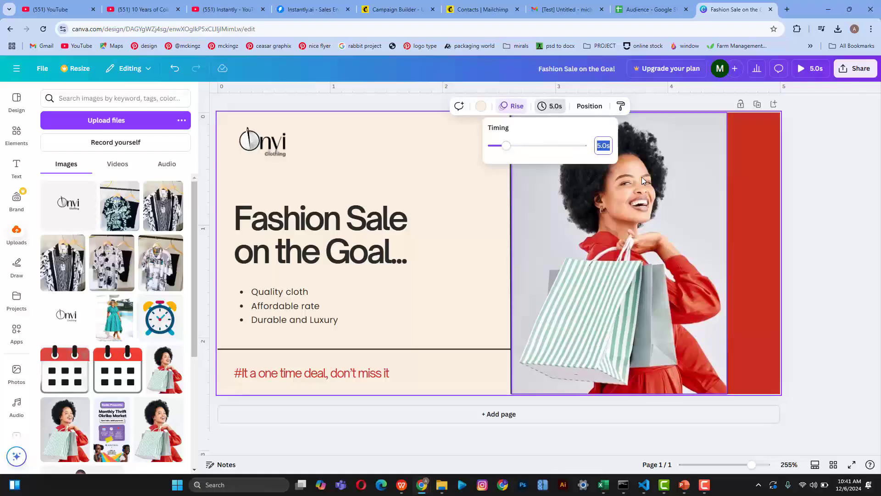
pyautogui.write('3')
pyautogui.press('Return')
pyautogui.click(810, 68)
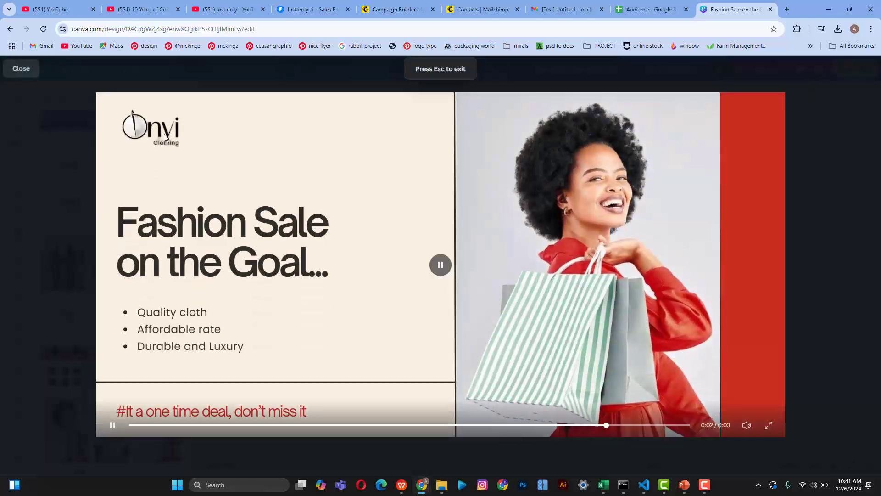
pyautogui.click(21, 68)
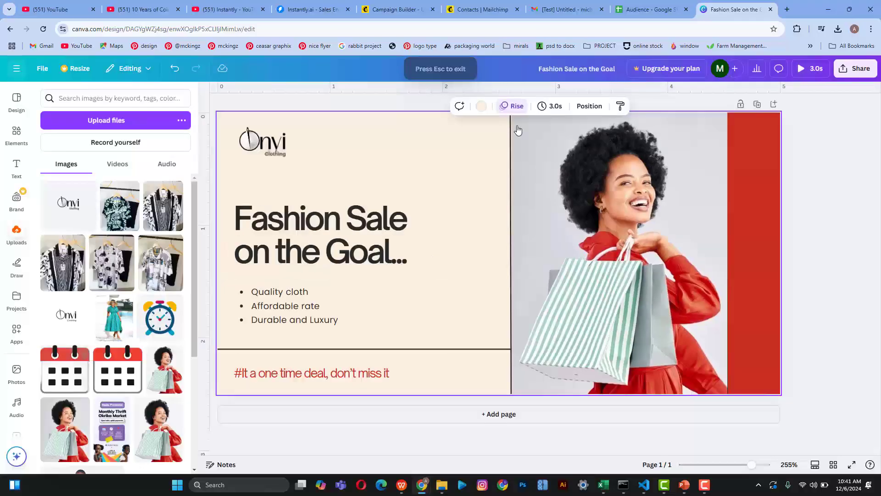
pyautogui.click(555, 111)
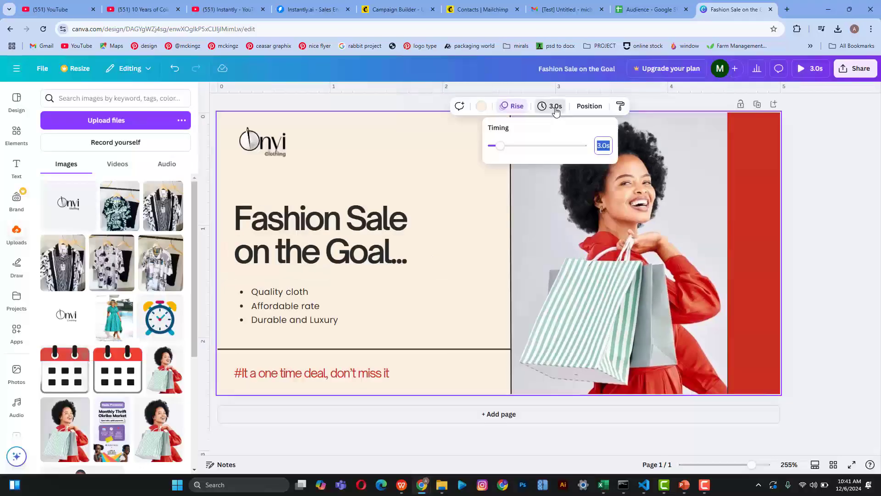
pyautogui.write('1')
pyautogui.press('Return')
pyautogui.click(810, 69)
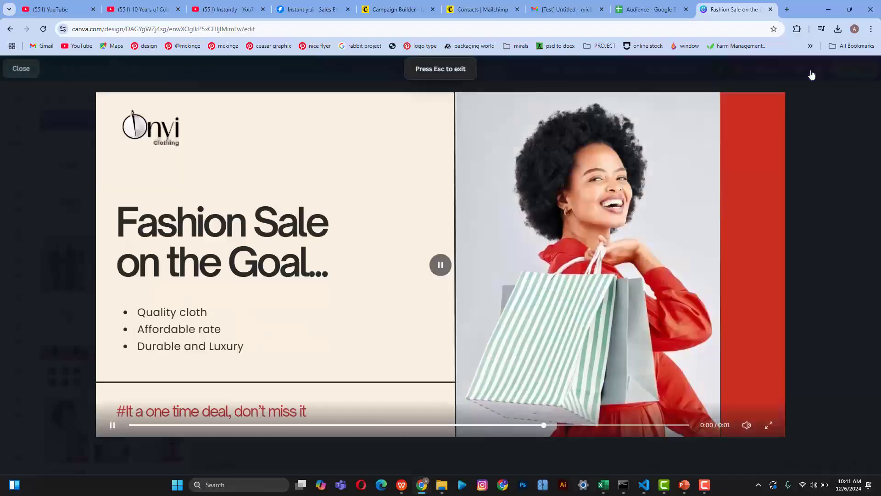
pyautogui.click(21, 68)
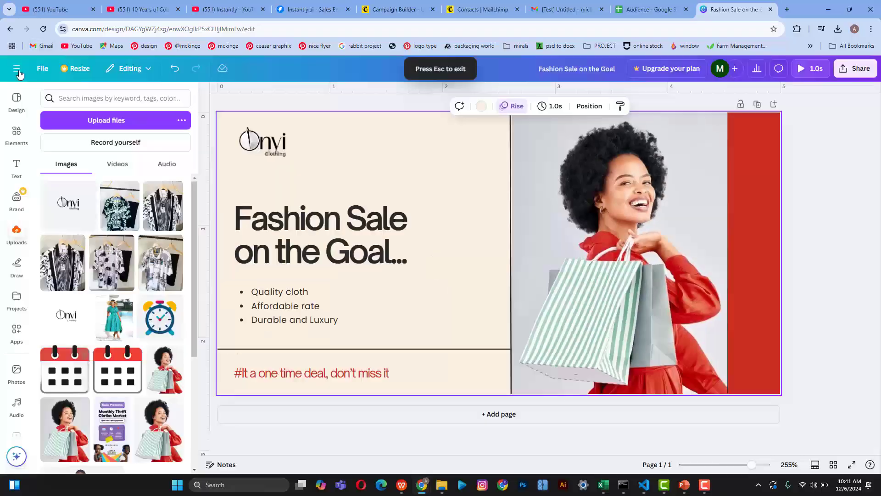
# Step: Set the page timing to 1.5 seconds and replay the preview
pyautogui.click(555, 109)
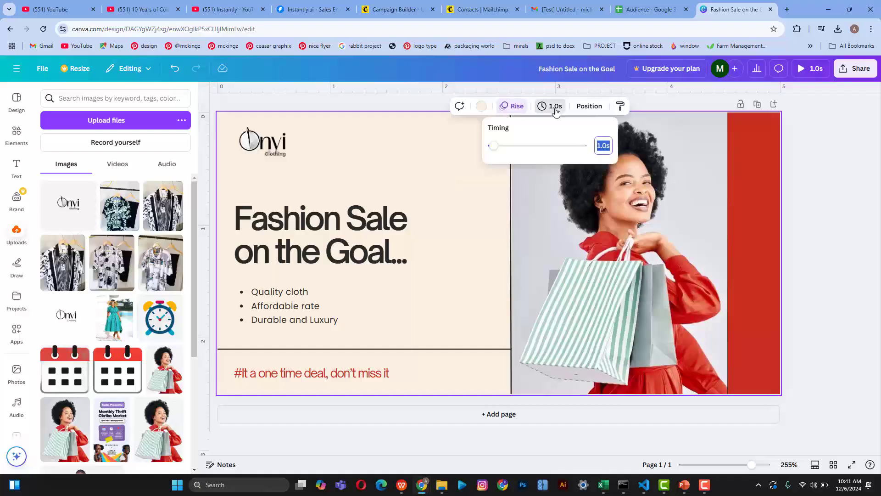
pyautogui.write('1.5')
pyautogui.click(811, 73)
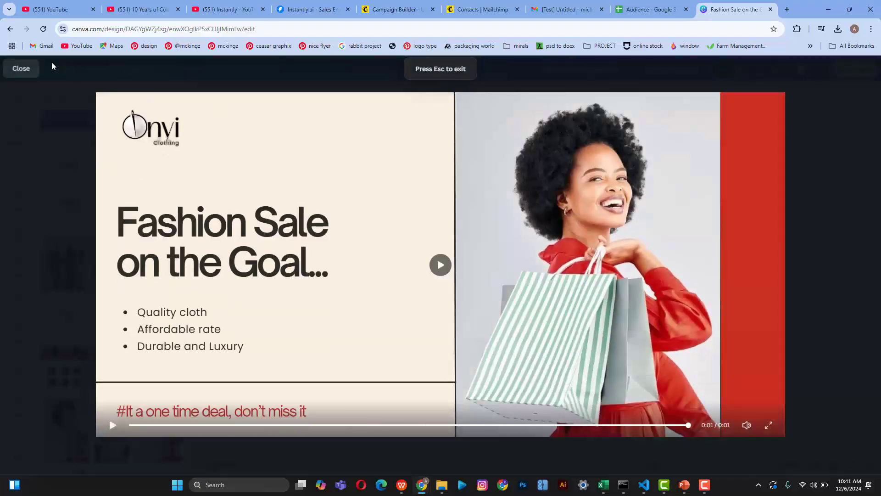
pyautogui.click(22, 69)
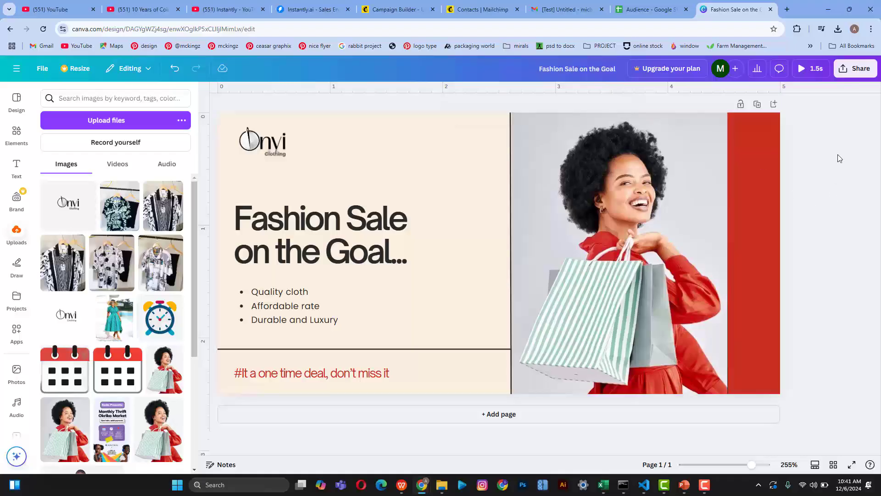
# Step: Download the design from Share > Download with the file type changed from MP4 Video to GIF
pyautogui.click(860, 76)
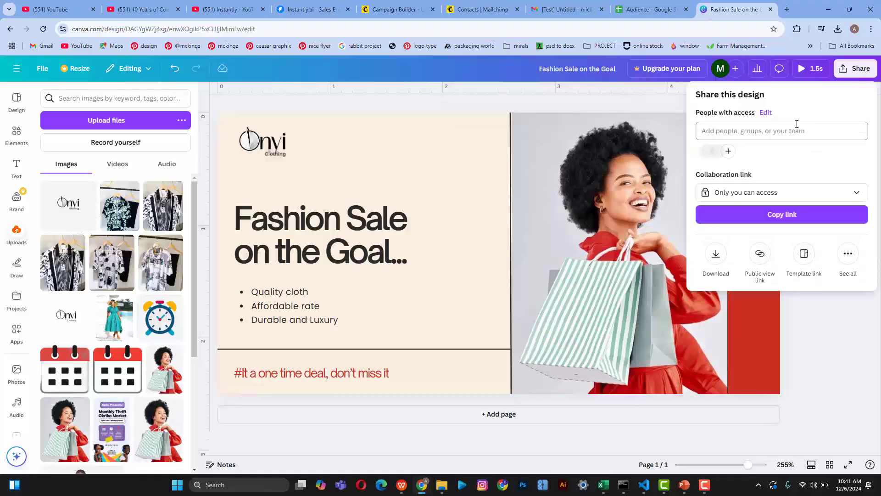
pyautogui.click(716, 253)
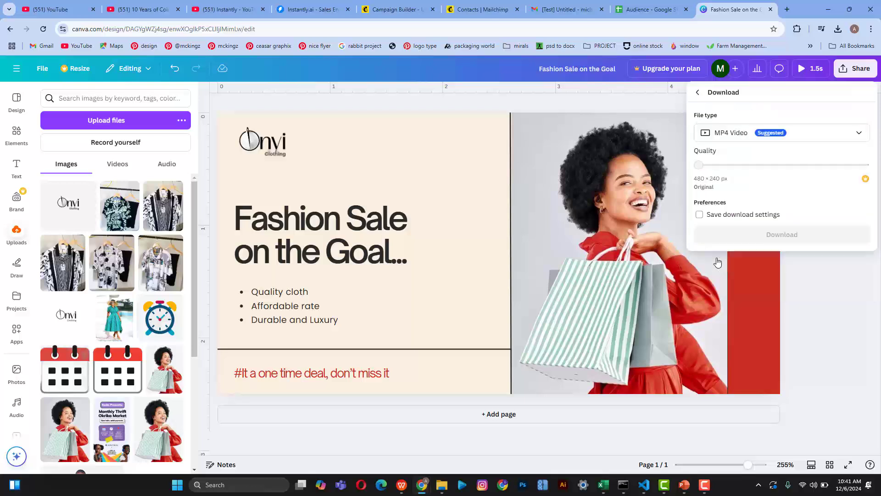
pyautogui.click(819, 131)
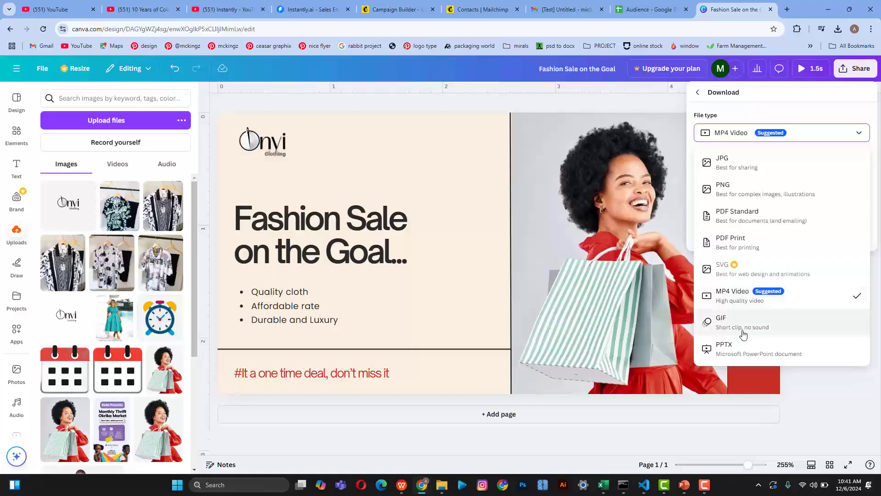
pyautogui.click(743, 335)
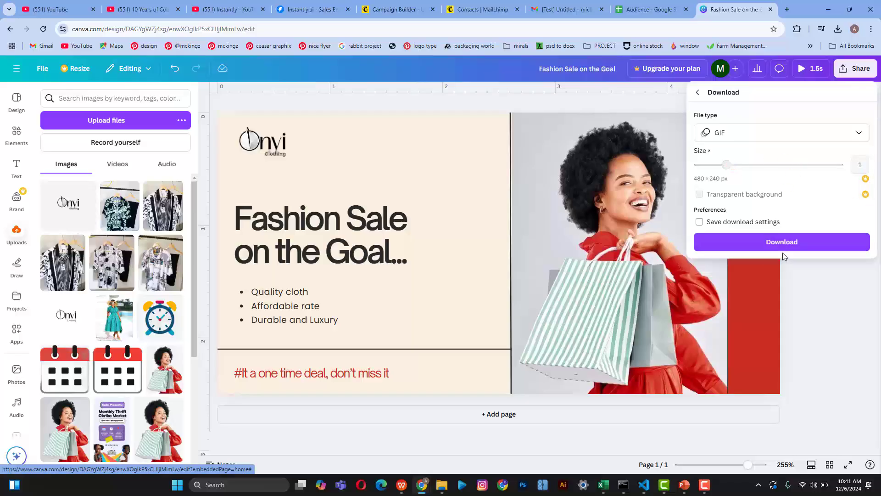
pyautogui.click(791, 243)
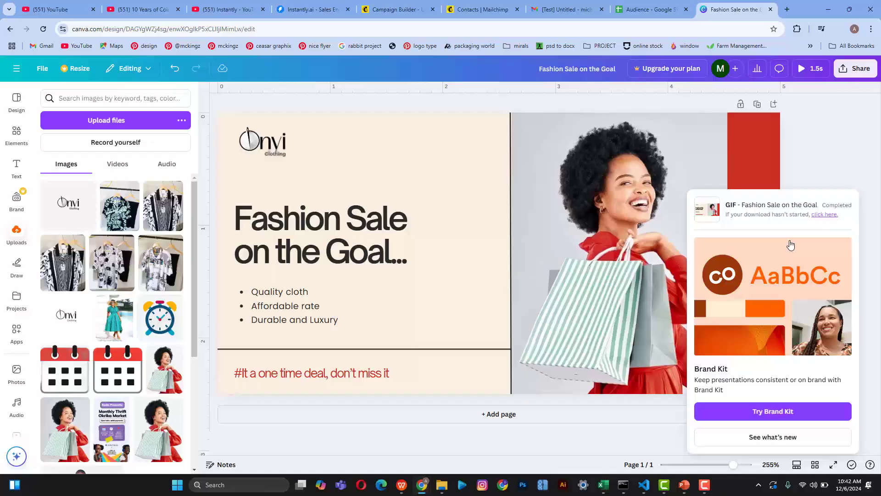
# Step: Delete the 'View this email in your browser' block and the Onvi logo block from the header
pyautogui.click(641, 5)
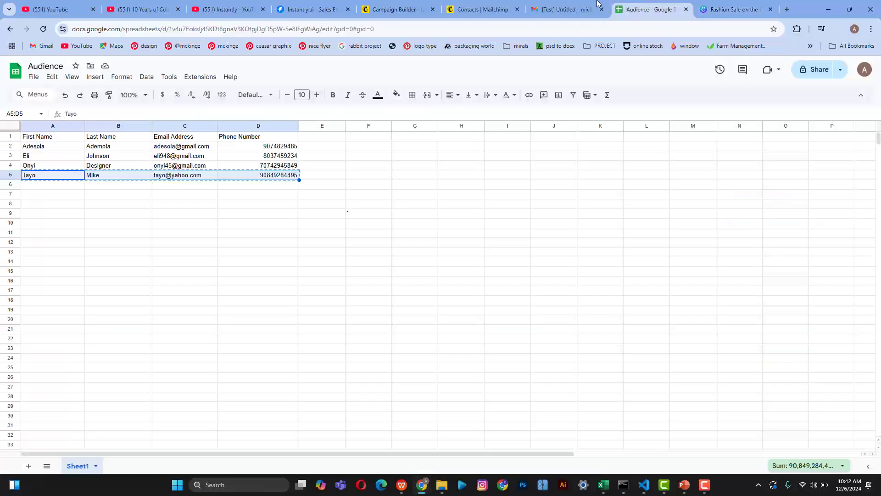
pyautogui.click(406, 6)
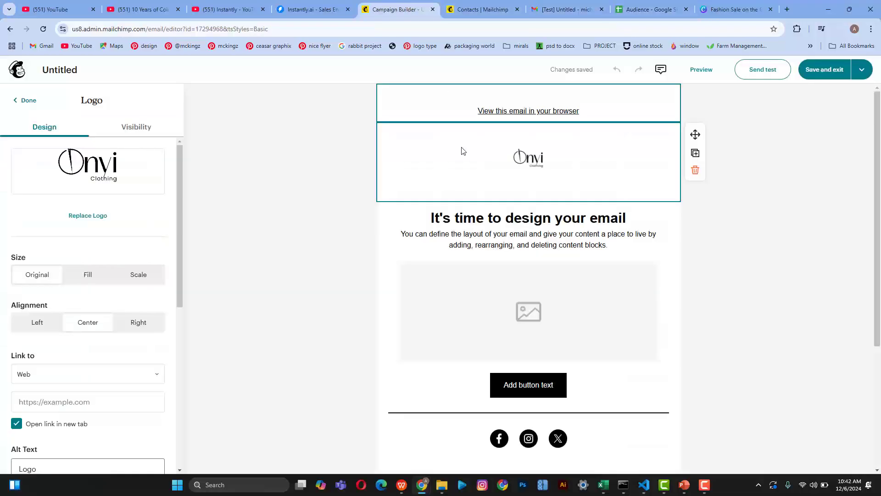
pyautogui.click(476, 115)
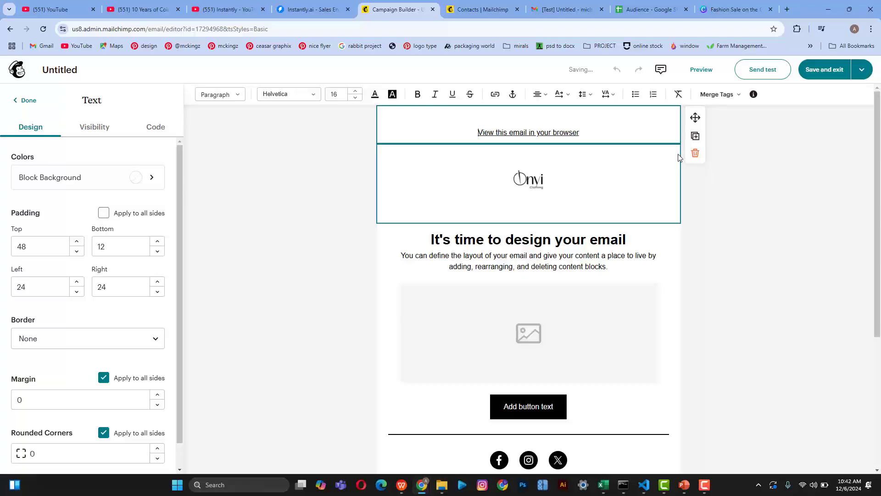
pyautogui.click(696, 154)
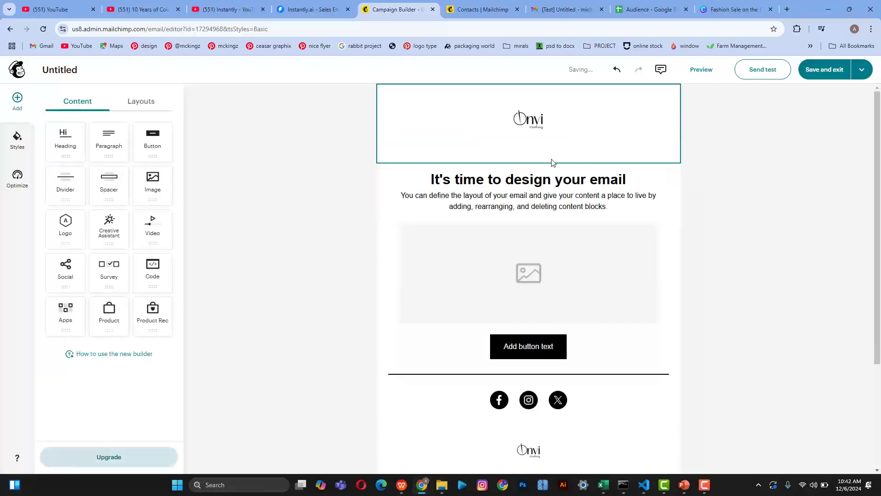
pyautogui.click(611, 152)
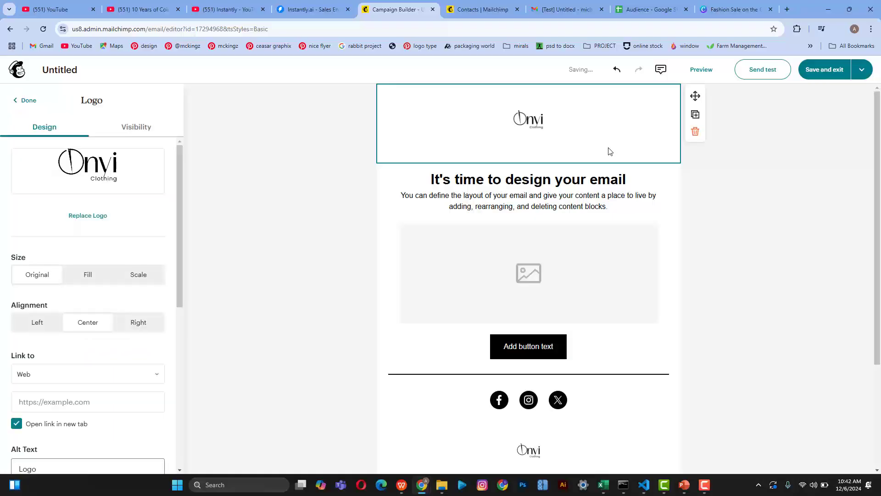
pyautogui.click(695, 131)
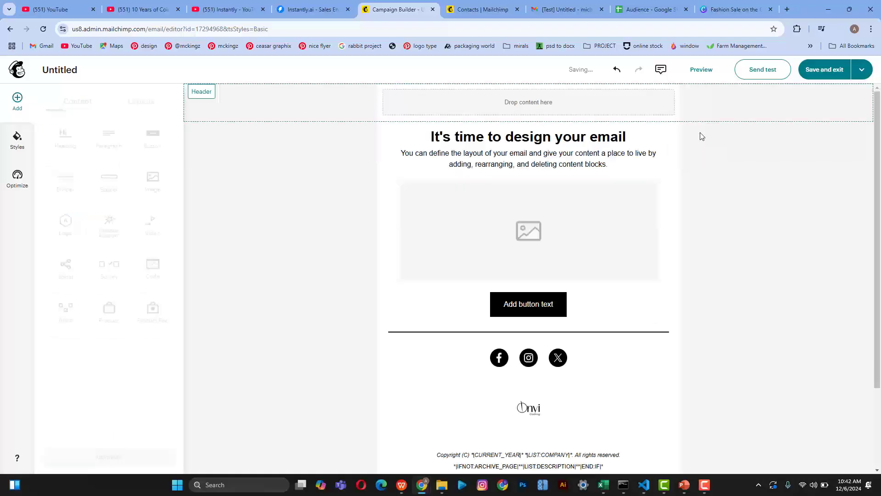
pyautogui.click(500, 108)
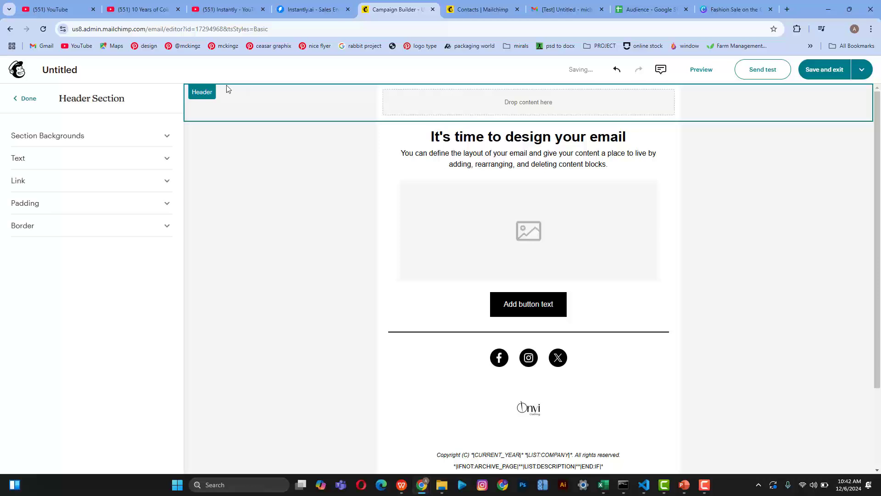
pyautogui.click(28, 99)
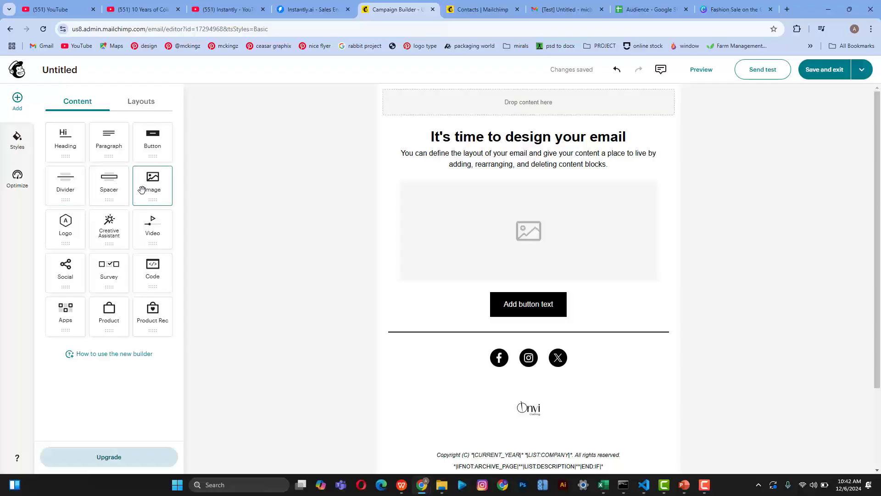
# Step: Place a new image block in the header, removing an extra image block added below it
pyautogui.moveTo(161, 185); pyautogui.dragTo(461, 111)
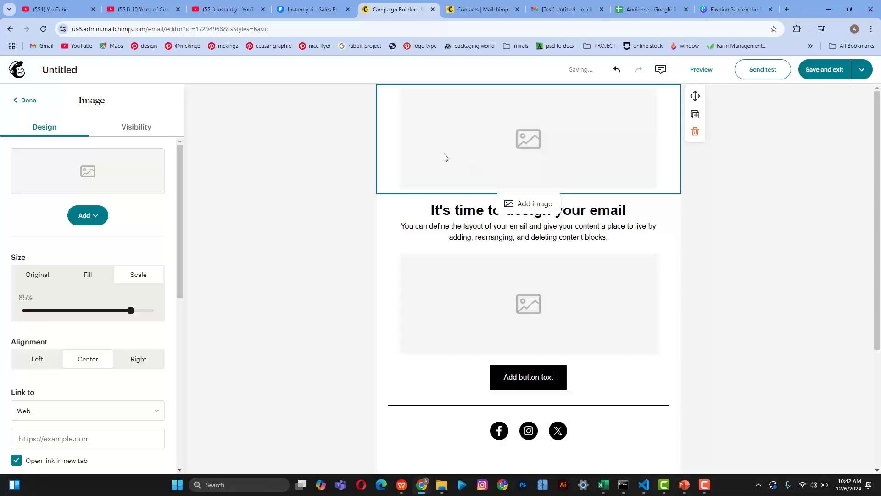
pyautogui.click(533, 203)
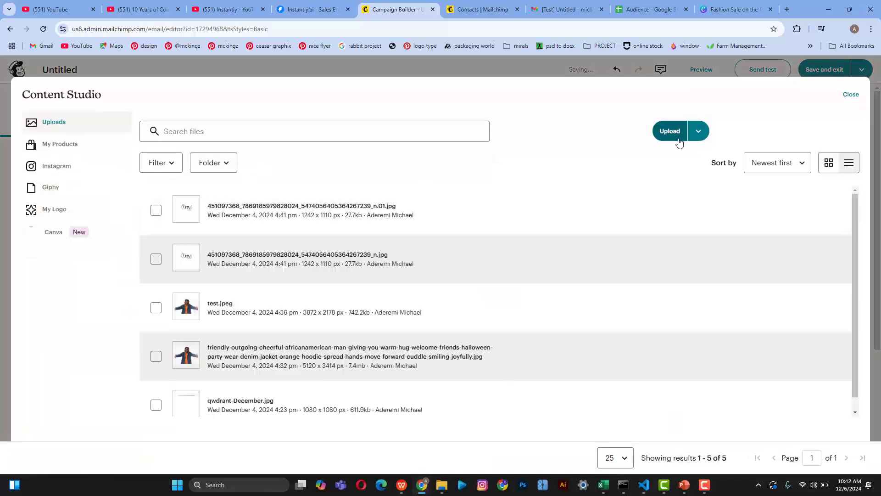
pyautogui.click(850, 94)
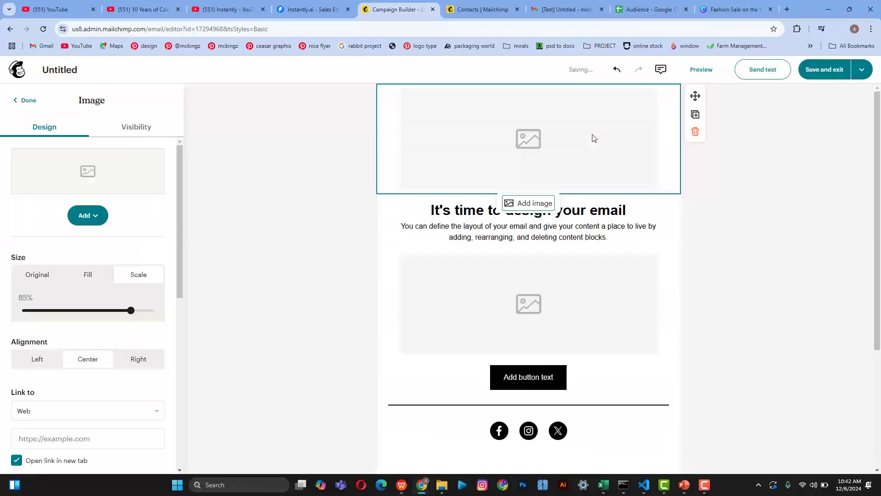
pyautogui.click(25, 100)
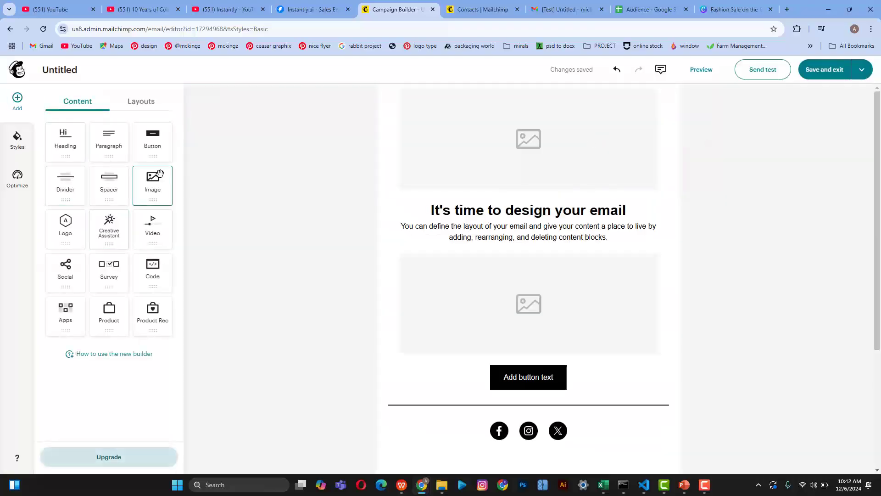
pyautogui.moveTo(154, 180); pyautogui.dragTo(592, 194)
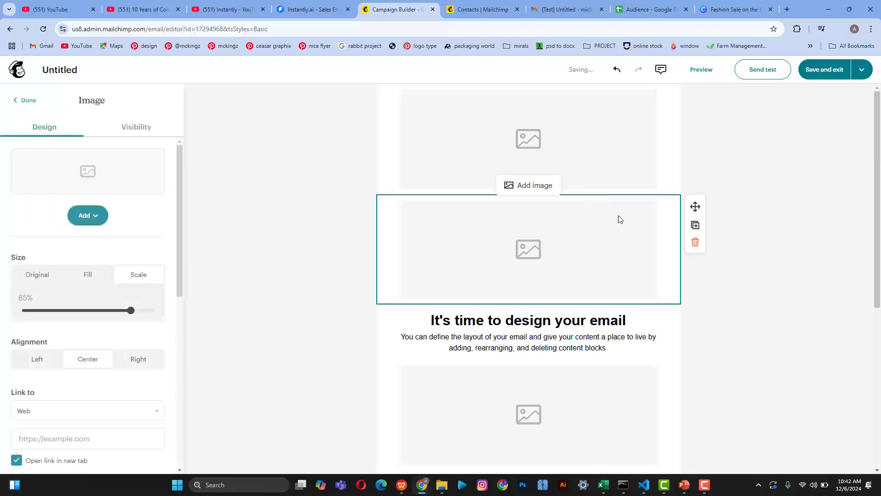
pyautogui.click(696, 243)
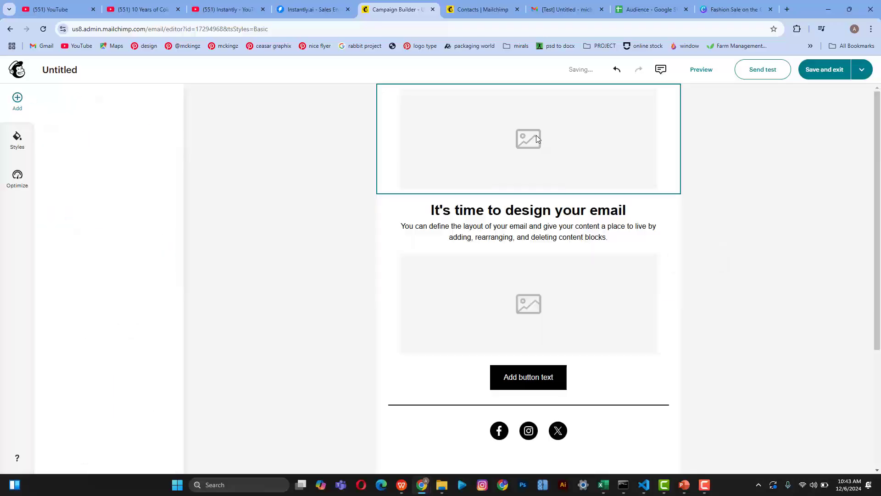
# Step: Upload the 'Fashion Sale on the Goal' file into the header image block
pyautogui.click(536, 135)
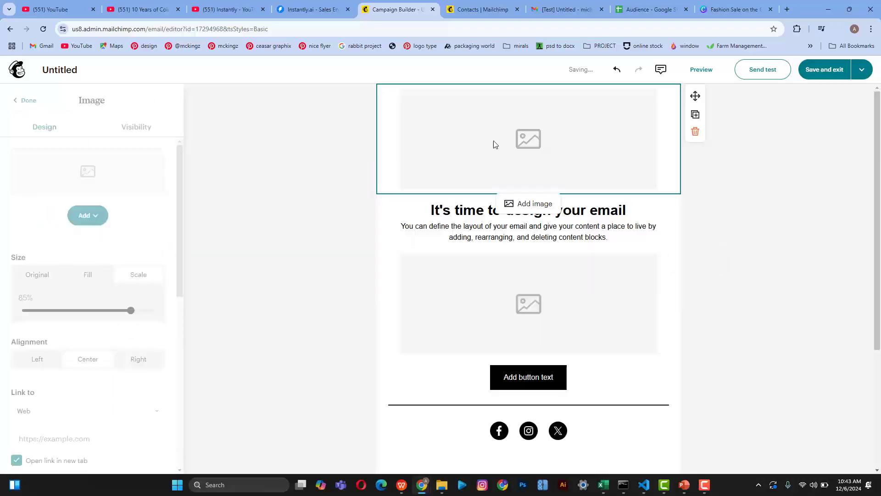
pyautogui.click(84, 217)
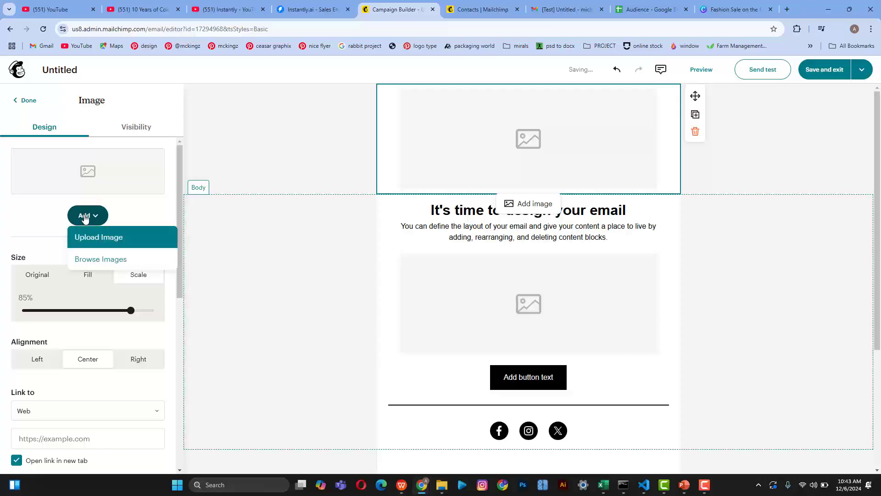
pyautogui.click(98, 262)
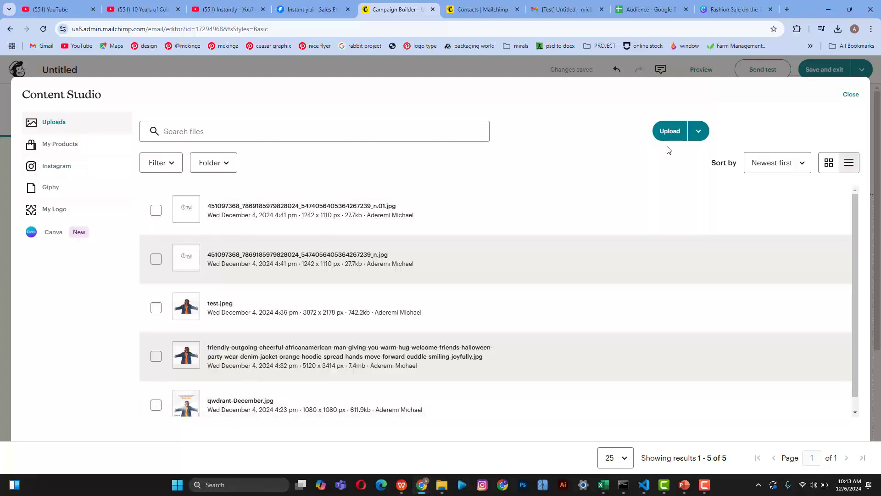
pyautogui.click(668, 132)
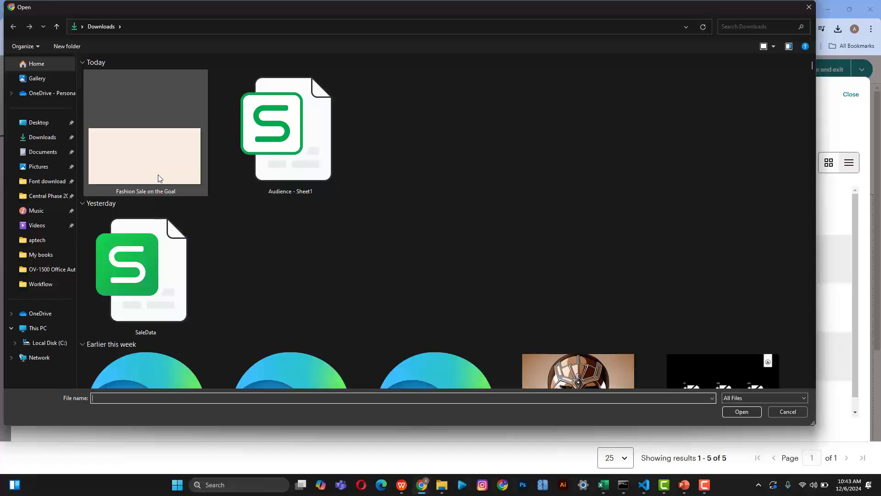
pyautogui.click(138, 162)
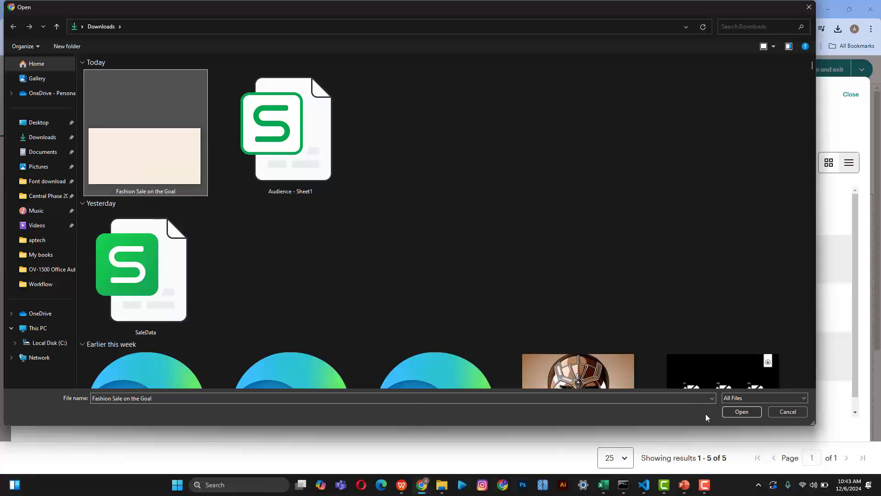
pyautogui.click(734, 414)
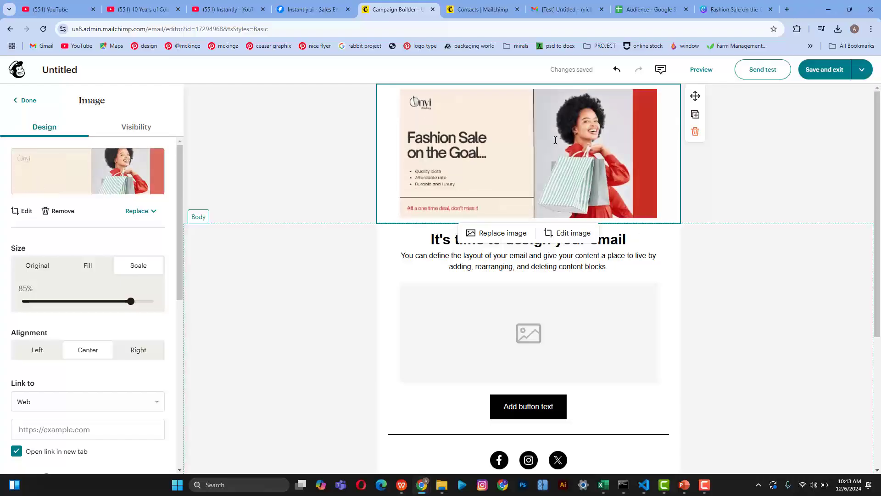
# Step: Scale the banner image up to 100% of the email width
pyautogui.scroll(5, 553, 133)
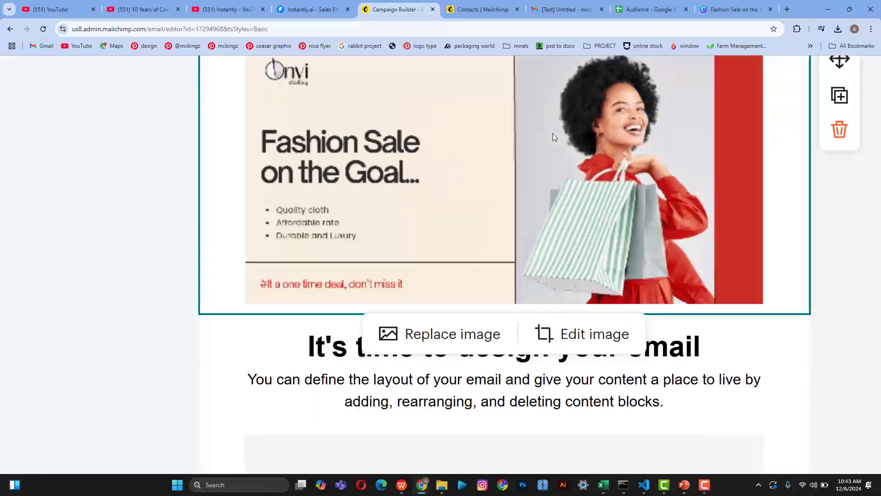
pyautogui.scroll(-5, 552, 134)
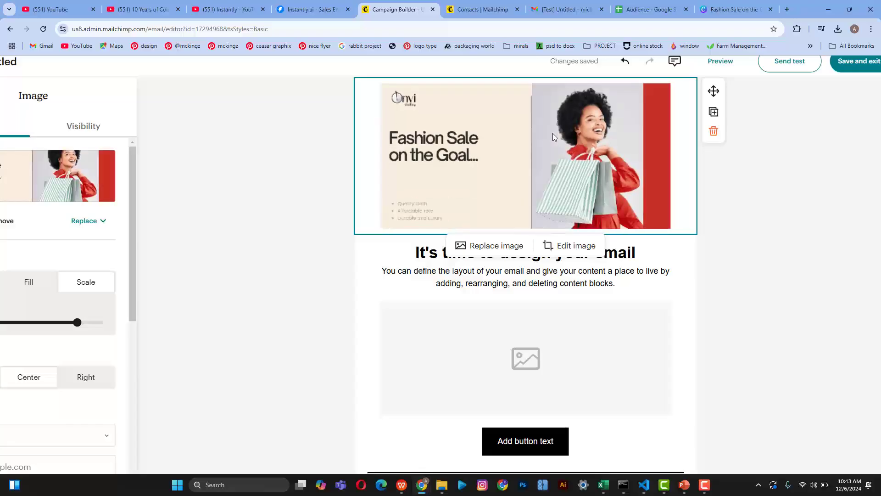
pyautogui.scroll(-2, 552, 133)
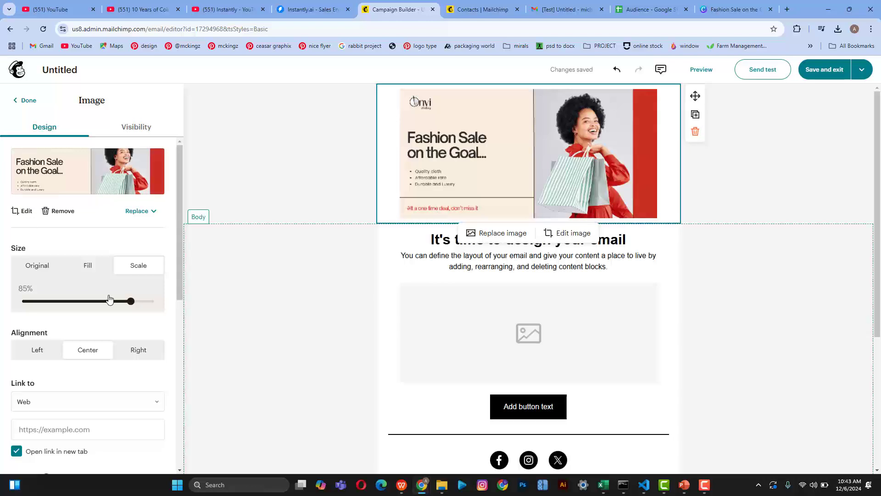
pyautogui.moveTo(131, 302); pyautogui.dragTo(191, 312)
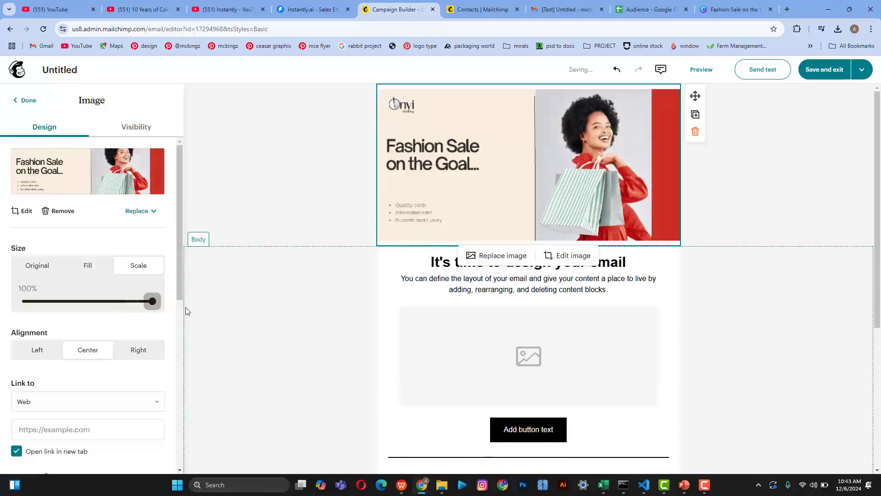
pyautogui.click(254, 329)
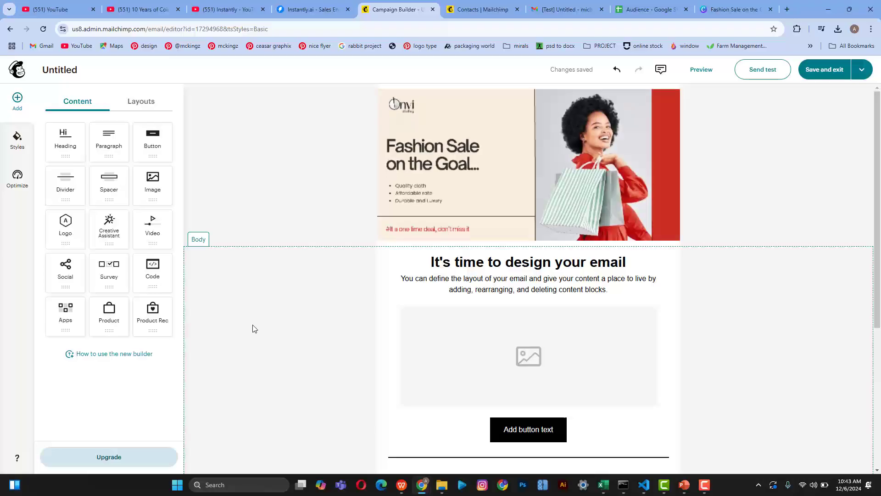
pyautogui.click(501, 172)
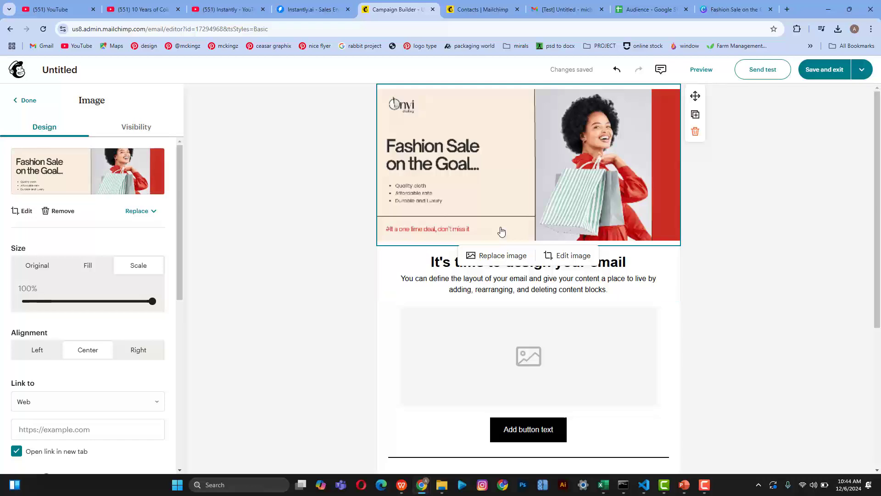
pyautogui.click(694, 260)
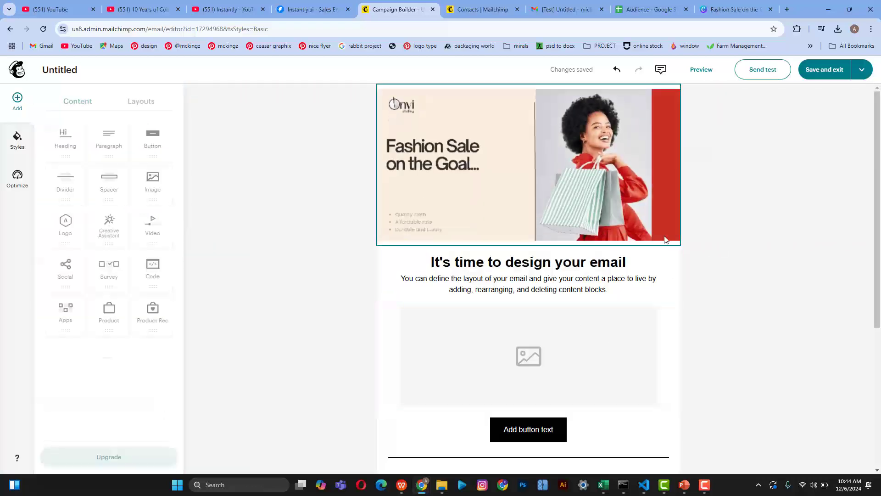
pyautogui.scroll(5, 665, 235)
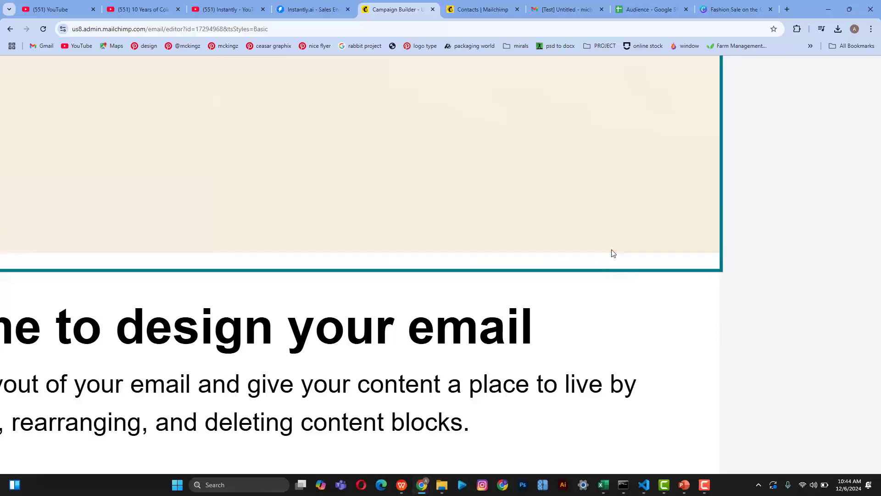
pyautogui.scroll(5, 610, 275)
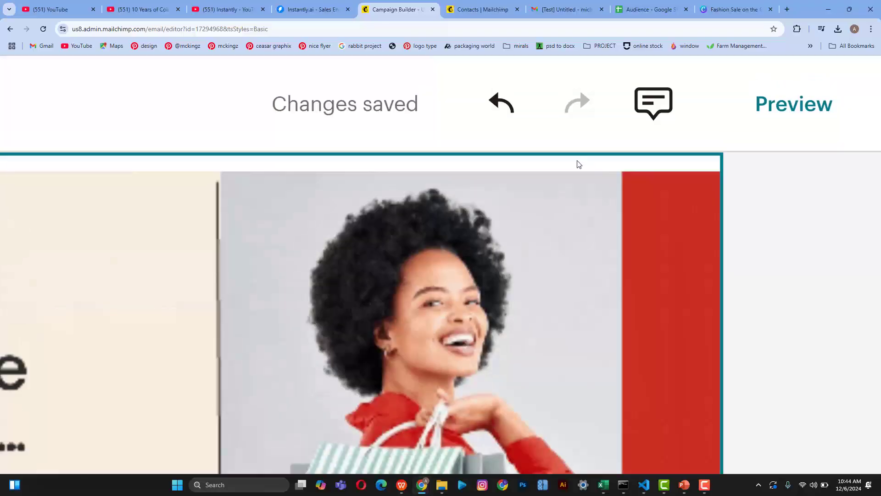
pyautogui.scroll(-5, 656, 213)
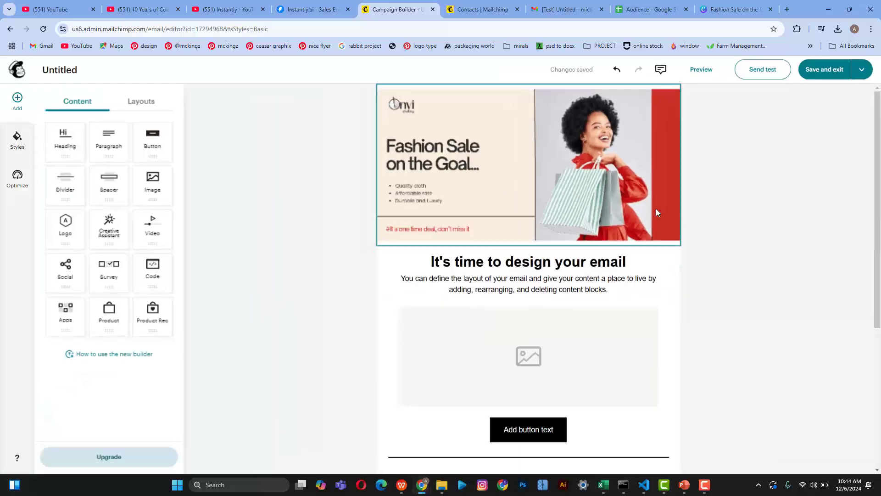
# Step: Set the banner image's top and bottom padding to 0
pyautogui.click(466, 186)
pyautogui.scroll(-1, 83, 378)
pyautogui.scroll(-7, 83, 377)
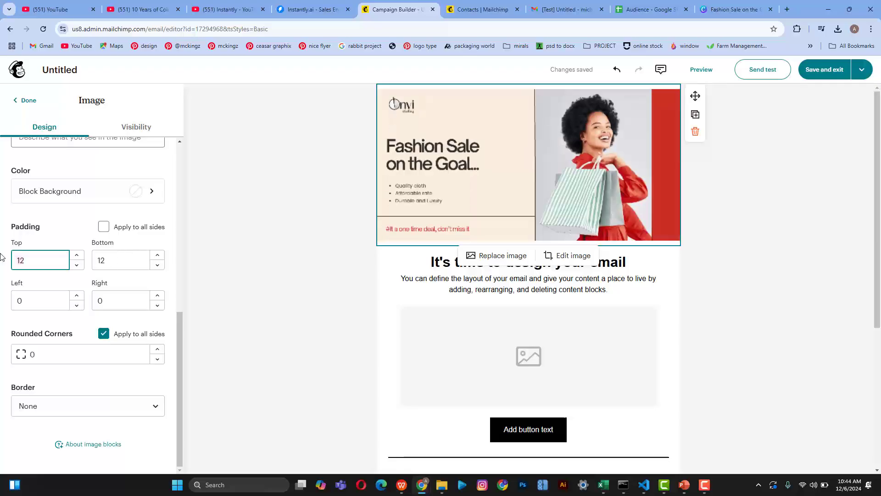
pyautogui.write('0')
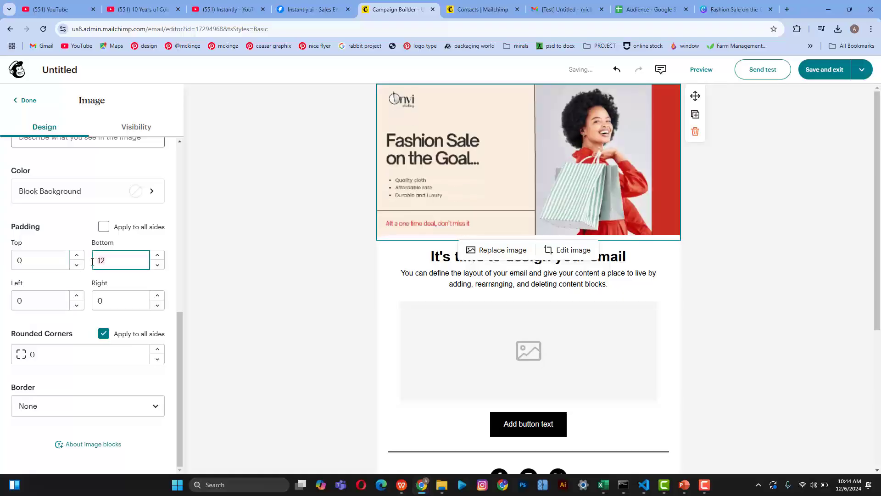
pyautogui.press('BackSpace')
pyautogui.press('BackSpace')
pyautogui.write('0')
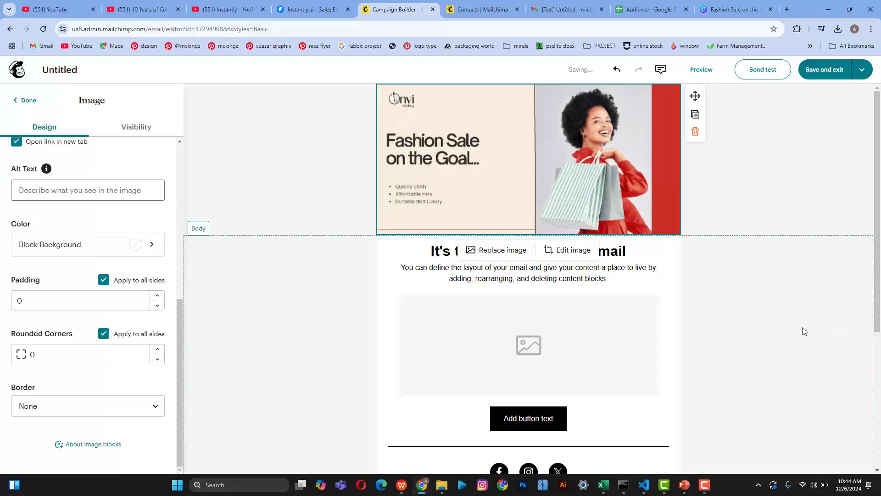
pyautogui.click(780, 331)
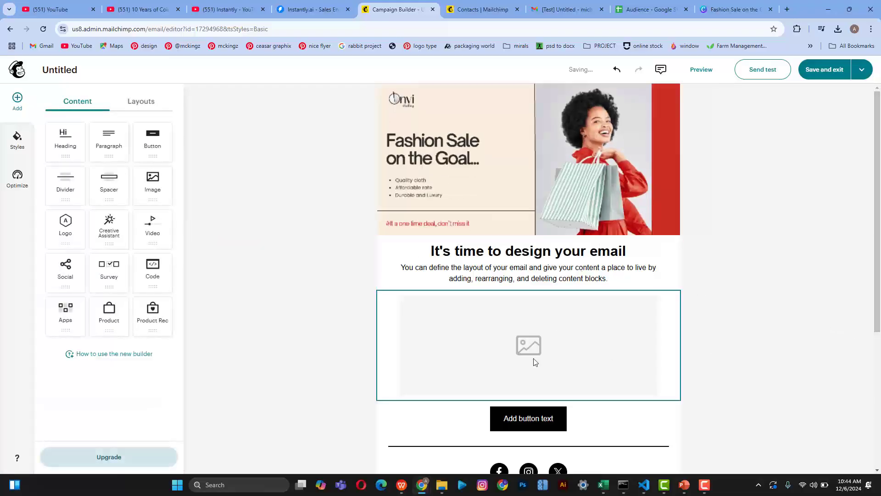
# Step: Delete the empty image placeholder below the intro text
pyautogui.click(546, 267)
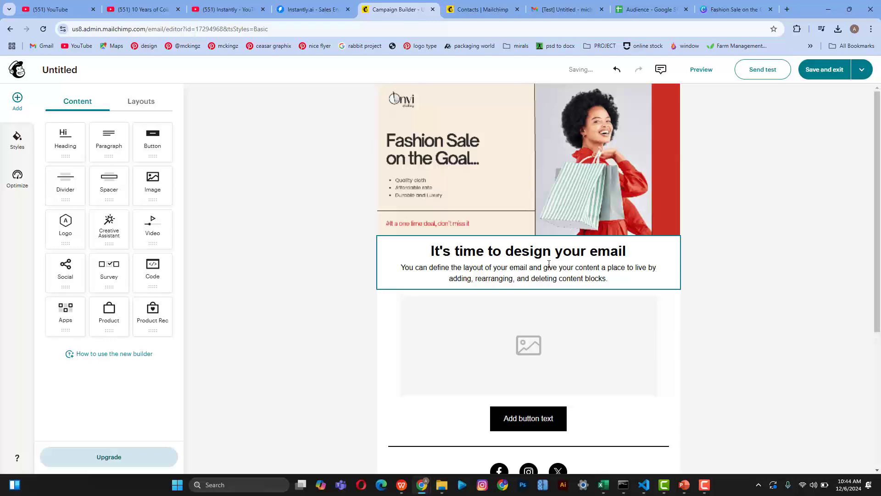
pyautogui.click(610, 318)
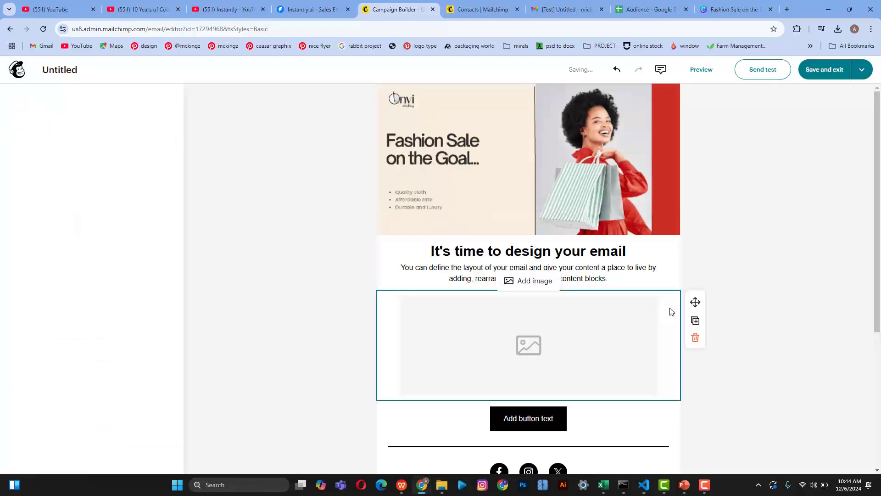
pyautogui.click(696, 338)
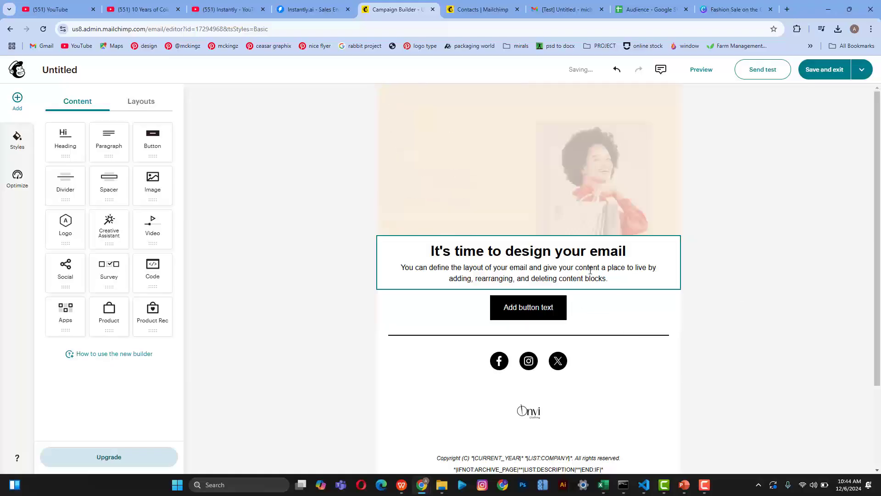
# Step: Insert a blank two-column layout below the intro text
pyautogui.click(141, 100)
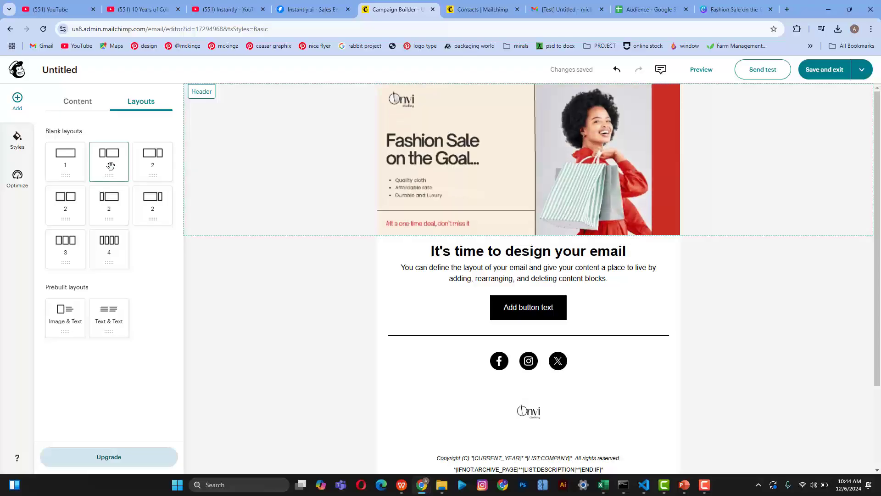
pyautogui.moveTo(137, 170); pyautogui.dragTo(490, 305)
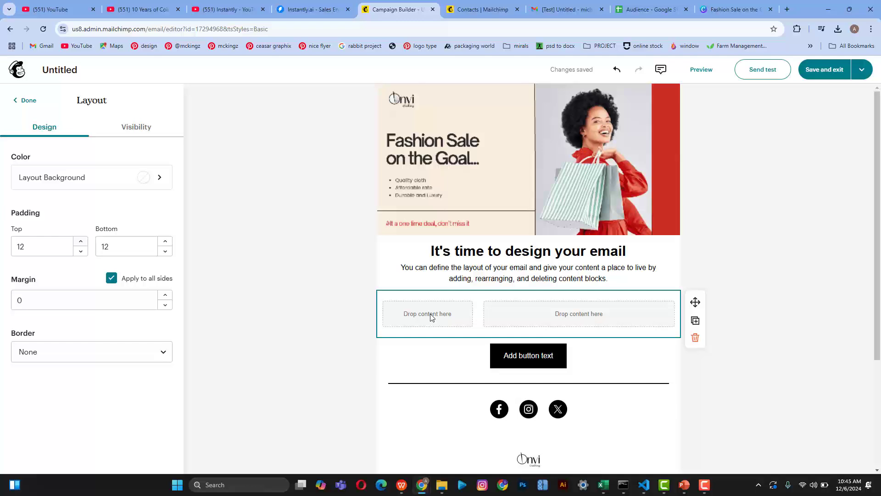
pyautogui.click(27, 101)
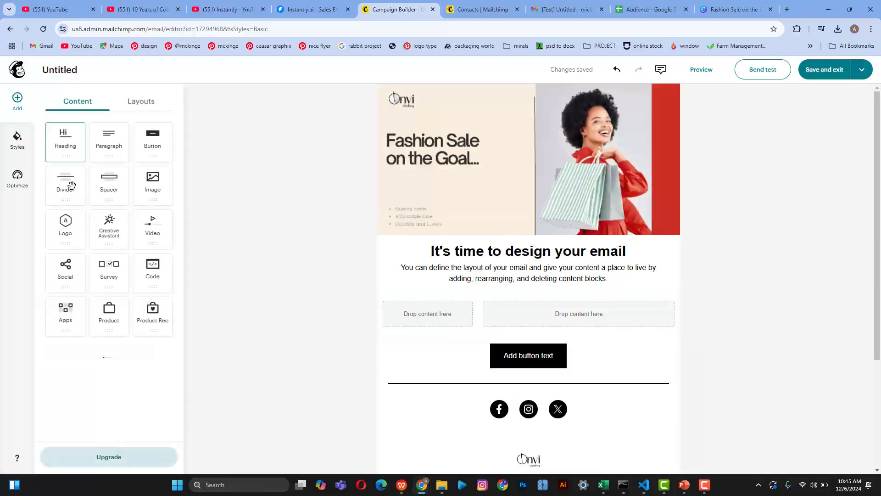
# Step: Place an image block in the left column and upload a portrait image into it
pyautogui.moveTo(162, 190); pyautogui.dragTo(412, 323)
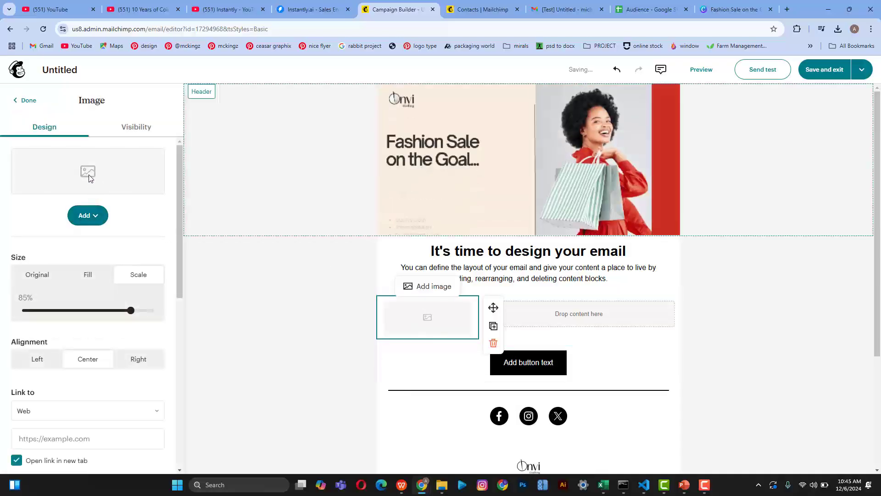
pyautogui.click(89, 215)
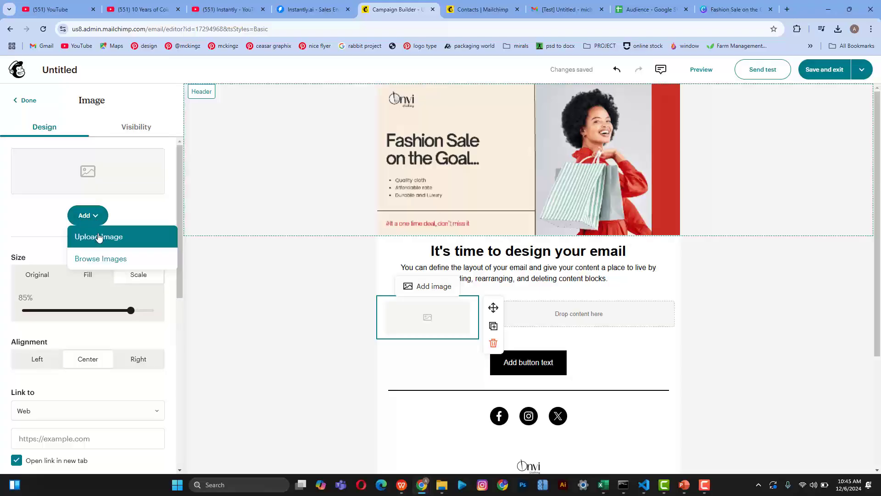
pyautogui.click(98, 236)
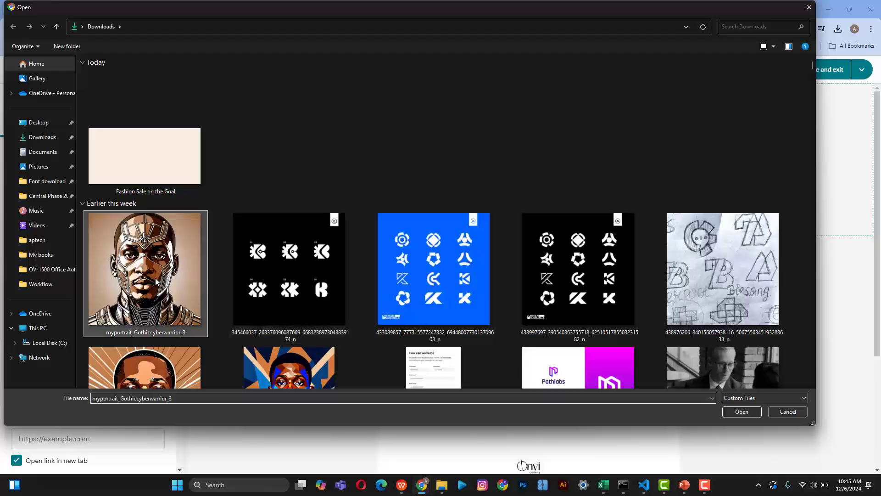
pyautogui.click(741, 411)
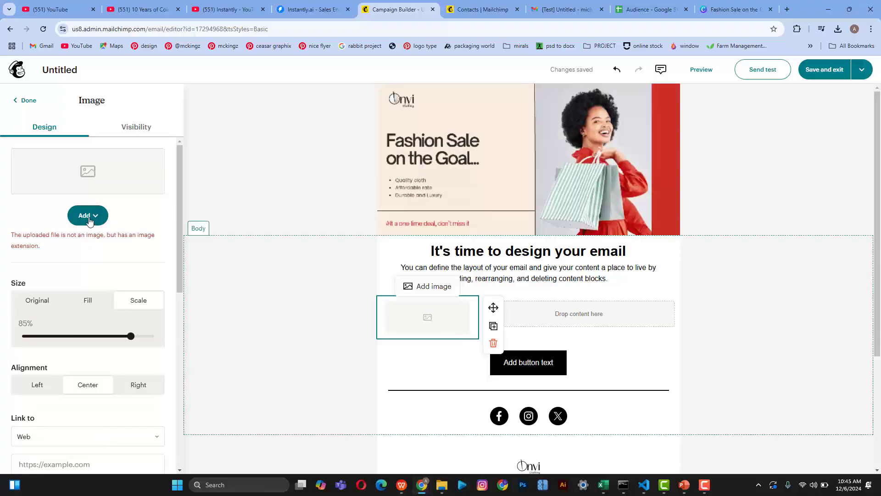
# Step: Replace it with the uploaded qwdrant-December promo image
pyautogui.click(90, 221)
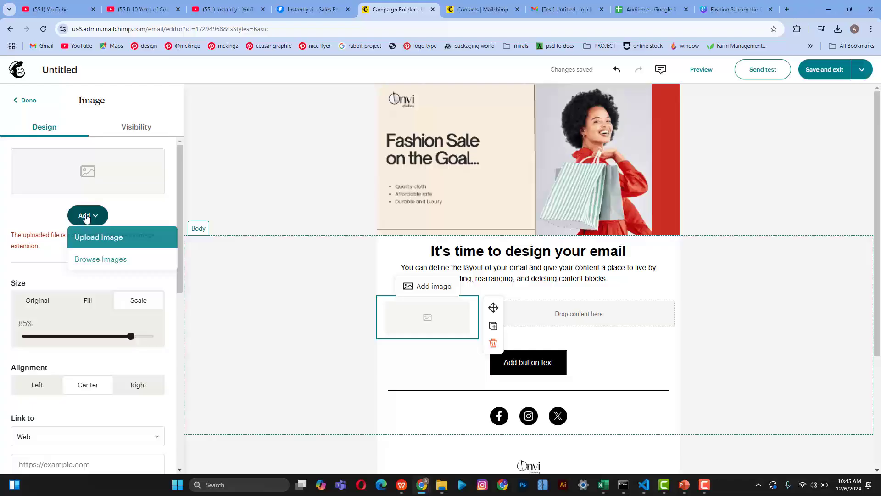
pyautogui.click(93, 242)
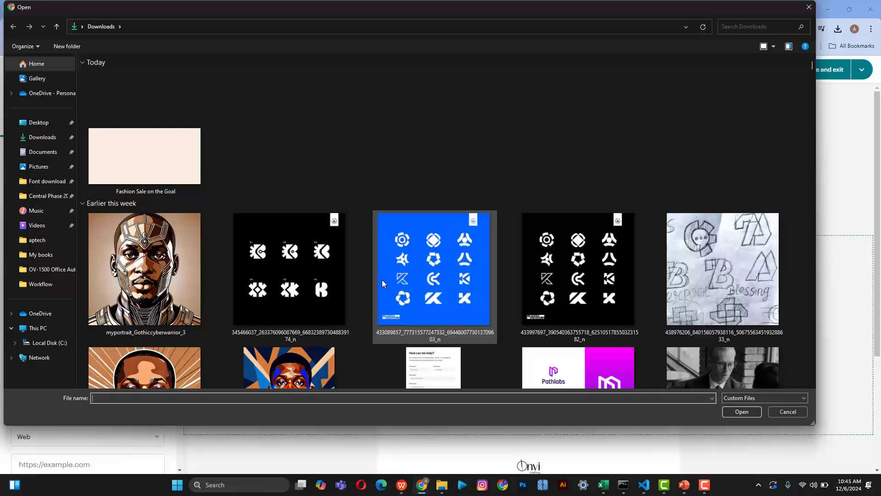
pyautogui.scroll(-5, 382, 280)
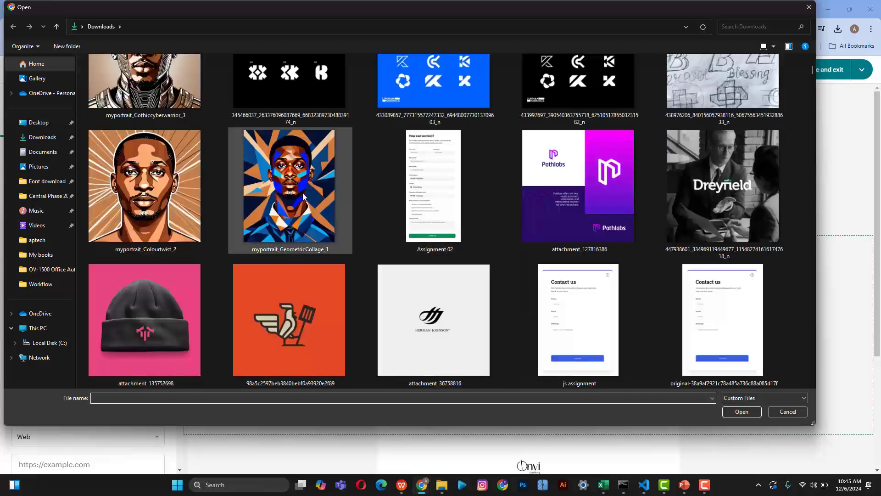
pyautogui.scroll(5, 303, 197)
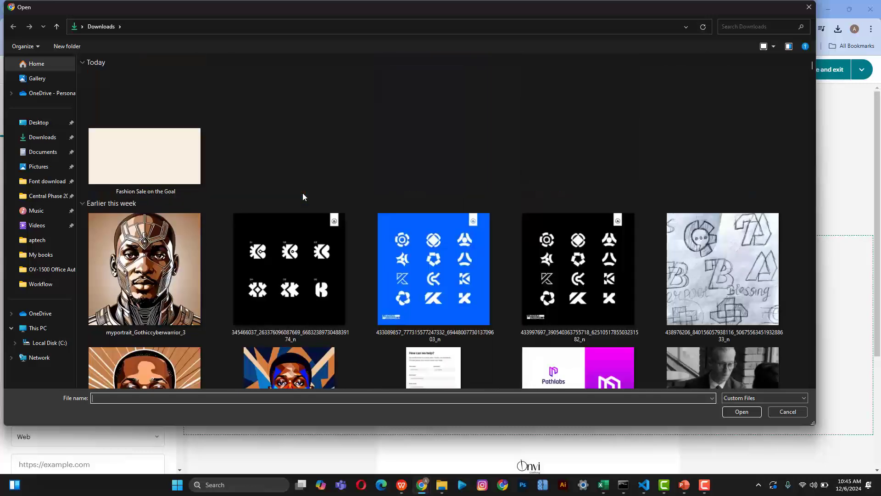
pyautogui.scroll(-2, 303, 197)
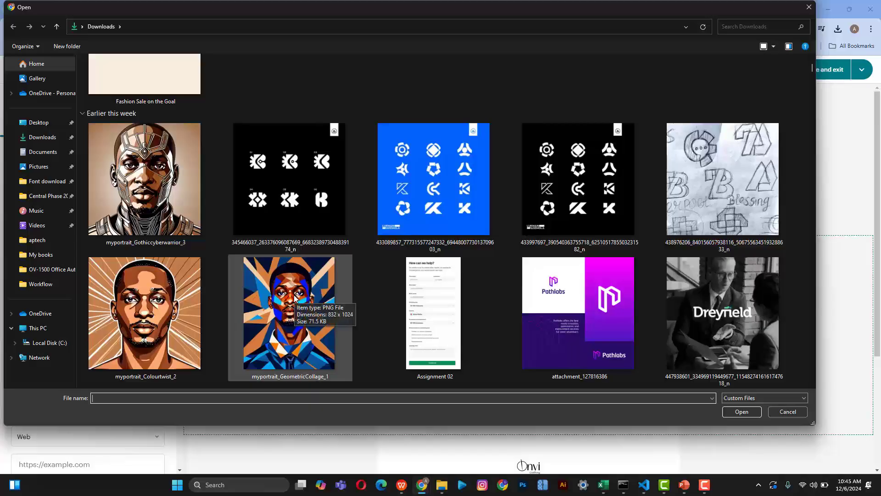
pyautogui.scroll(-6, 294, 297)
pyautogui.scroll(2, 293, 297)
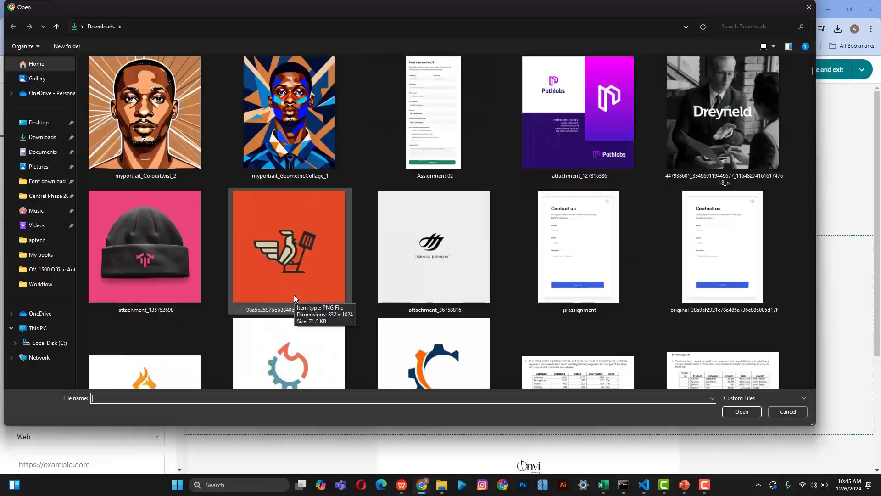
pyautogui.scroll(-15, 294, 297)
pyautogui.scroll(5, 293, 298)
pyautogui.scroll(3, 294, 295)
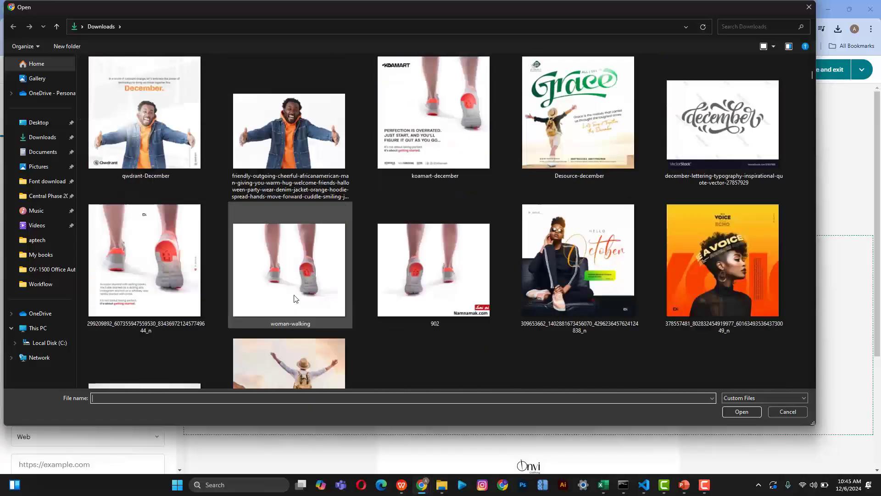
pyautogui.click(144, 117)
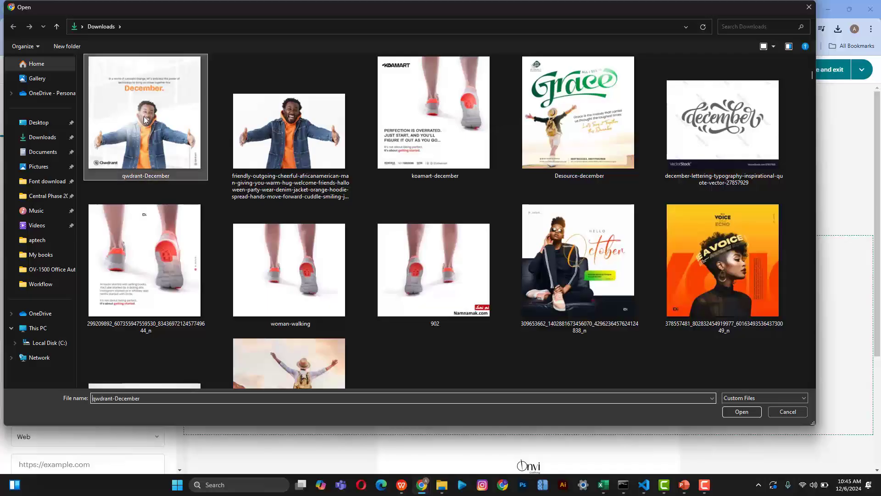
pyautogui.click(740, 412)
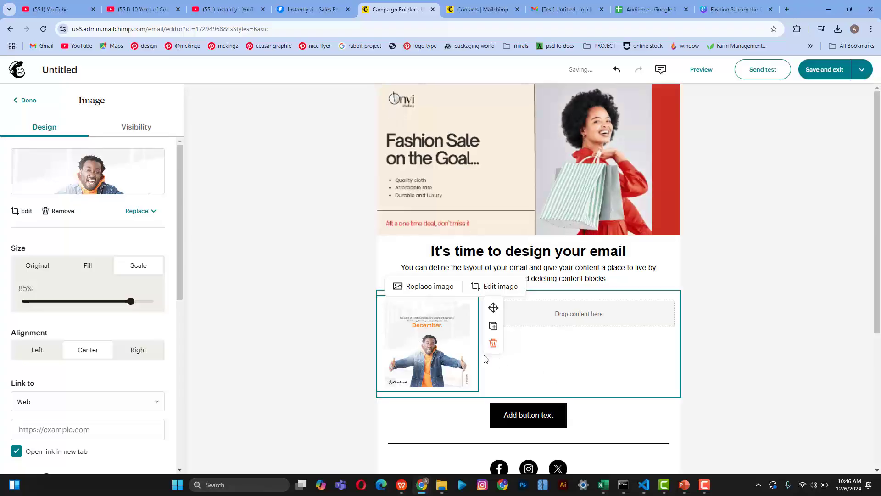
pyautogui.click(569, 298)
# Step: Add a heading block and a paragraph block beneath it in the right column
pyautogui.click(528, 253)
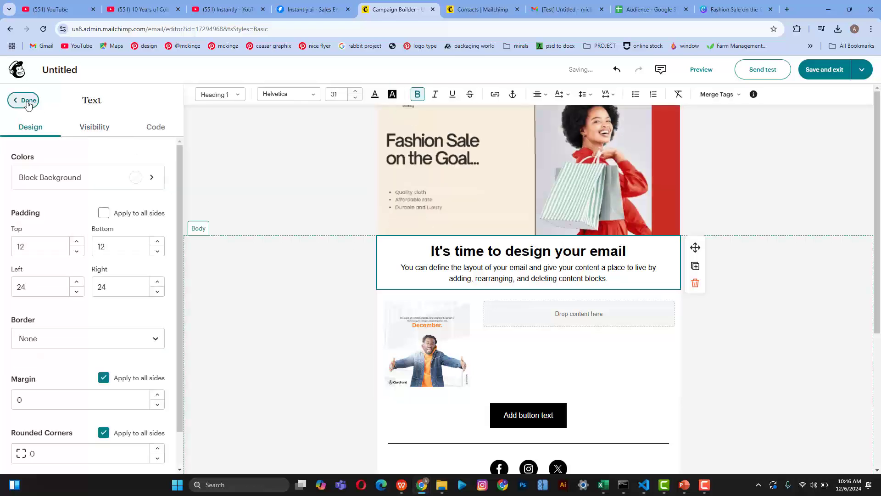
pyautogui.click(25, 100)
pyautogui.moveTo(75, 140); pyautogui.dragTo(525, 313)
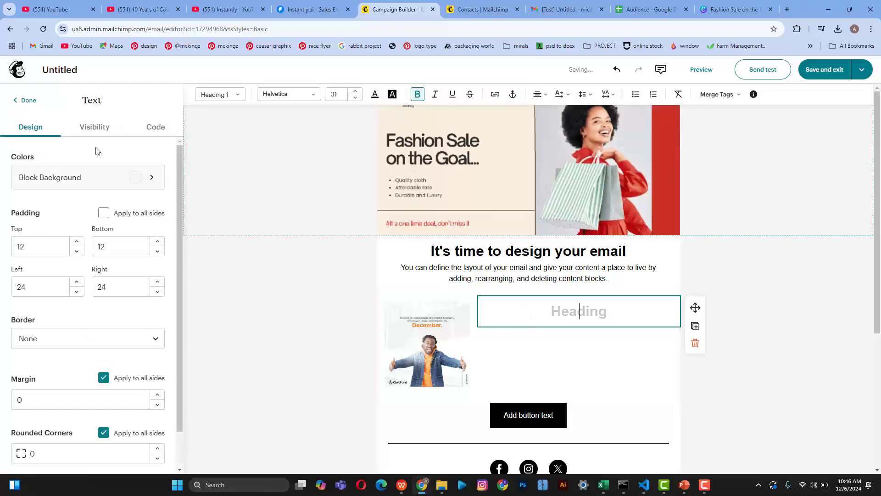
pyautogui.click(35, 104)
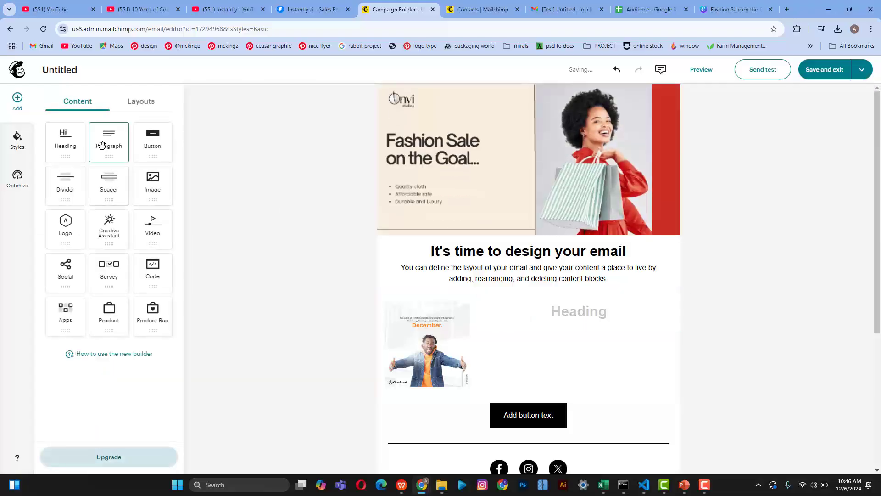
pyautogui.moveTo(112, 146); pyautogui.dragTo(432, 371)
pyautogui.moveTo(527, 332); pyautogui.dragTo(542, 337)
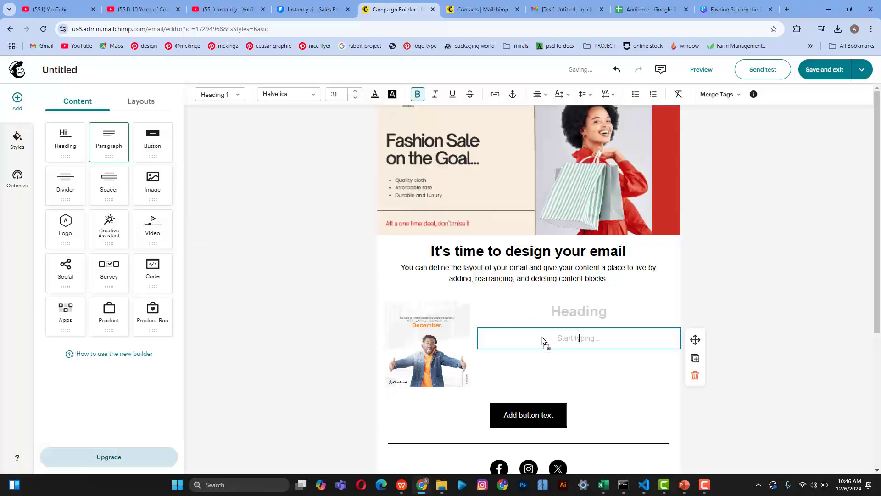
# Step: Copy the top heading text into the right-column heading and remove the blank line above it
pyautogui.tripleClick(563, 255)
pyautogui.hotkey('ctrl', 'c')
pyautogui.click(591, 311)
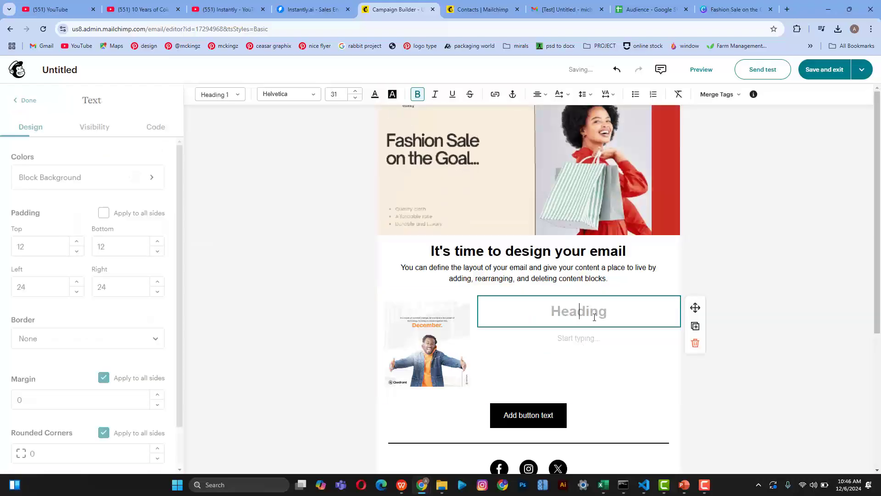
pyautogui.hotkey('ctrl', 'v')
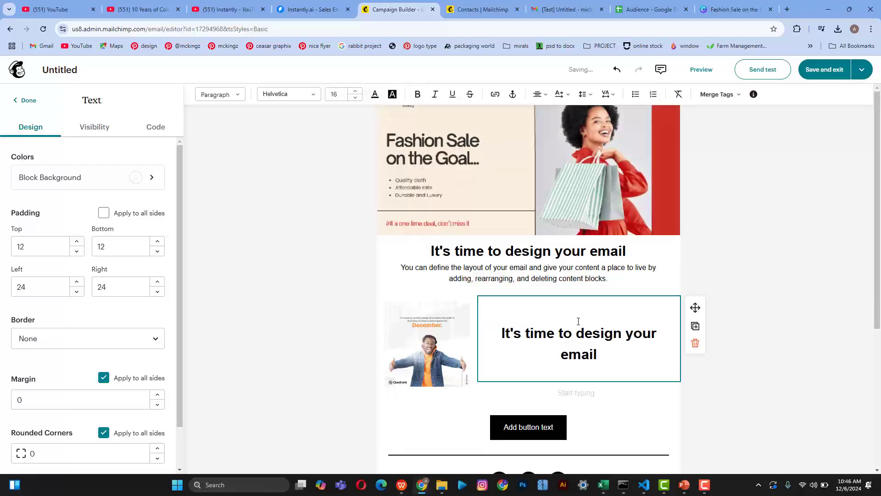
pyautogui.click(790, 338)
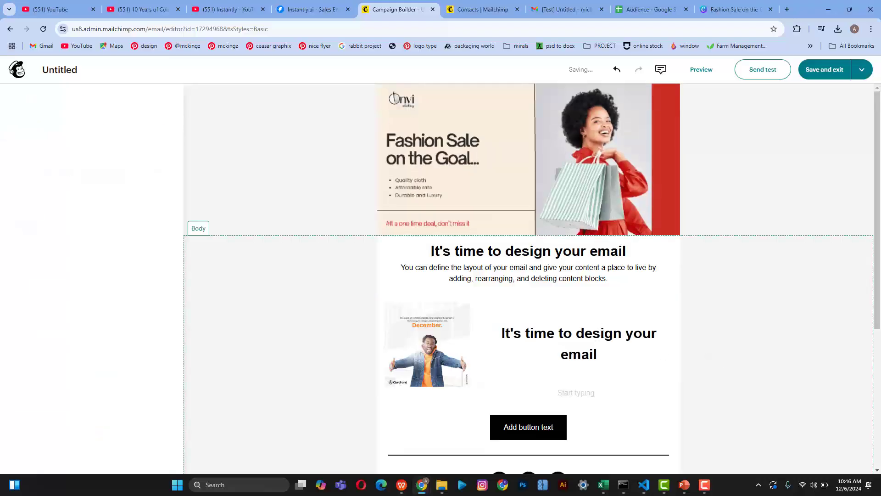
pyautogui.click(504, 339)
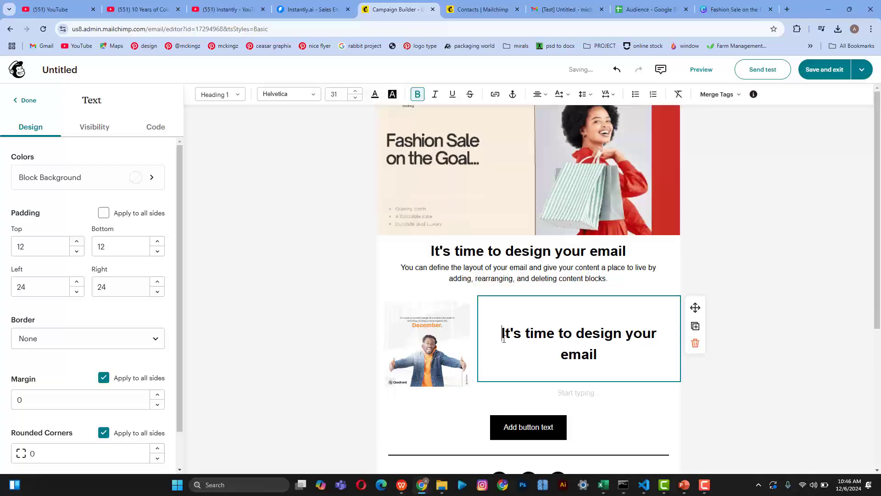
pyautogui.press('BackSpace')
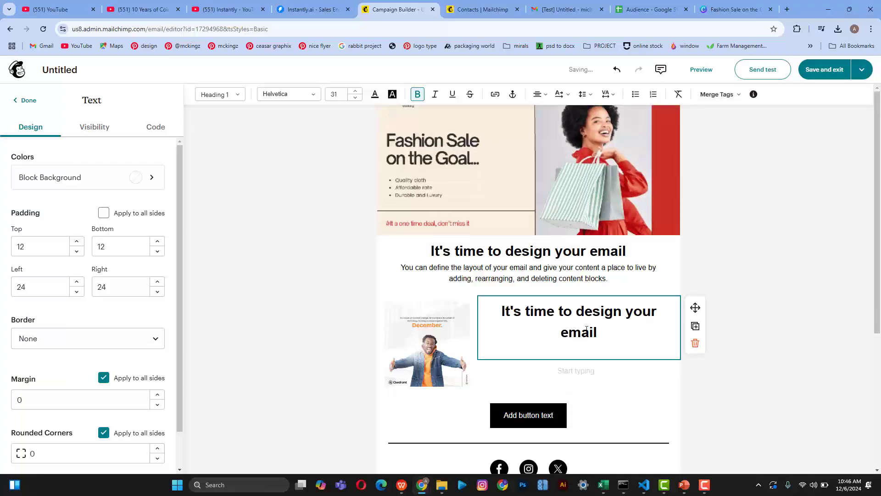
# Step: Zero the right-column heading's padding on all sides so 'It's time to design your email' fits one line
pyautogui.click(558, 335)
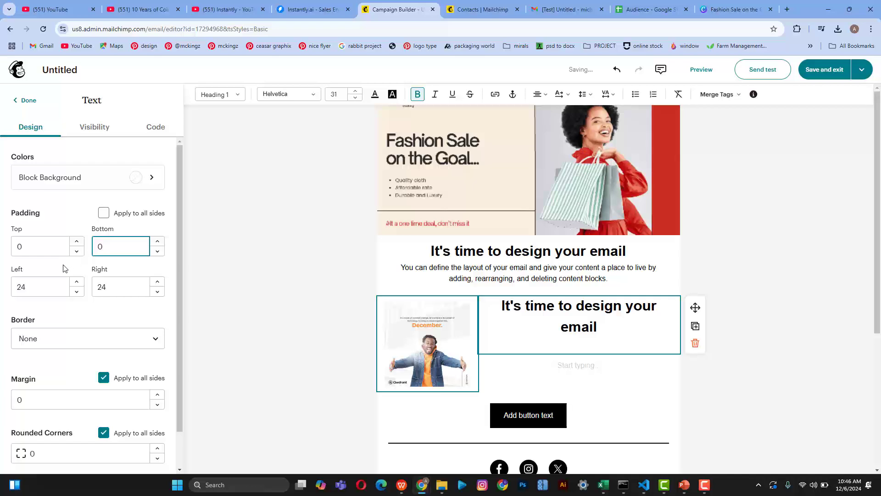
pyautogui.write('0')
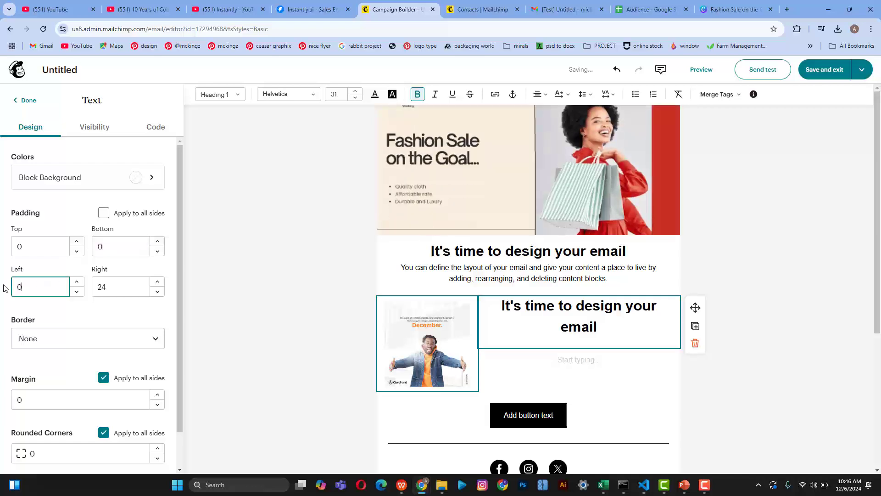
pyautogui.click(100, 287)
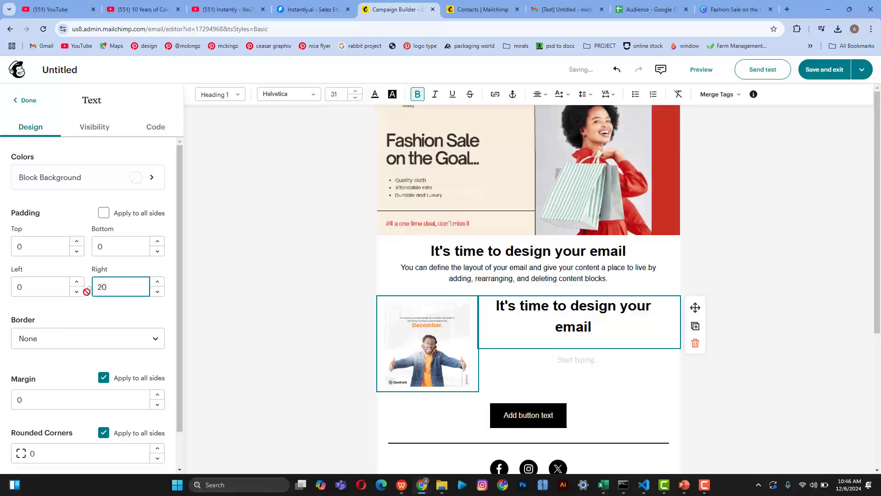
pyautogui.press('BackSpace')
# Step: Copy the top description paragraph into the right-column paragraph box and remove the blank line
pyautogui.tripleClick(458, 268)
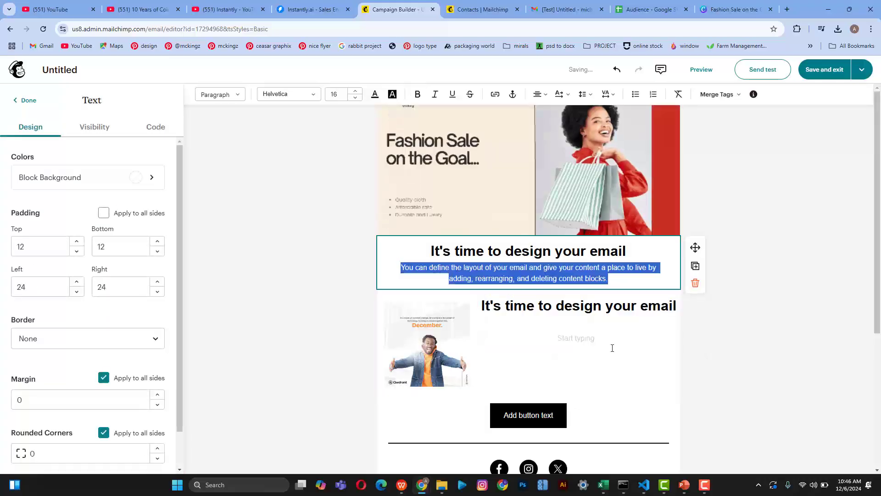
pyautogui.click(591, 338)
pyautogui.hotkey('ctrl', 'v')
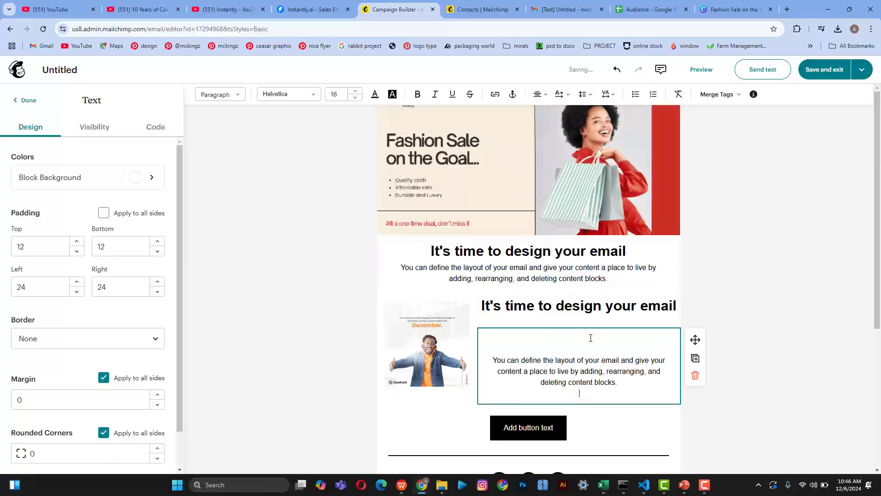
pyautogui.click(492, 360)
pyautogui.press('BackSpace')
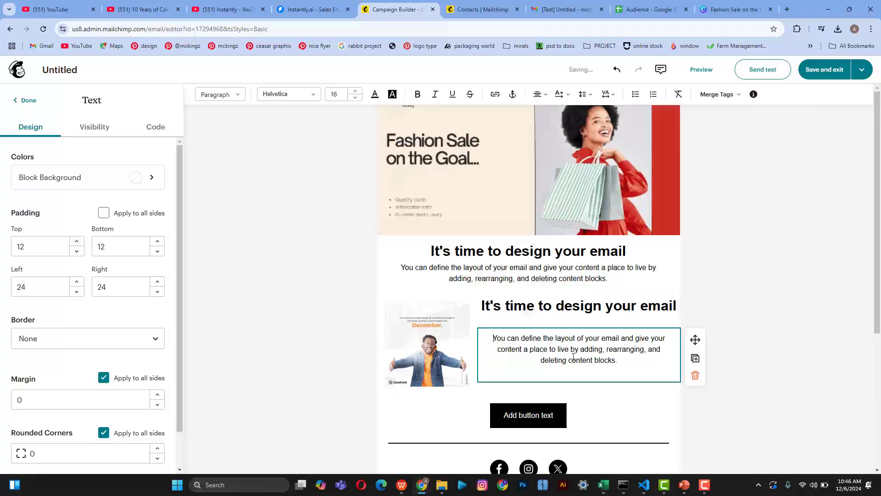
# Step: Left-align the pasted right-column paragraph
pyautogui.click(538, 97)
pyautogui.click(537, 113)
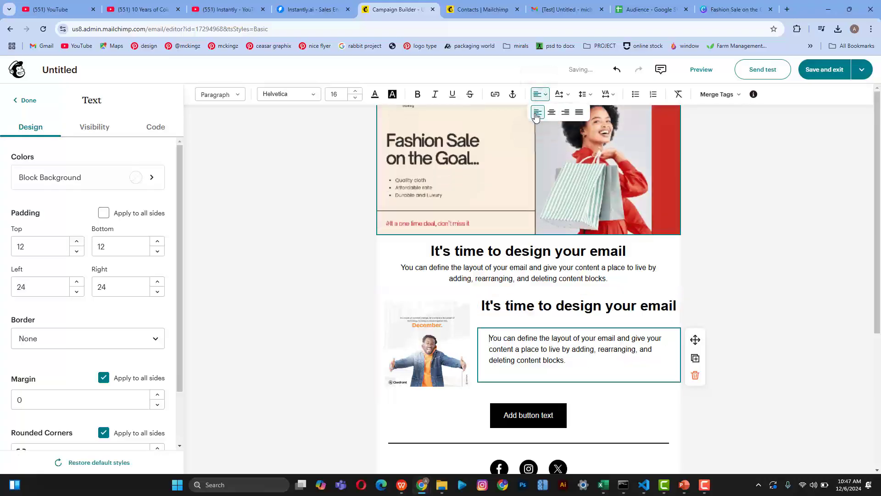
pyautogui.click(502, 339)
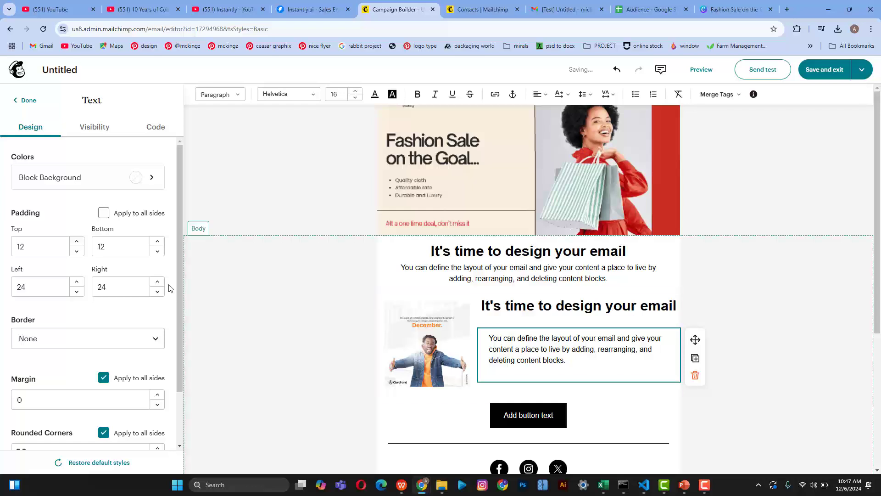
# Step: Give the right-column heading separate side paddings, with top and bottom set to 0
pyautogui.click(518, 308)
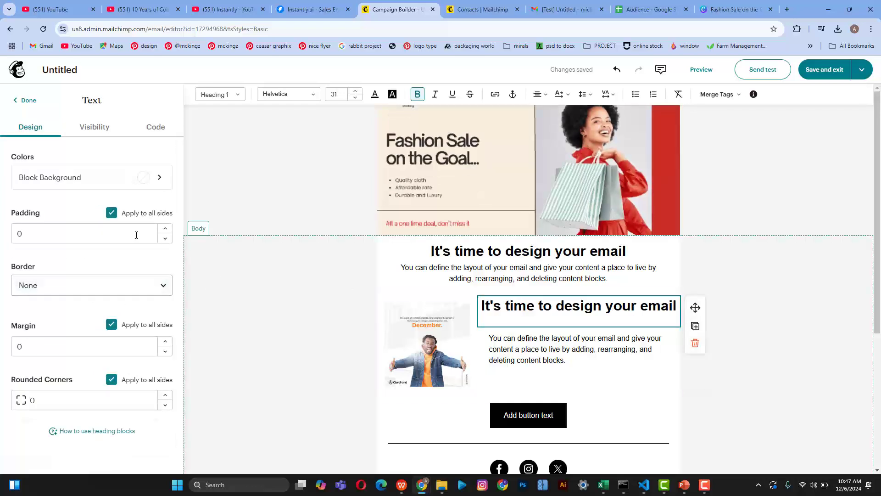
pyautogui.click(164, 230)
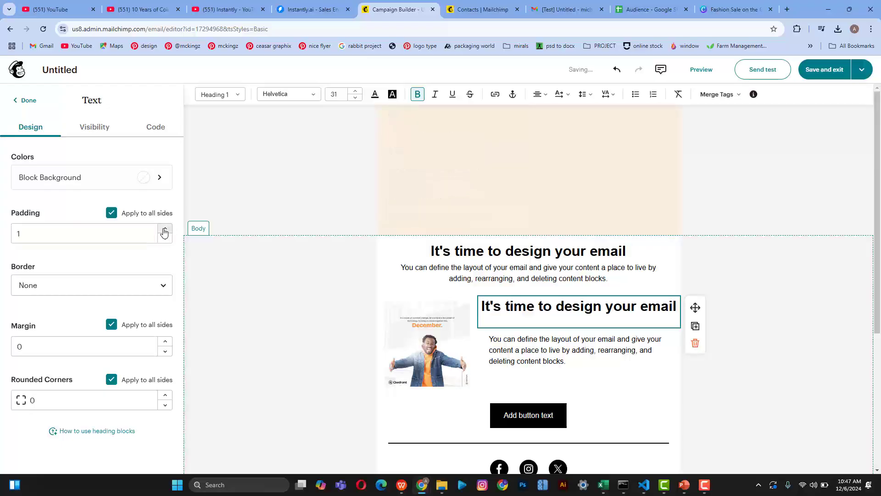
pyautogui.click(164, 230)
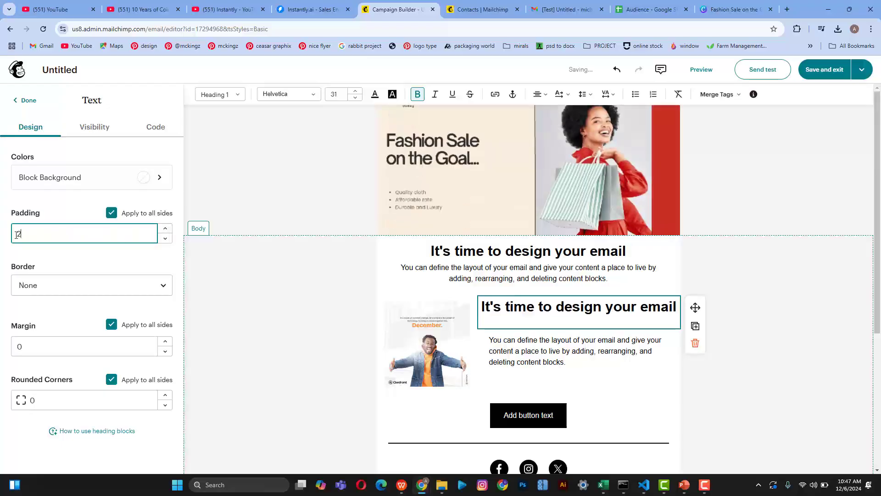
pyautogui.write('4')
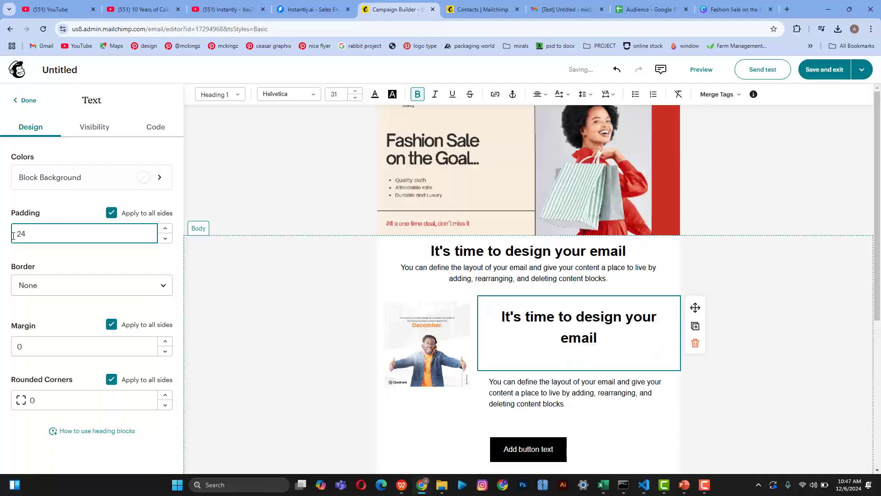
pyautogui.click(112, 213)
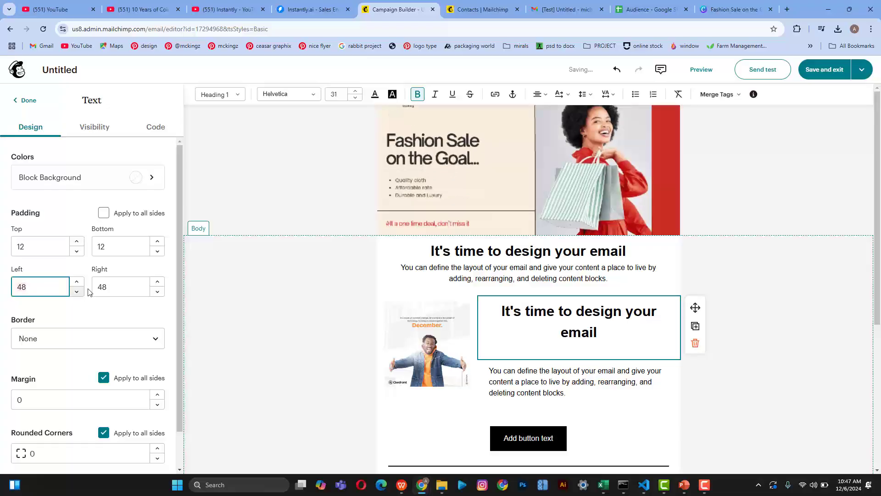
pyautogui.press('BackSpace')
pyautogui.press('BackSpace')
pyautogui.write('2')
pyautogui.click(98, 287)
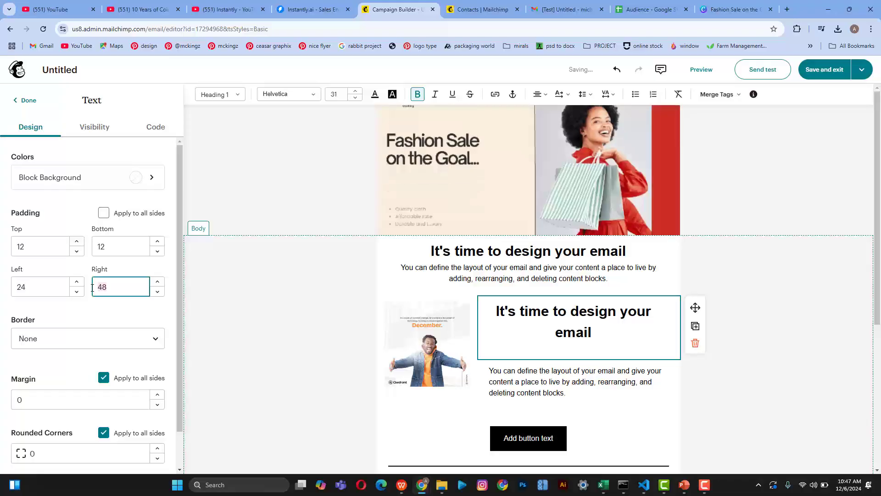
pyautogui.write('24')
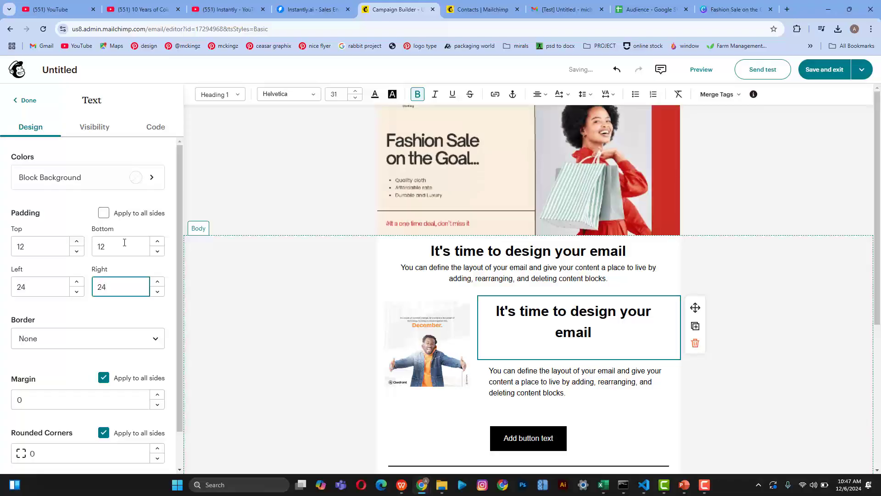
pyautogui.click(92, 246)
pyautogui.press('BackSpace')
pyautogui.press('BackSpace')
pyautogui.write('0')
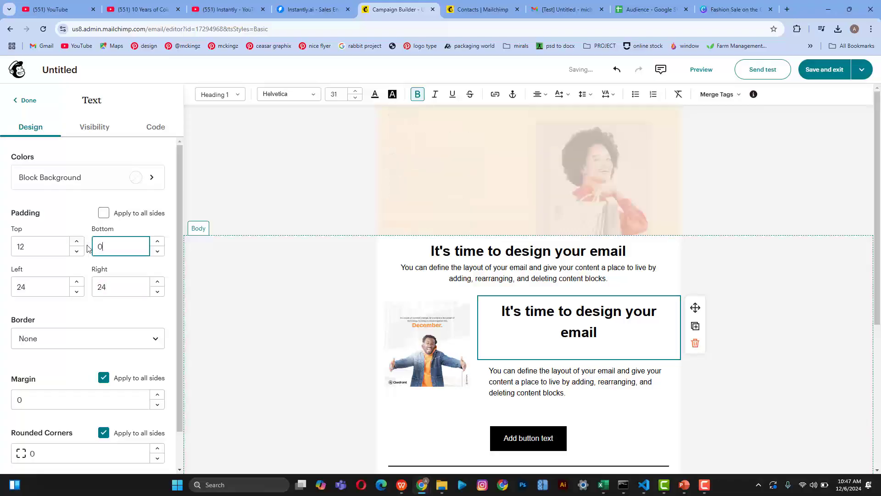
pyautogui.click(7, 247)
pyautogui.press('BackSpace')
pyautogui.press('BackSpace')
pyautogui.write('0')
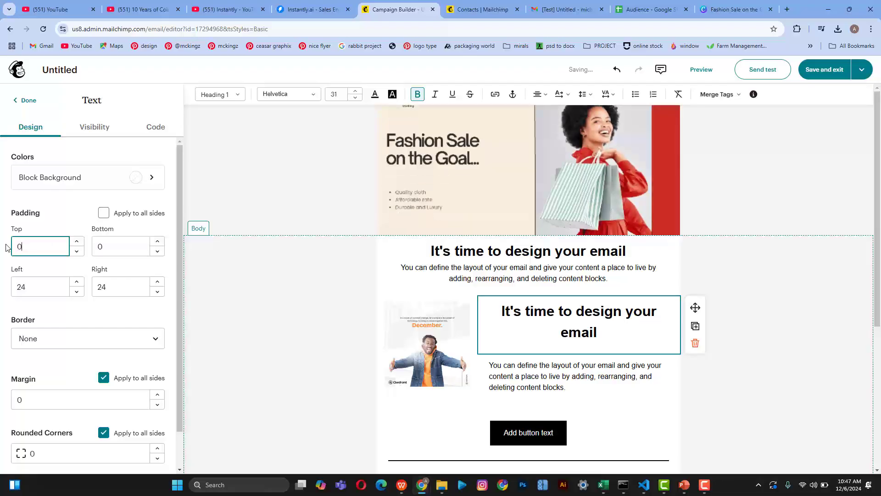
pyautogui.click(44, 287)
pyautogui.click(112, 289)
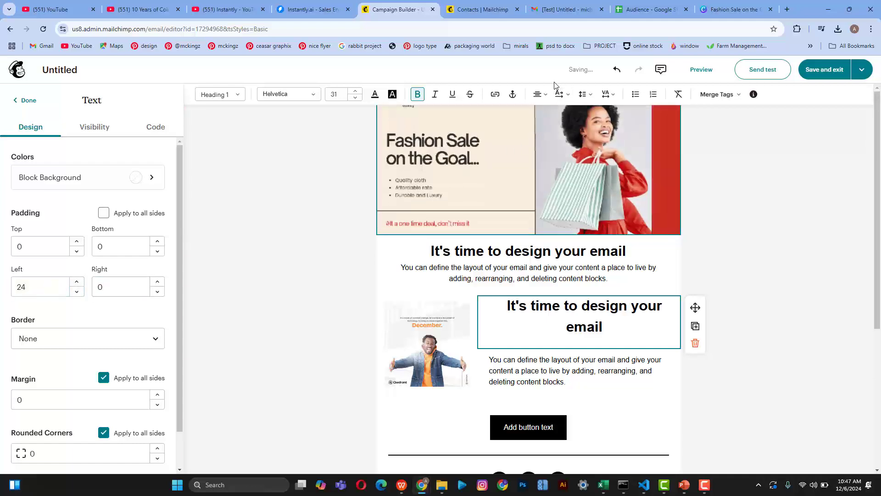
# Step: Left-align the heading, break it after 'design' and delete the stray space before 'your email'
pyautogui.click(541, 97)
pyautogui.click(537, 112)
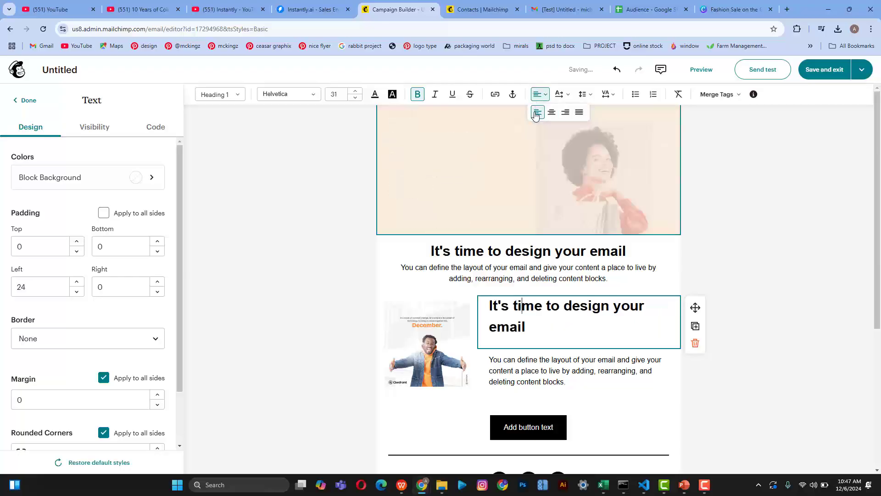
pyautogui.click(611, 306)
pyautogui.press('Return')
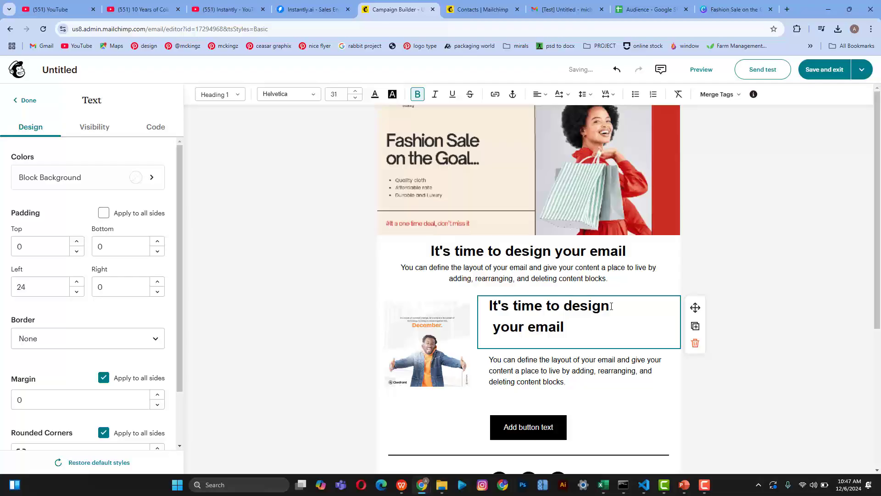
pyautogui.press('Delete')
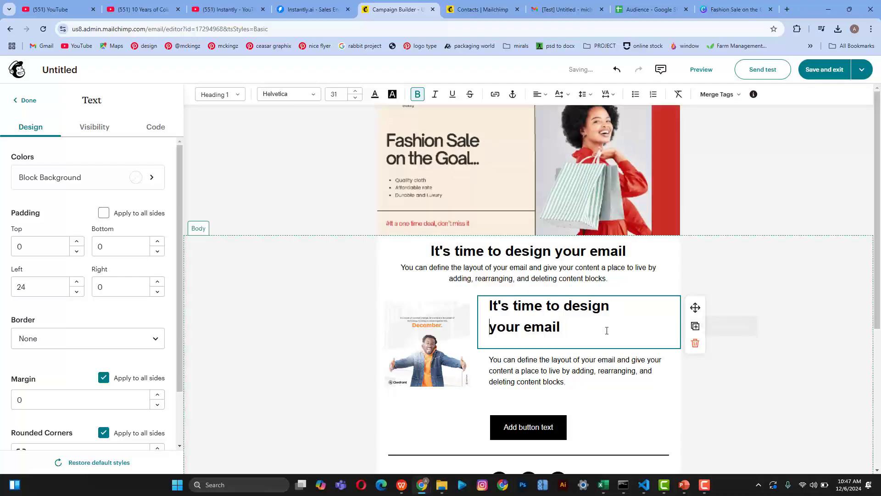
# Step: Set the two-line heading's line height to 1.25
pyautogui.moveTo(562, 327); pyautogui.dragTo(482, 303)
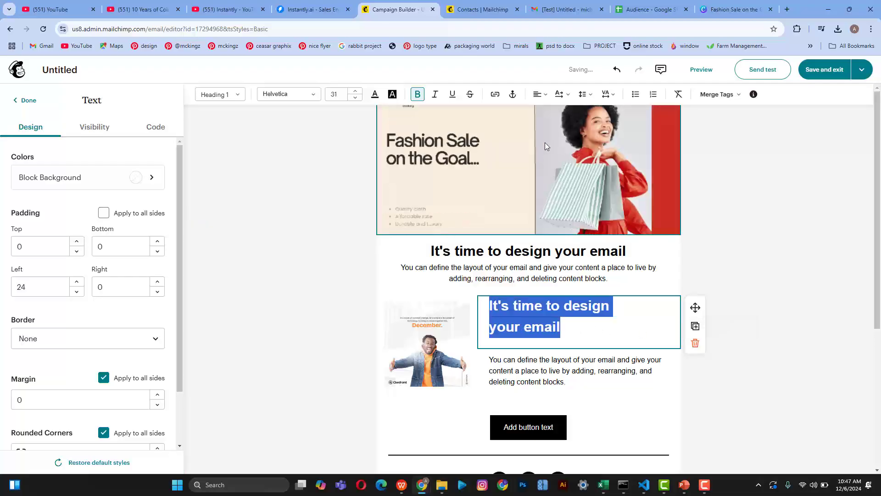
pyautogui.click(590, 94)
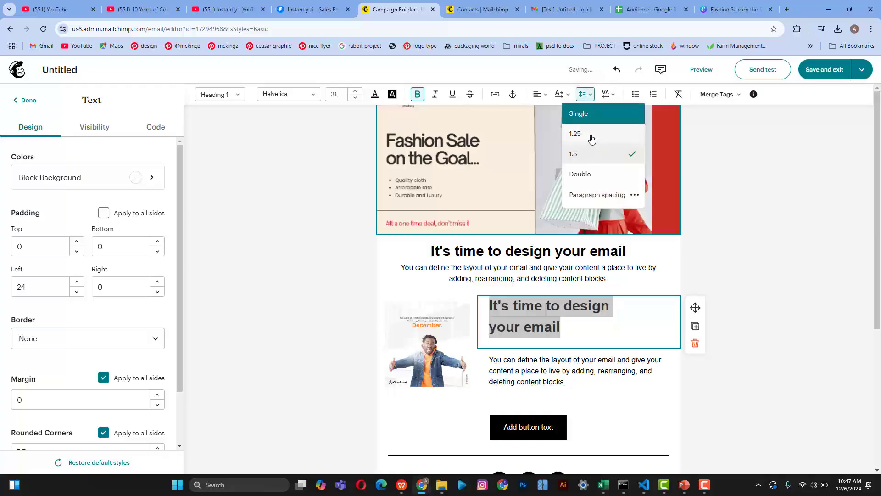
pyautogui.click(592, 139)
pyautogui.click(775, 350)
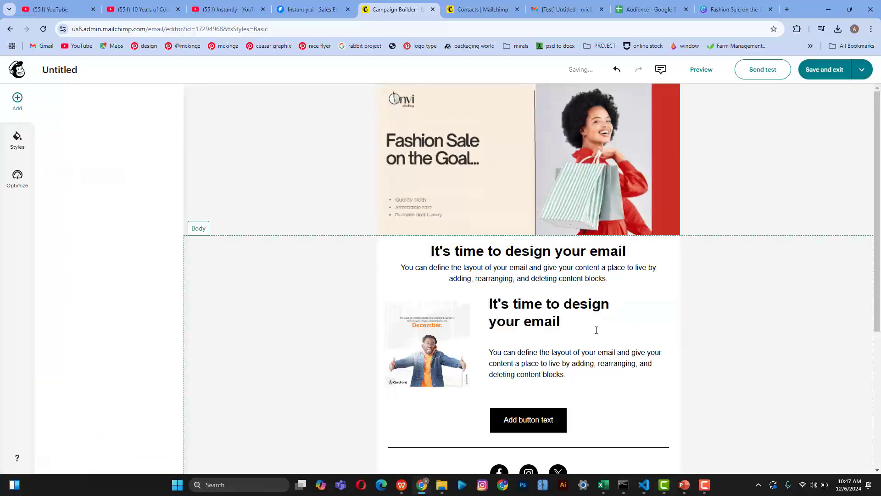
pyautogui.click(596, 330)
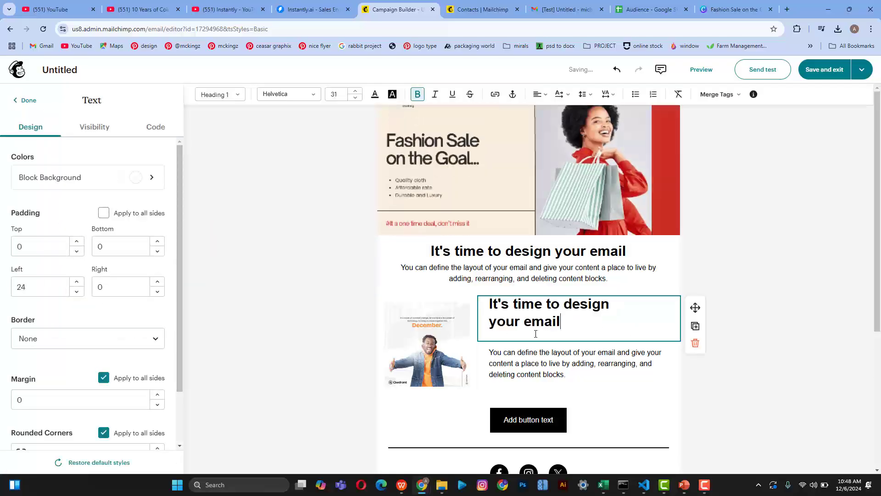
# Step: Set the right-column paragraph's padding to 0 so it sits directly under the heading
pyautogui.click(764, 369)
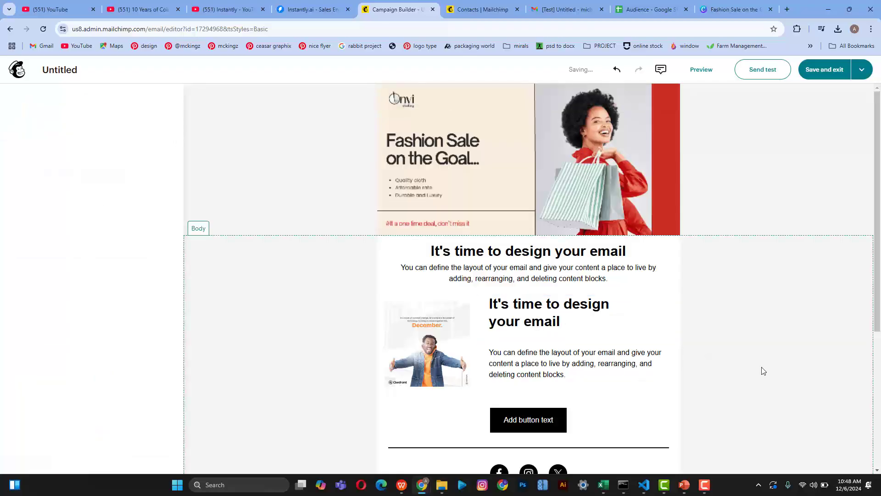
pyautogui.click(602, 362)
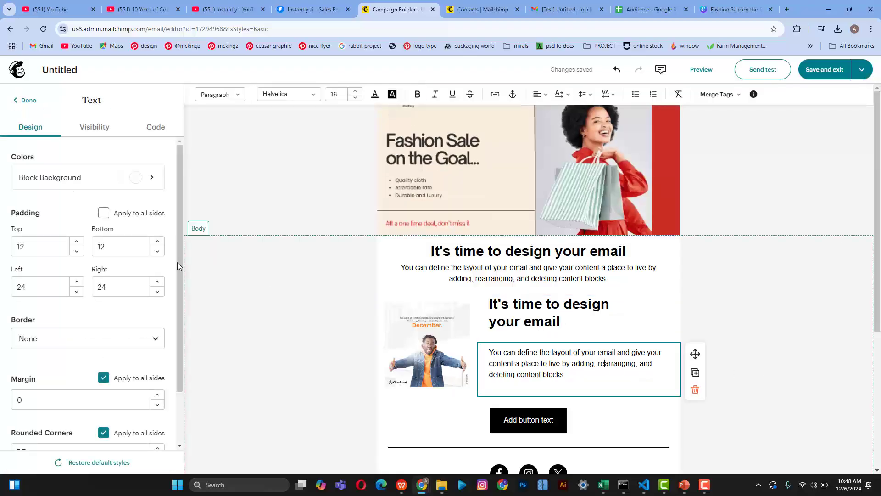
pyautogui.click(118, 250)
pyautogui.press('BackSpace')
pyautogui.press('BackSpace')
pyautogui.write('0')
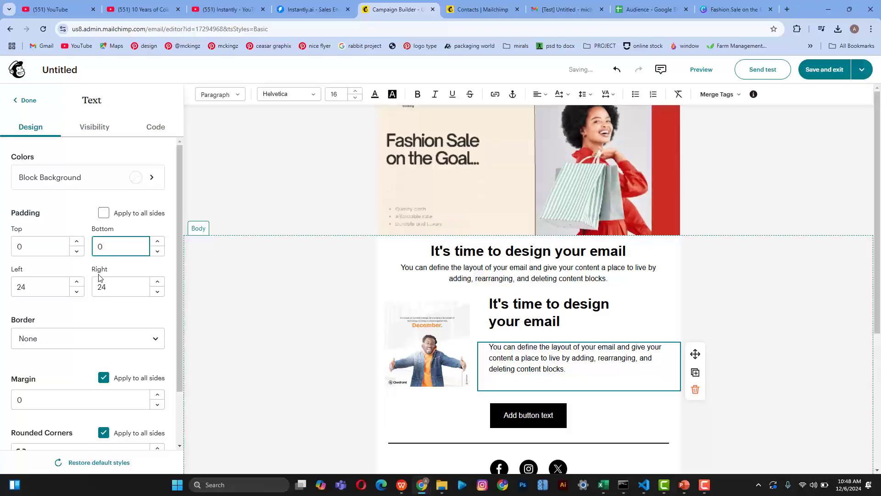
pyautogui.click(554, 321)
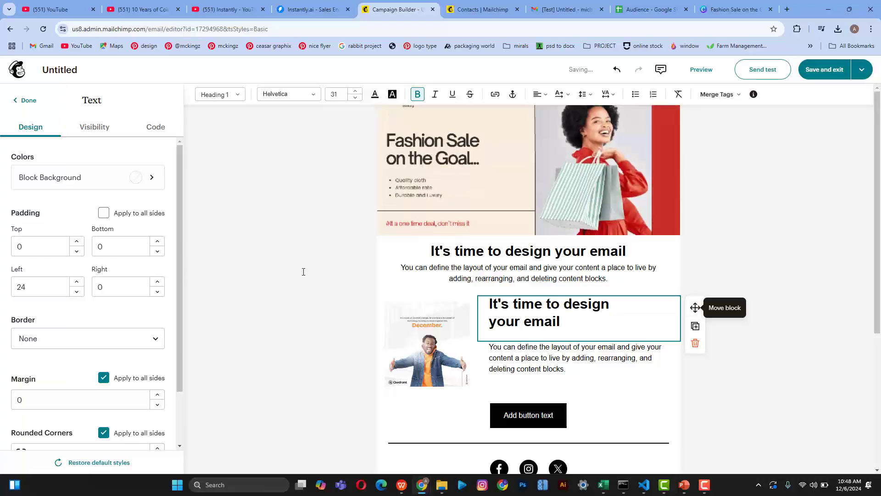
pyautogui.click(790, 401)
# Step: Drag an empty two-column row below the card, then remove it again
pyautogui.scroll(-5, 790, 401)
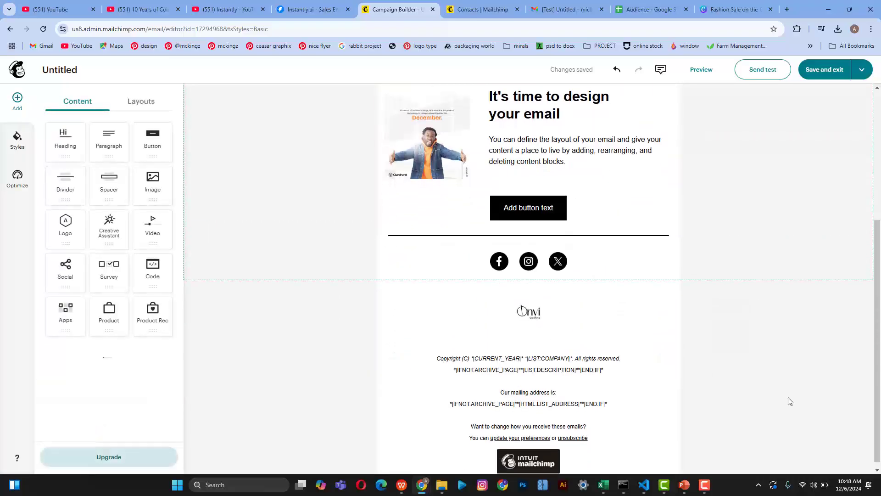
pyautogui.scroll(3, 790, 401)
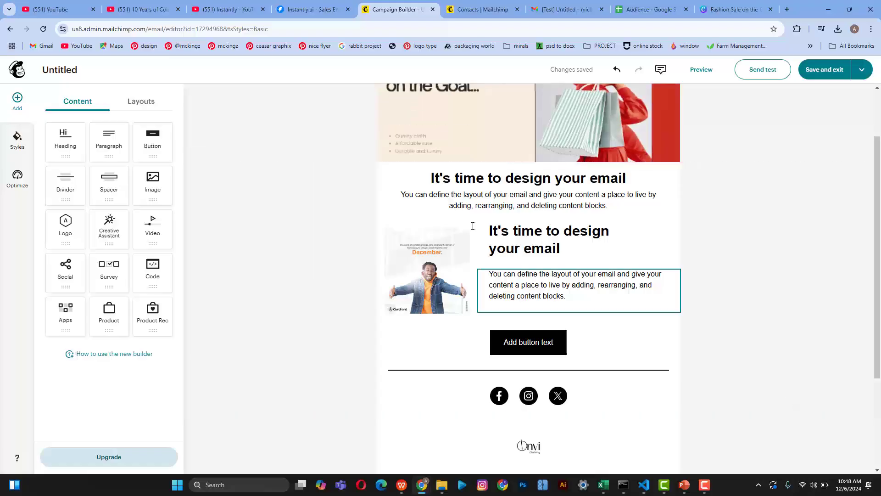
pyautogui.click(139, 110)
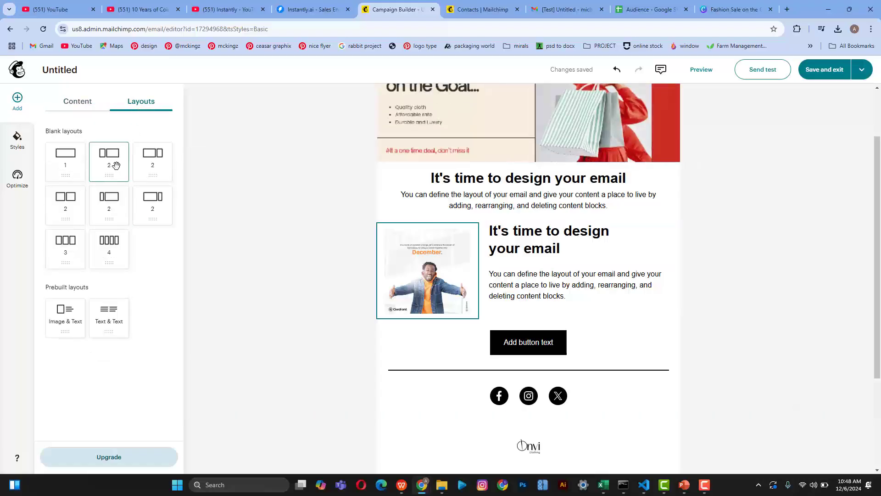
pyautogui.moveTo(154, 164); pyautogui.dragTo(448, 308)
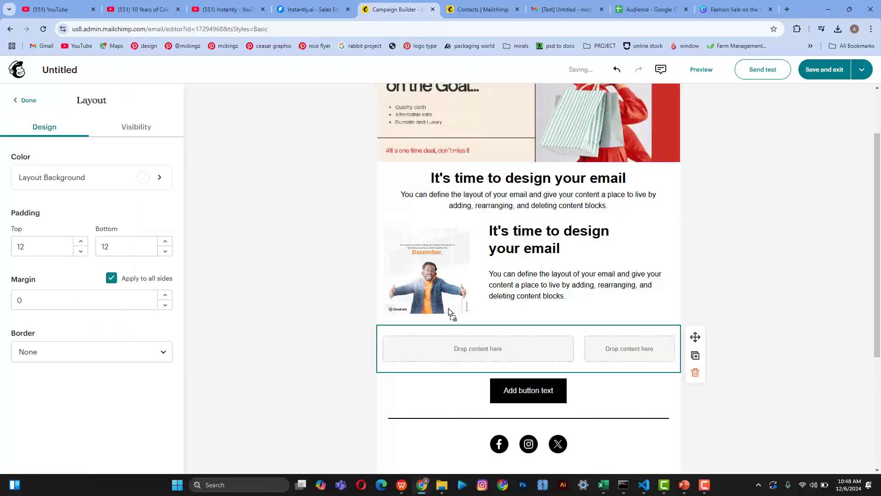
pyautogui.click(695, 373)
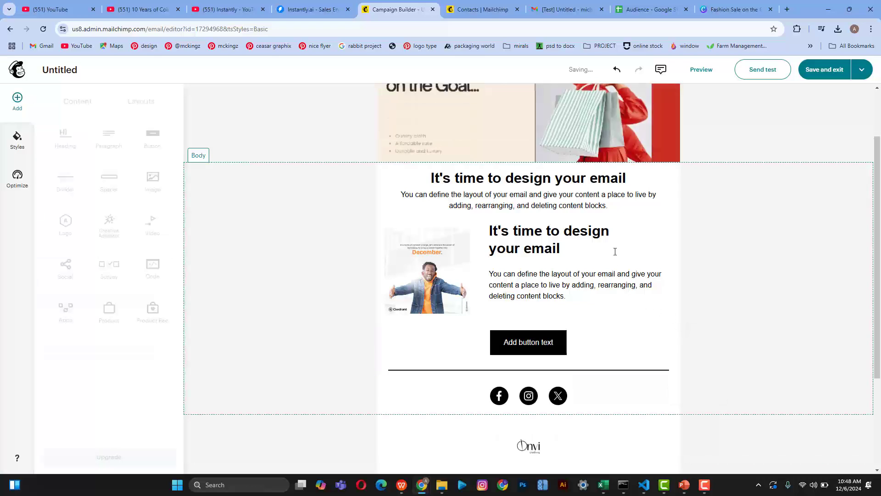
# Step: Duplicate the whole image-and-text card so a copy appears beneath it
pyautogui.click(574, 284)
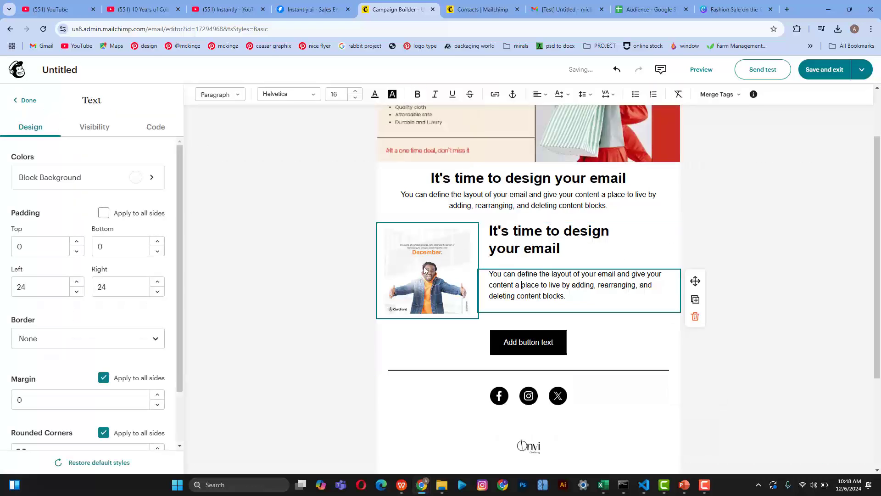
pyautogui.click(510, 222)
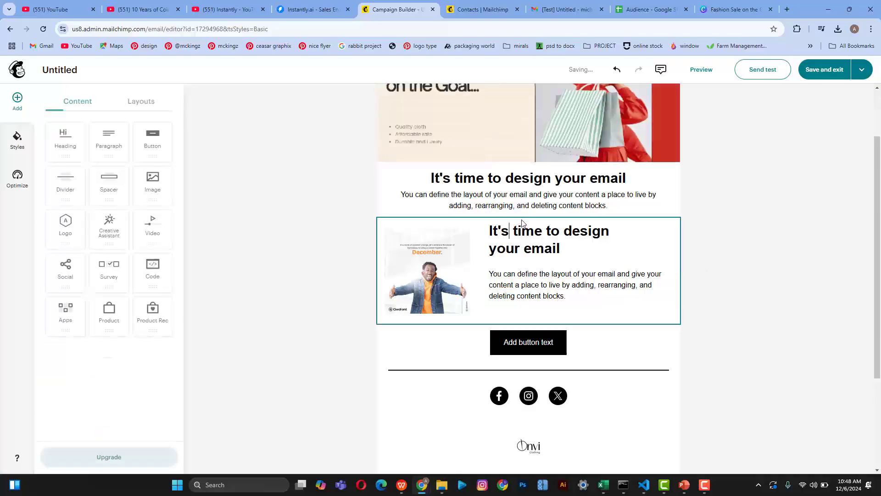
pyautogui.click(510, 222)
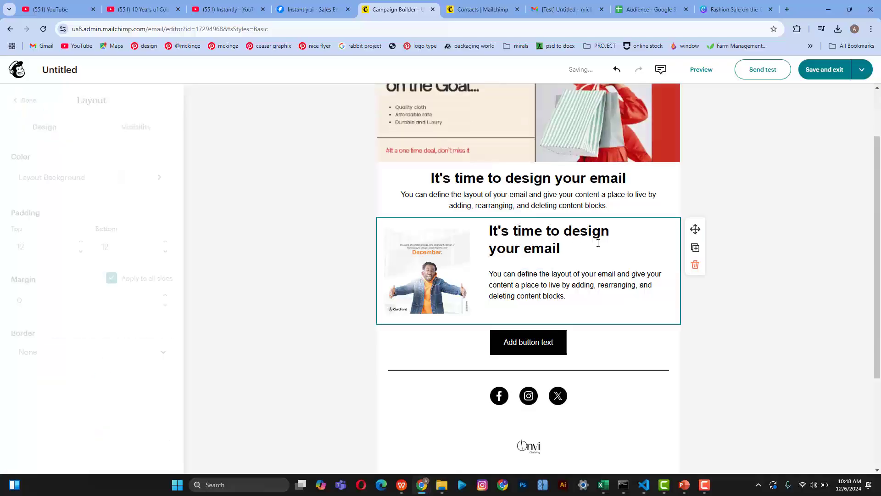
pyautogui.click(696, 248)
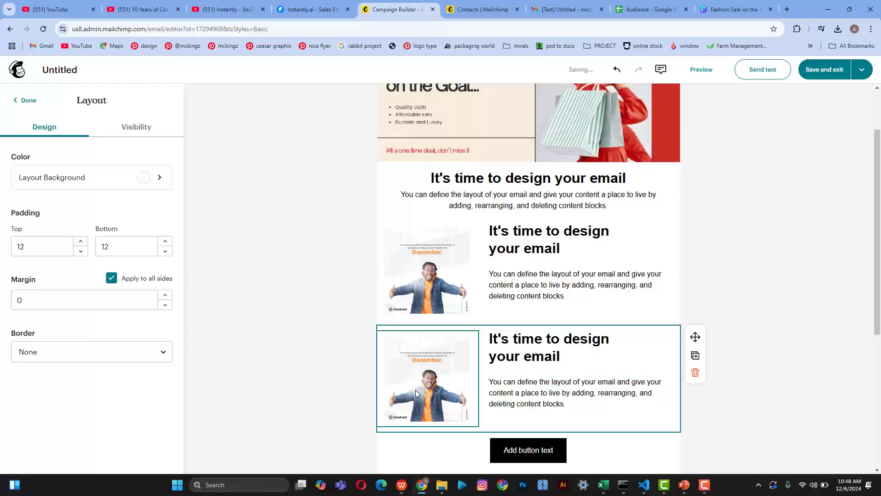
# Step: Delete the copy's heading, image and paragraph, then its leftover empty two-column row
pyautogui.click(413, 370)
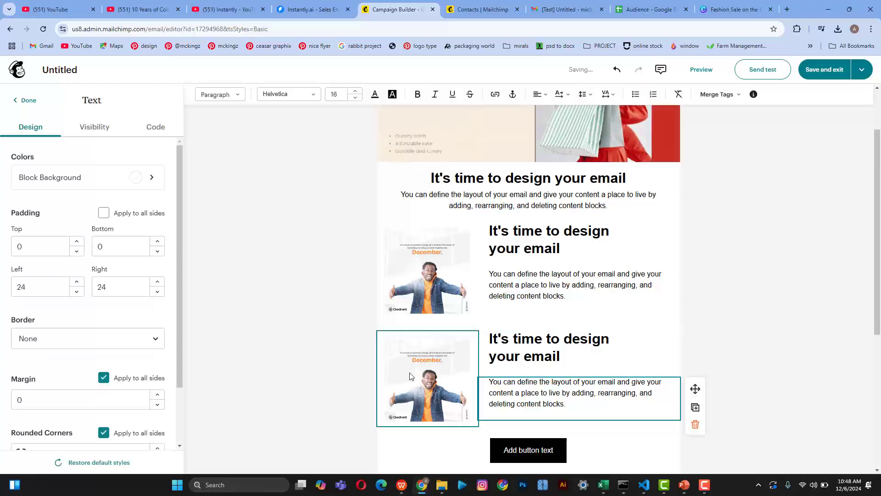
pyautogui.moveTo(409, 376); pyautogui.dragTo(668, 375)
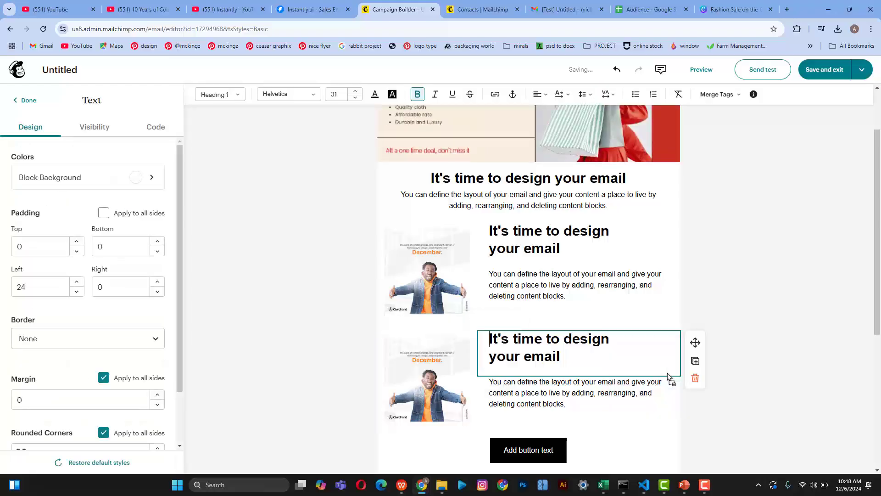
pyautogui.click(695, 378)
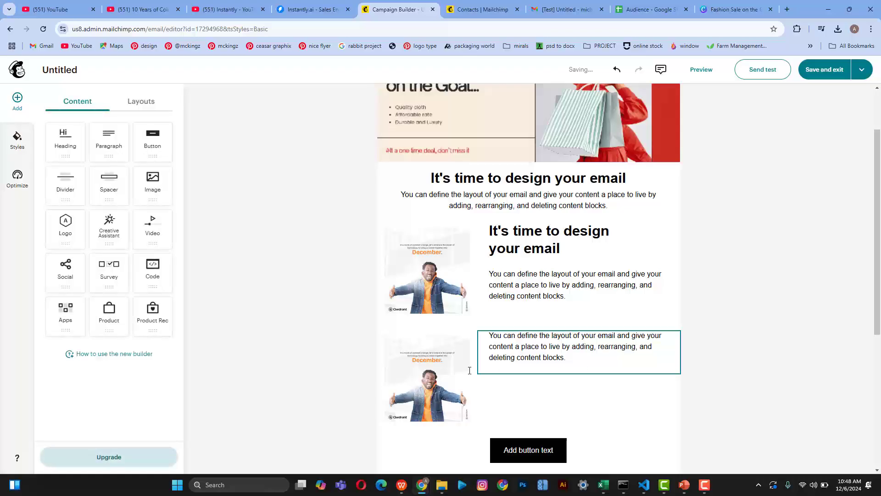
pyautogui.click(493, 378)
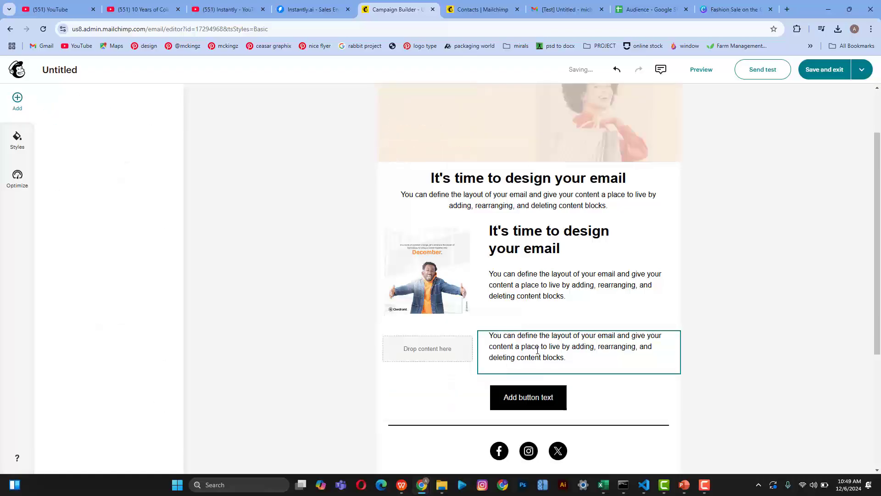
pyautogui.click(530, 347)
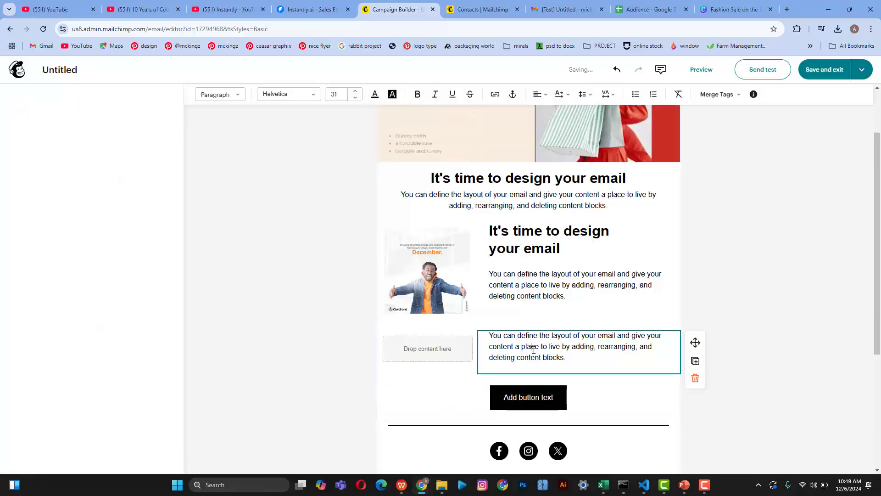
pyautogui.click(695, 378)
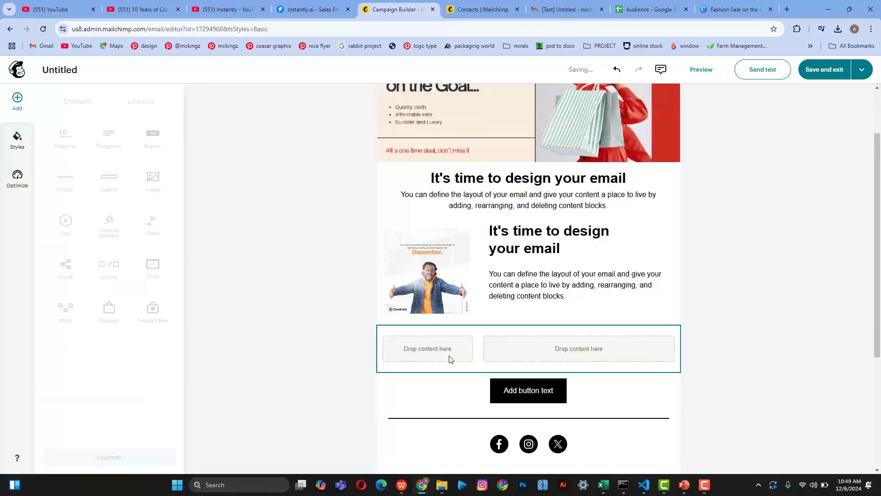
pyautogui.click(448, 358)
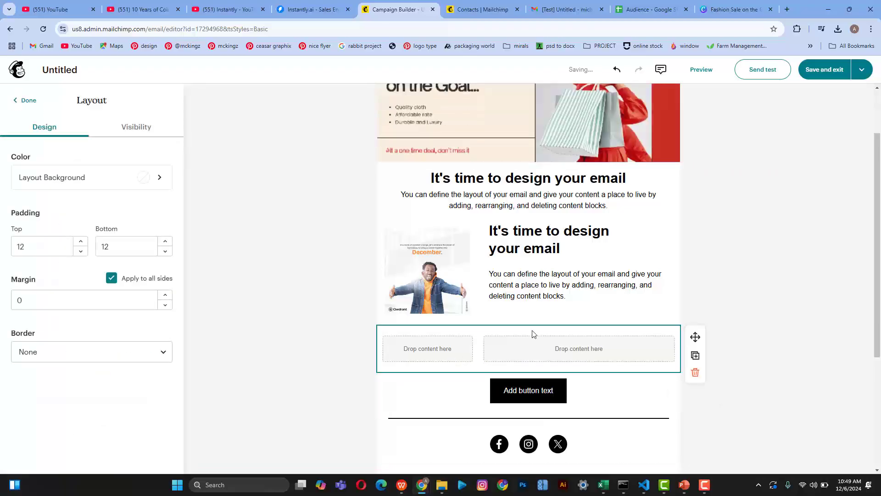
pyautogui.click(696, 374)
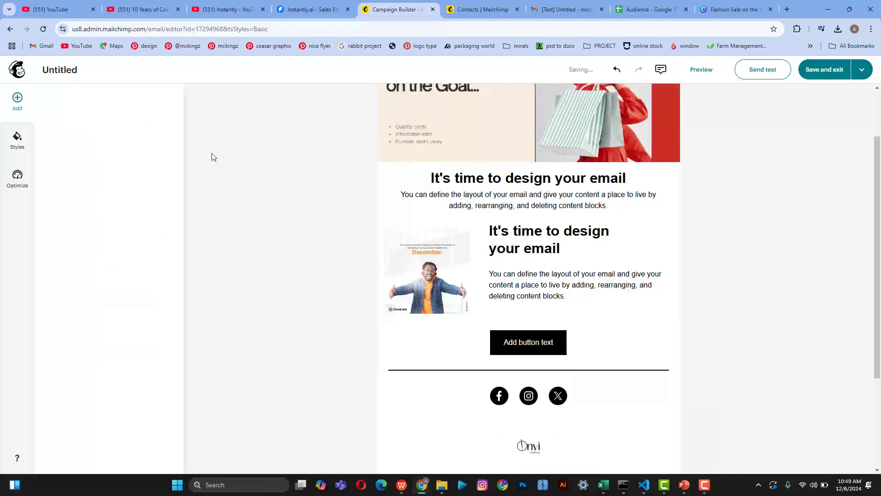
# Step: Delete the black 'Add button text' button block below the image-and-text card
pyautogui.click(156, 108)
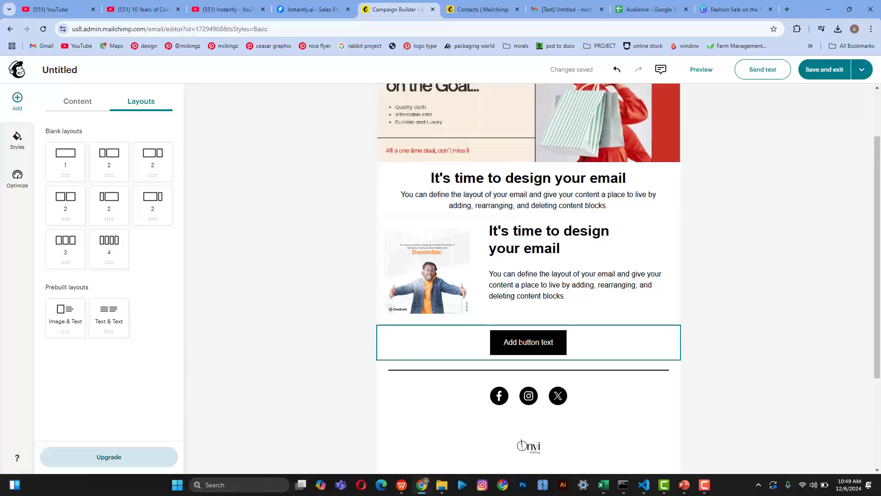
pyautogui.click(521, 343)
pyautogui.rightClick(521, 344)
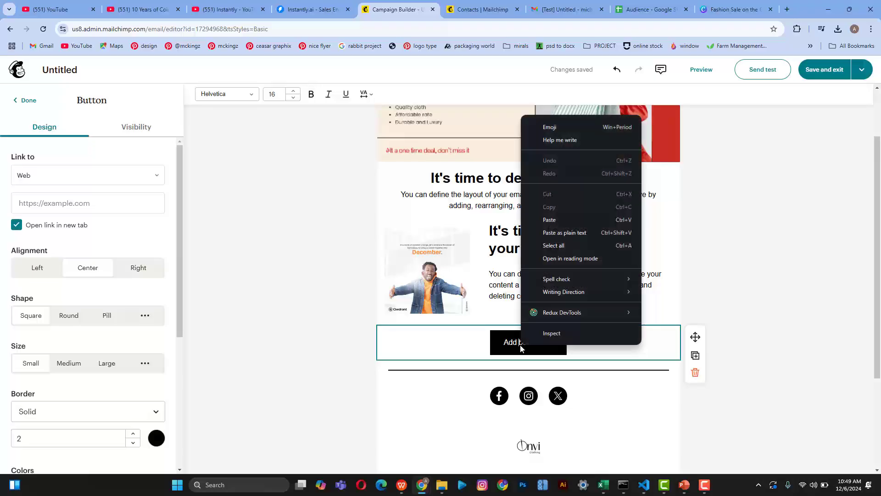
pyautogui.click(509, 342)
pyautogui.click(695, 373)
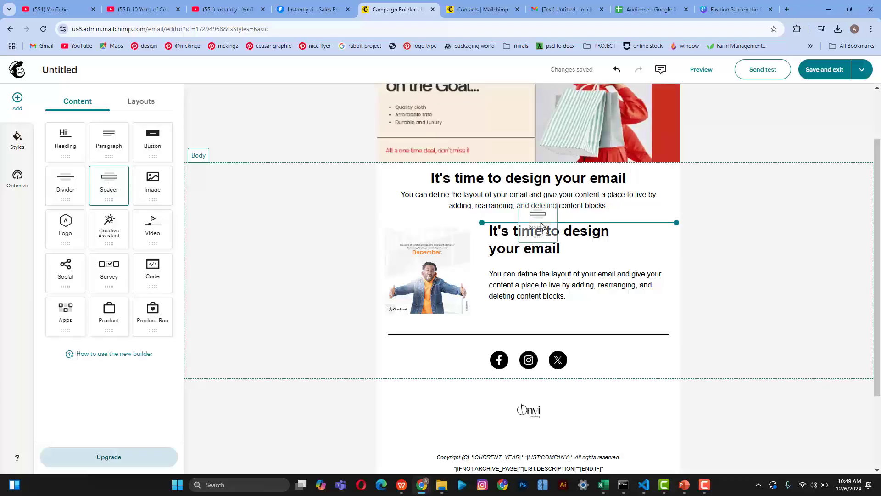
# Step: Insert a 95px spacer below the intro paragraph
pyautogui.moveTo(541, 225); pyautogui.dragTo(538, 219)
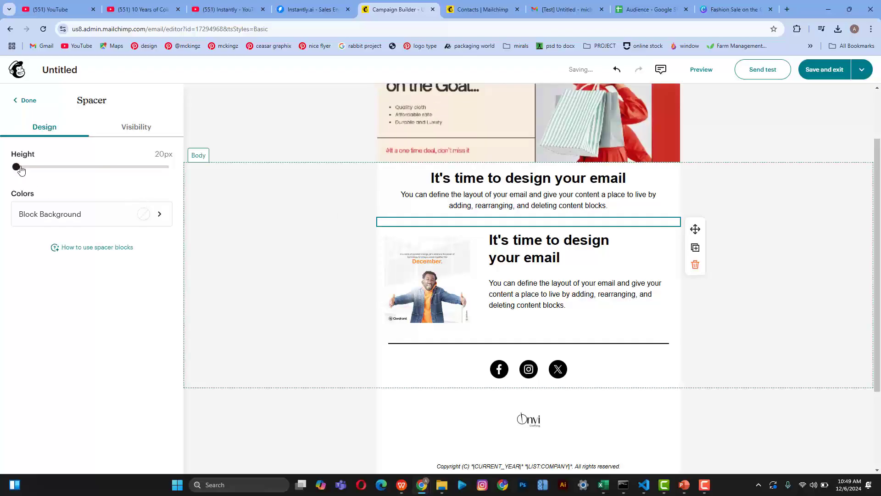
pyautogui.moveTo(18, 167); pyautogui.dragTo(1, 178)
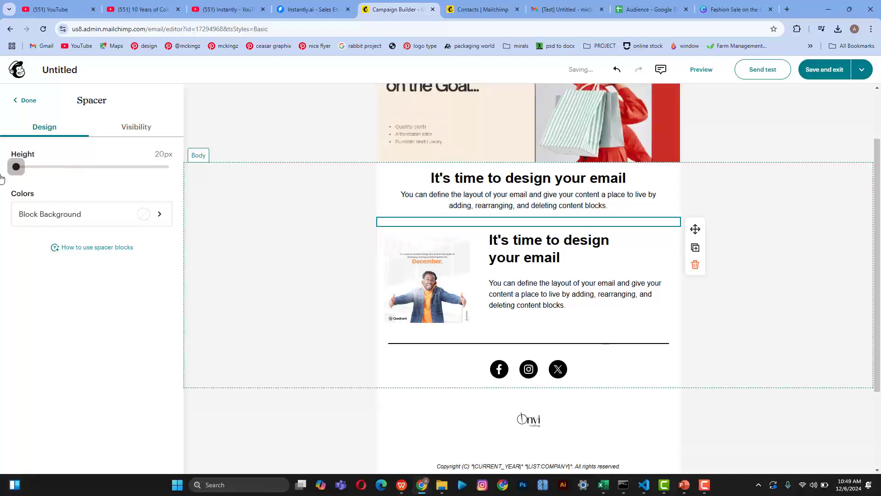
pyautogui.click(25, 100)
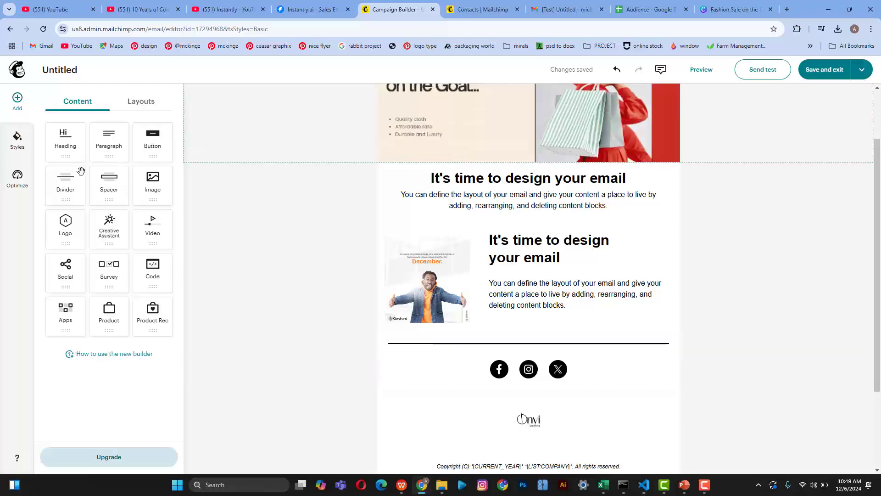
# Step: Add a divider below the intro text with a light grey line colour
pyautogui.moveTo(58, 179); pyautogui.dragTo(527, 259)
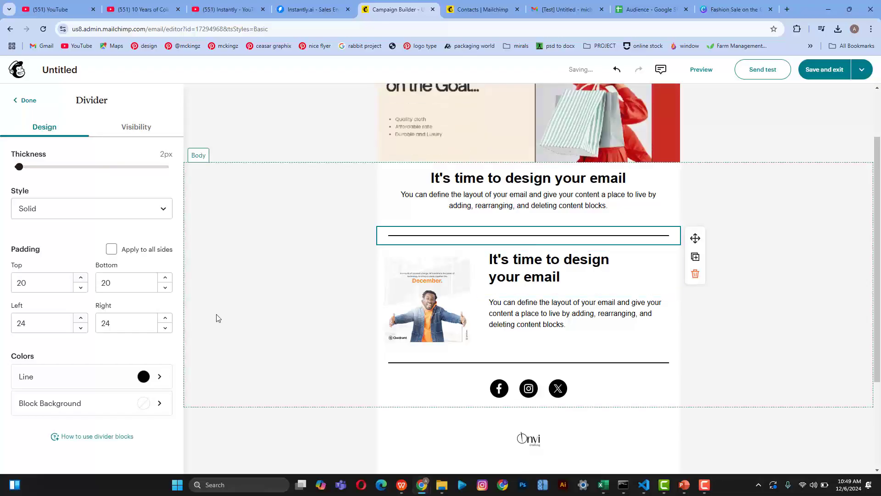
pyautogui.click(142, 375)
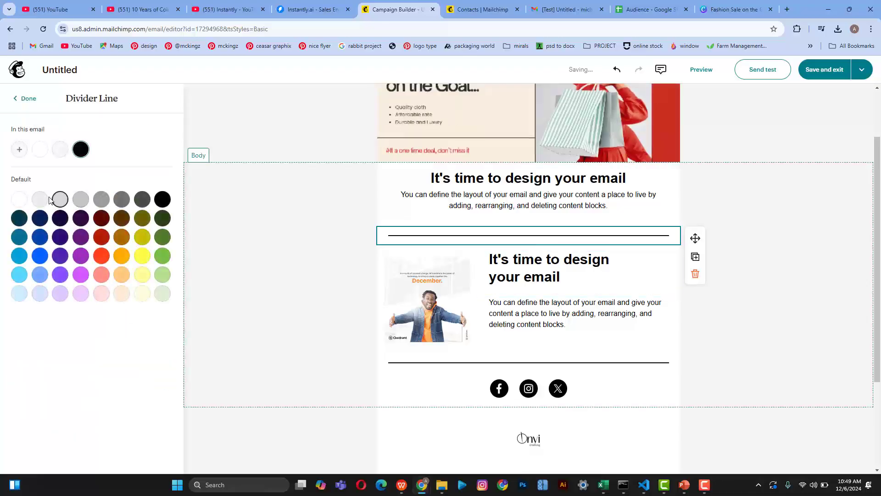
pyautogui.click(45, 202)
pyautogui.click(232, 235)
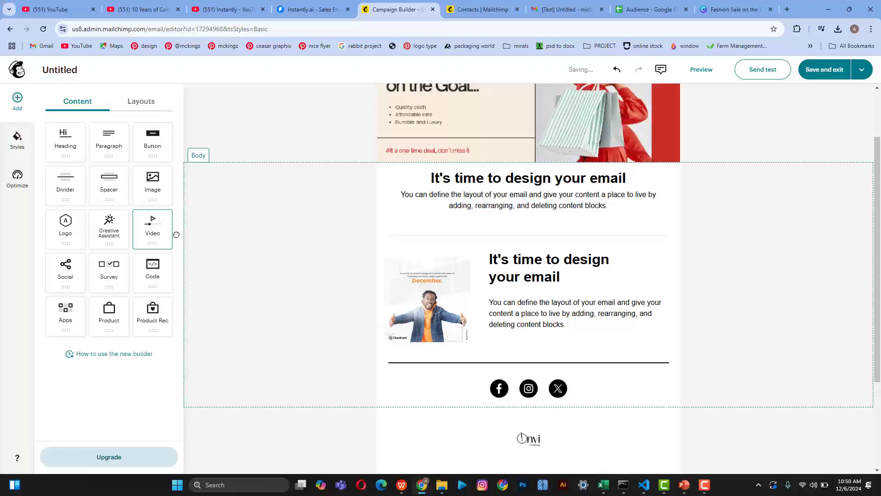
# Step: Add a video block above the social icons with the Fashion Sale on the Goal image as thumbnail
pyautogui.moveTo(176, 234); pyautogui.dragTo(523, 373)
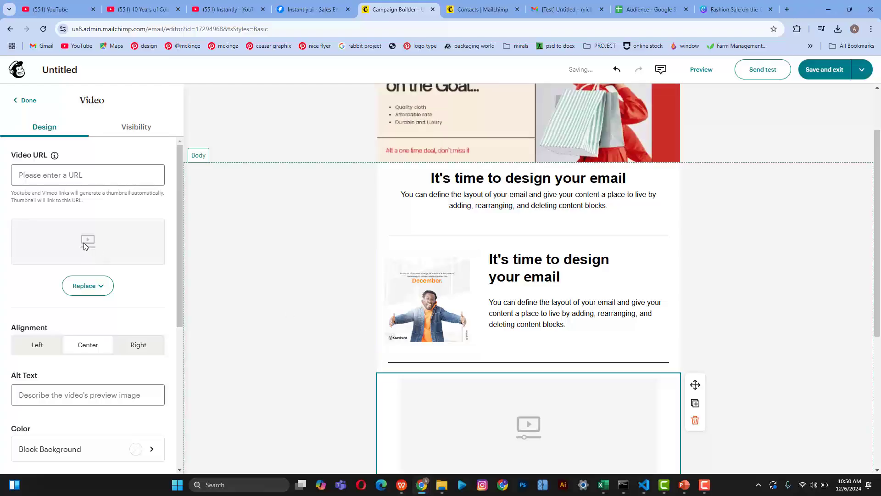
pyautogui.scroll(-1, 365, 306)
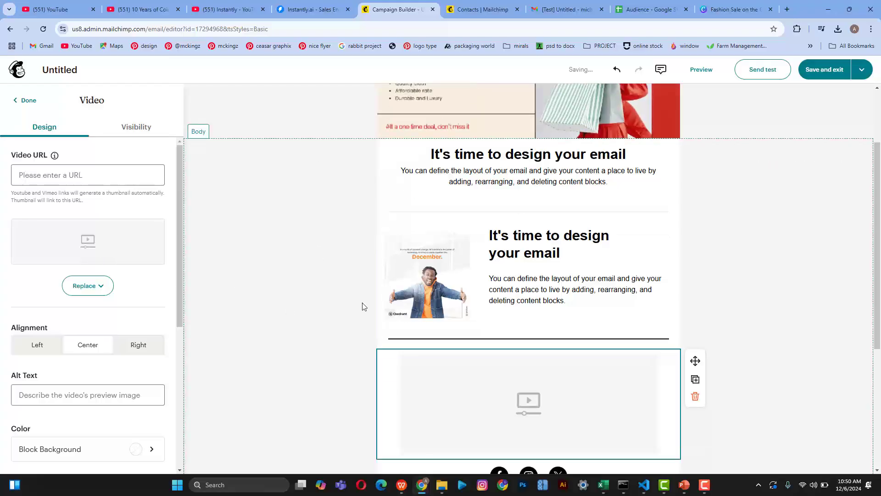
pyautogui.scroll(-2, 364, 307)
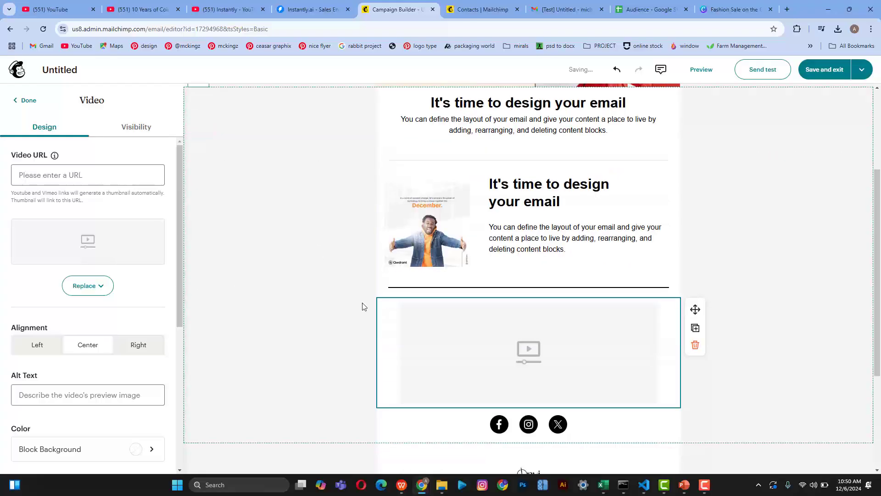
pyautogui.click(85, 289)
pyautogui.click(90, 310)
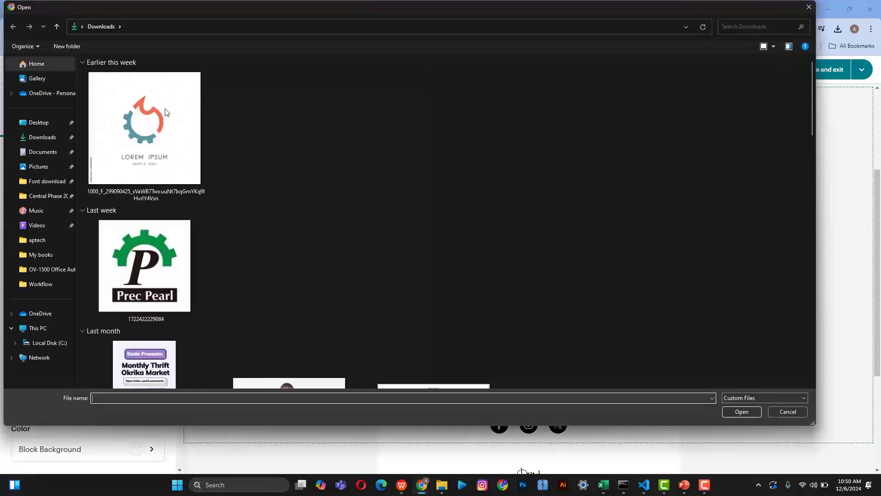
pyautogui.click(176, 153)
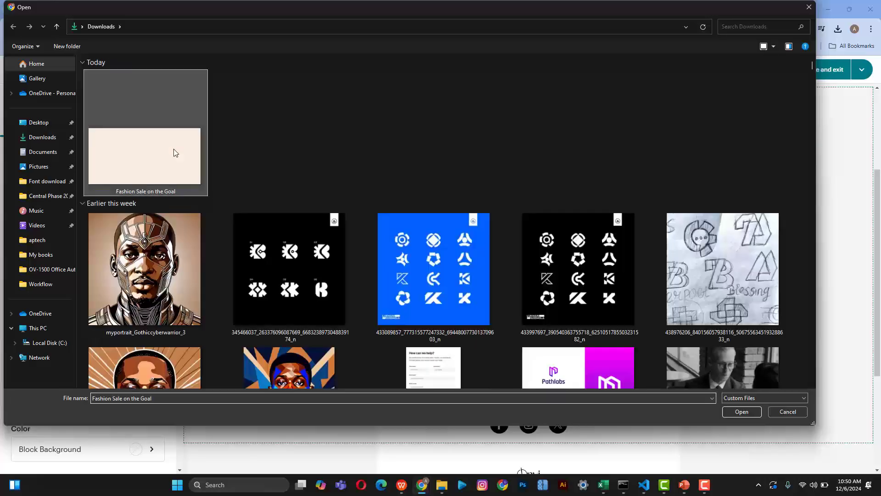
pyautogui.click(730, 412)
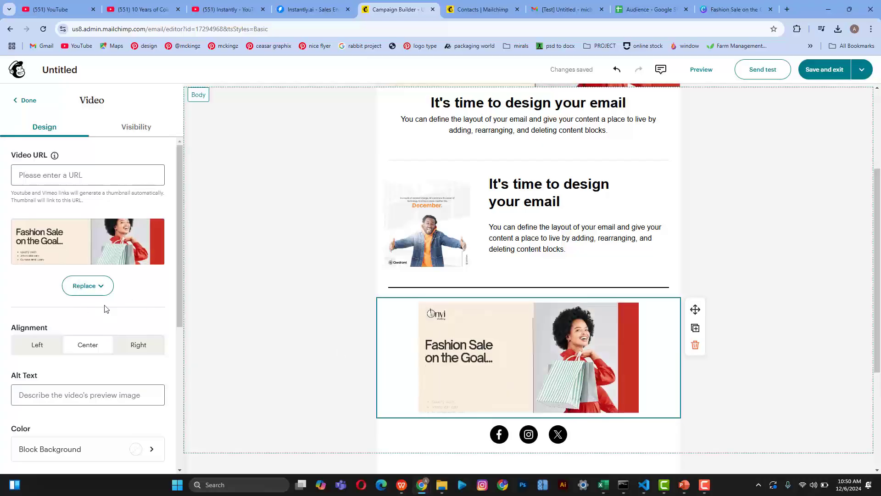
# Step: Set the video block's left and right padding to 0, keeping top and bottom at 12
pyautogui.scroll(-3, 133, 340)
pyautogui.scroll(-4, 133, 342)
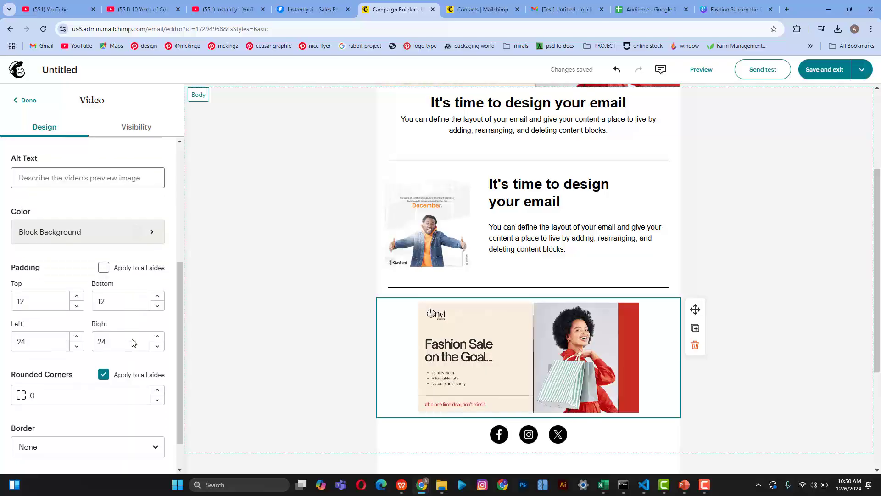
pyautogui.scroll(4, 132, 342)
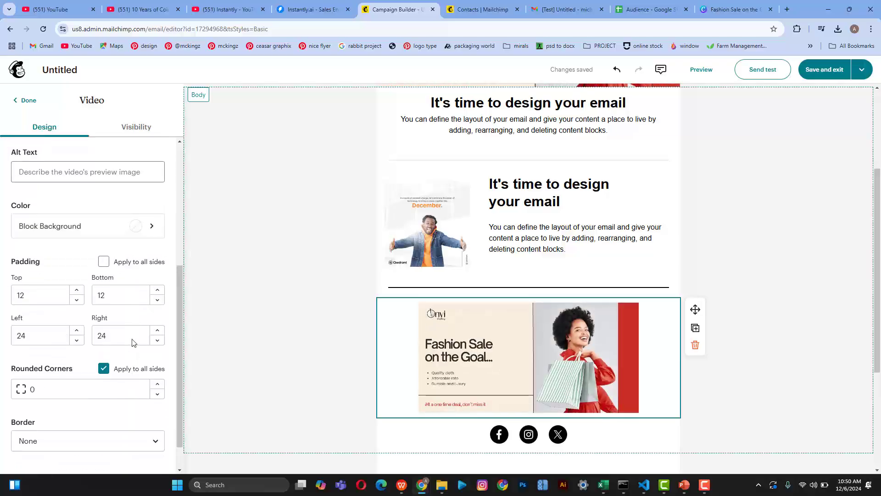
pyautogui.scroll(2, 133, 341)
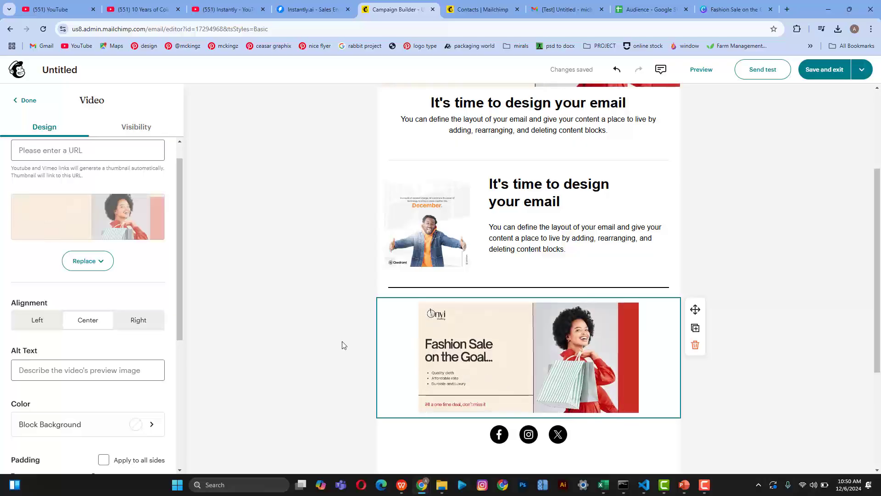
pyautogui.scroll(1, 115, 264)
pyautogui.scroll(-3, 114, 264)
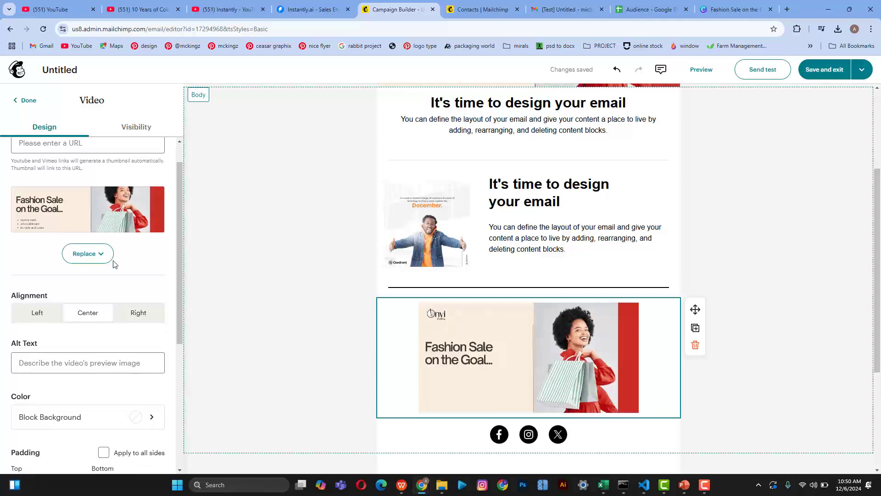
pyautogui.scroll(-1, 114, 264)
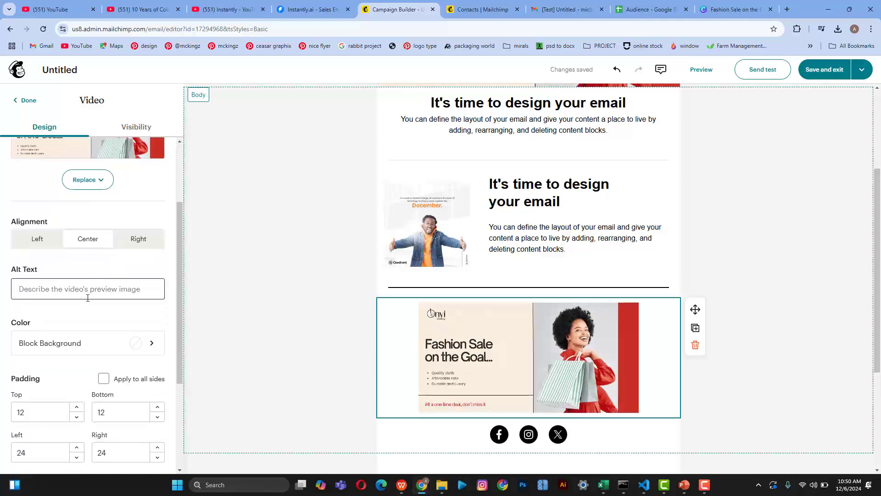
pyautogui.scroll(-3, 84, 342)
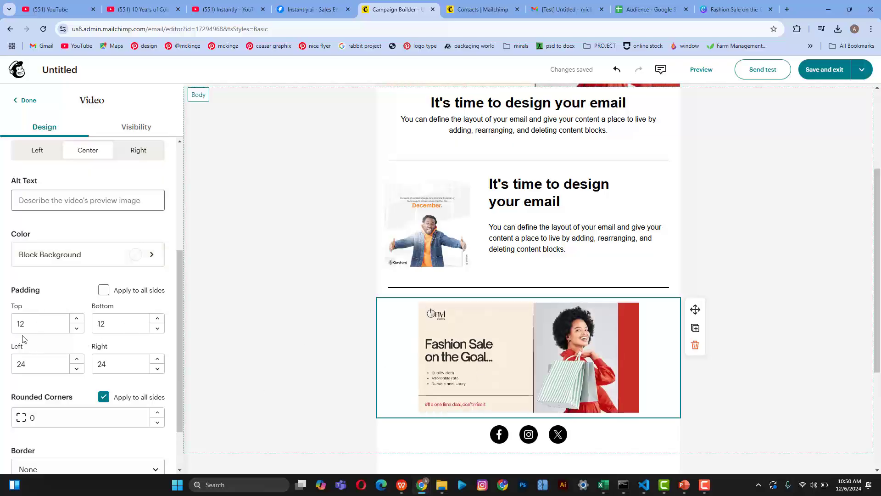
pyautogui.moveTo(28, 366); pyautogui.dragTo(1, 369)
pyautogui.write('0')
pyautogui.click(119, 365)
pyautogui.press('BackSpace')
pyautogui.press('BackSpace')
pyautogui.write('0')
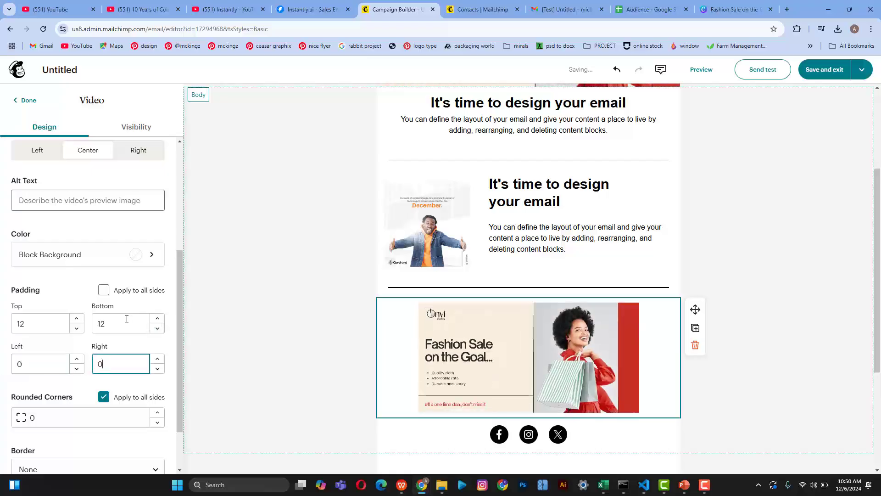
pyautogui.click(95, 326)
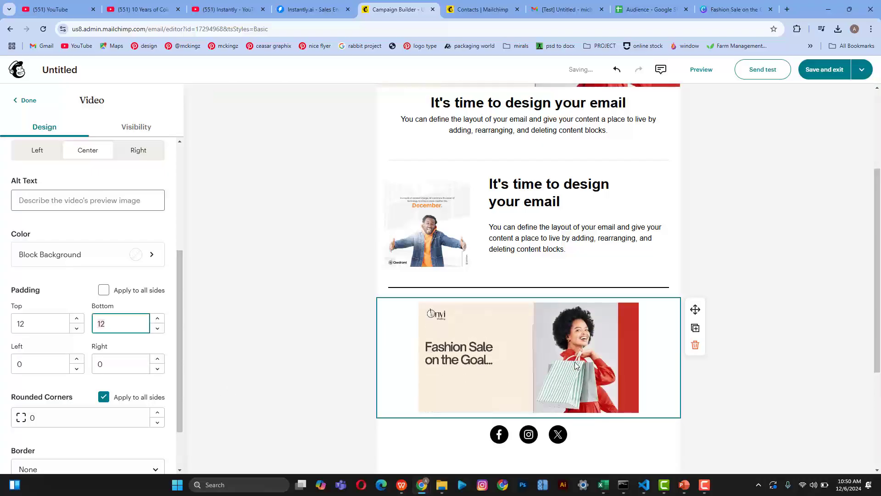
pyautogui.scroll(3, 584, 362)
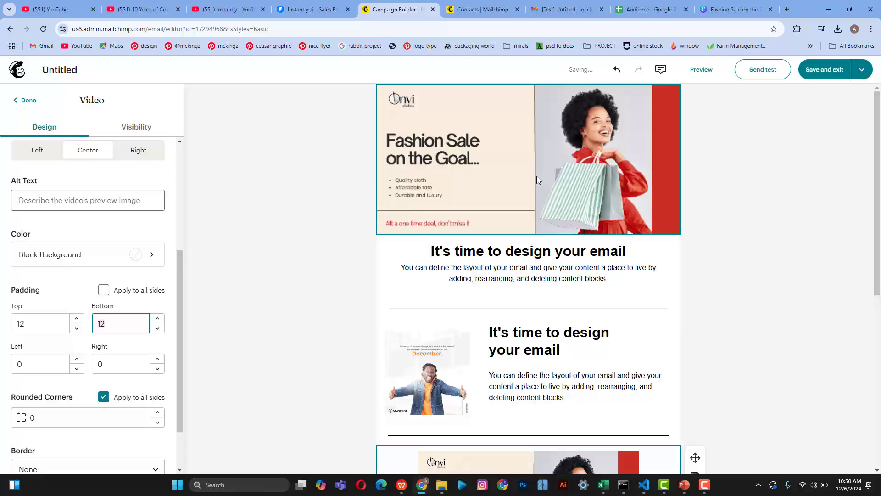
pyautogui.scroll(-2, 542, 272)
pyautogui.scroll(-2, 543, 272)
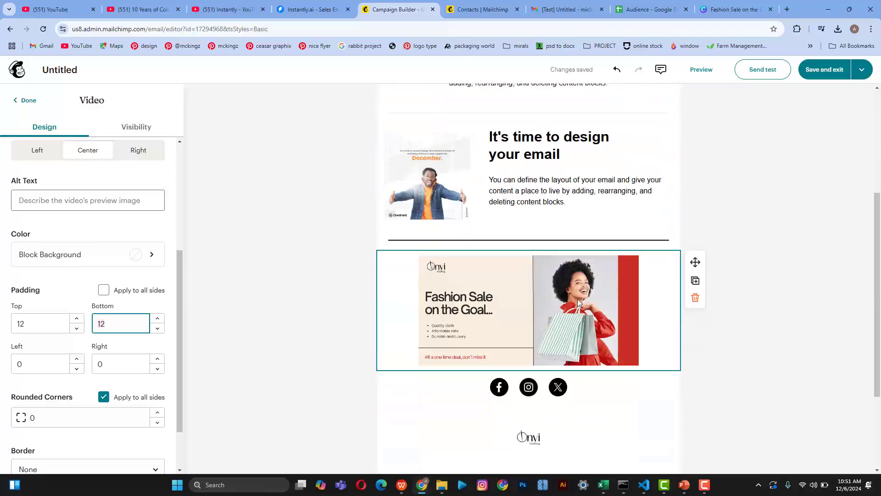
pyautogui.scroll(4, 578, 298)
pyautogui.scroll(-2, 577, 300)
pyautogui.scroll(2, 578, 299)
pyautogui.scroll(-4, 577, 299)
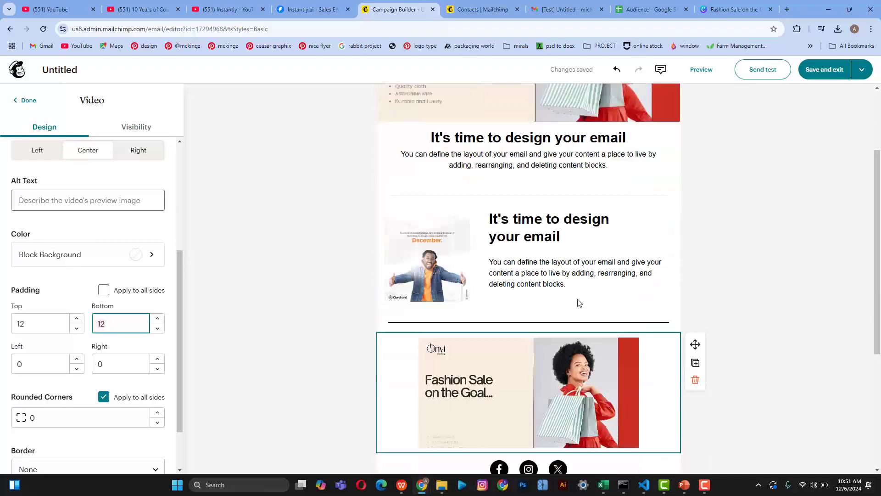
pyautogui.scroll(4, 578, 299)
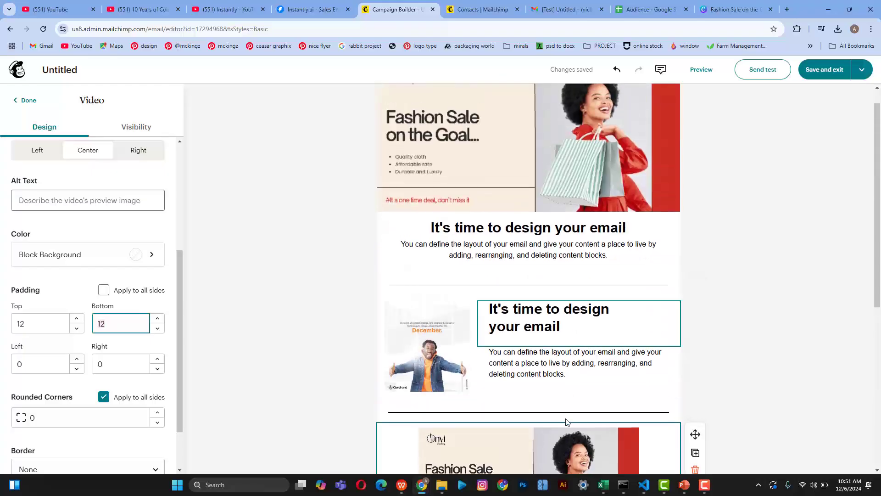
# Step: Delete the top Fashion Sale header image from the email
pyautogui.click(578, 169)
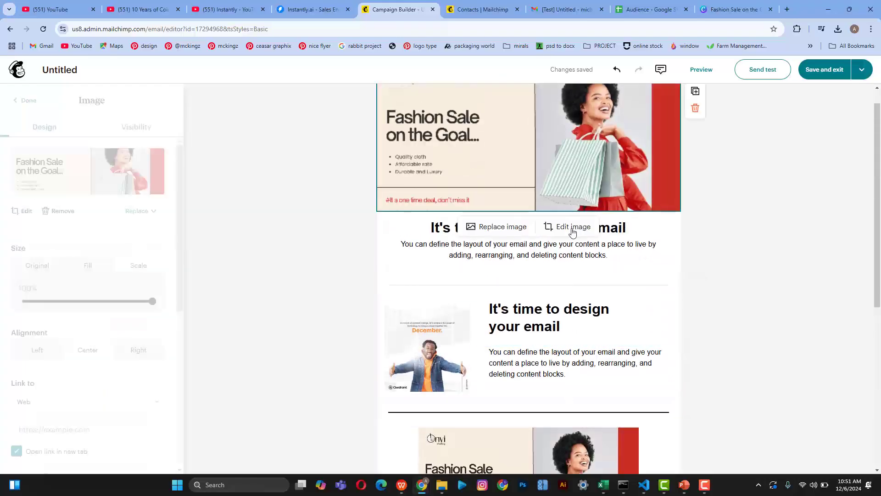
pyautogui.scroll(-3, 588, 291)
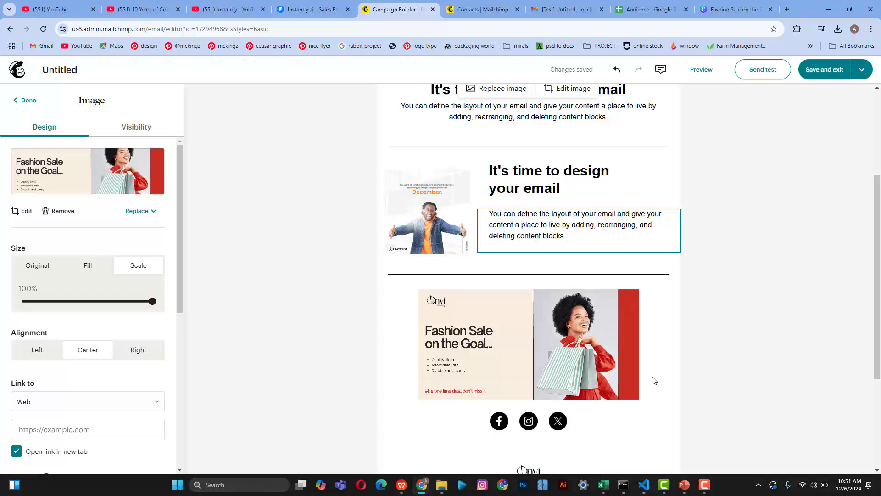
pyautogui.click(628, 365)
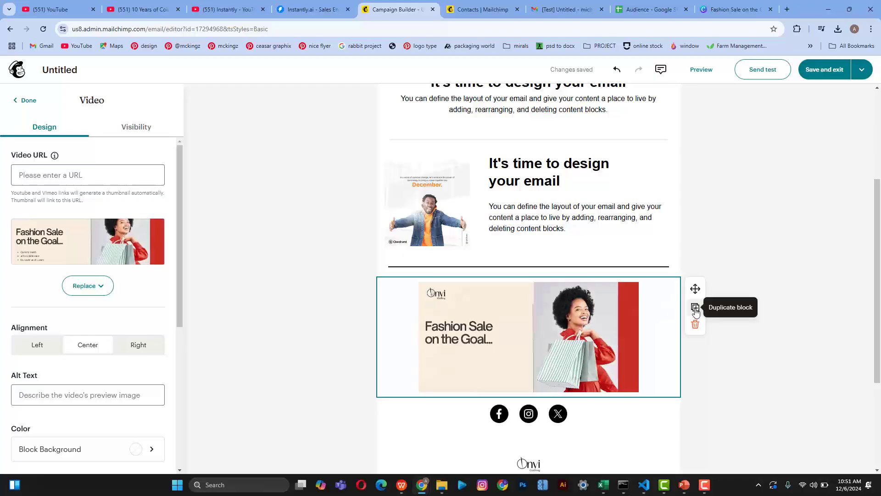
pyautogui.click(695, 254)
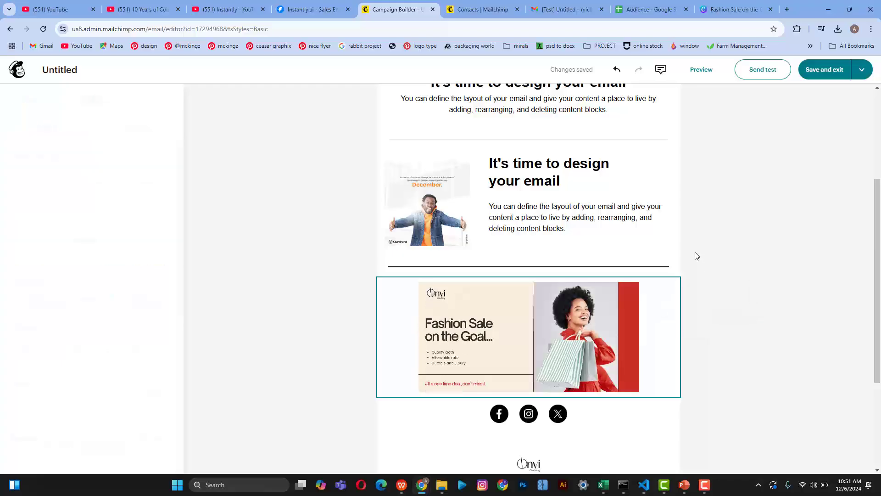
pyautogui.scroll(2, 691, 138)
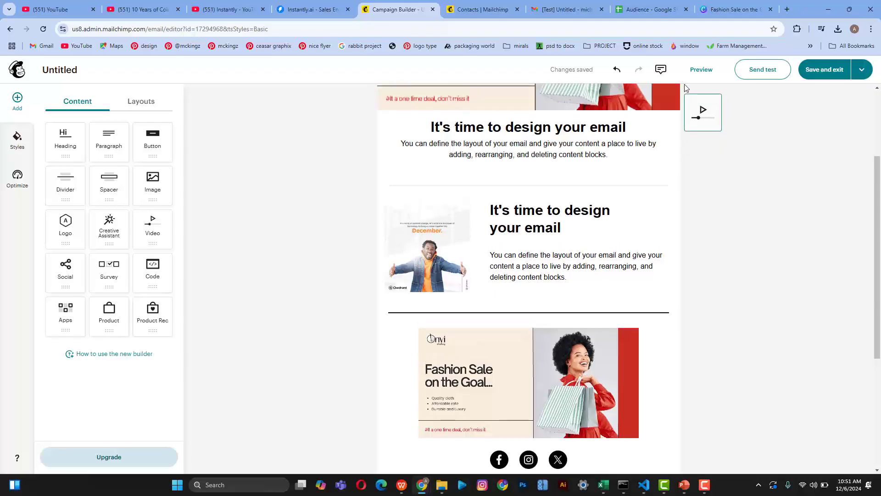
pyautogui.scroll(4, 684, 86)
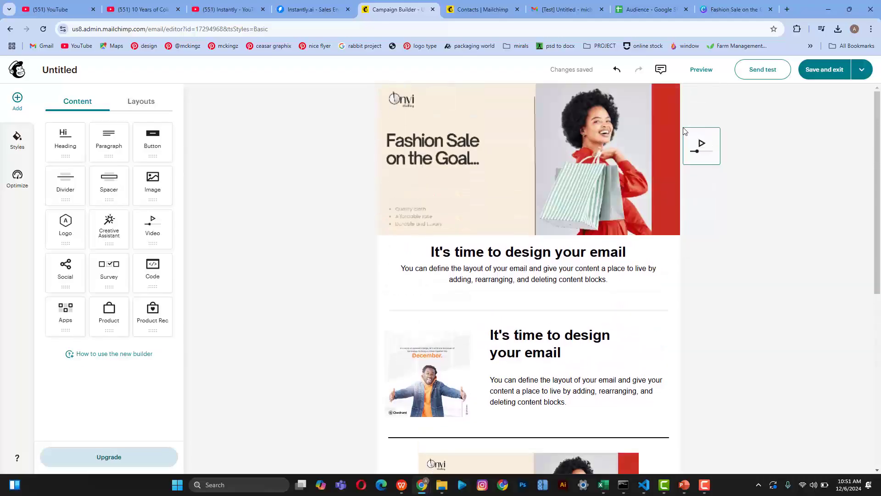
pyautogui.click(617, 186)
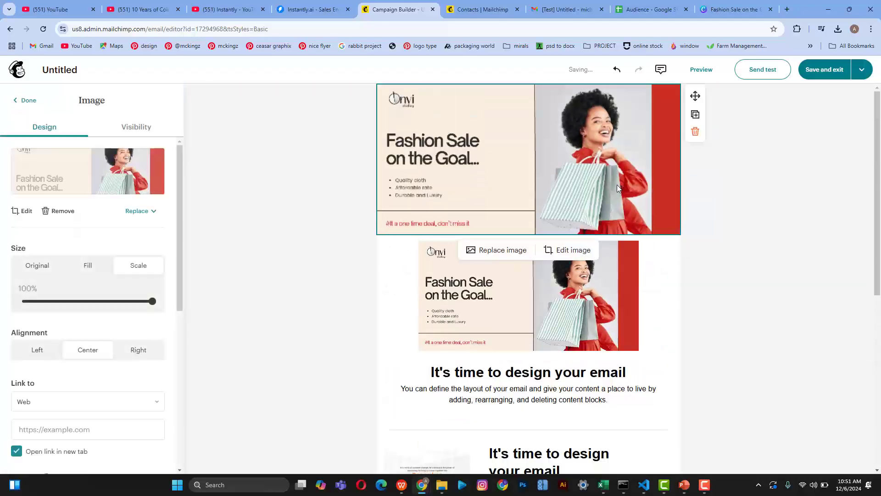
pyautogui.click(695, 132)
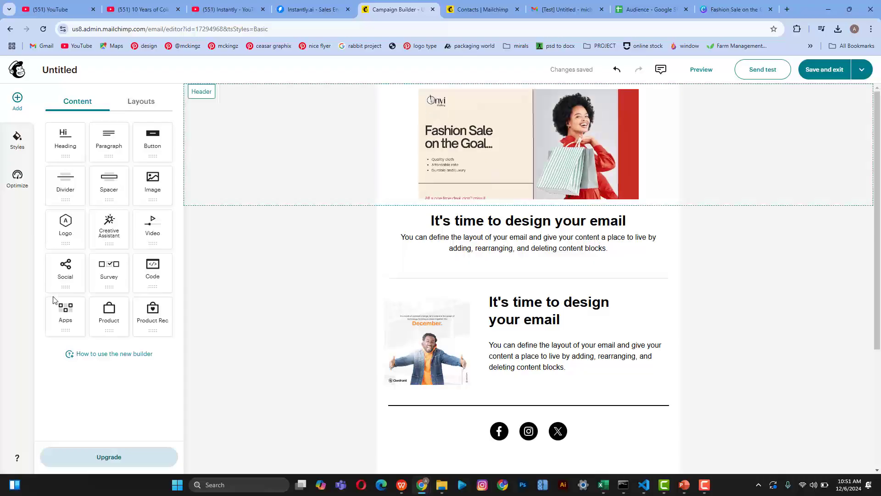
# Step: Remove the social icons block from the body and drag a new Social block into the footer
pyautogui.scroll(-2, 461, 372)
pyautogui.scroll(-1, 462, 372)
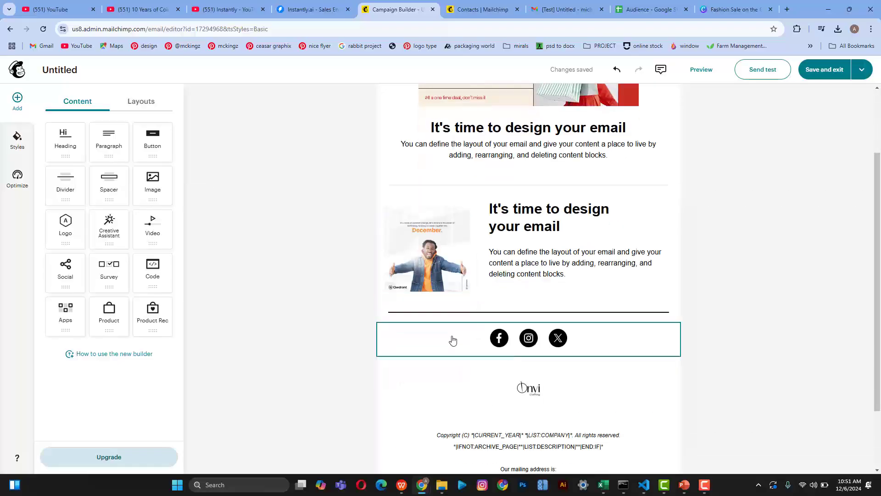
pyautogui.click(530, 349)
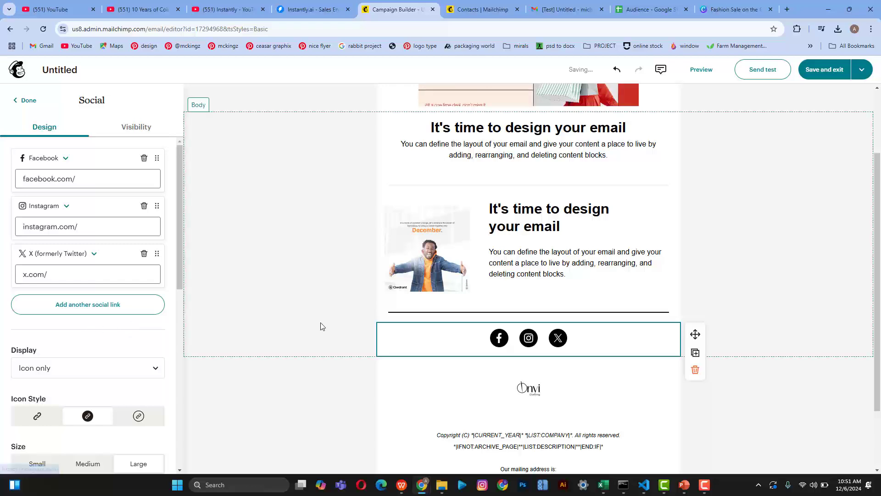
pyautogui.click(695, 370)
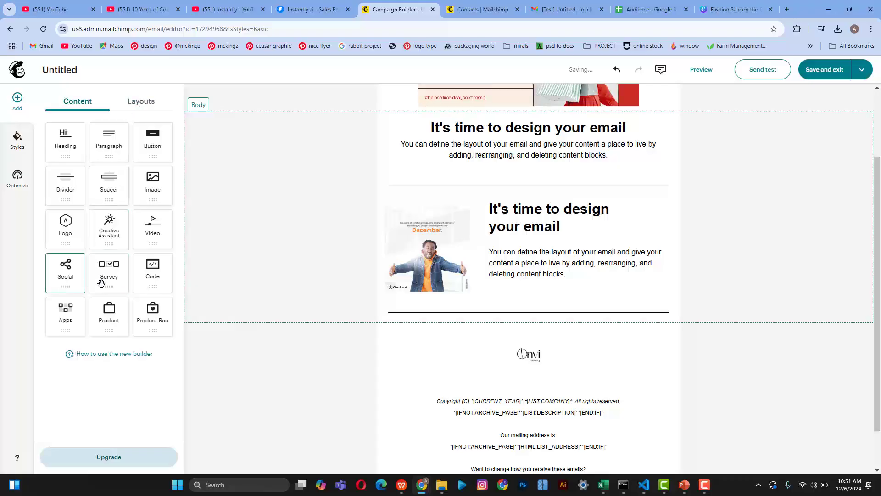
pyautogui.moveTo(73, 274); pyautogui.dragTo(494, 351)
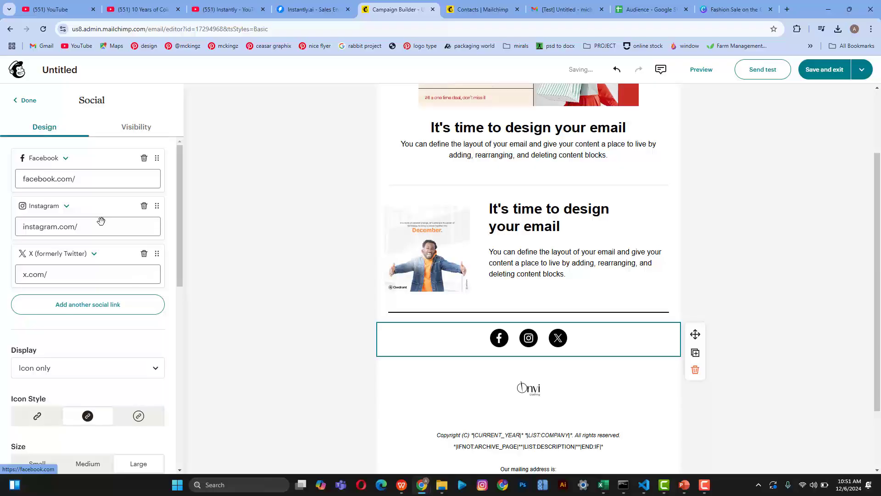
# Step: Review the Facebook and Instagram links, then add Email, Website, LinkedIn and YouTube links
pyautogui.click(93, 182)
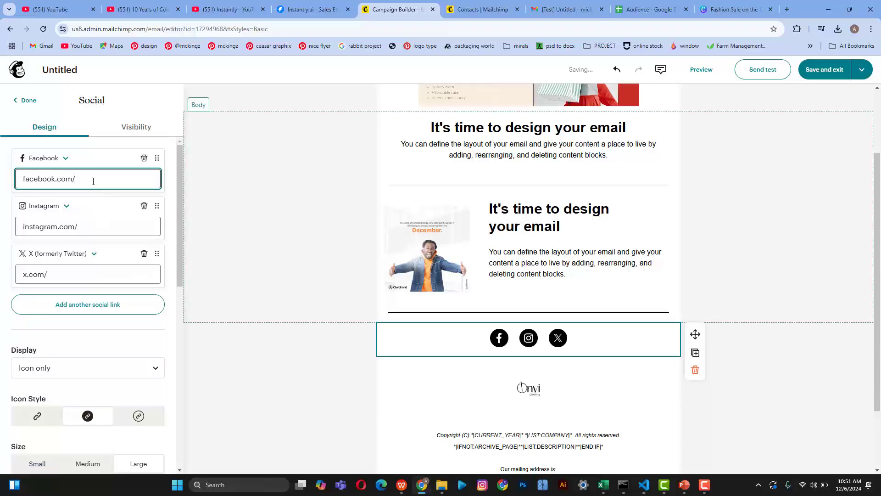
pyautogui.click(95, 229)
pyautogui.click(87, 304)
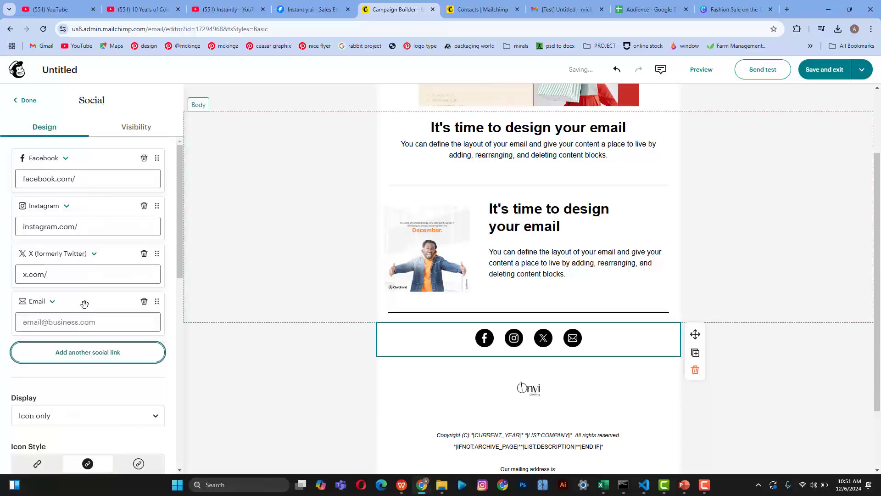
pyautogui.click(81, 354)
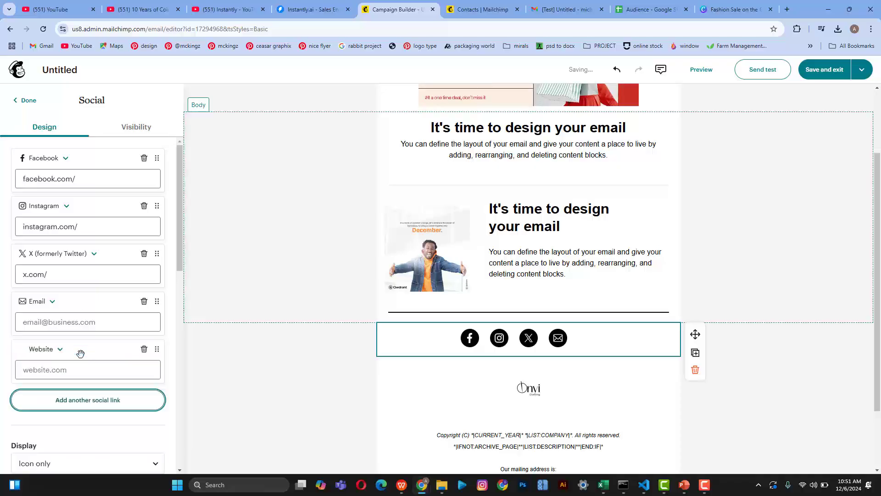
pyautogui.scroll(-1, 80, 353)
pyautogui.click(78, 376)
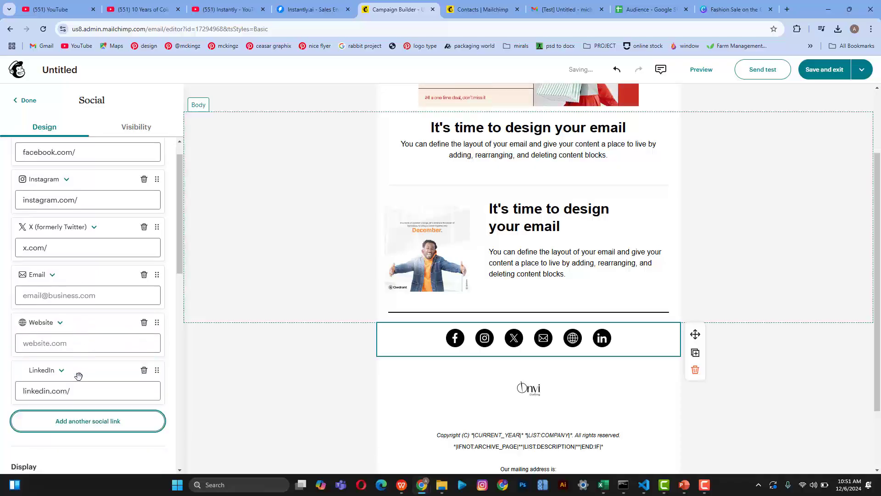
pyautogui.click(88, 423)
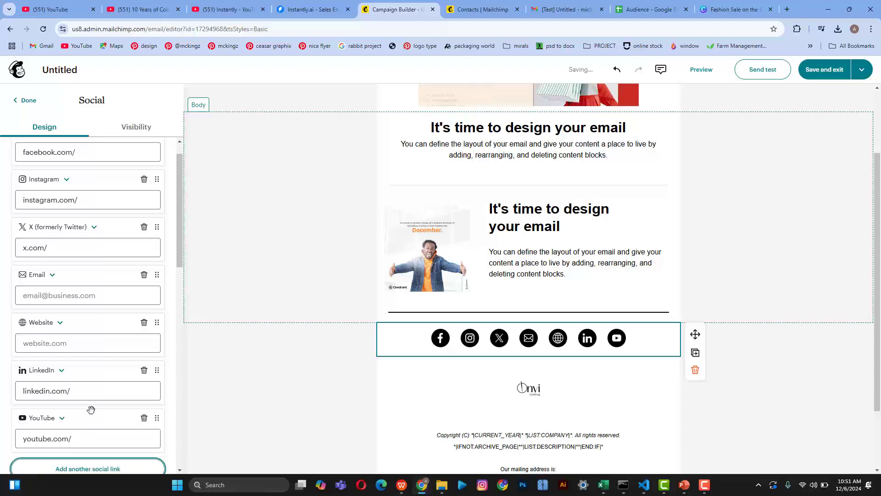
# Step: Add Pinterest and Spotify links and check which networks the Spotify link offers
pyautogui.scroll(-4, 91, 407)
pyautogui.click(102, 282)
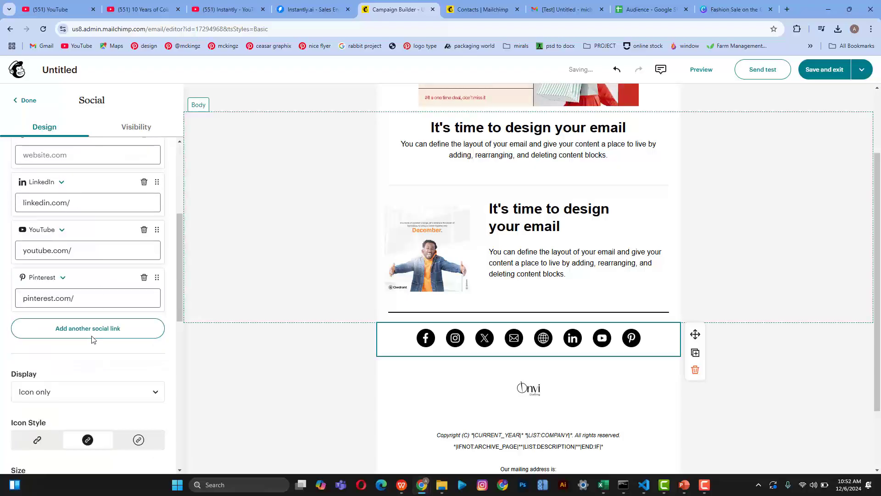
pyautogui.click(94, 338)
pyautogui.scroll(-2, 92, 332)
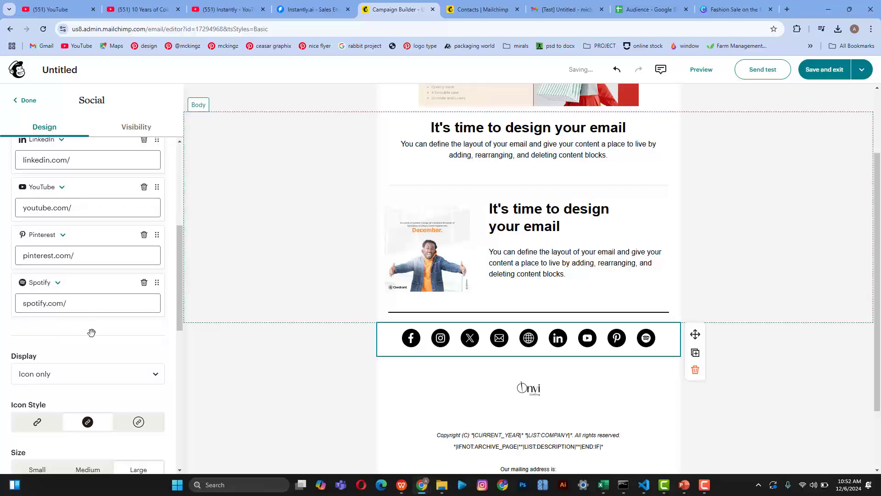
pyautogui.scroll(-3, 141, 306)
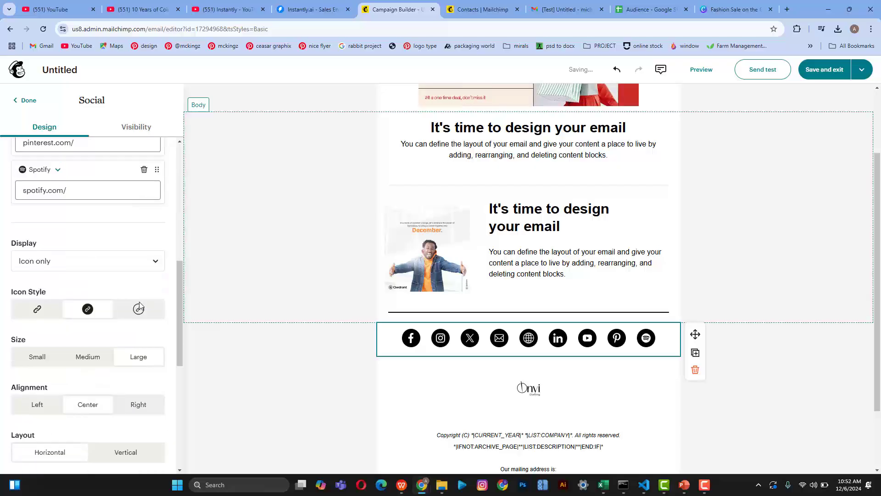
pyautogui.scroll(2, 140, 305)
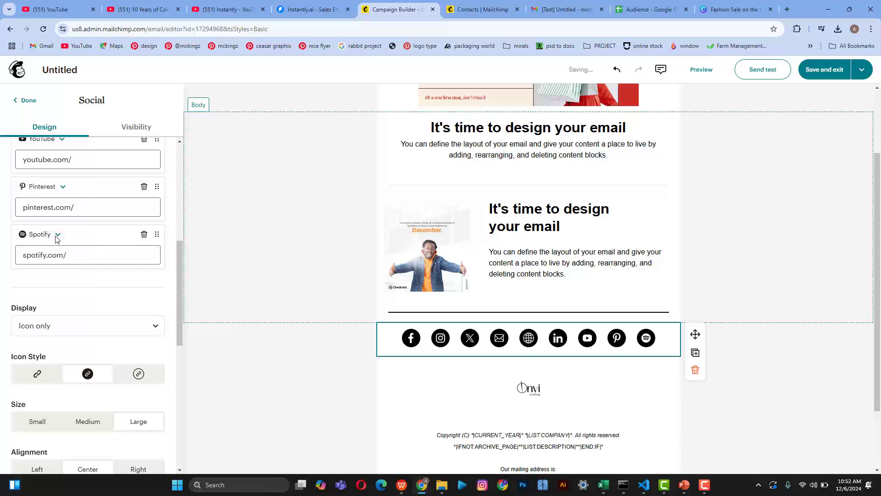
pyautogui.click(58, 235)
pyautogui.scroll(2, 51, 331)
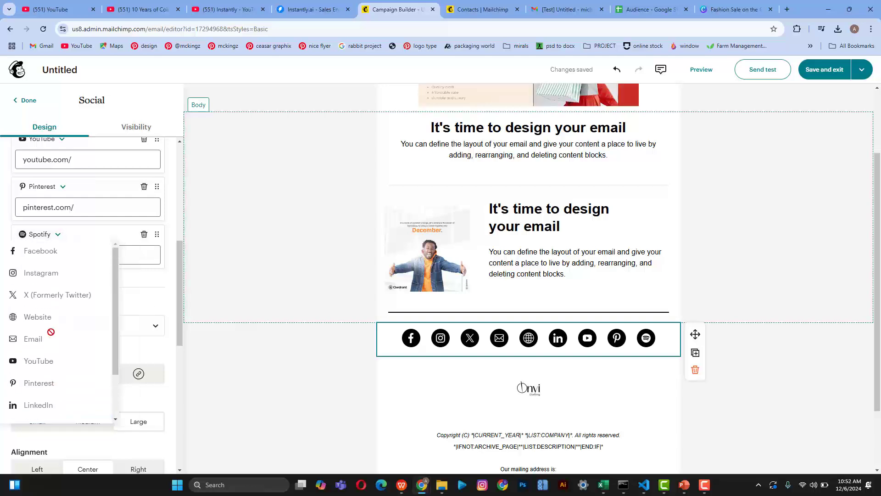
pyautogui.scroll(-2, 50, 331)
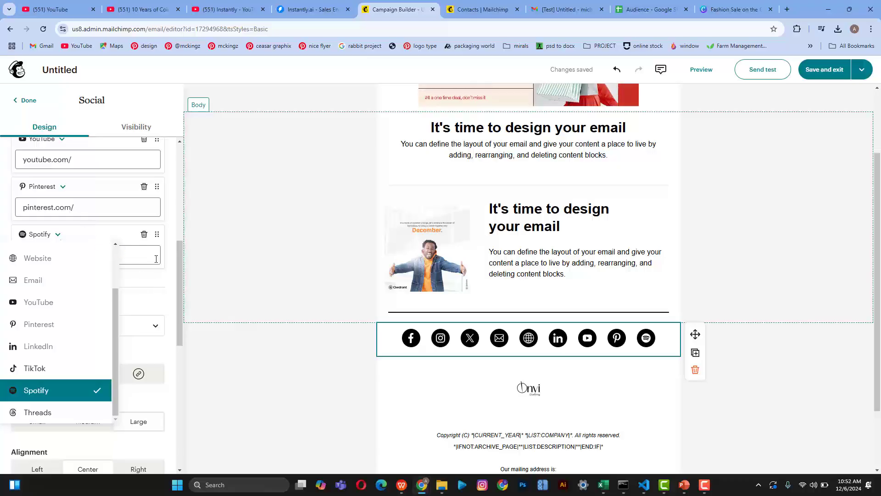
pyautogui.click(191, 276)
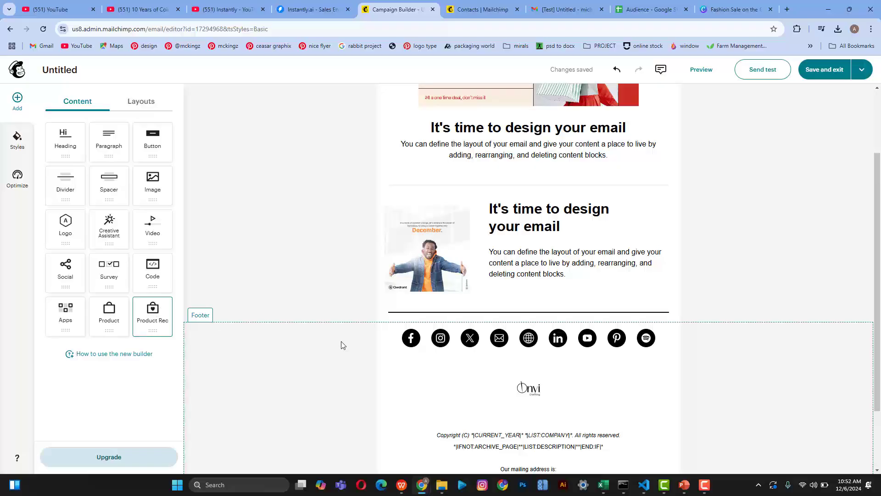
# Step: Select the footer's Onvi logo and text block, then switch to the audience Contacts page
pyautogui.scroll(-2, 341, 345)
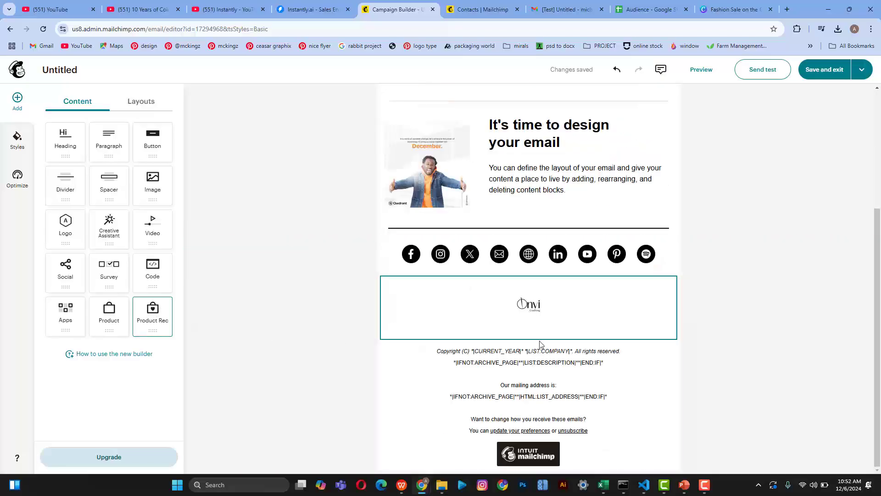
pyautogui.click(540, 340)
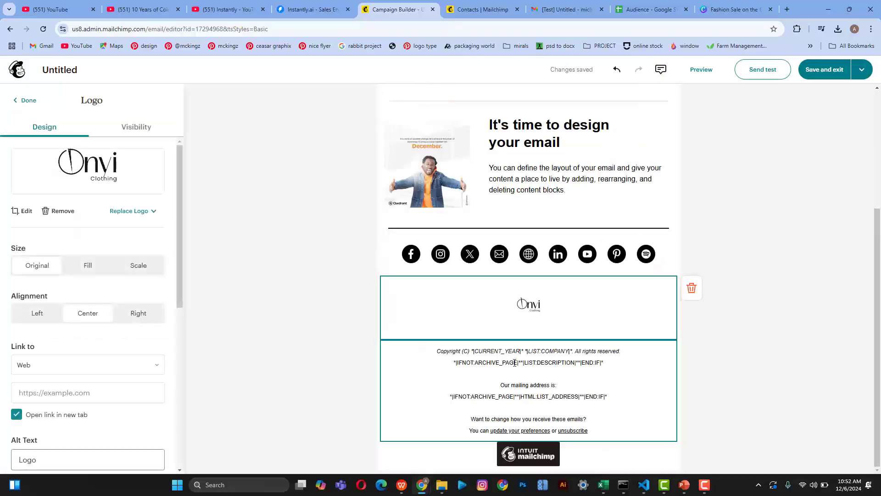
pyautogui.click(483, 351)
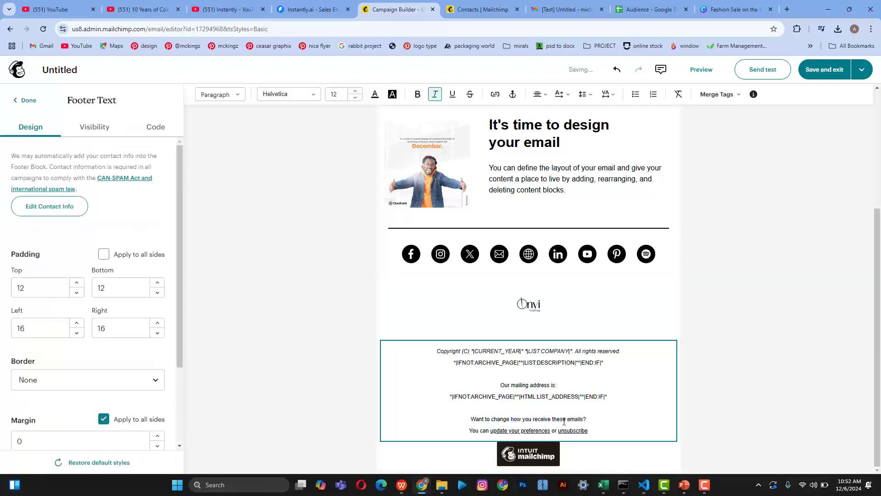
pyautogui.click(468, 4)
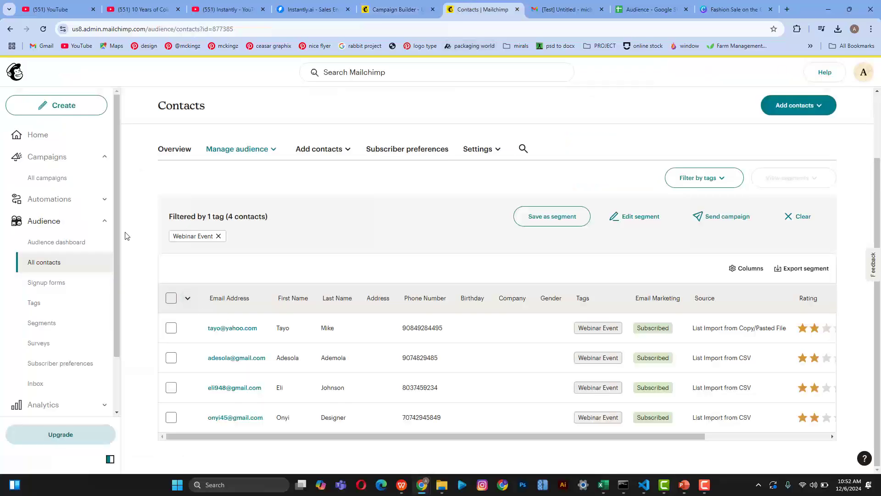
pyautogui.scroll(-2, 69, 207)
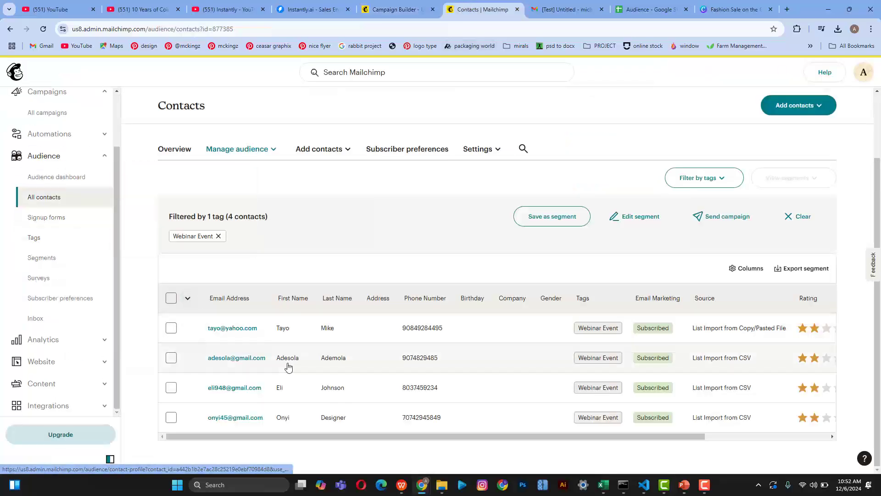
pyautogui.scroll(2, 69, 321)
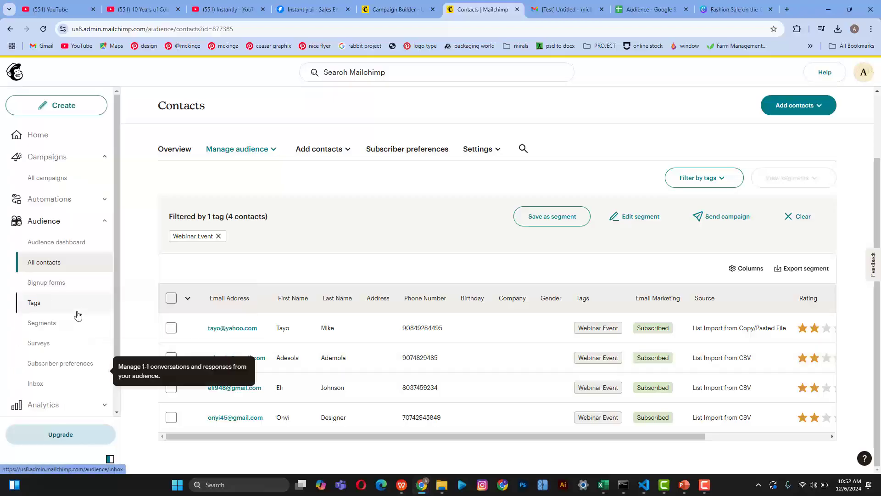
pyautogui.click(51, 164)
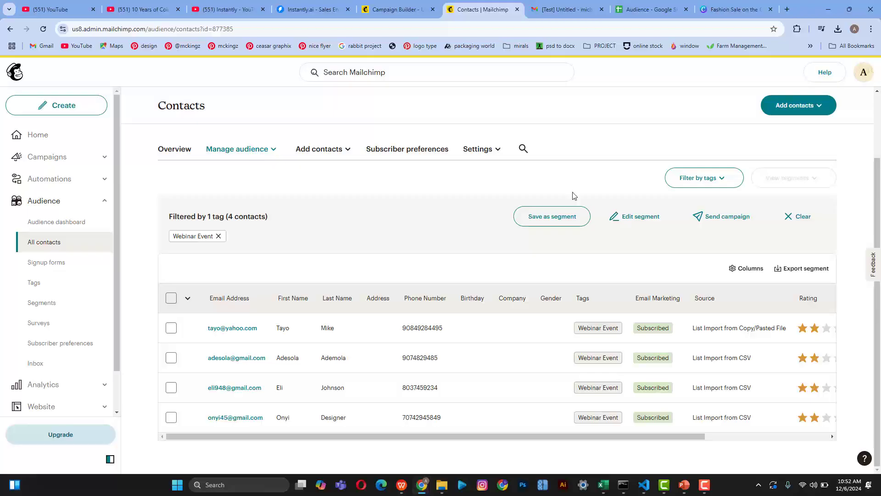
pyautogui.click(486, 151)
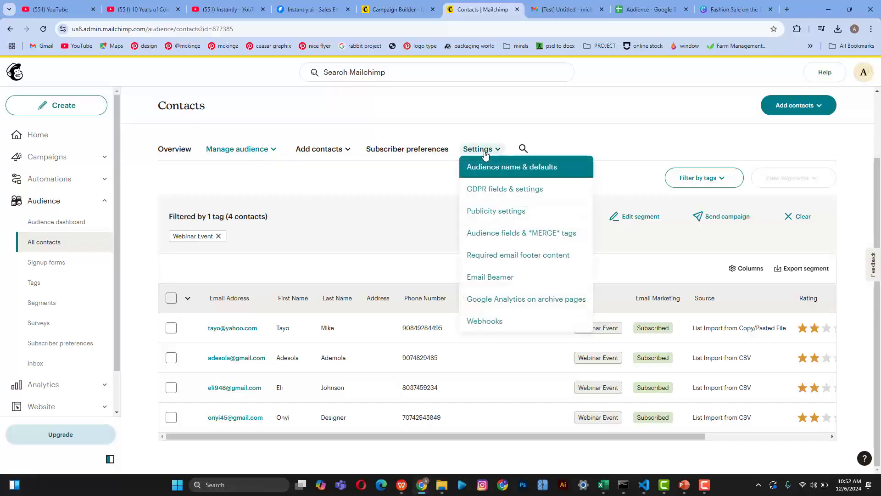
pyautogui.click(495, 277)
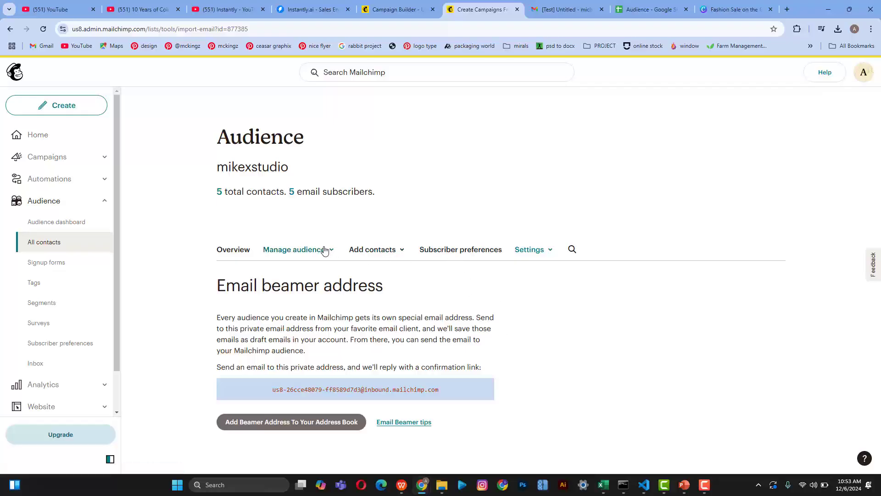
pyautogui.click(232, 250)
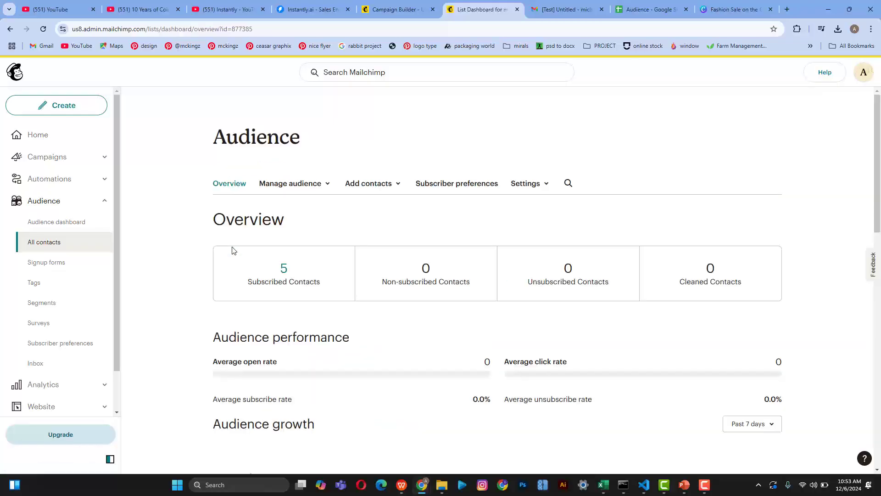
pyautogui.click(526, 250)
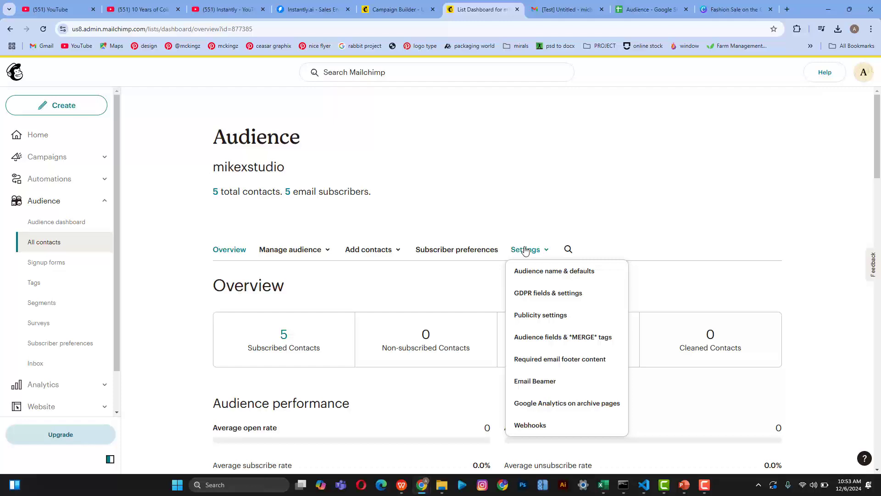
pyautogui.click(544, 426)
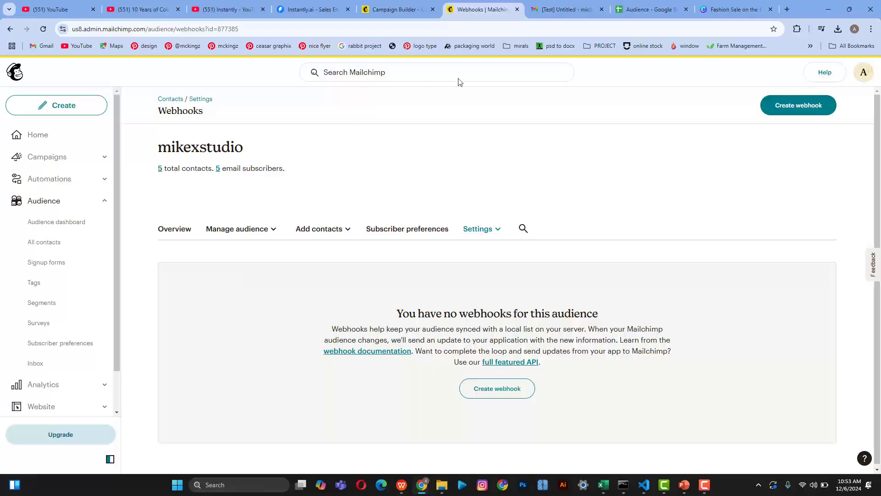
pyautogui.click(398, 10)
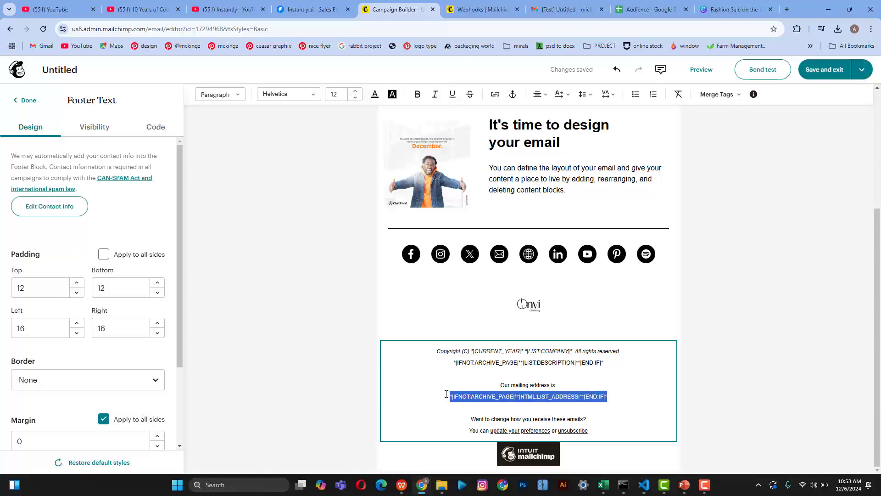
# Step: Delete the mailing-address and copyright lines from the footer text
pyautogui.press('BackSpace')
pyautogui.press('BackSpace')
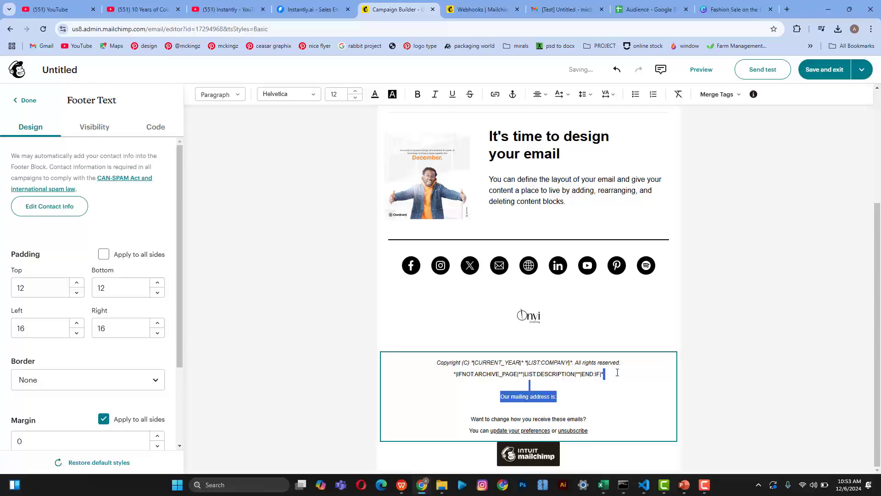
pyautogui.press('BackSpace')
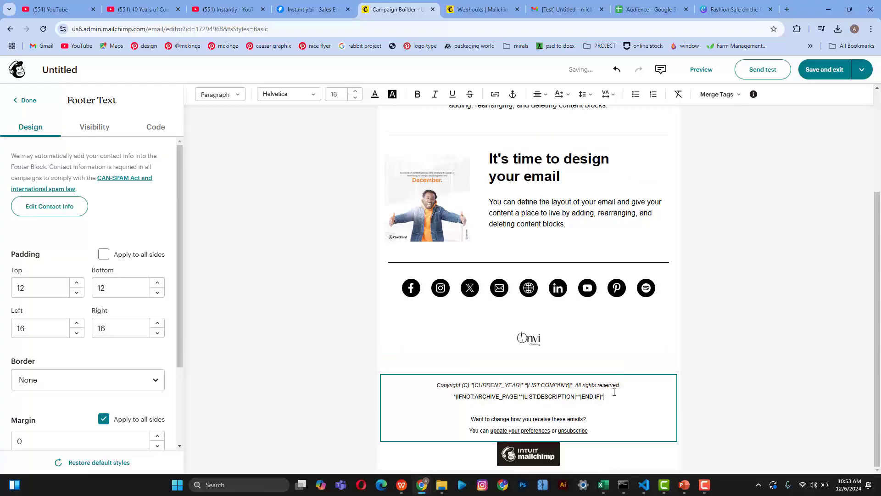
pyautogui.moveTo(603, 397); pyautogui.dragTo(442, 383)
pyautogui.press('BackSpace')
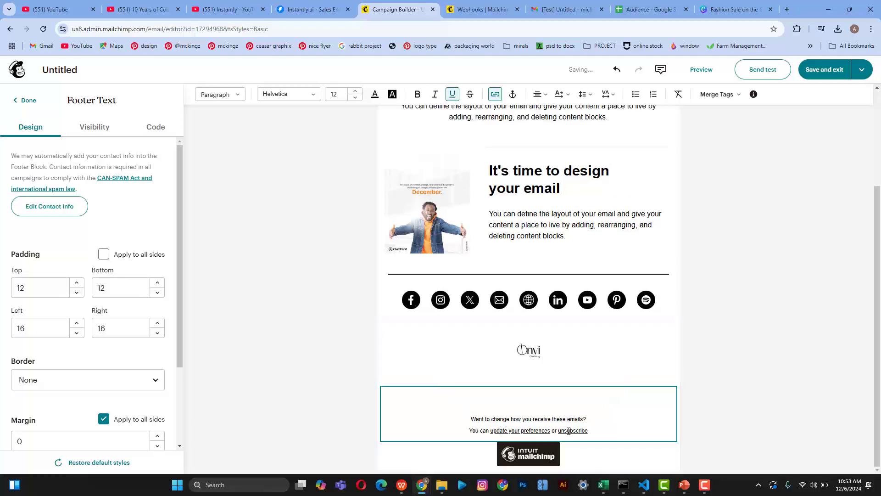
pyautogui.moveTo(590, 430); pyautogui.dragTo(466, 419)
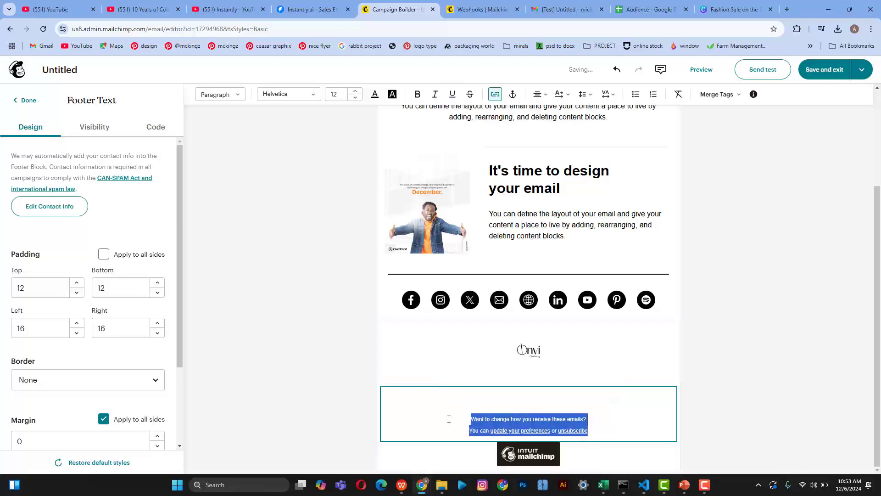
pyautogui.click(769, 397)
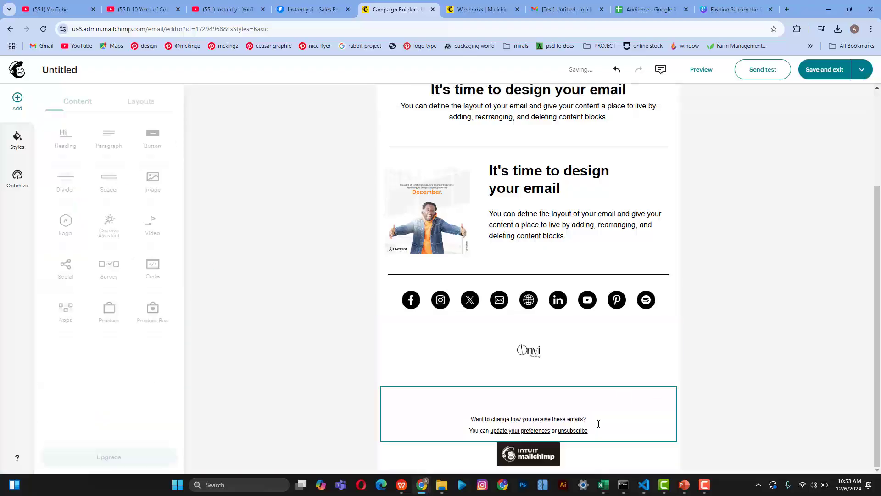
pyautogui.click(610, 432)
pyautogui.click(610, 405)
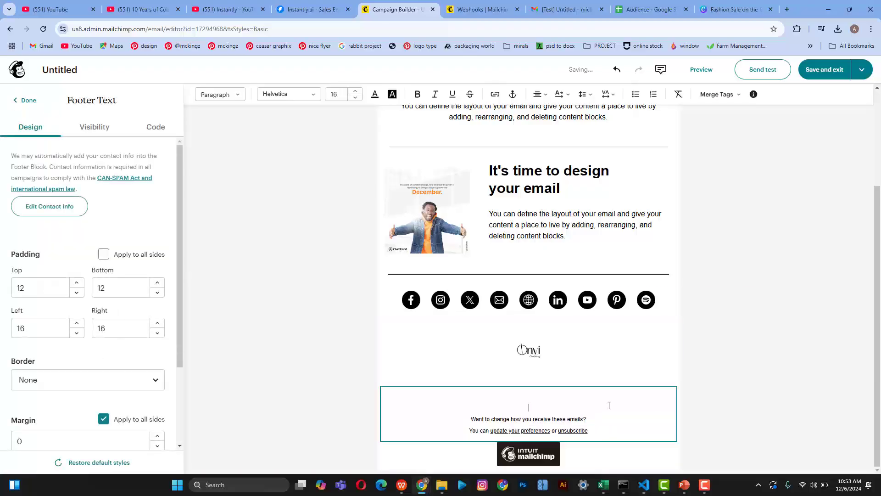
pyautogui.rightClick(609, 405)
pyautogui.press('Escape')
pyautogui.click(758, 374)
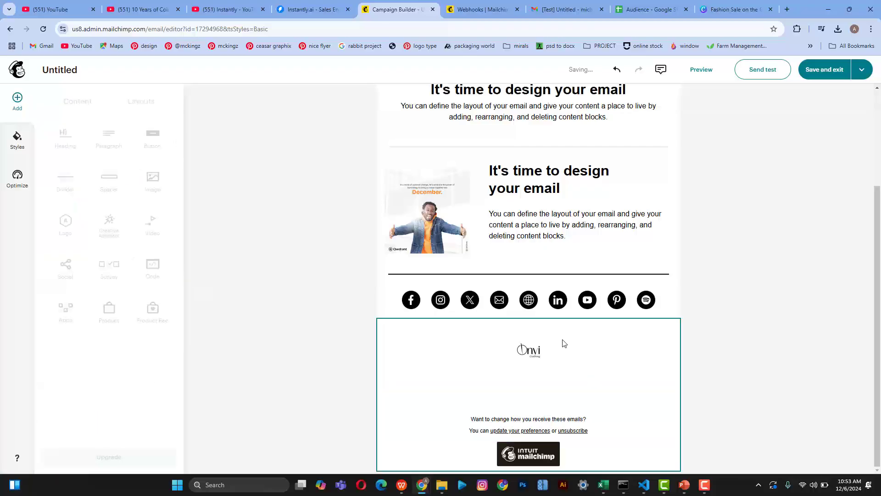
# Step: Delete the Onvi logo from the footer and check the remaining text and badge settings
pyautogui.rightClick(564, 343)
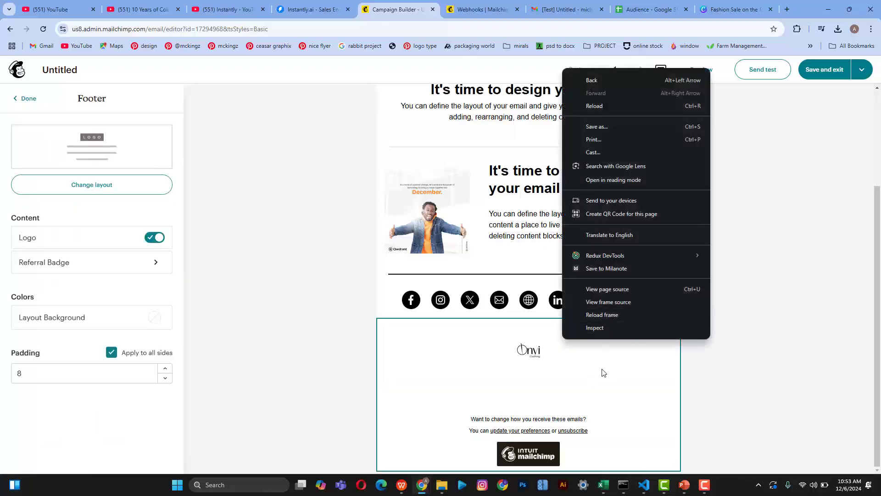
pyautogui.press('Escape')
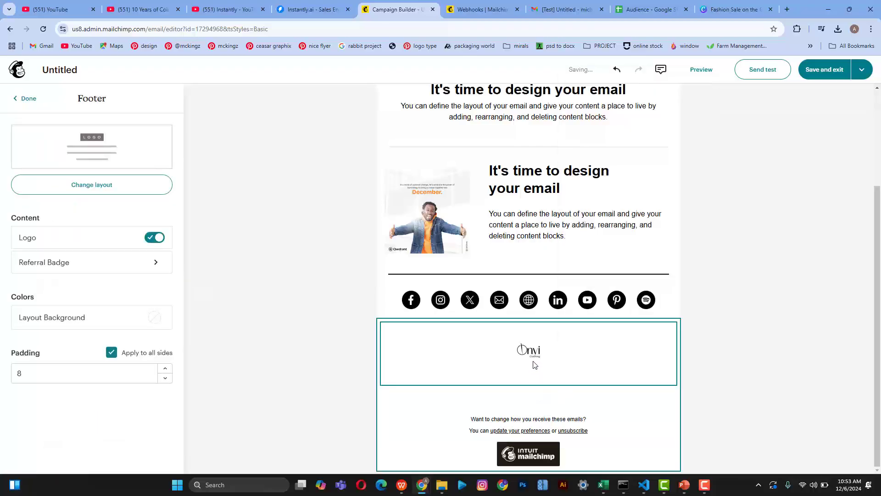
pyautogui.click(529, 354)
pyautogui.click(689, 336)
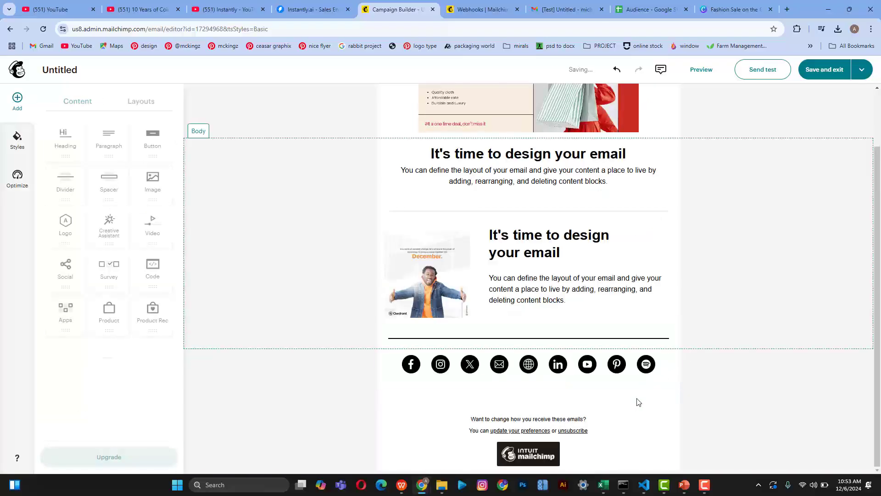
pyautogui.click(631, 413)
pyautogui.click(632, 455)
pyautogui.click(666, 446)
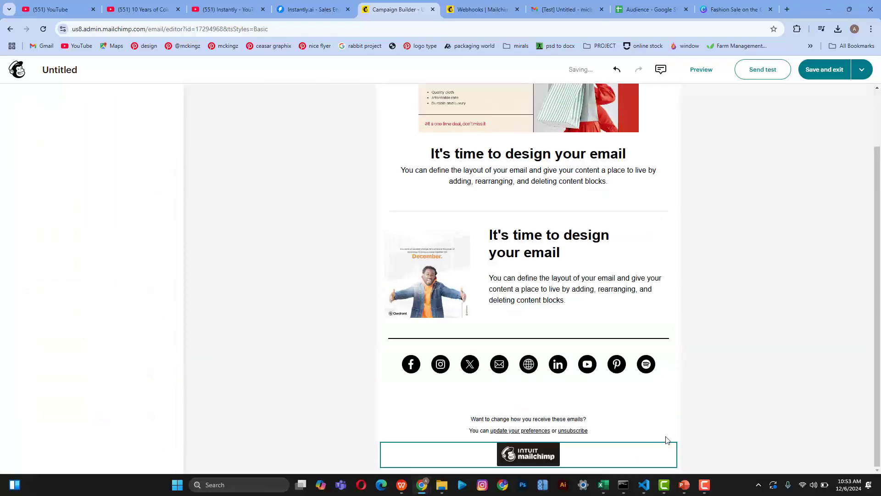
pyautogui.click(665, 429)
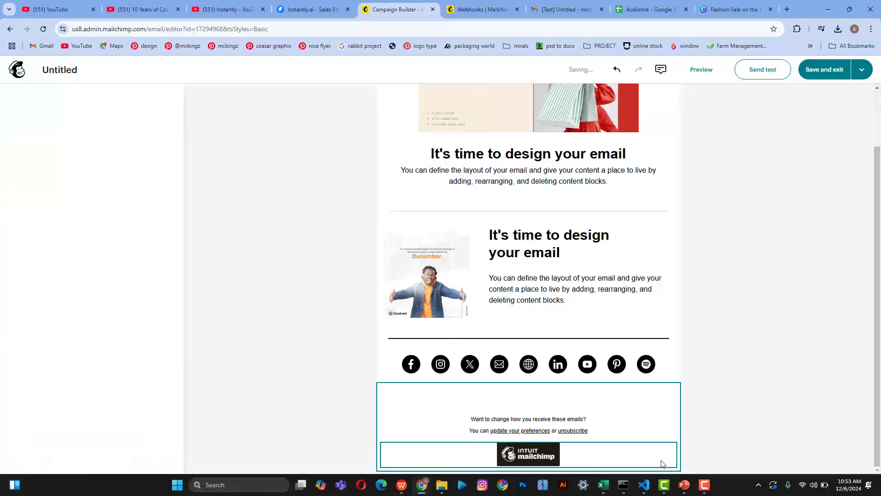
pyautogui.click(690, 366)
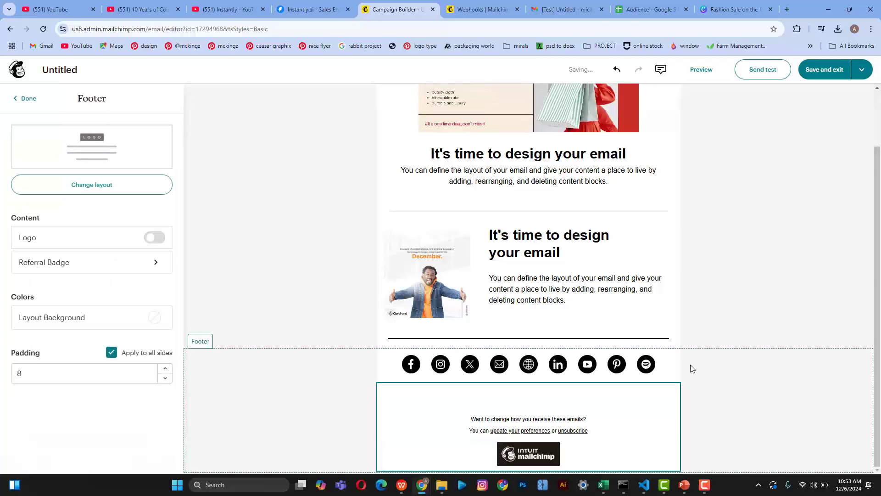
# Step: Trim the social links down to Facebook, Instagram, X and Email
pyautogui.click(665, 366)
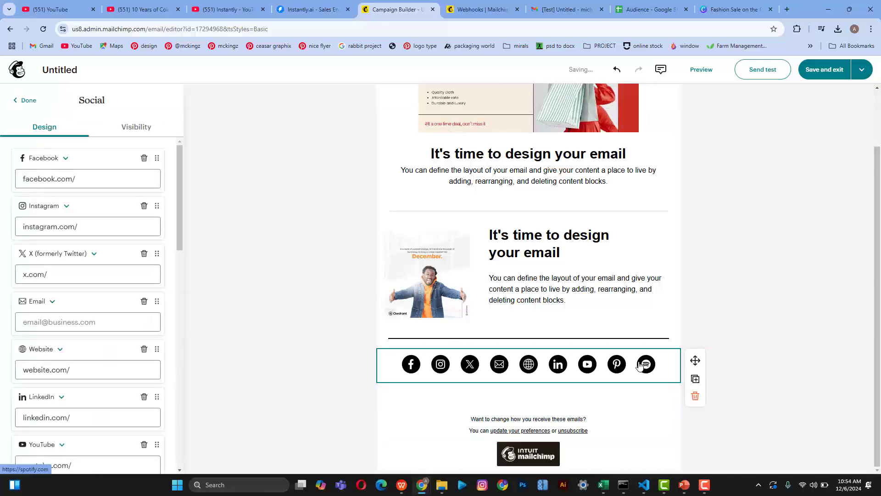
pyautogui.click(144, 303)
pyautogui.click(145, 302)
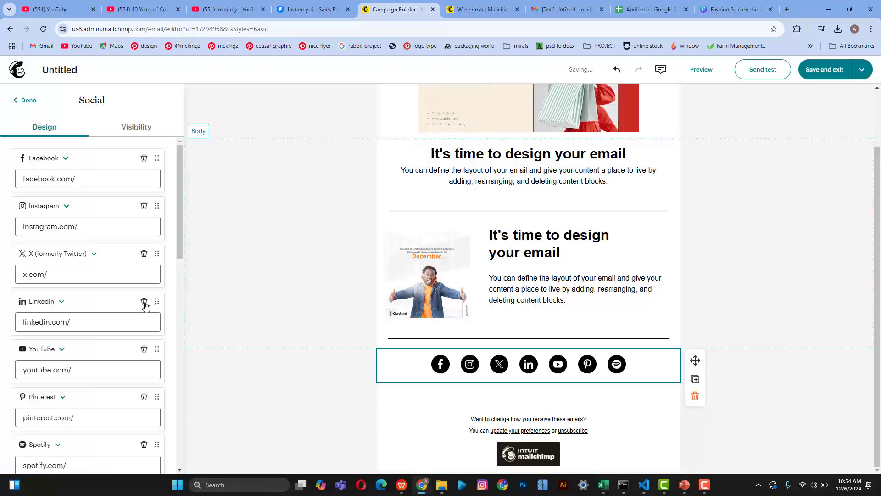
pyautogui.click(144, 302)
pyautogui.click(144, 302)
pyautogui.click(144, 302)
pyautogui.click(144, 302)
pyautogui.click(146, 307)
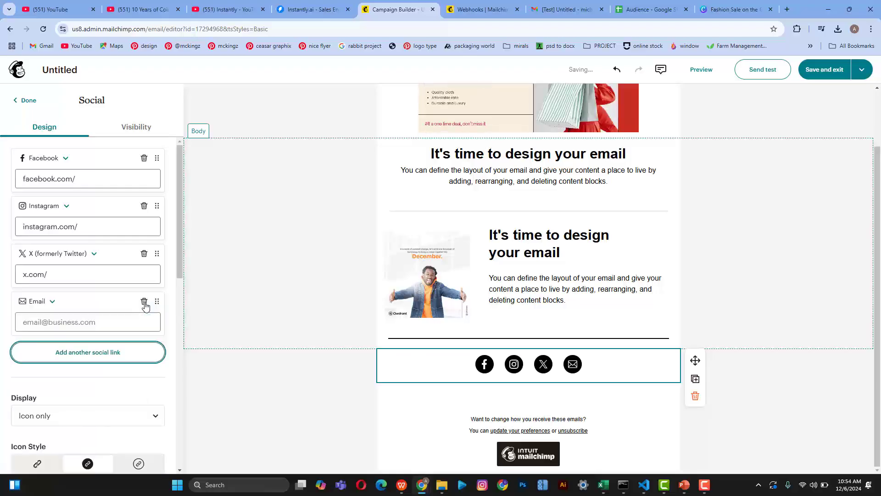
pyautogui.click(306, 410)
# Step: Make both lines of footer text white
pyautogui.scroll(1, 308, 410)
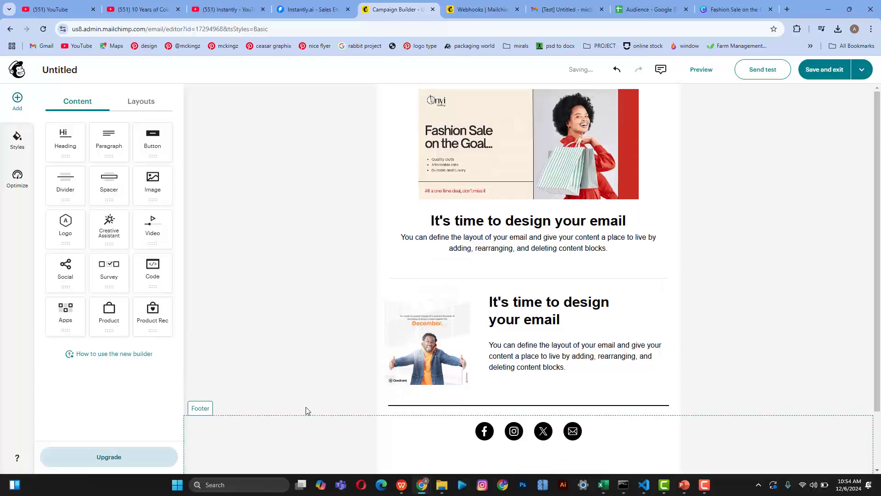
pyautogui.scroll(-2, 307, 410)
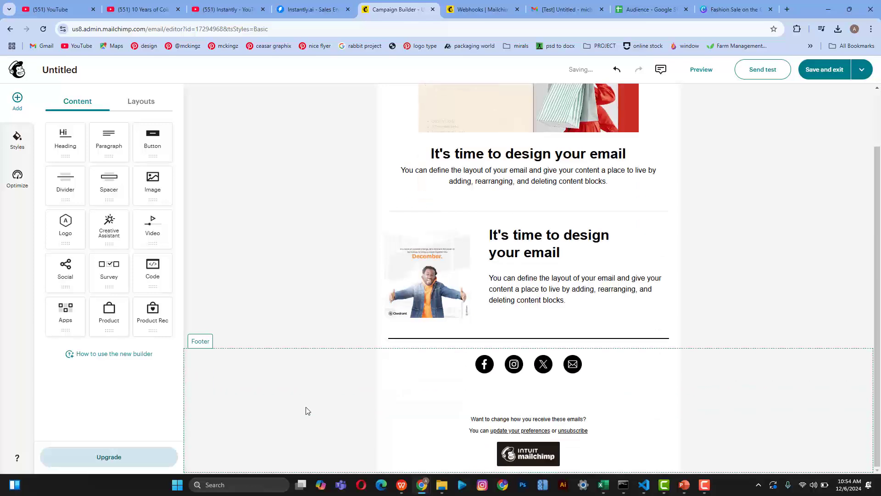
pyautogui.click(507, 429)
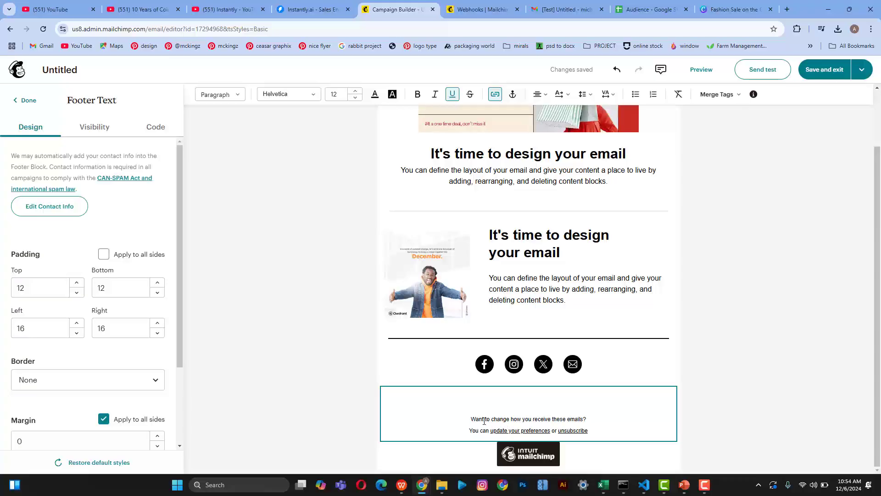
pyautogui.moveTo(469, 417); pyautogui.dragTo(626, 429)
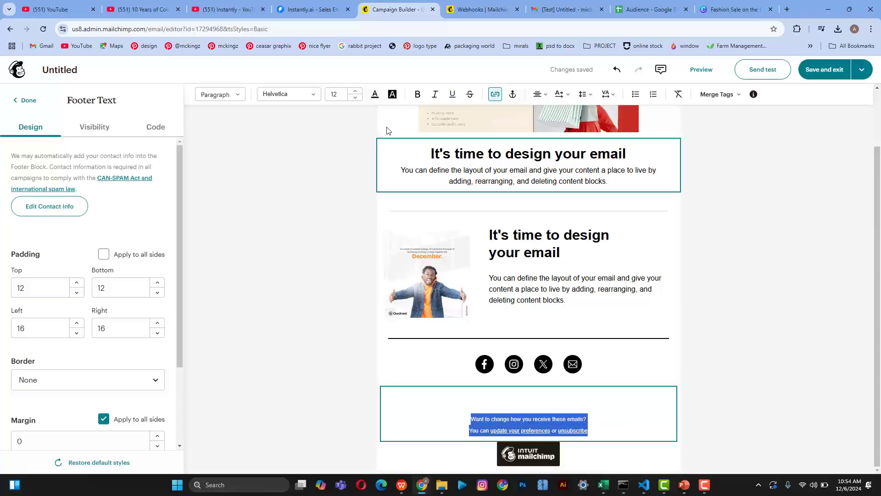
pyautogui.click(375, 95)
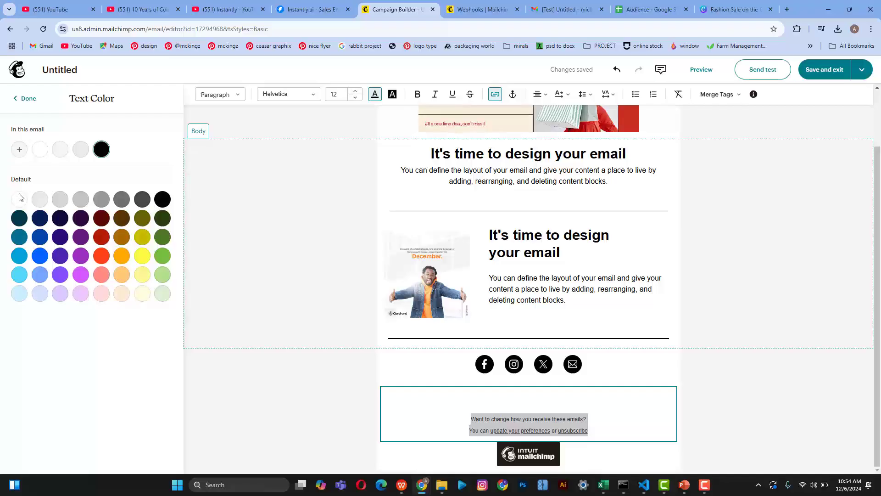
pyautogui.click(20, 200)
# Step: Set the footer section background to black
pyautogui.click(247, 357)
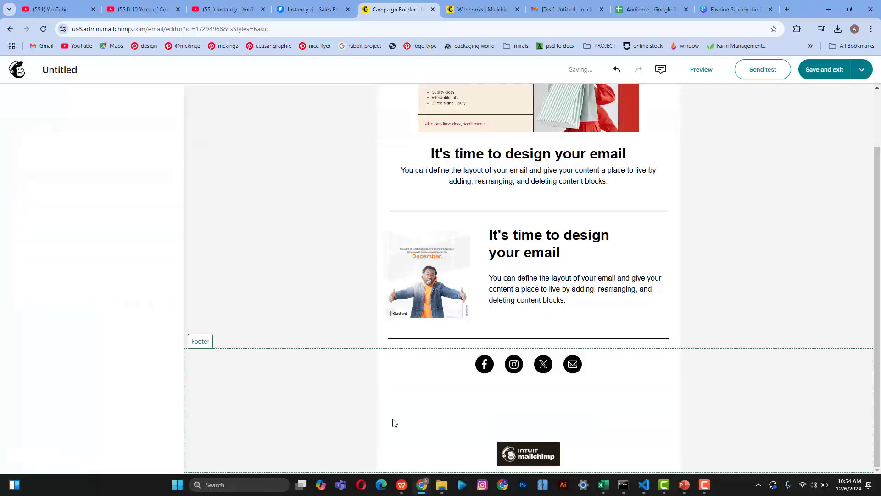
pyautogui.click(385, 416)
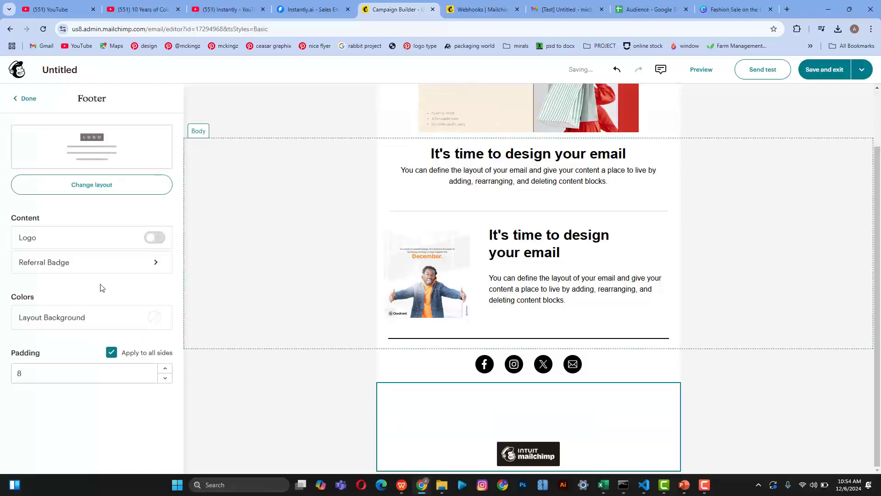
pyautogui.click(149, 322)
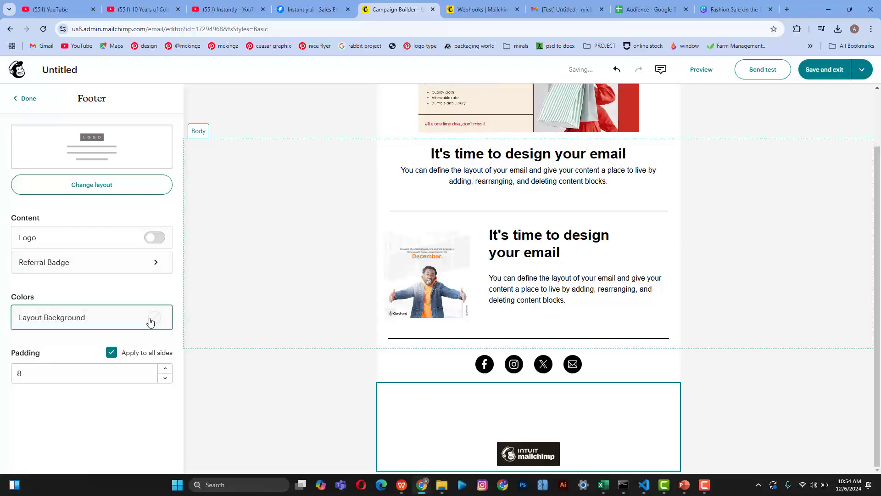
pyautogui.click(163, 211)
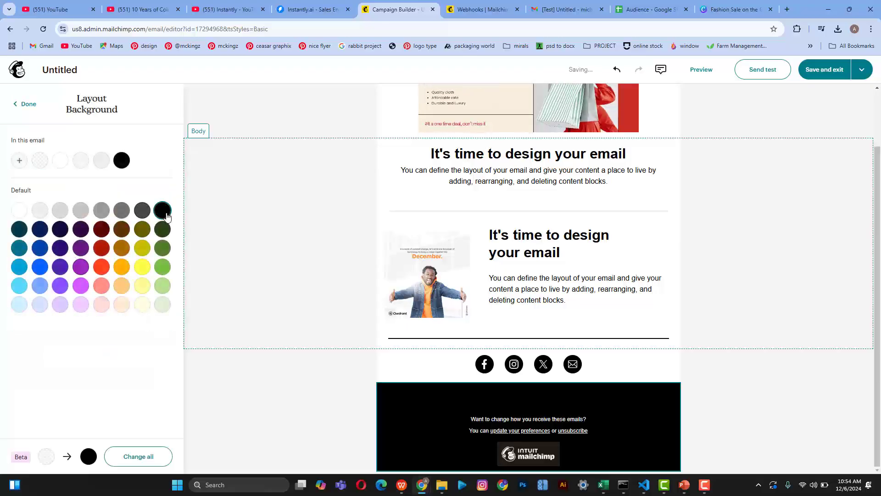
pyautogui.click(290, 426)
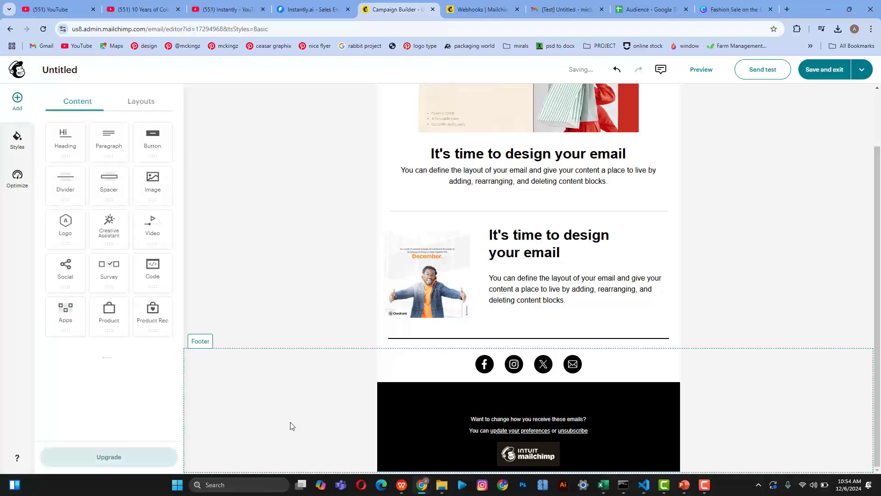
# Step: Sample dark brown #231A14 with the eyedropper as the footer background colour
pyautogui.click(383, 386)
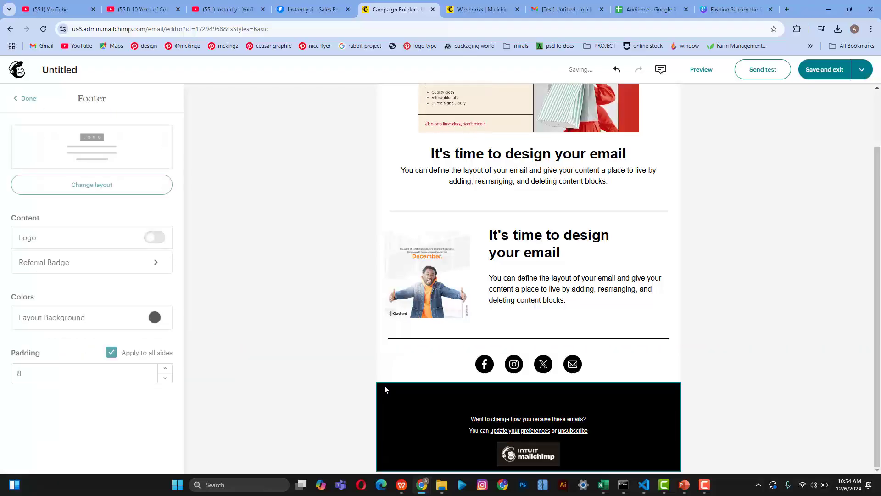
pyautogui.click(157, 323)
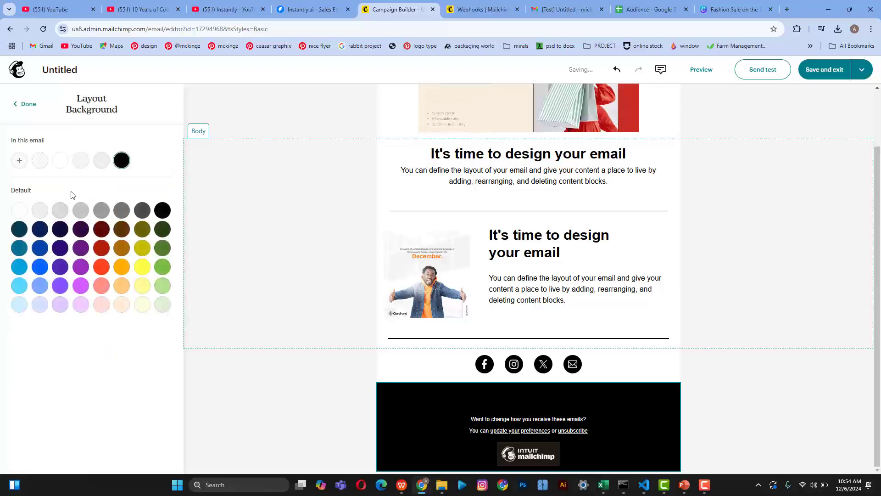
pyautogui.click(20, 163)
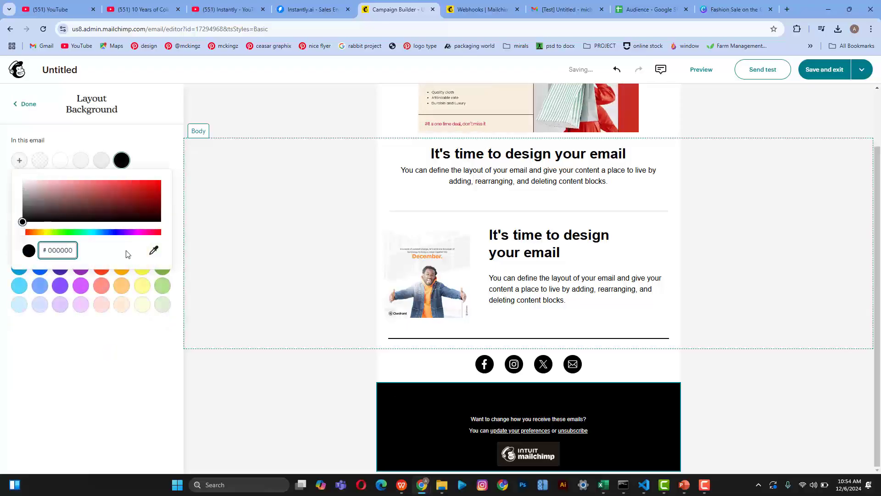
pyautogui.click(153, 253)
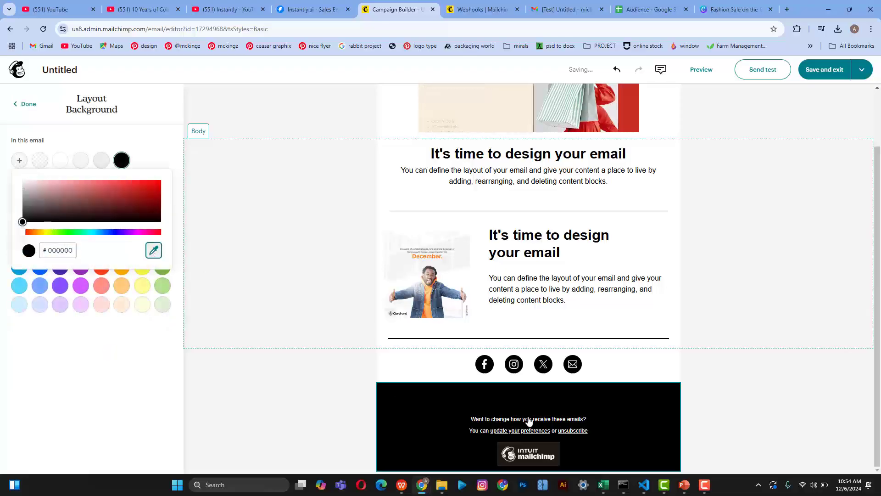
pyautogui.click(550, 451)
pyautogui.click(793, 430)
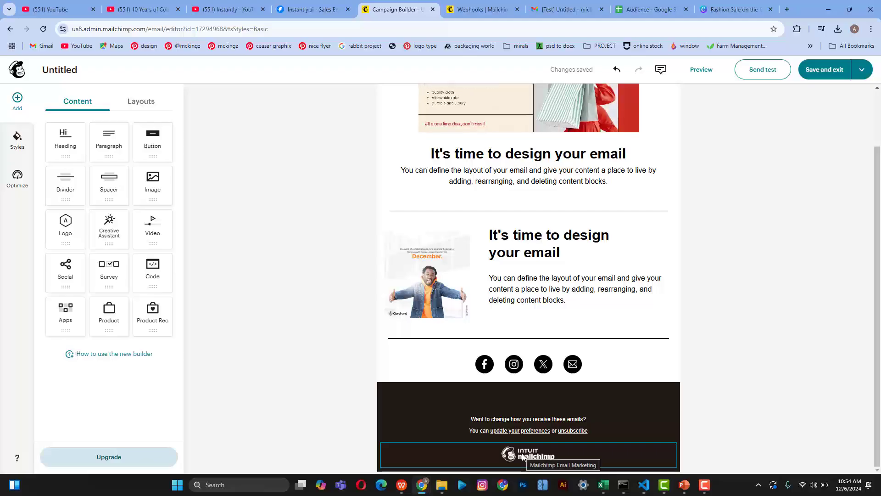
pyautogui.scroll(2, 770, 358)
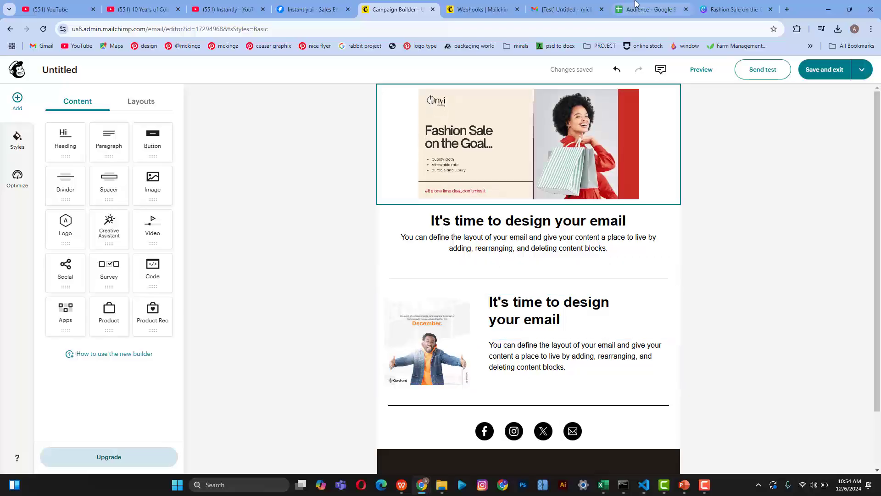
# Step: Check the Fashion Sale on the Goal heading in the Canva banner, then return to Mailchimp
pyautogui.click(719, 6)
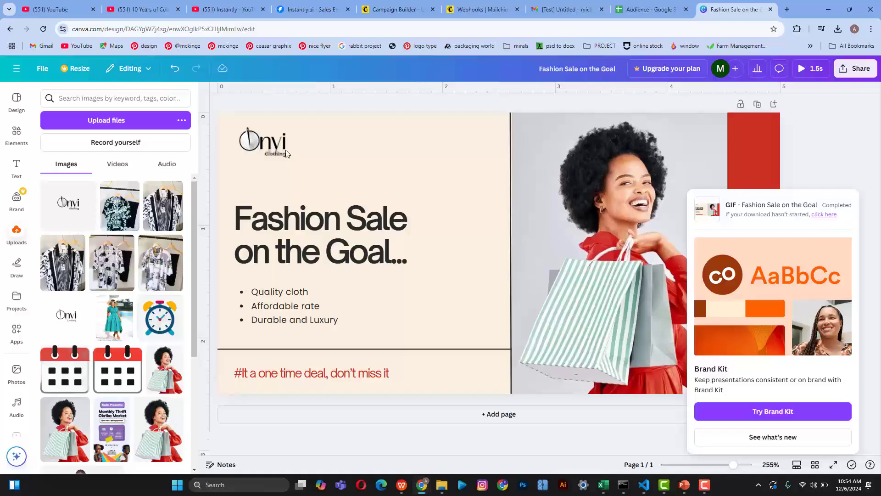
pyautogui.click(290, 263)
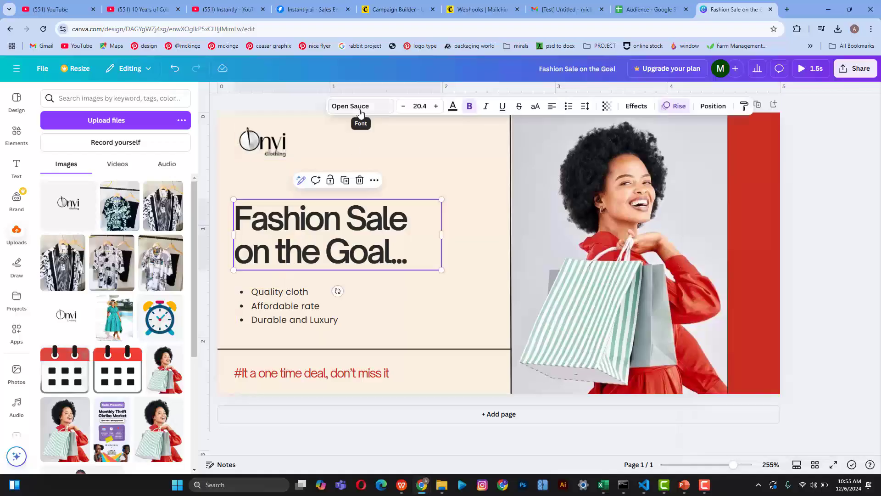
pyautogui.click(411, 9)
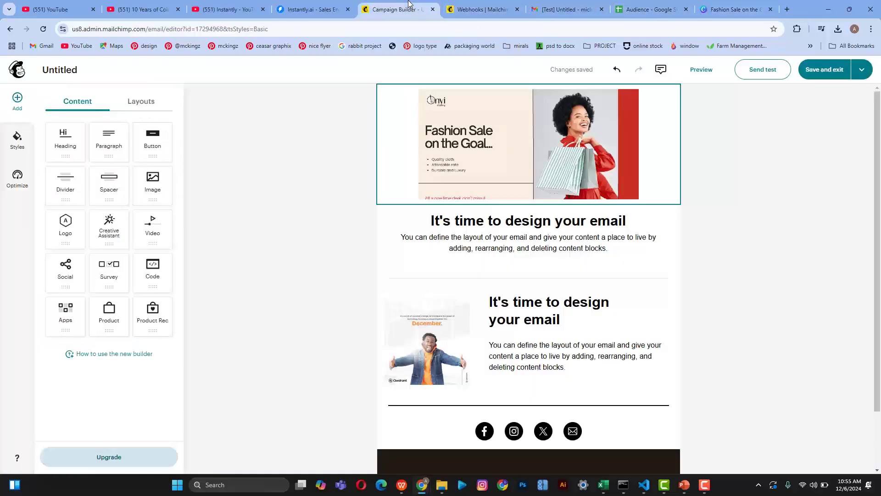
# Step: Set the heading under the Fashion Sale banner to DM Sans
pyautogui.click(508, 216)
pyautogui.tripleClick(509, 215)
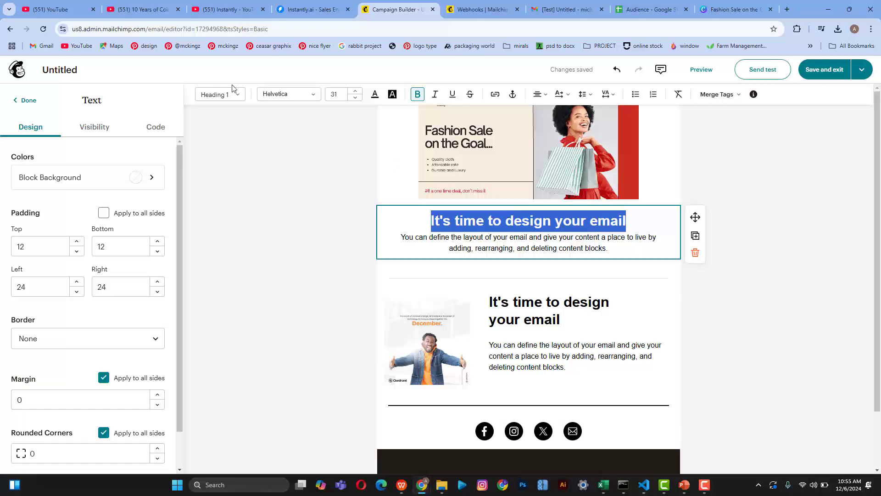
pyautogui.click(279, 94)
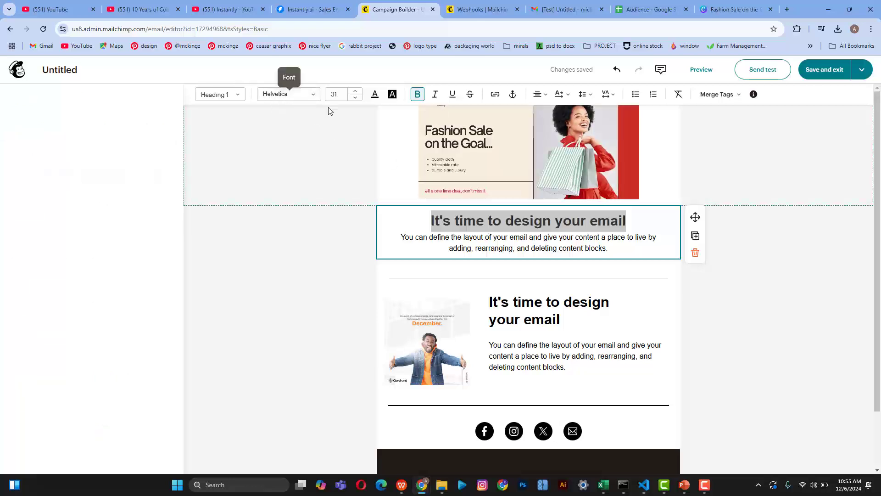
pyautogui.click(306, 97)
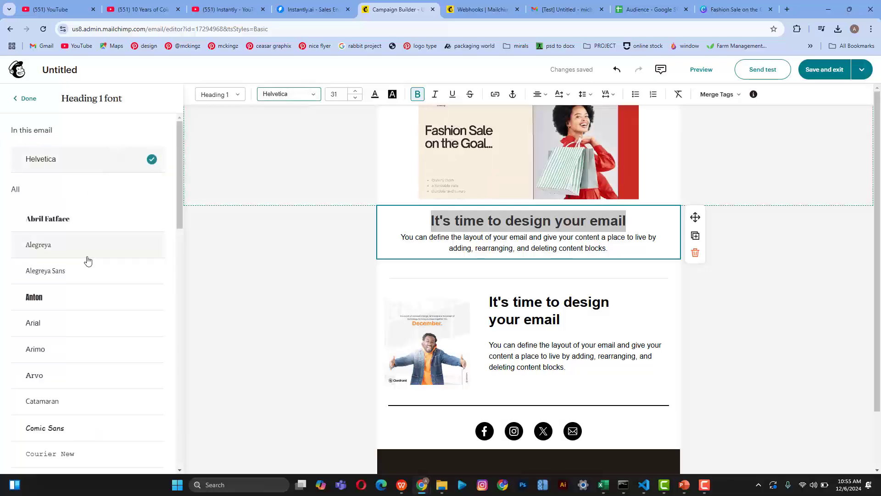
pyautogui.scroll(-20, 87, 258)
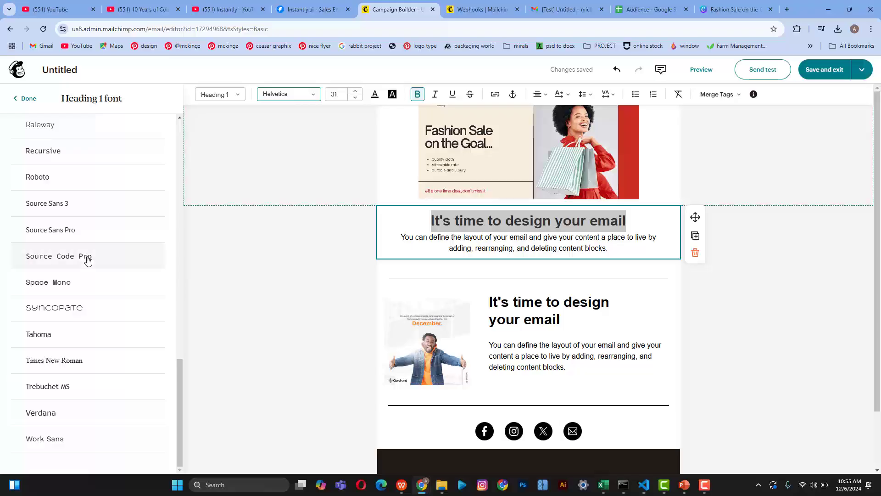
pyautogui.scroll(15, 88, 261)
pyautogui.scroll(-4, 87, 260)
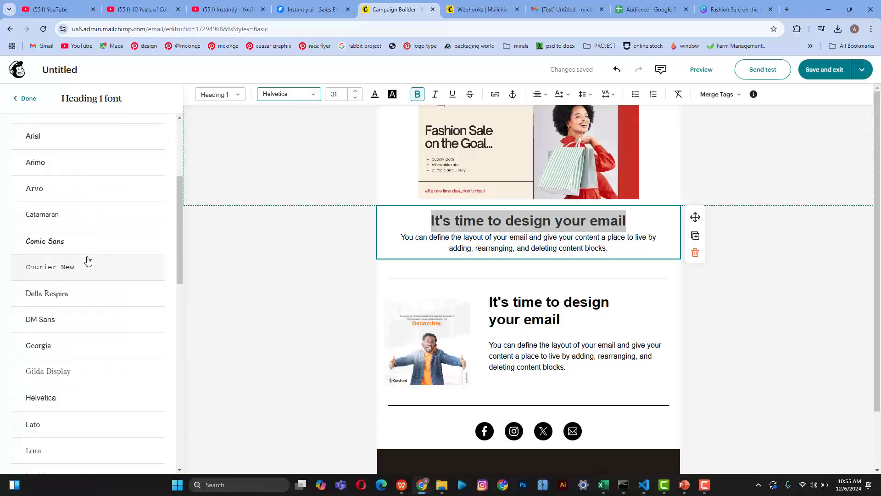
pyautogui.click(57, 319)
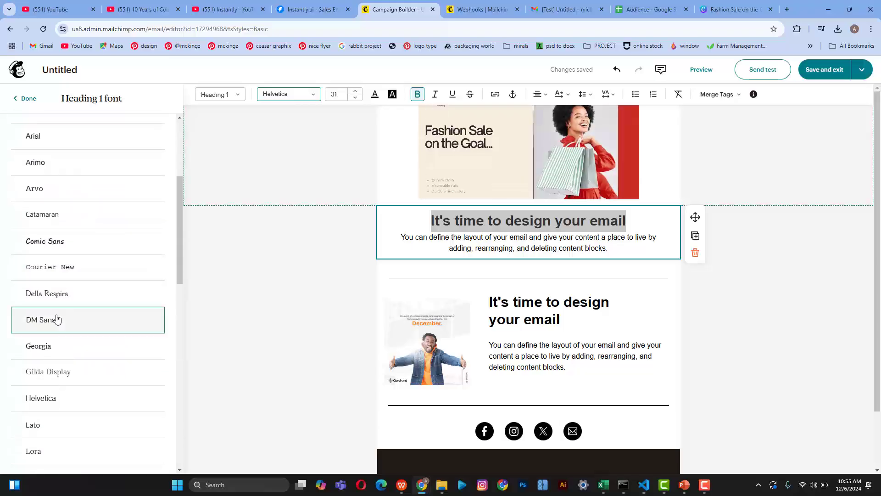
# Step: Set the paragraph beneath that heading to DM Sans
pyautogui.tripleClick(497, 239)
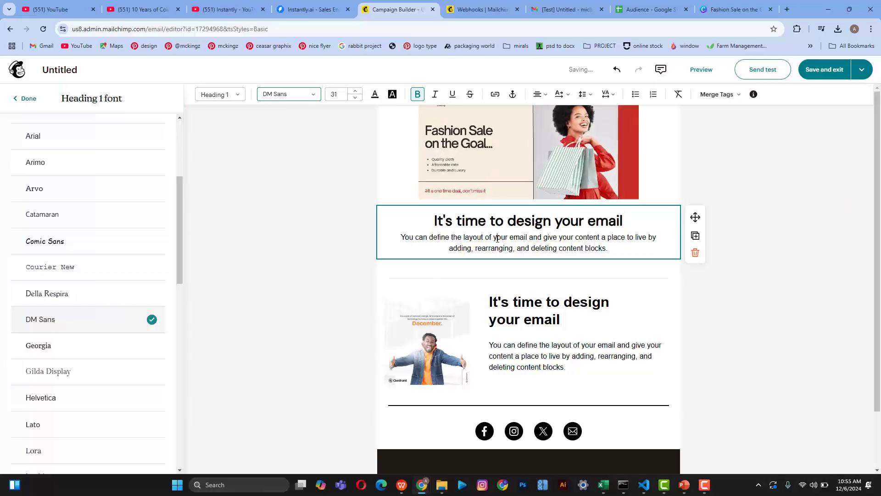
pyautogui.click(276, 94)
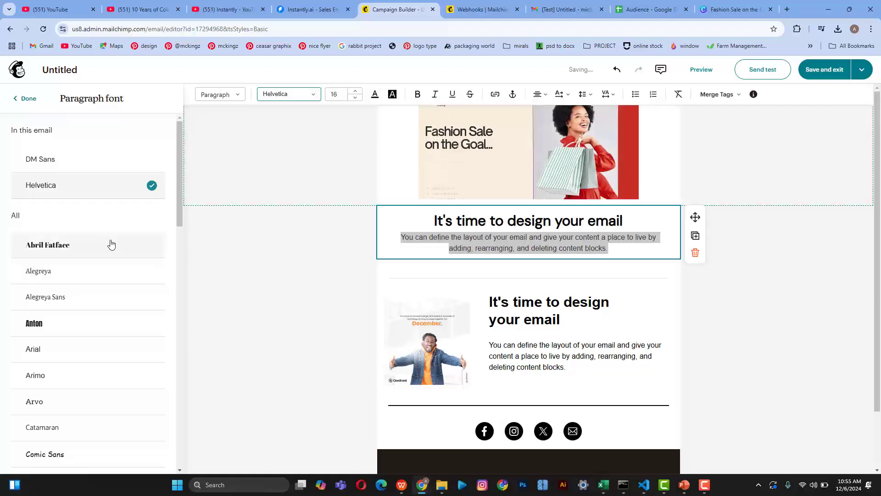
pyautogui.click(66, 163)
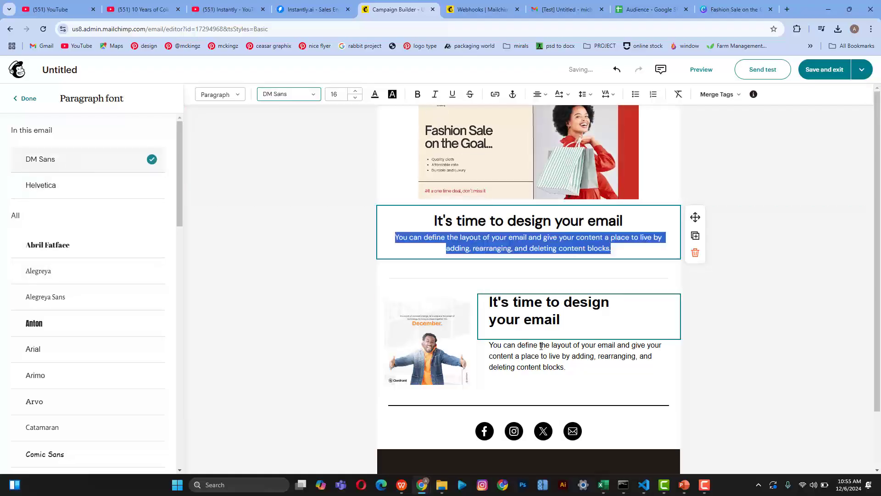
pyautogui.press('Escape')
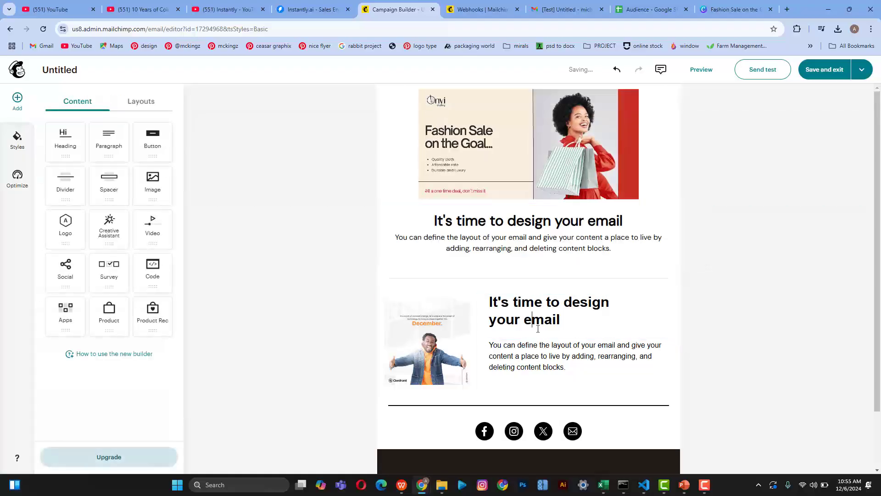
pyautogui.tripleClick(538, 329)
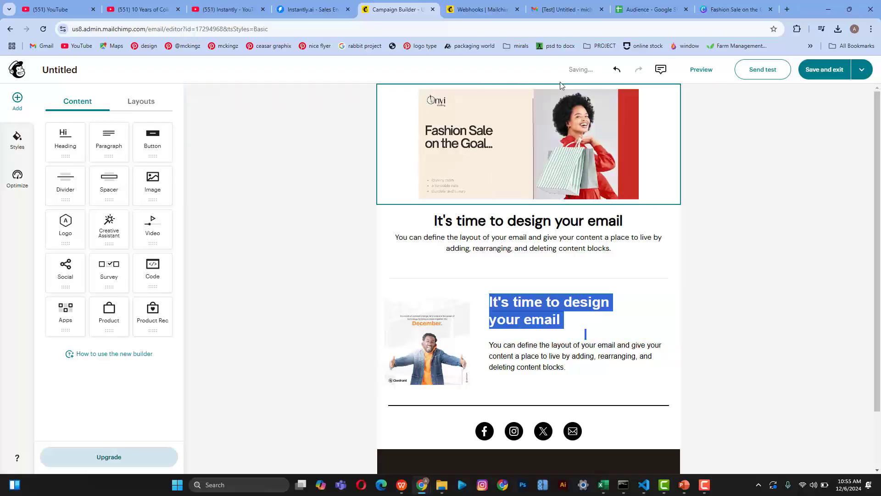
# Step: Set the two-column section's heading font to DM Sans
pyautogui.click(302, 375)
pyautogui.click(602, 353)
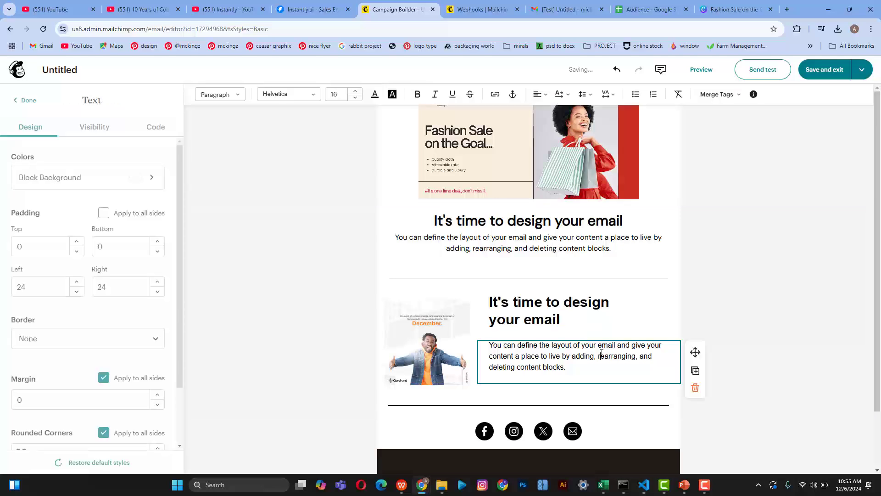
pyautogui.click(559, 320)
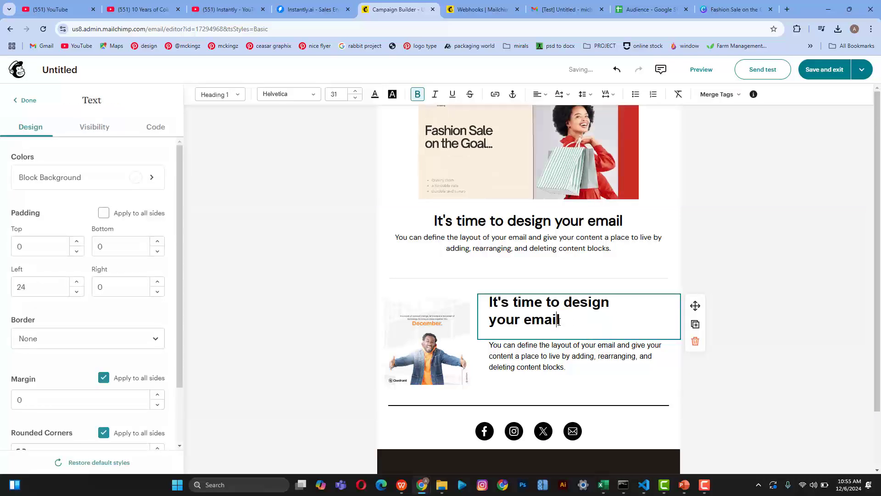
pyautogui.moveTo(559, 320); pyautogui.dragTo(499, 276)
pyautogui.click(293, 95)
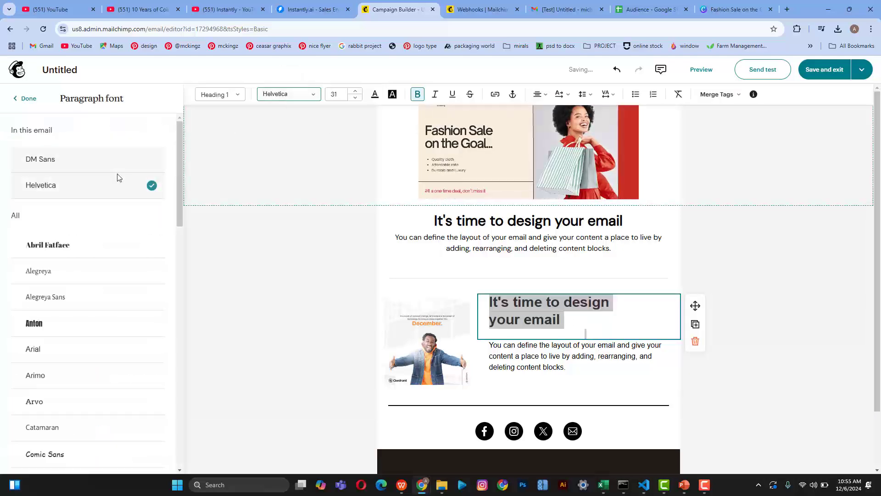
pyautogui.click(81, 156)
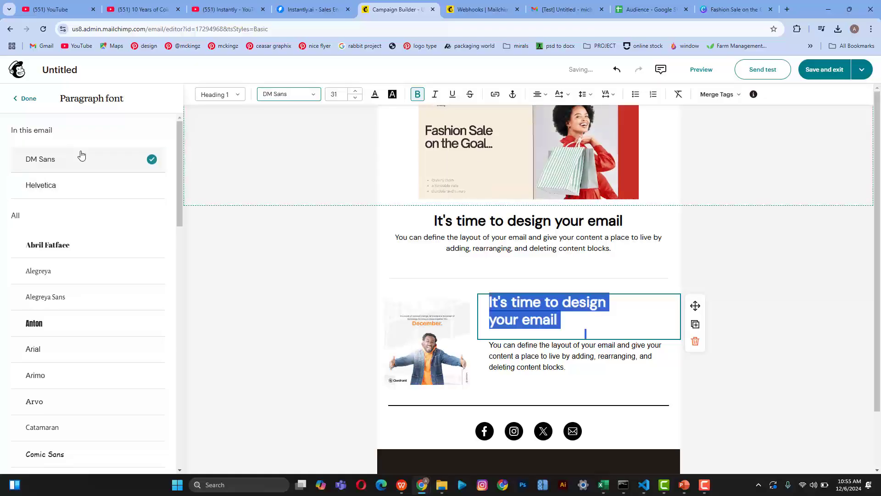
# Step: Set the paragraph beside the photo to DM Sans
pyautogui.tripleClick(536, 358)
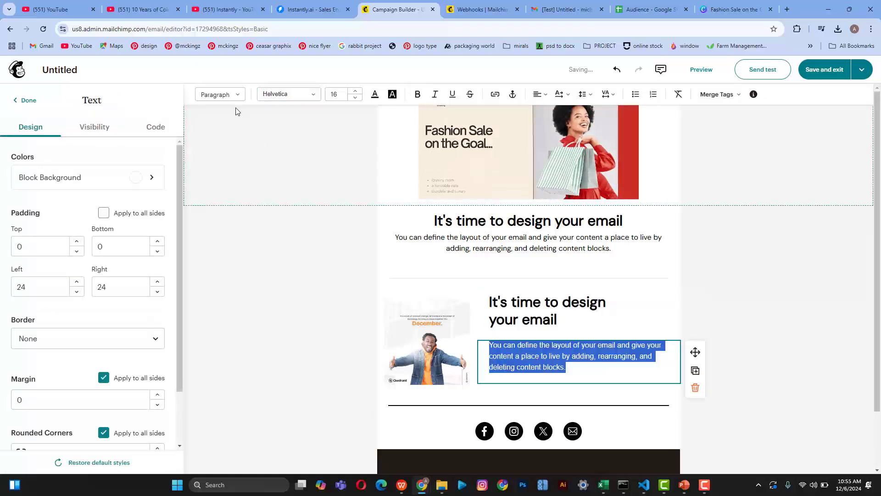
pyautogui.click(283, 96)
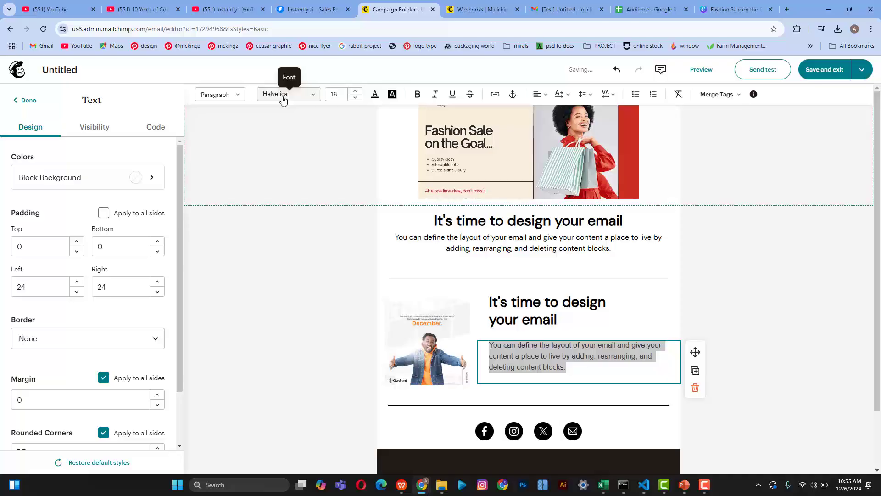
pyautogui.click(57, 162)
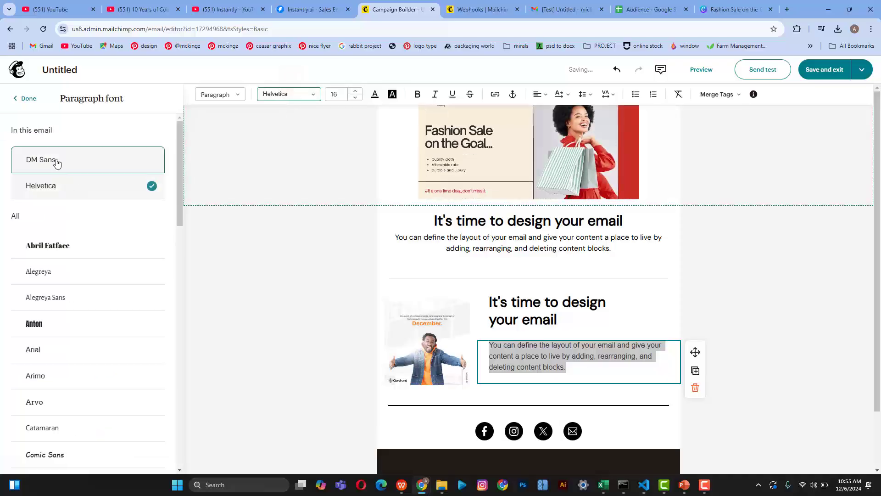
pyautogui.click(247, 325)
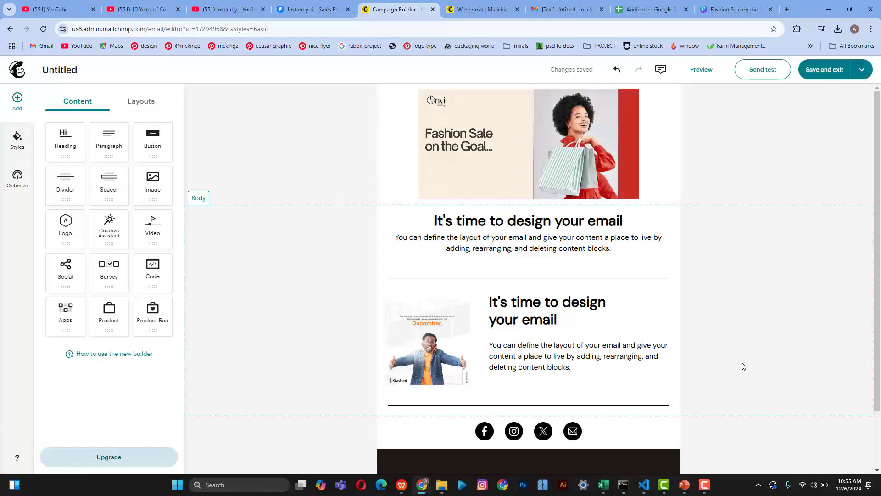
# Step: Pick a light grey swatch for the divider's line colour
pyautogui.click(627, 409)
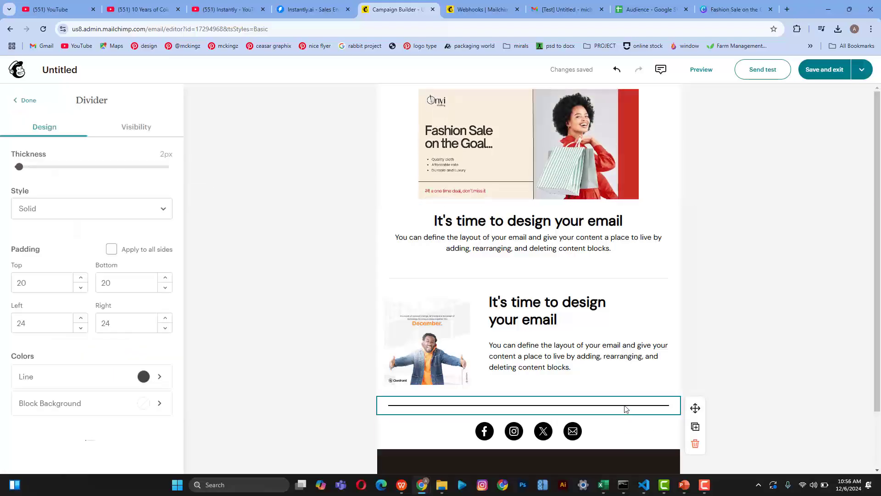
pyautogui.click(146, 384)
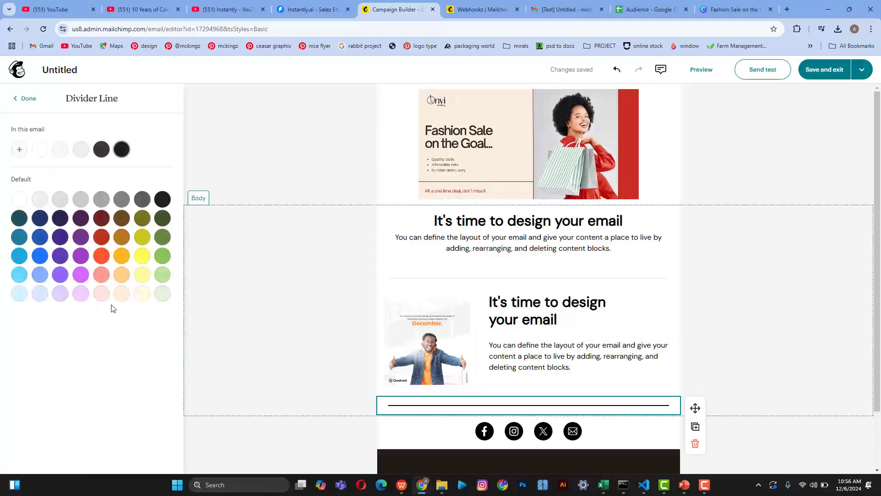
pyautogui.click(201, 354)
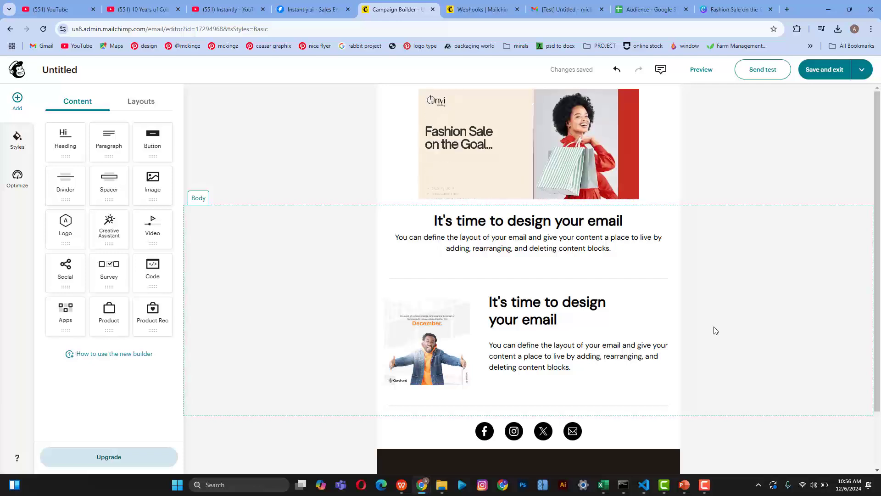
pyautogui.scroll(-2, 715, 331)
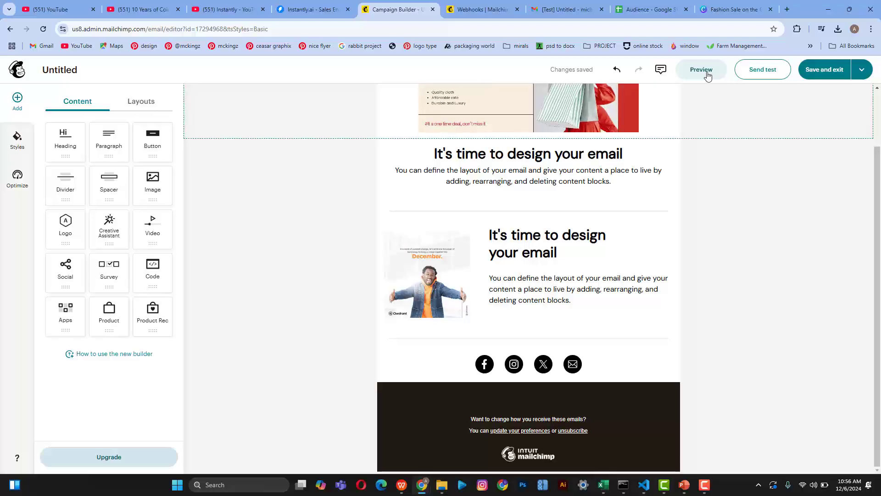
# Step: Open the email preview and scroll through the desktop layout
pyautogui.click(708, 76)
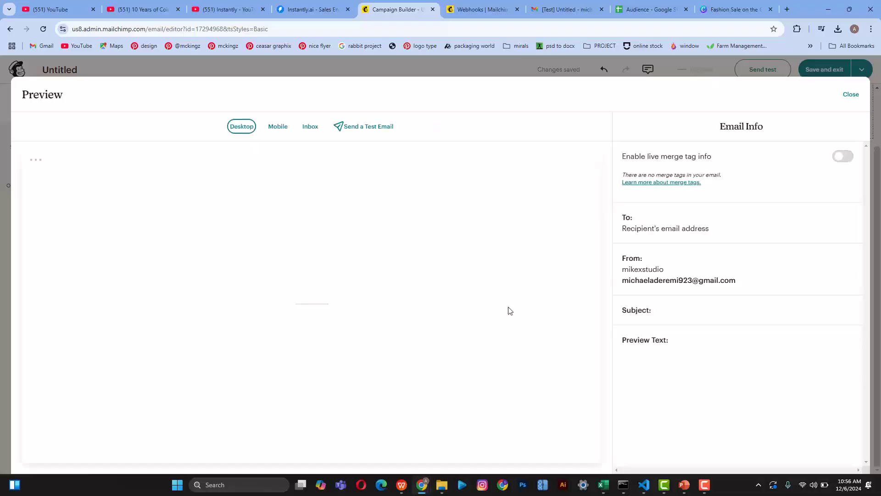
pyautogui.scroll(-4, 409, 322)
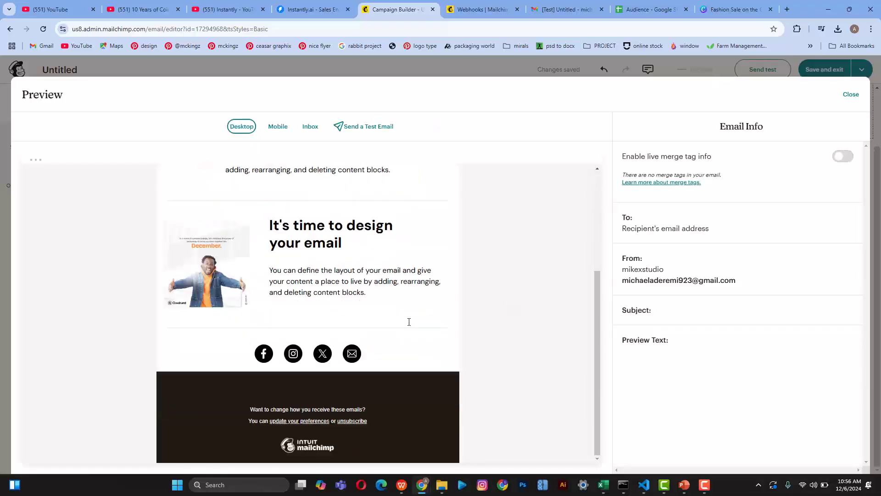
pyautogui.scroll(4, 409, 322)
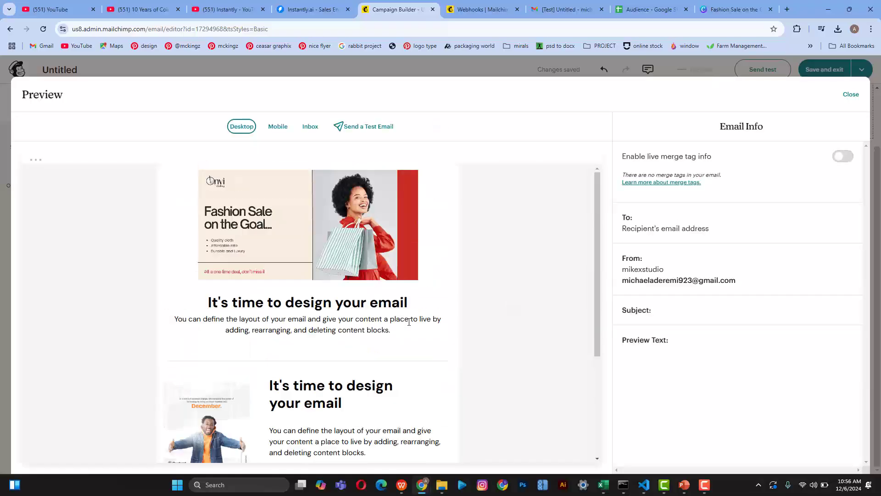
# Step: Compare mobile and desktop widths, ending on the stacked mobile layout
pyautogui.click(278, 126)
pyautogui.scroll(-8, 330, 291)
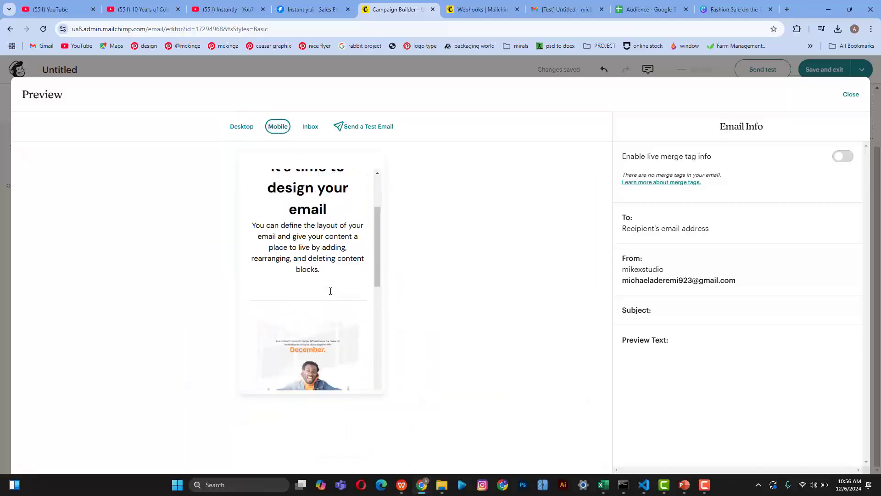
pyautogui.scroll(4, 330, 291)
pyautogui.scroll(4, 330, 291)
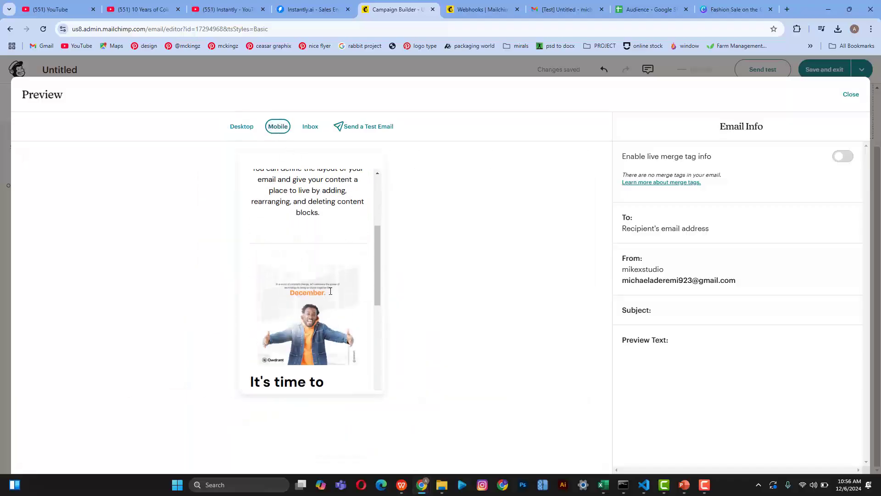
pyautogui.click(241, 127)
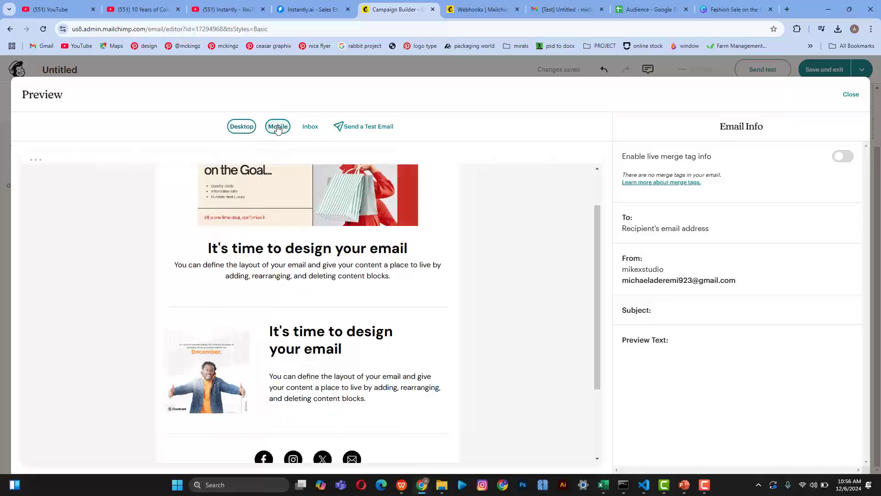
pyautogui.click(278, 128)
pyautogui.scroll(-6, 305, 229)
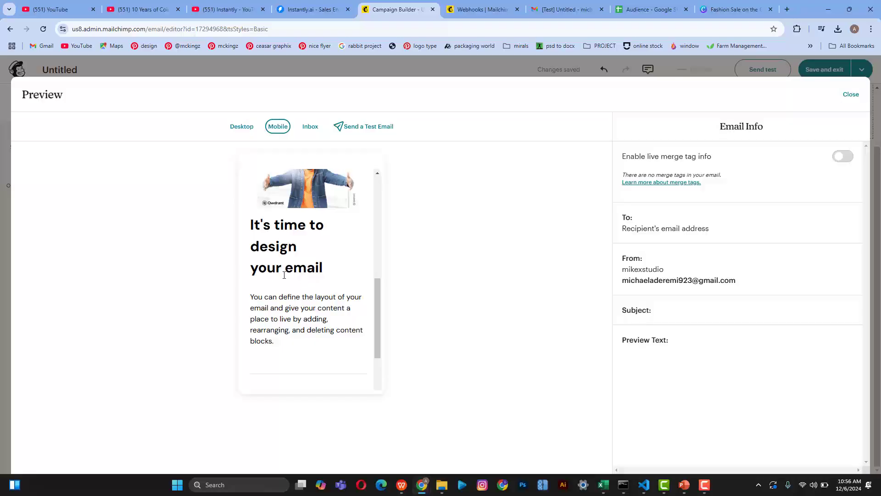
# Step: Scroll up through the mobile preview, then close it to return to the email builder
pyautogui.scroll(5, 305, 285)
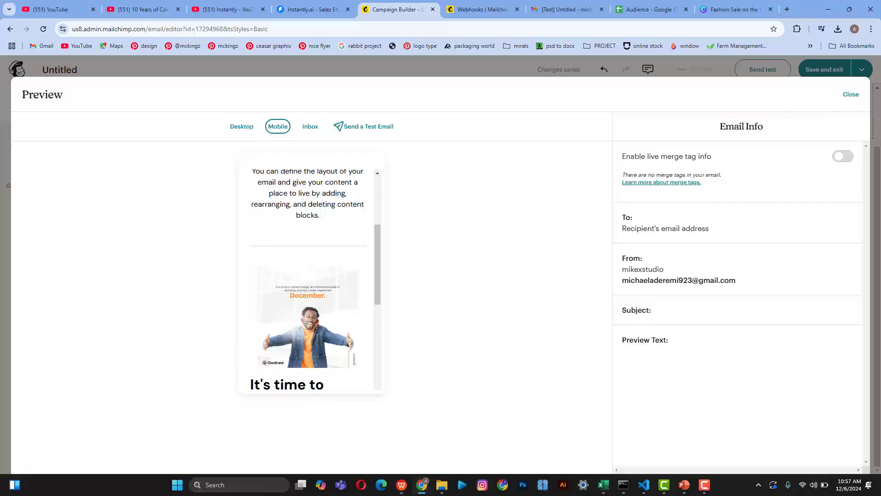
pyautogui.click(851, 95)
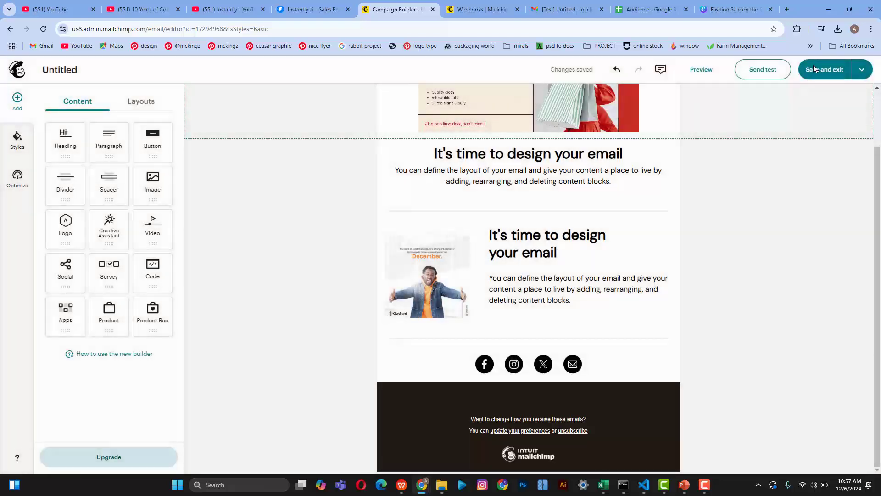
# Step: Save and exit the email design despite the placeholder-text errors
pyautogui.click(814, 71)
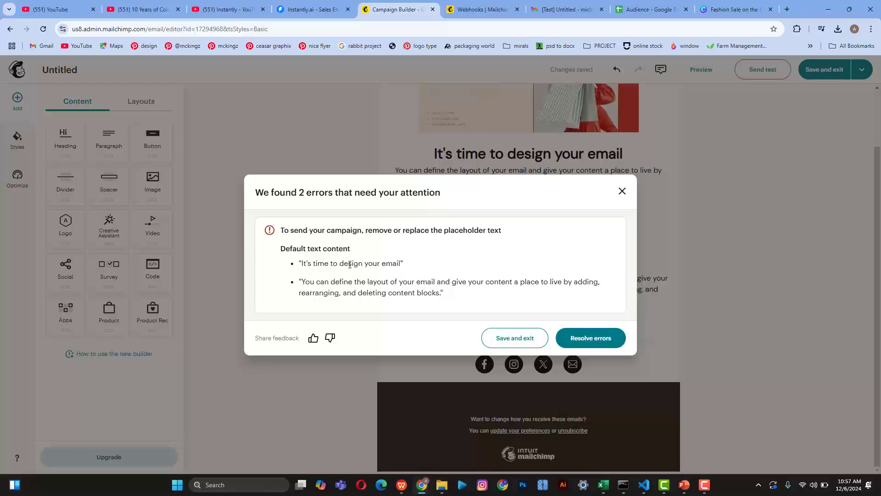
pyautogui.click(500, 339)
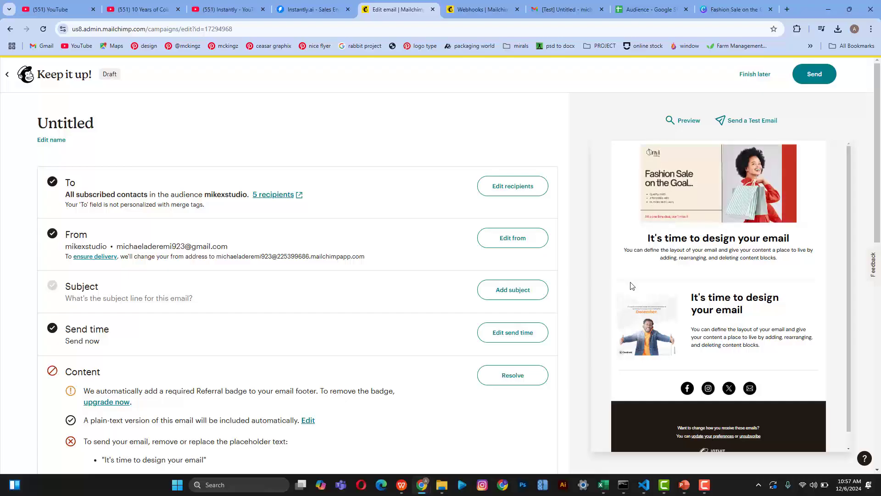
# Step: Send the campaign to the Webinar Event tag, leaving no segments excluded
pyautogui.click(498, 191)
pyautogui.click(240, 262)
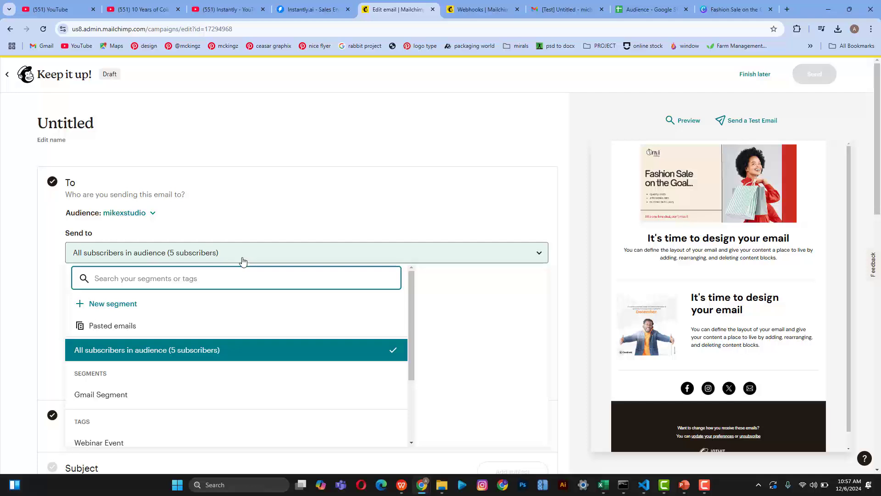
pyautogui.scroll(-3, 256, 325)
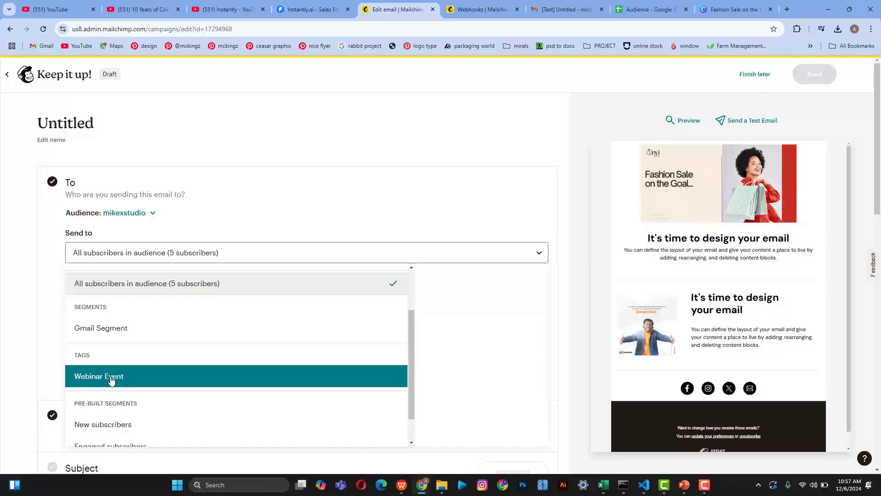
pyautogui.click(141, 384)
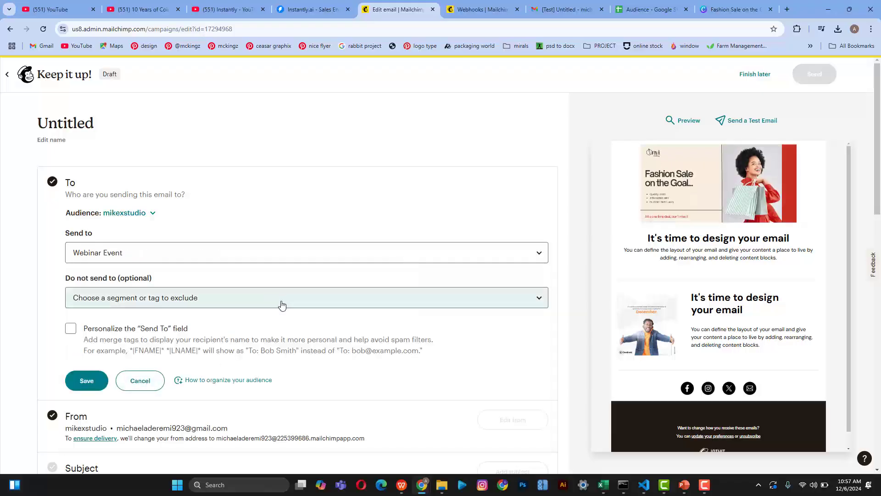
pyautogui.click(180, 299)
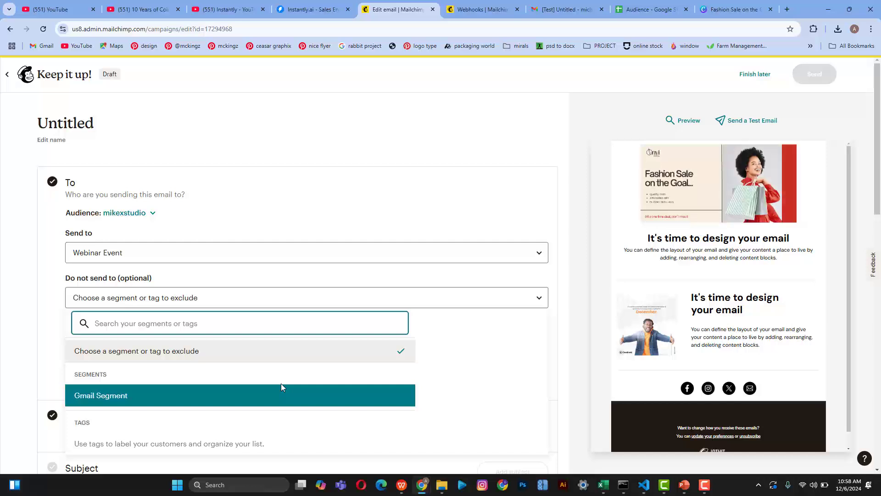
pyautogui.click(322, 199)
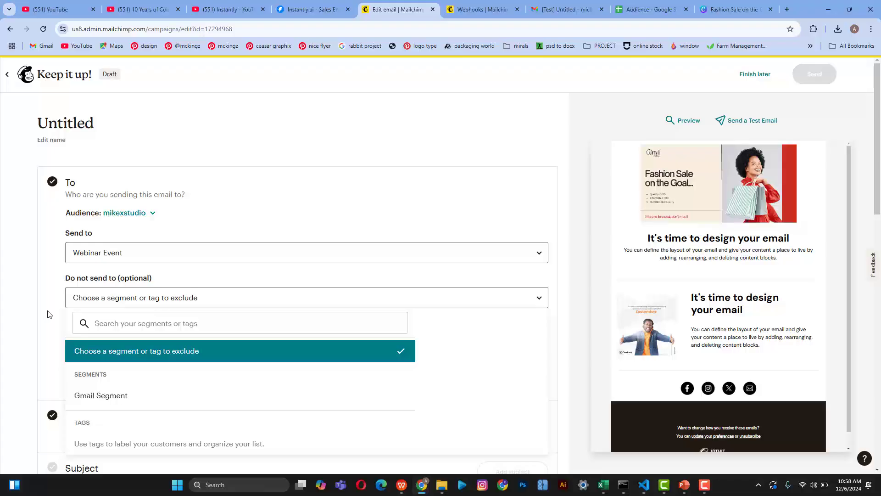
pyautogui.click(180, 352)
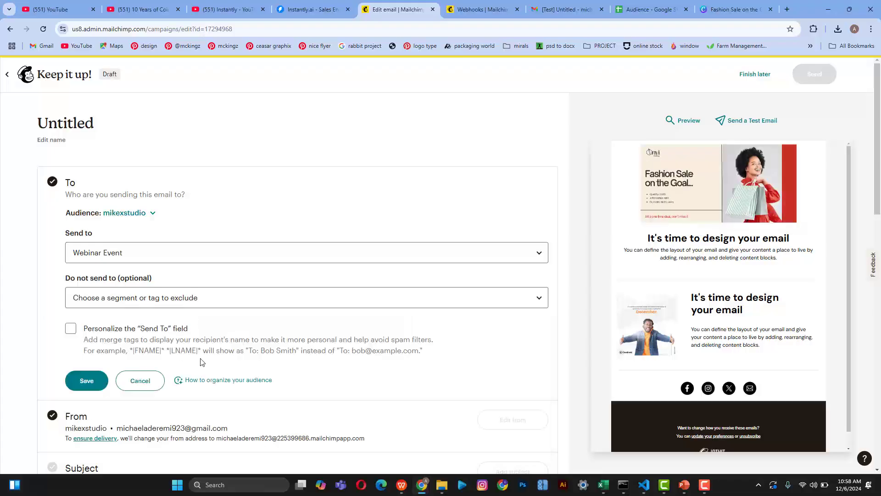
# Step: Personalize the To field using the *|FNAME|* merge tag
pyautogui.click(72, 329)
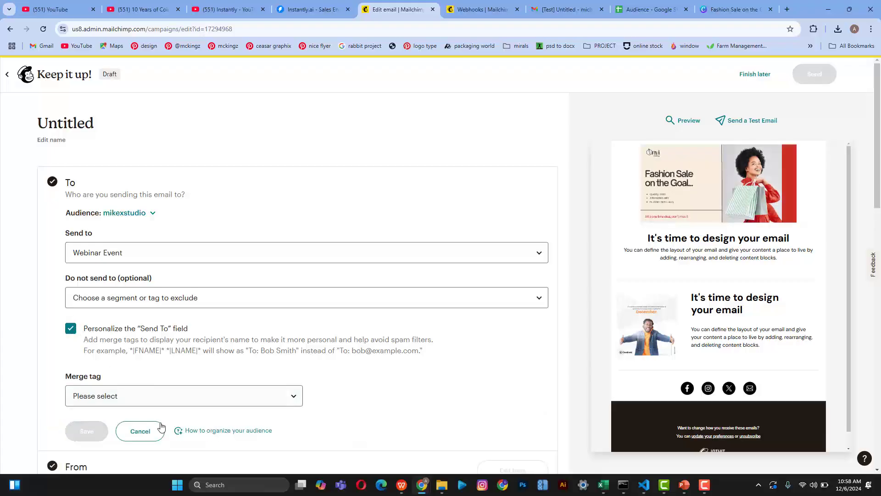
pyautogui.click(165, 404)
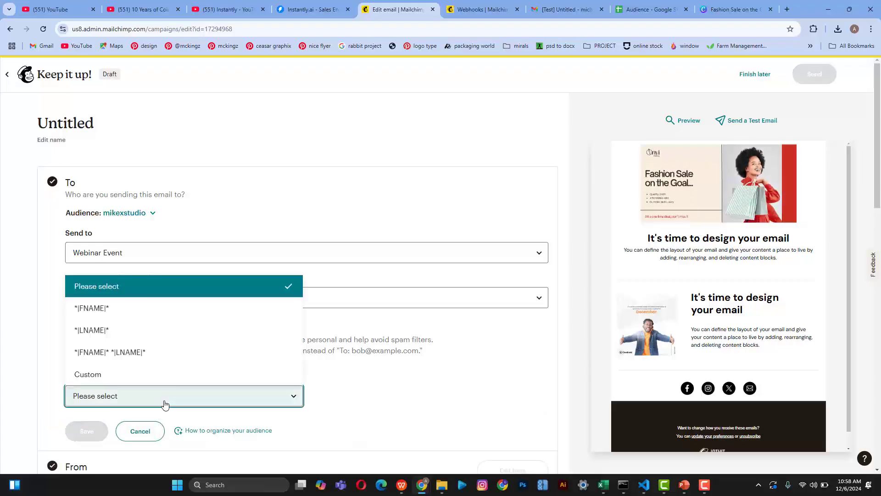
pyautogui.click(127, 316)
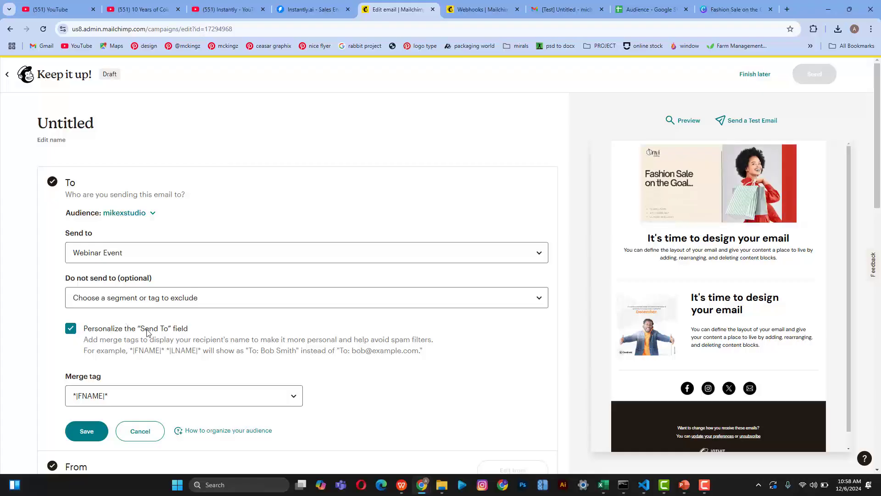
pyautogui.scroll(-2, 152, 333)
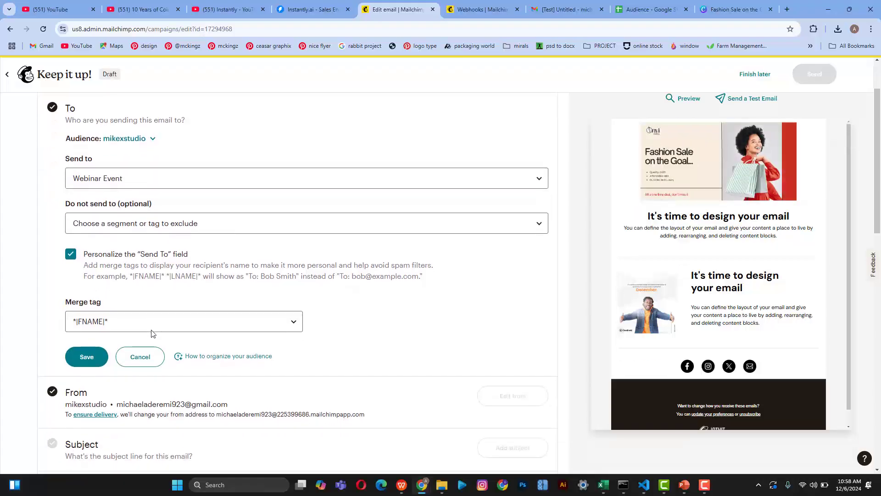
pyautogui.scroll(-1, 153, 333)
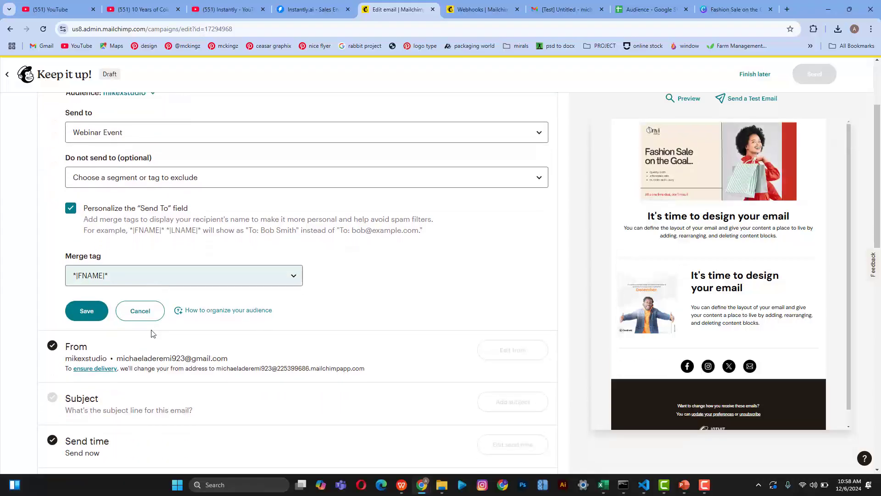
pyautogui.scroll(-2, 153, 333)
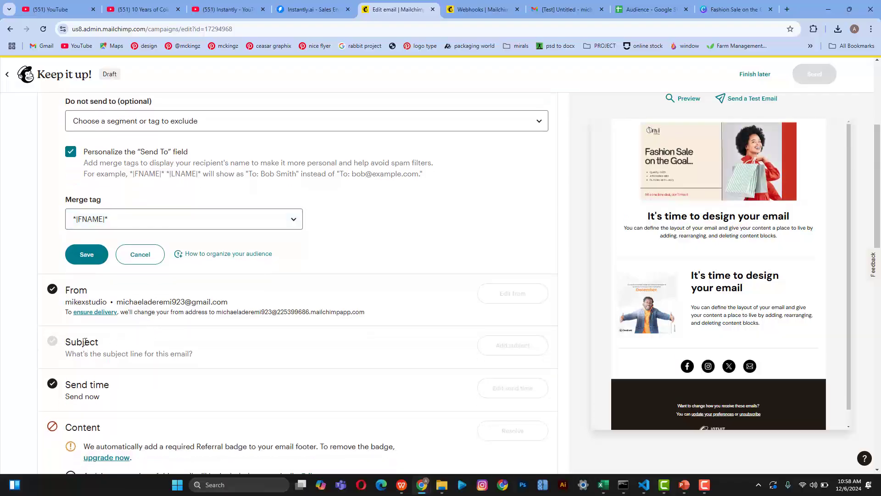
pyautogui.doubleClick(85, 341)
pyautogui.scroll(-1, 85, 342)
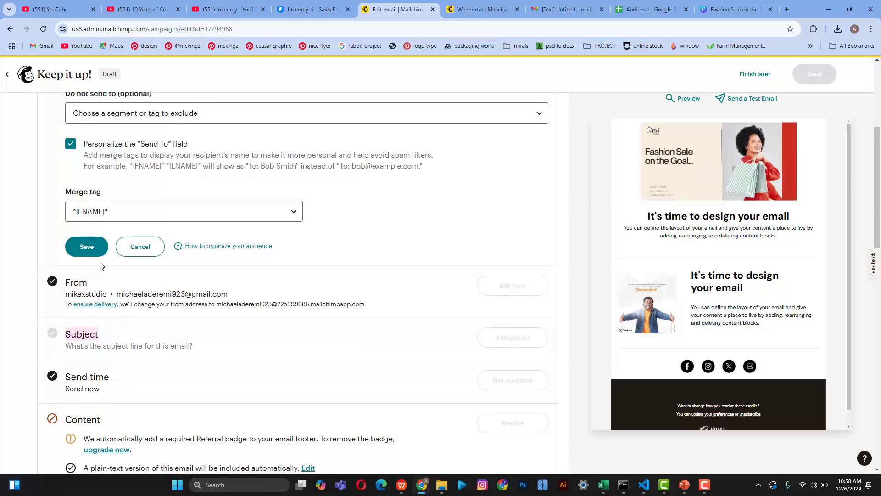
pyautogui.scroll(3, 97, 264)
pyautogui.scroll(-1, 89, 276)
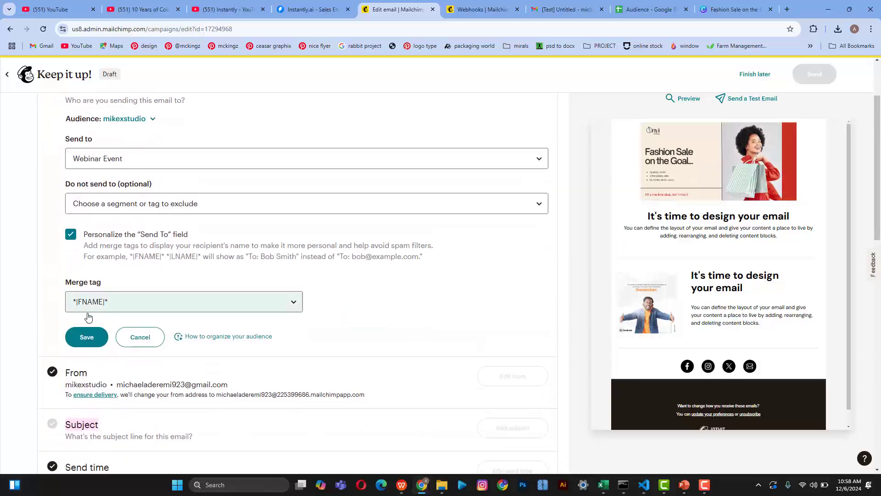
# Step: Save the Webinar Event recipients, start the subject line, and view the Gmail test email
pyautogui.click(87, 338)
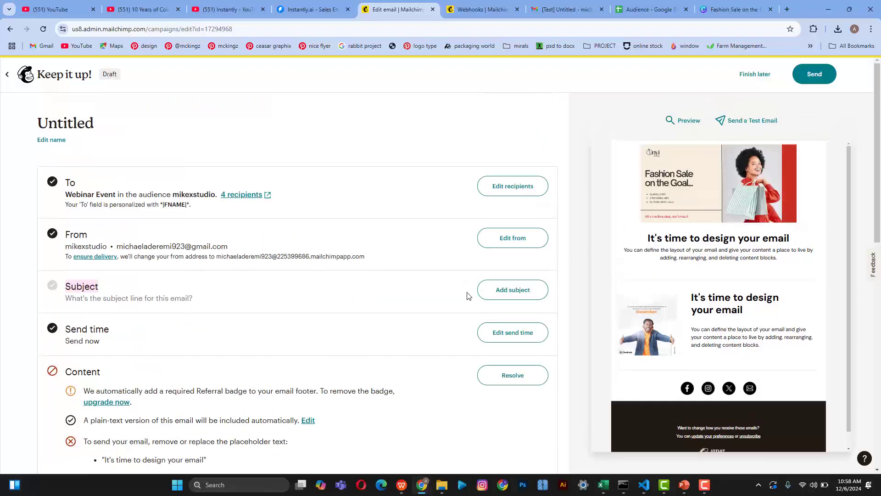
pyautogui.click(514, 292)
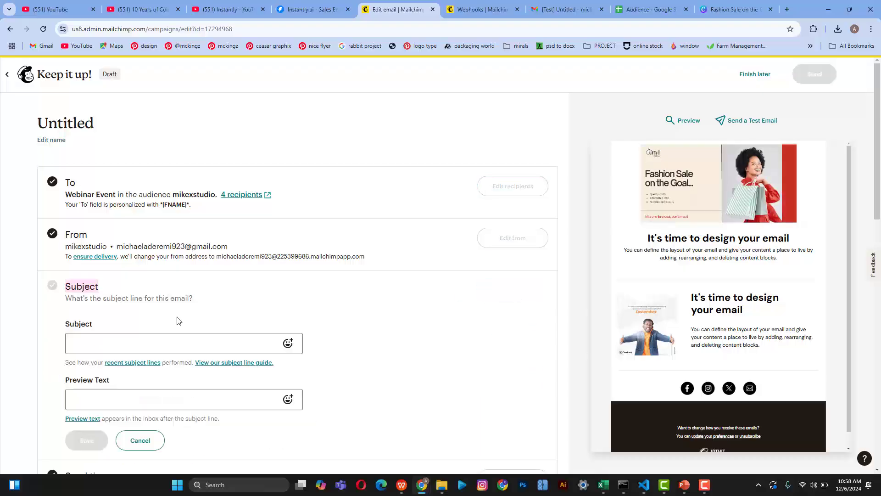
pyautogui.click(150, 340)
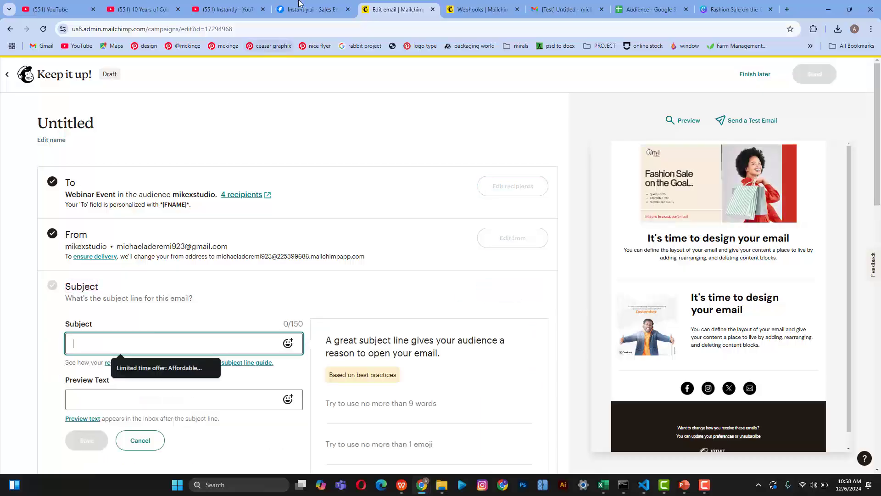
pyautogui.click(557, 3)
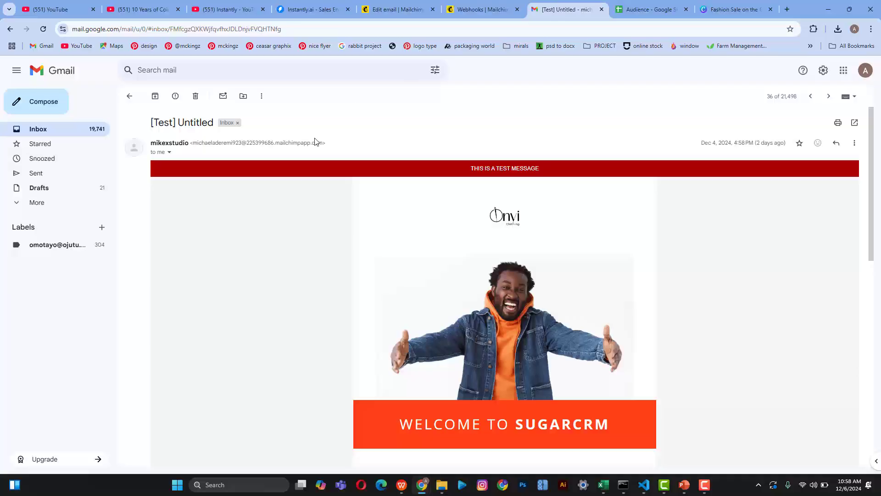
# Step: Return from the test email to the Gmail inbox, then go back to the Mailchimp campaign
pyautogui.click(130, 97)
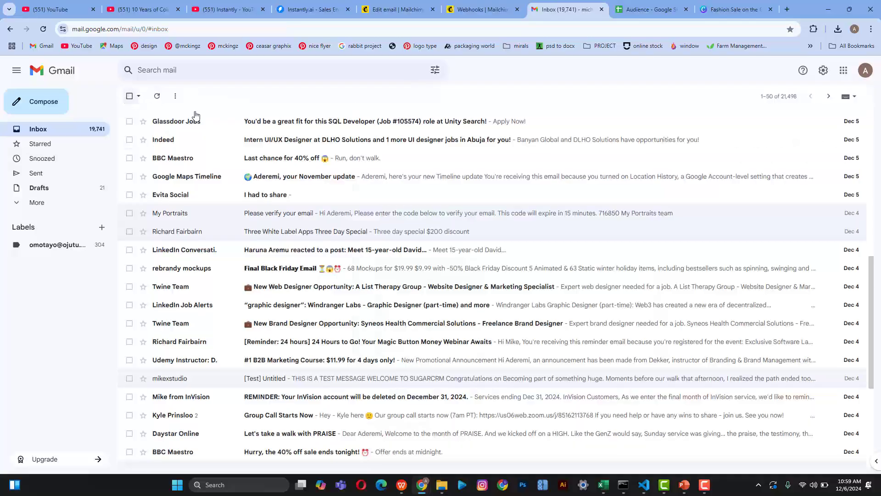
pyautogui.scroll(10, 284, 113)
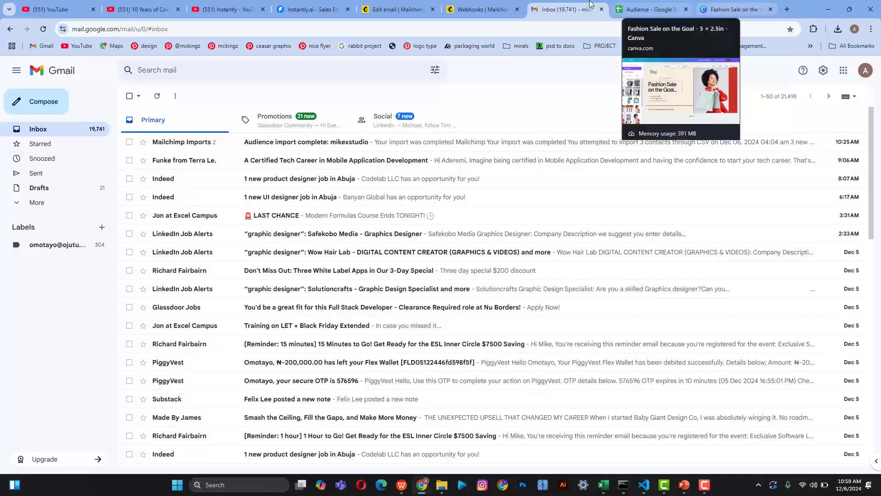
pyautogui.click(397, 9)
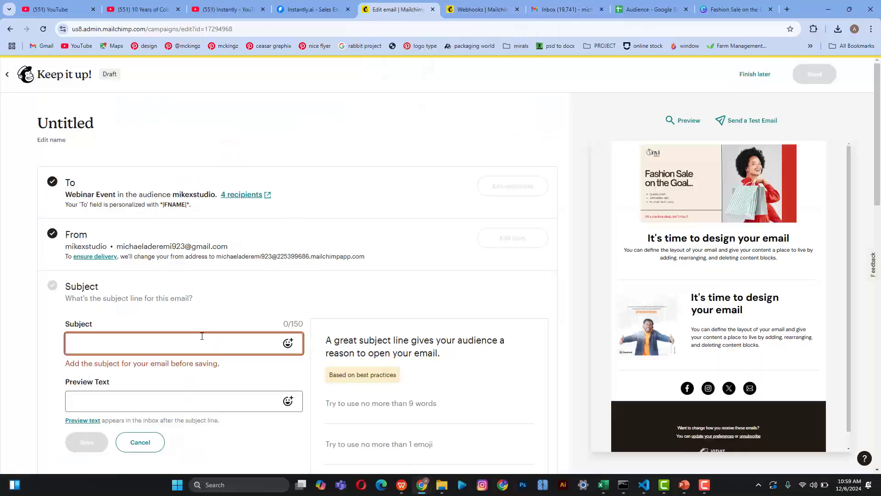
# Step: Enter the subject line 'Flash sale about to end in 5more days'
pyautogui.click(170, 341)
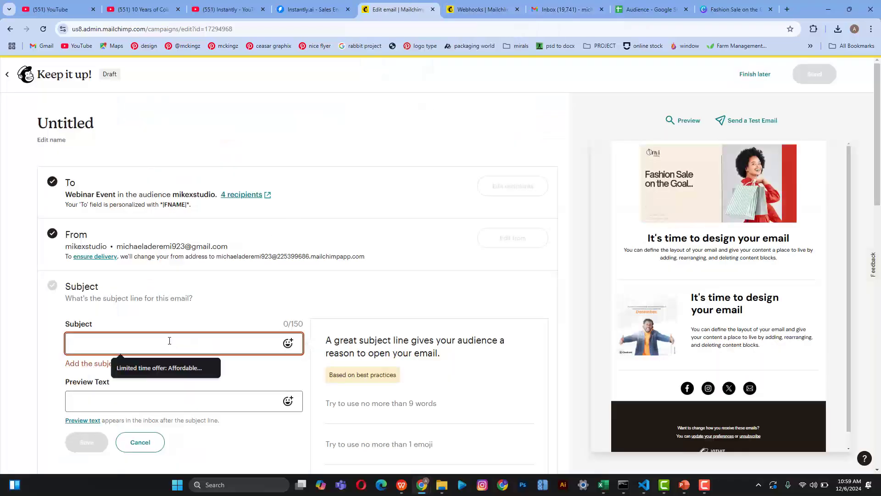
pyautogui.write('Fa')
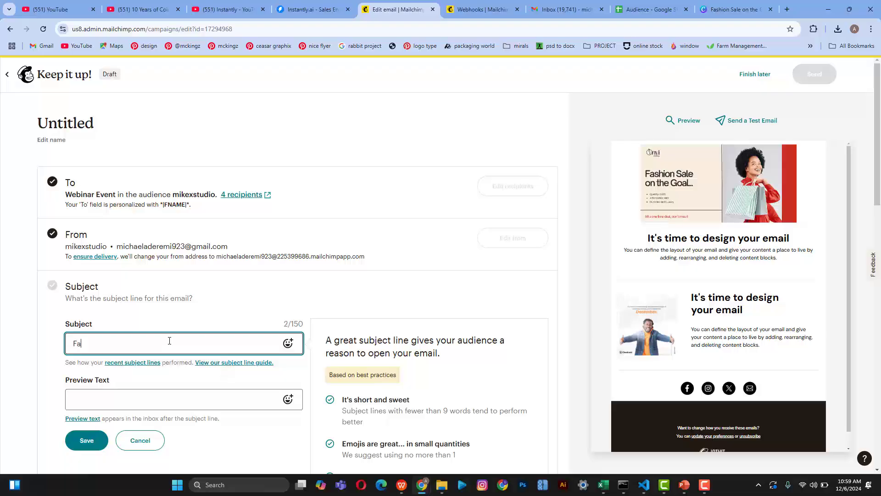
pyautogui.press('BackSpace')
pyautogui.write('lash sale abo')
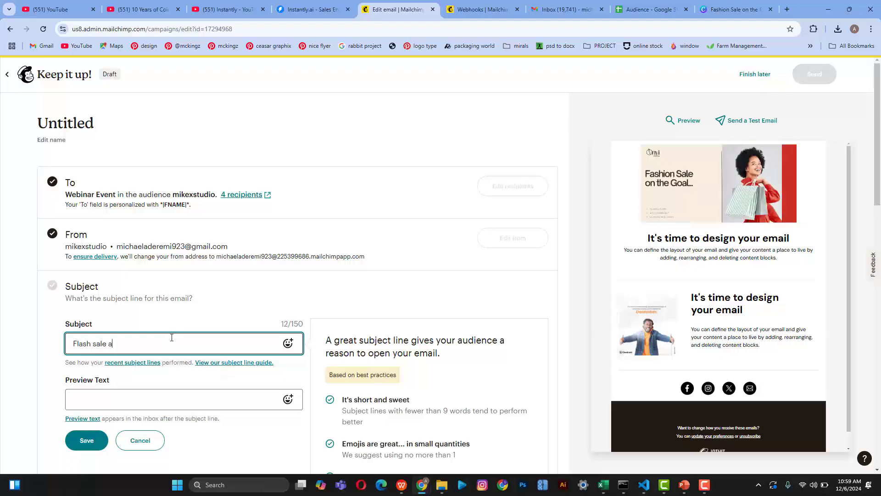
pyautogui.write('ut t')
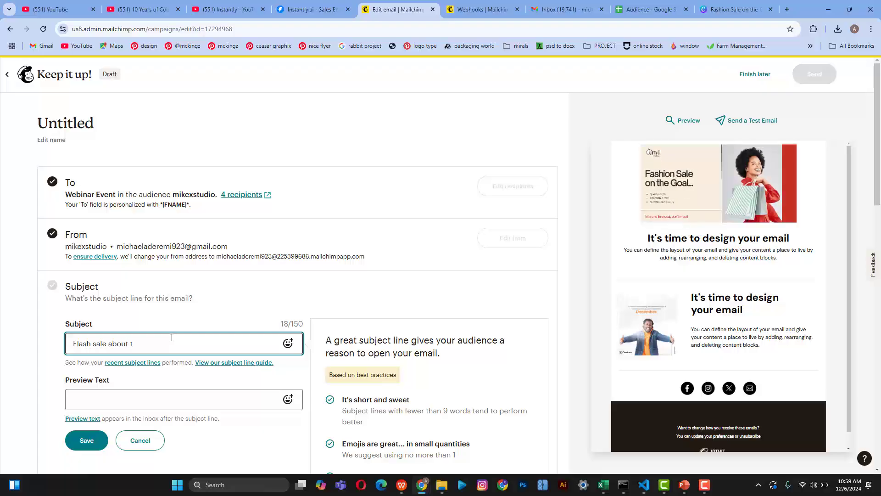
pyautogui.write('o end in ')
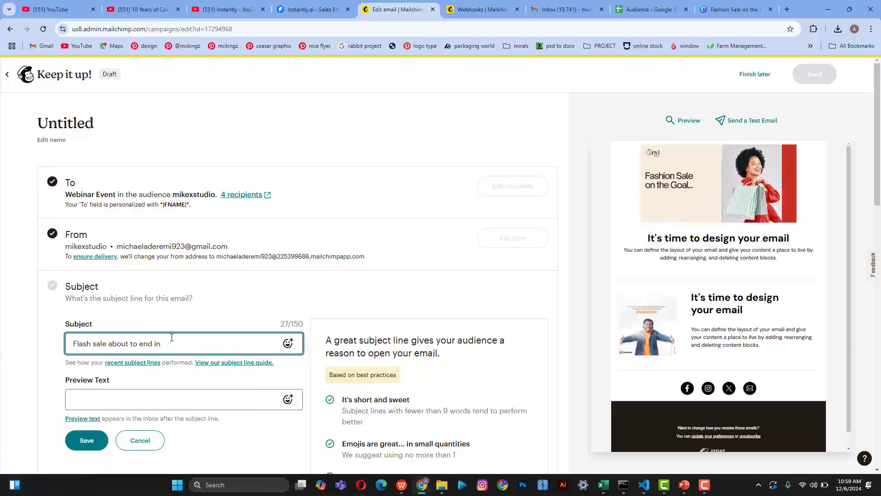
pyautogui.write('5')
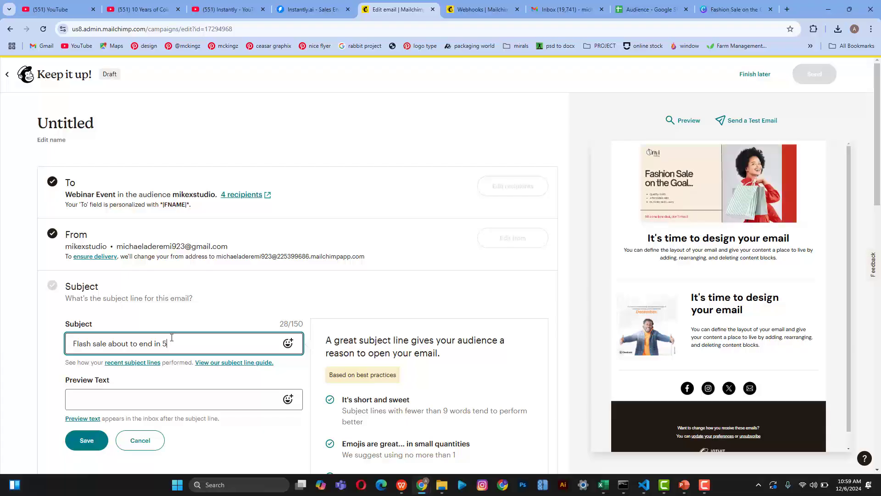
pyautogui.write('more days')
pyautogui.scroll(-2, 172, 338)
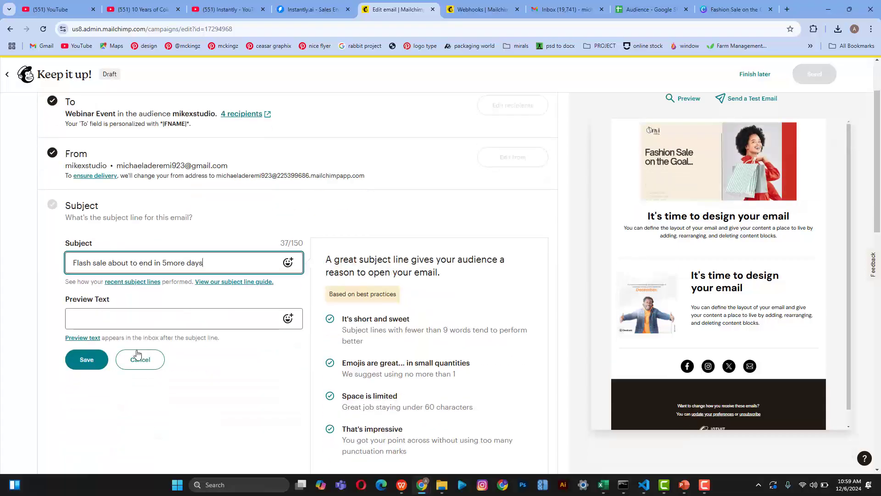
# Step: Enter the preview text 'You can define the layout of your design.'
pyautogui.click(138, 316)
pyautogui.click(551, 6)
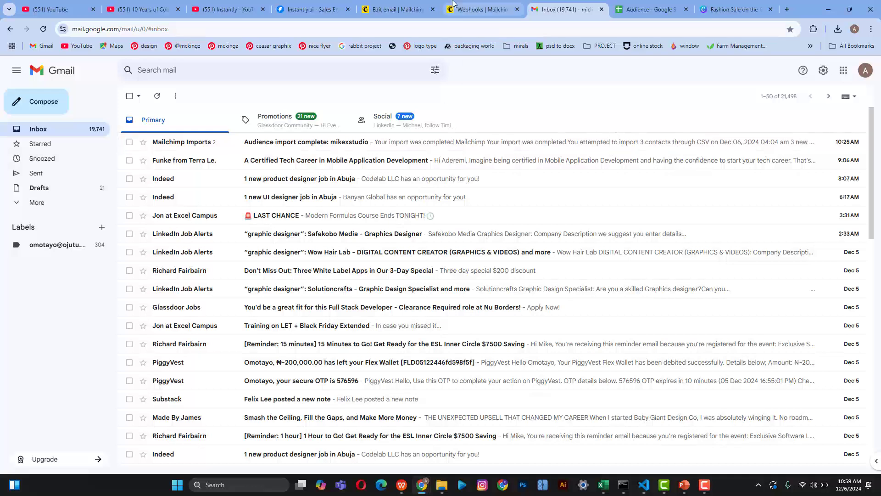
pyautogui.click(412, 12)
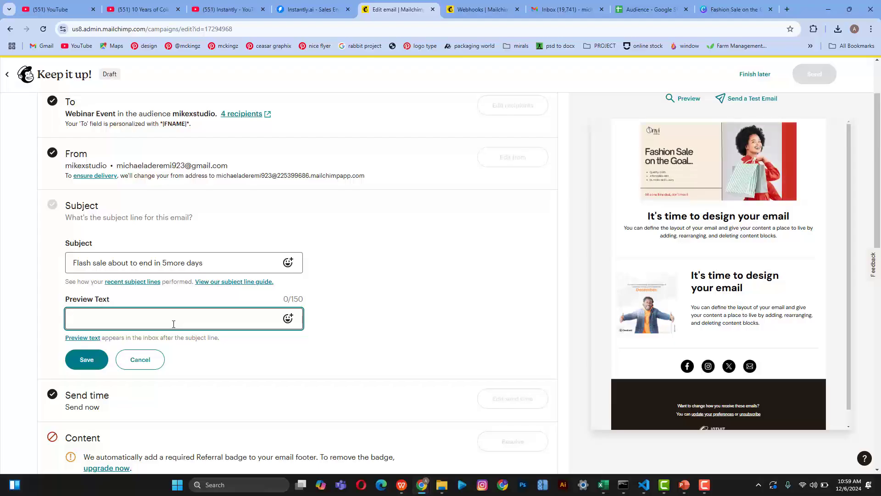
pyautogui.write('You c')
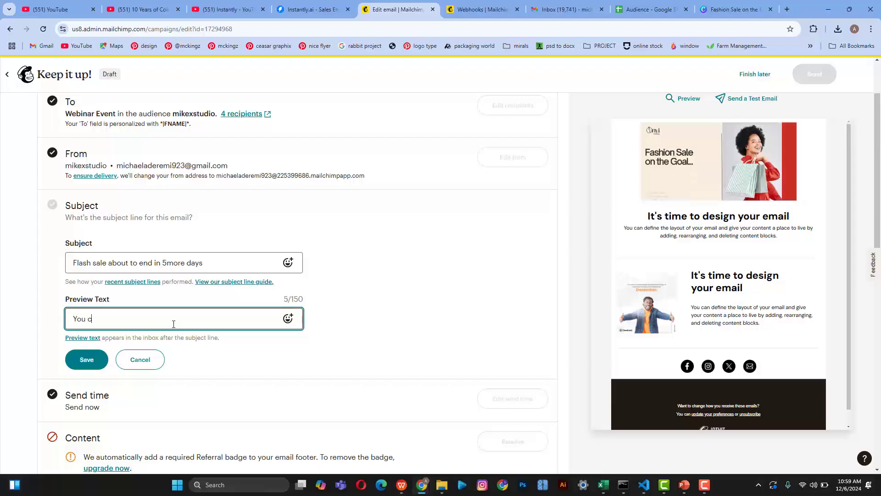
pyautogui.write('an define')
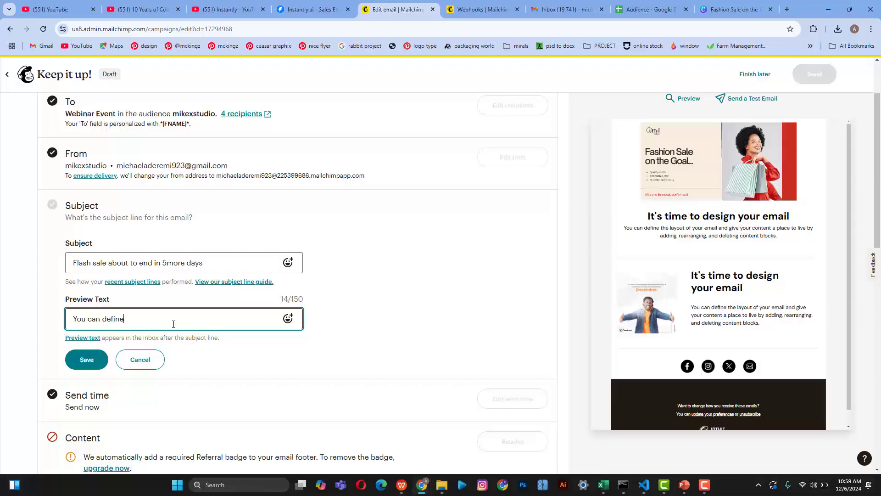
pyautogui.write(' the layout ')
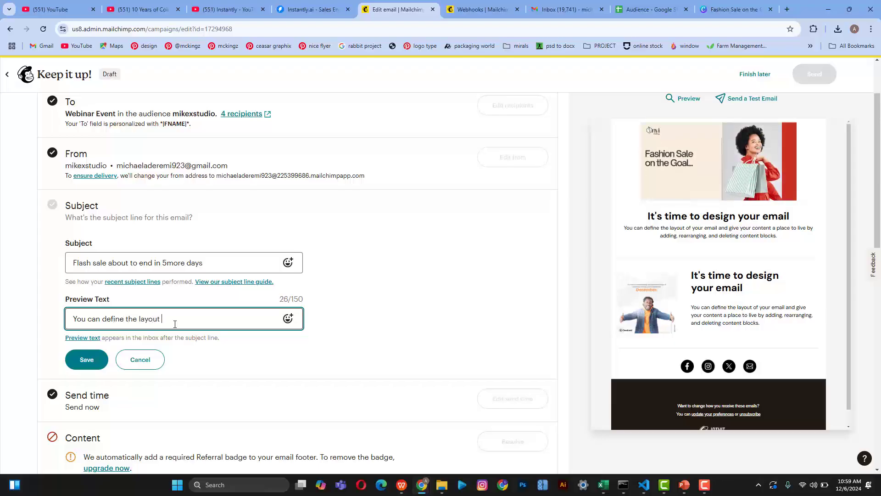
pyautogui.write('of your ')
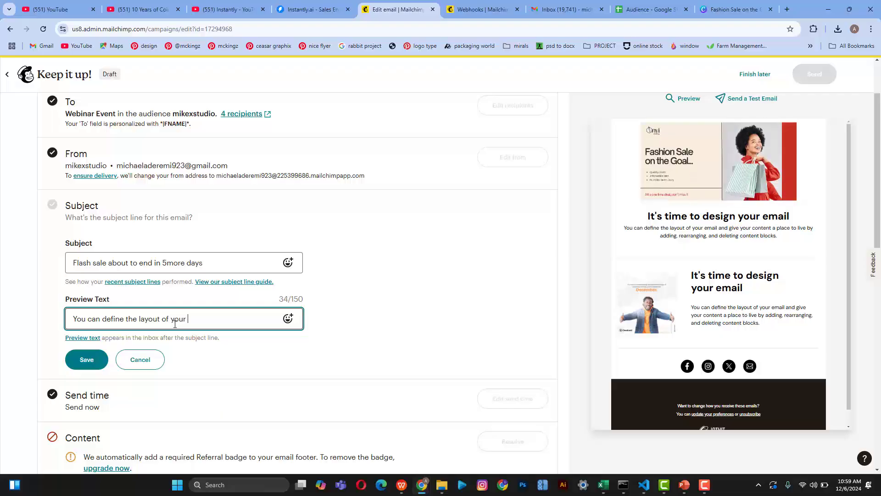
pyautogui.write('design...')
pyautogui.scroll(-2, 87, 360)
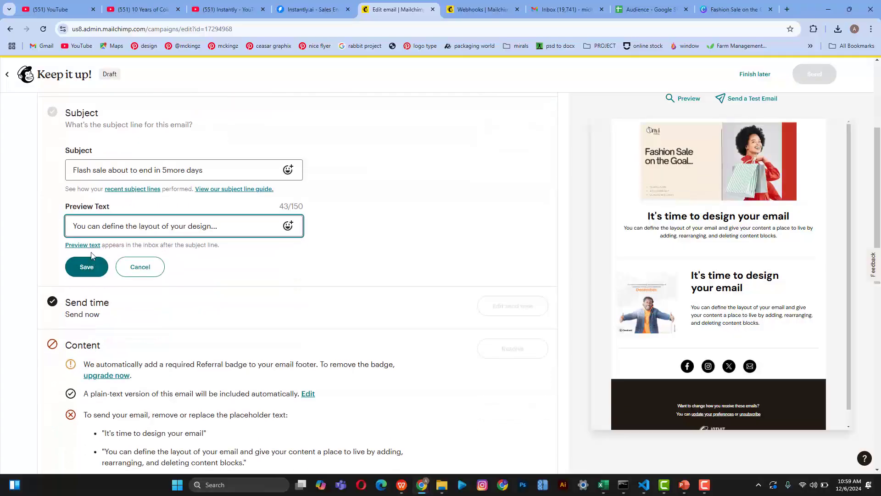
# Step: Save the subject and preview text, then scroll down to the Content checklist item
pyautogui.click(86, 267)
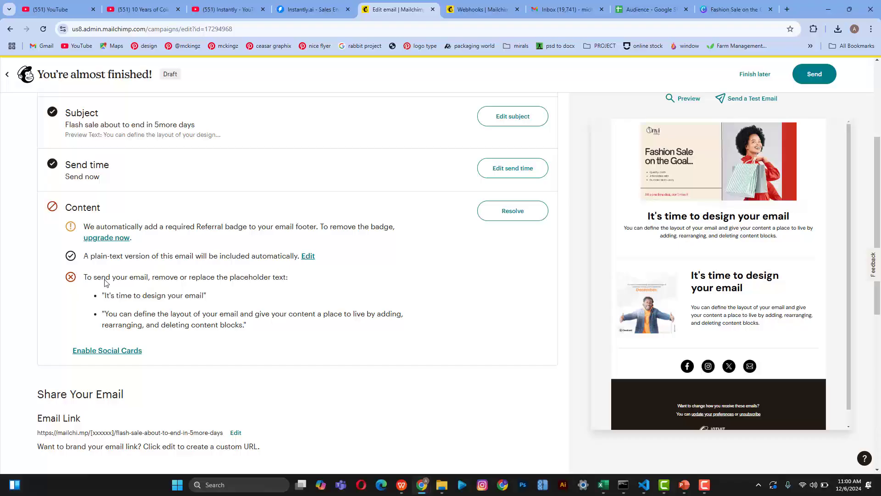
pyautogui.scroll(-1, 162, 326)
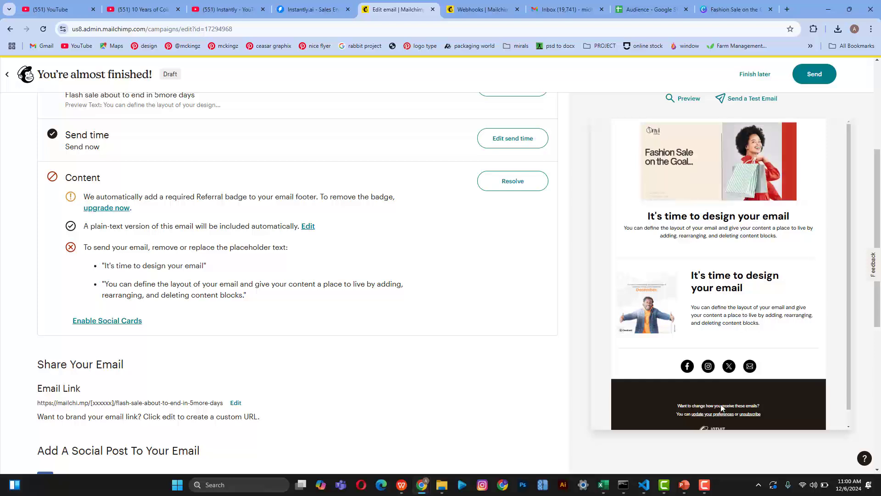
# Step: Resolve the placeholder content by retitling the first heading 'Flash sale on the Goal' and selecting its paragraph
pyautogui.click(501, 182)
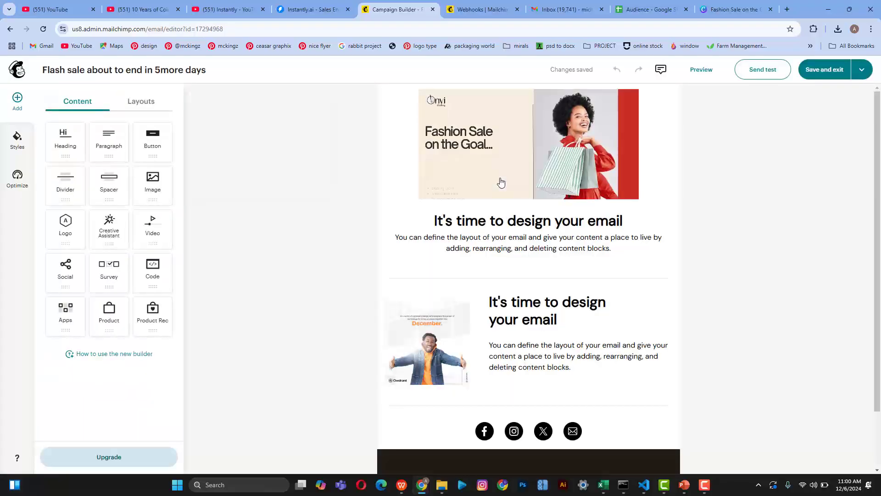
pyautogui.scroll(-1, 513, 268)
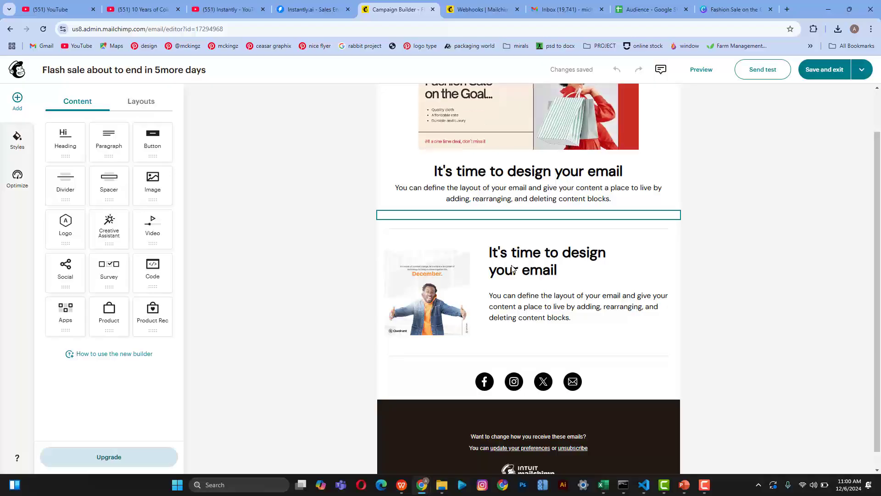
pyautogui.scroll(1, 512, 268)
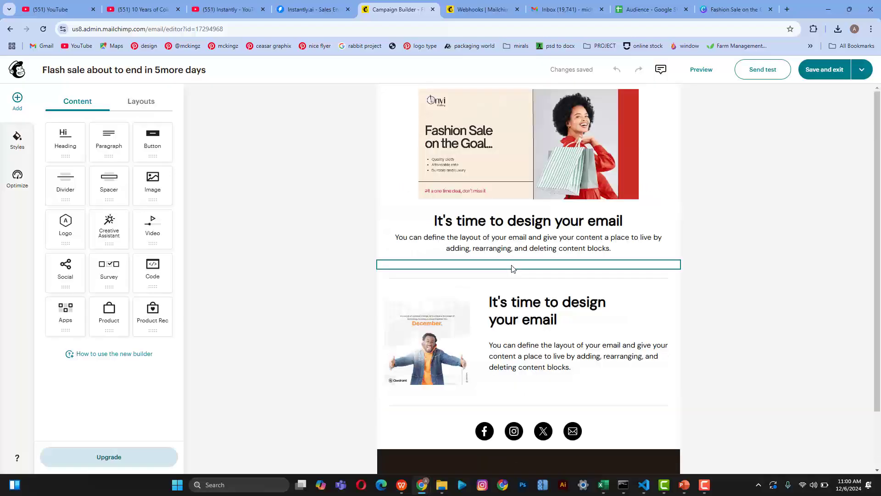
pyautogui.click(544, 219)
pyautogui.tripleClick(544, 219)
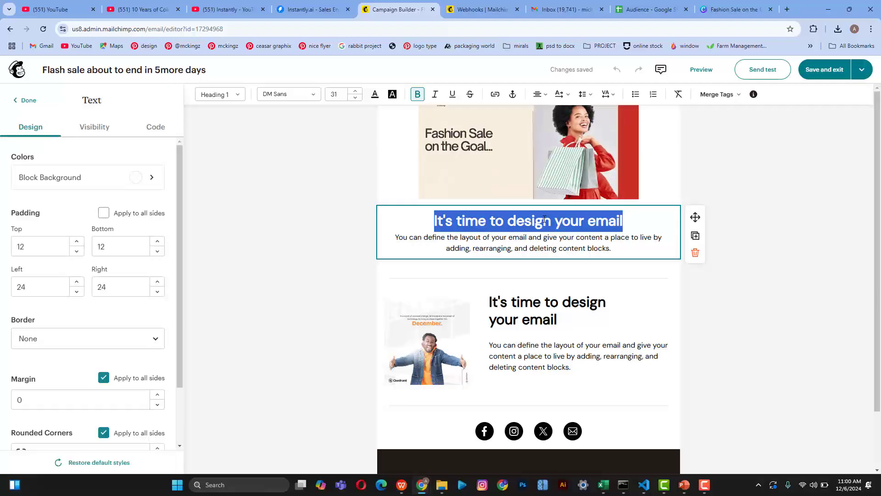
pyautogui.write('F')
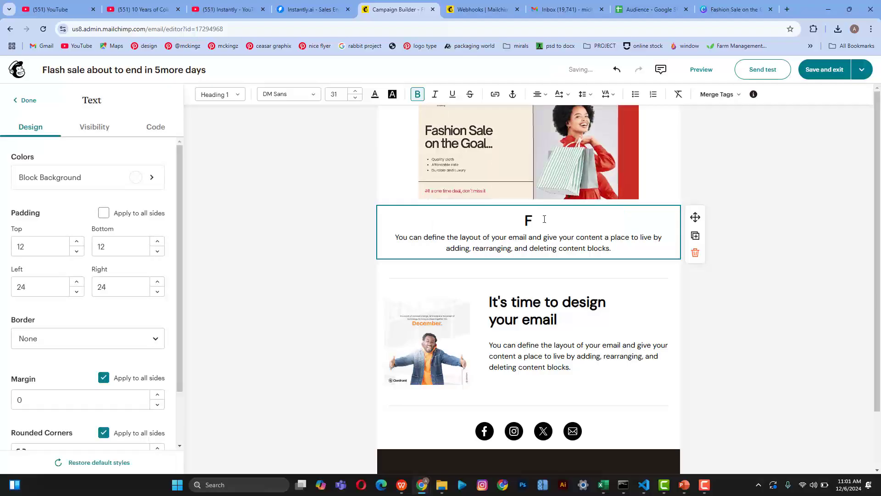
pyautogui.write('lash sale on the ')
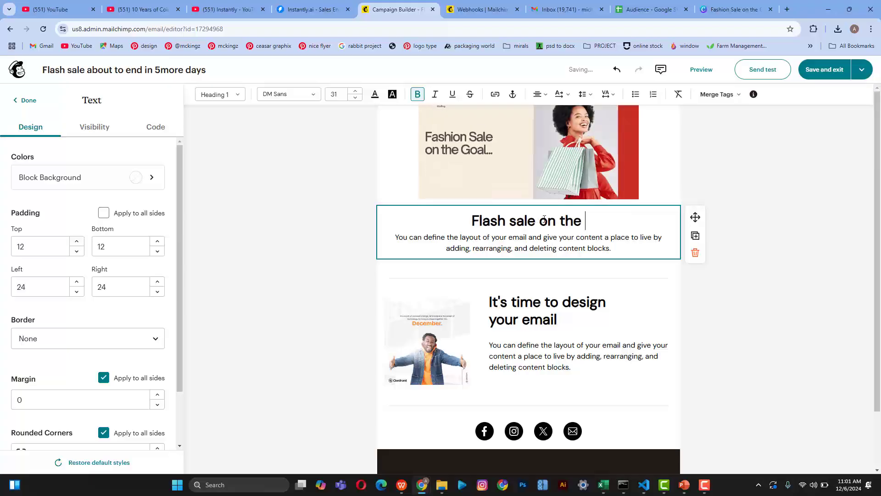
pyautogui.write('Goal')
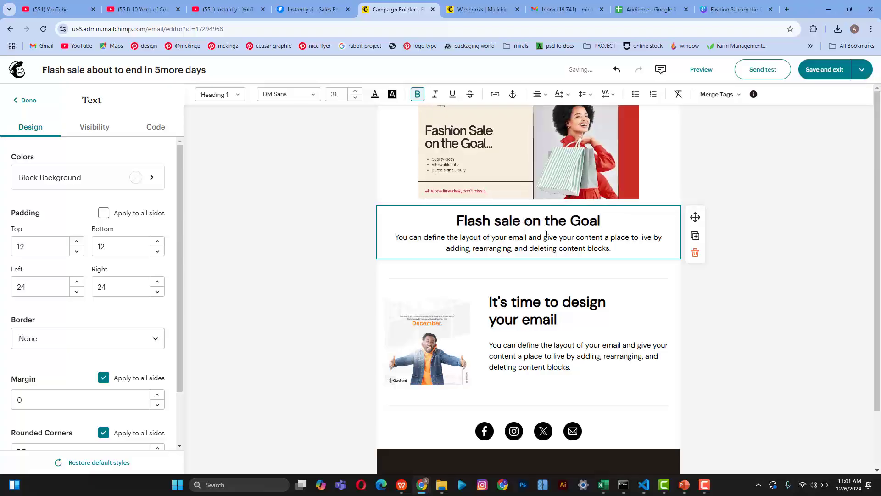
pyautogui.tripleClick(547, 237)
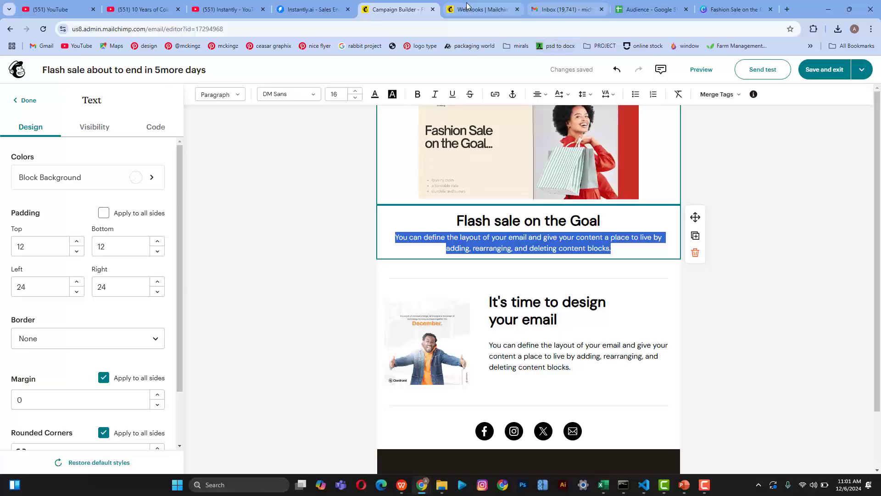
# Step: Copy the first two body paragraphs of the 'A Certified Tech Career' email in Gmail
pyautogui.click(570, 11)
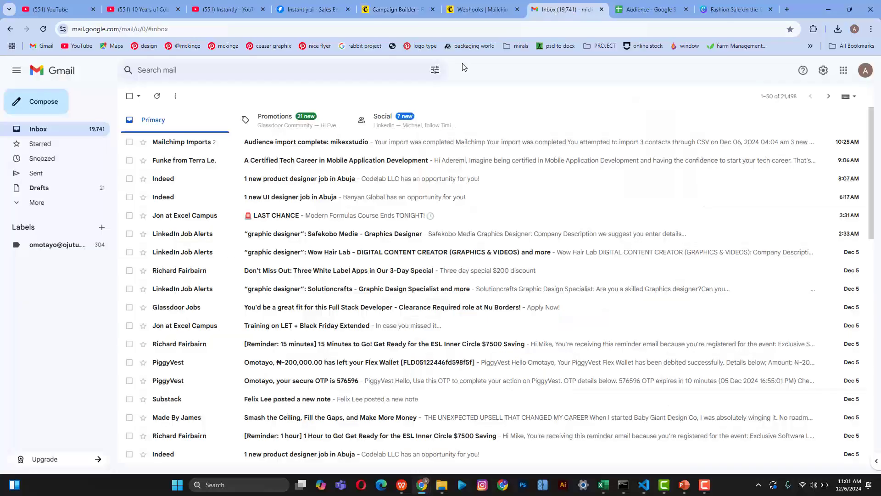
pyautogui.click(302, 165)
pyautogui.scroll(-3, 453, 289)
pyautogui.scroll(-1, 453, 289)
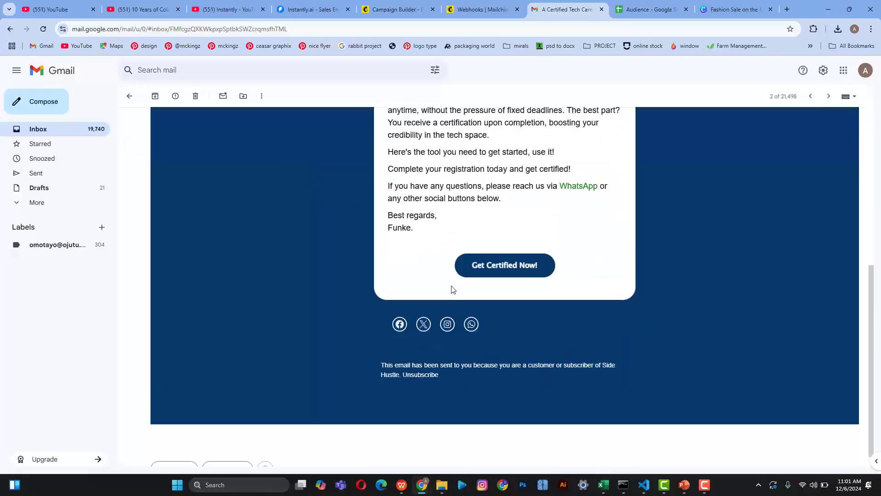
pyautogui.scroll(5, 453, 289)
pyautogui.scroll(-1, 453, 289)
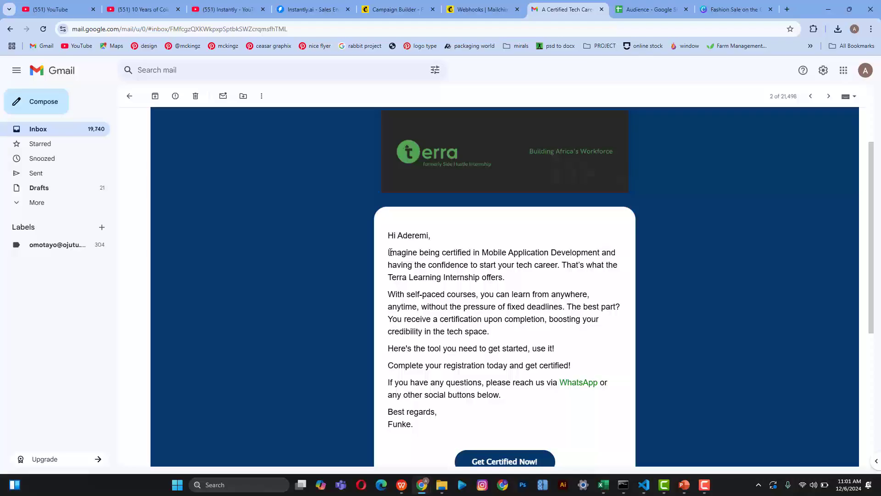
pyautogui.moveTo(393, 257); pyautogui.dragTo(407, 289)
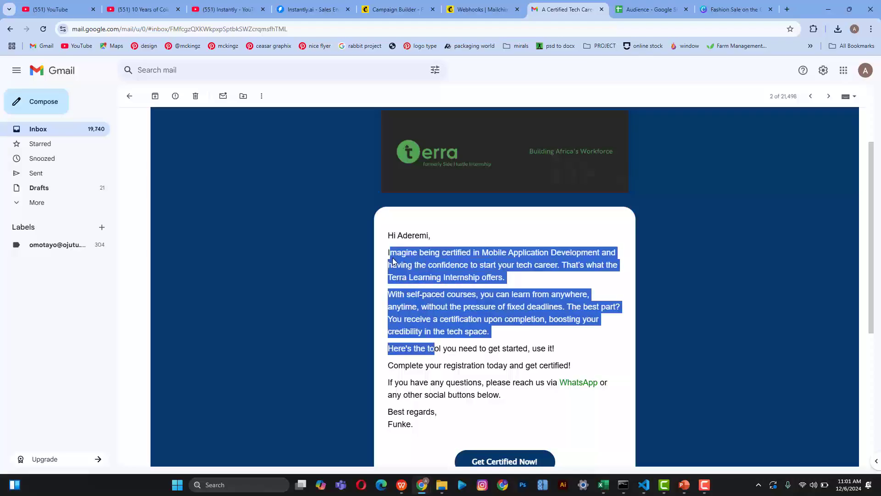
pyautogui.moveTo(387, 258); pyautogui.dragTo(540, 334)
pyautogui.hotkey('ctrl', 'c')
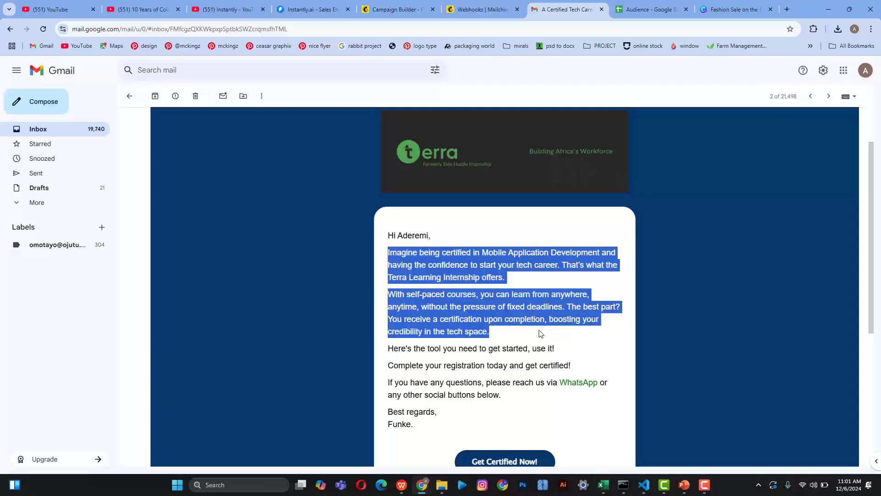
pyautogui.scroll(-5, 540, 333)
pyautogui.scroll(6, 540, 334)
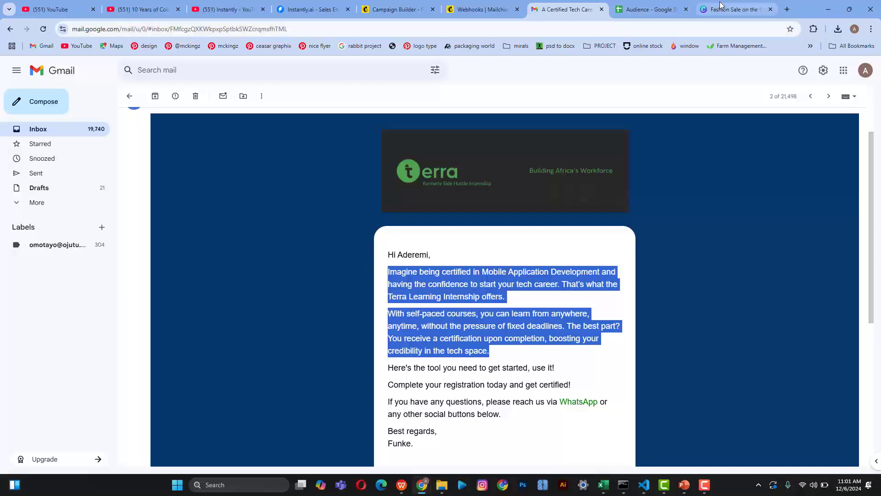
pyautogui.click(642, 12)
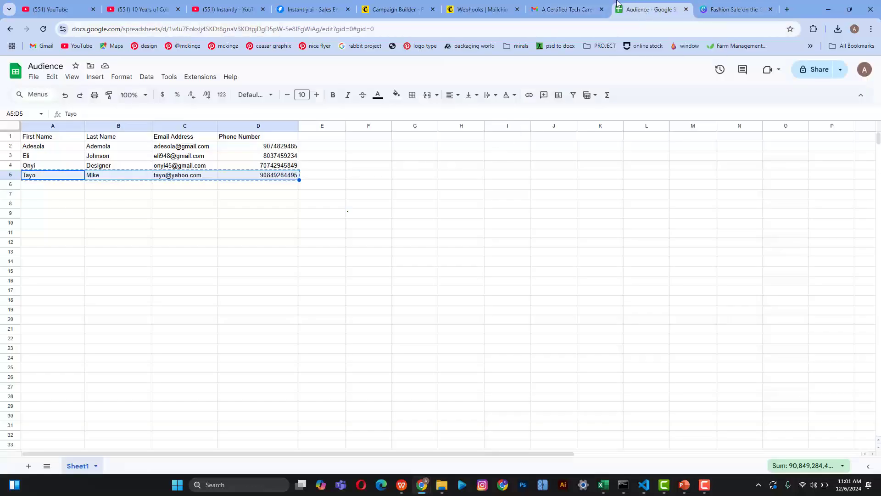
# Step: Paste the copied paragraphs over the placeholder body and remove the blank line under the heading
pyautogui.click(396, 9)
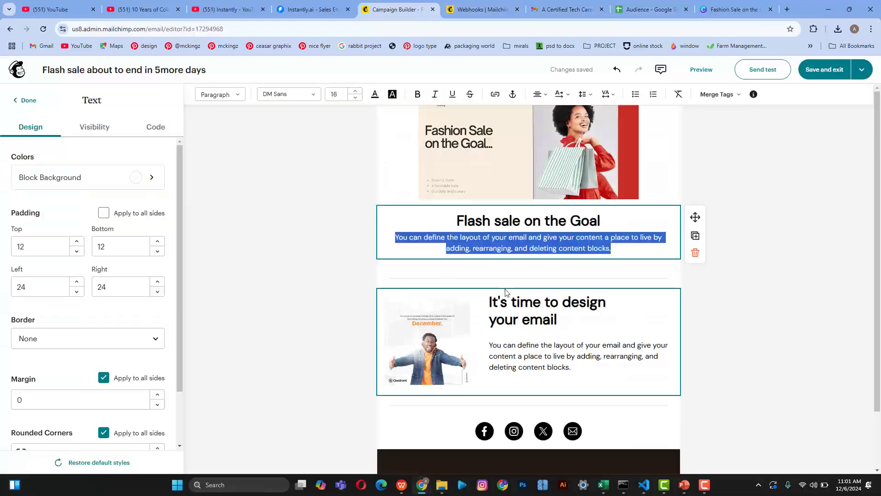
pyautogui.hotkey('ctrl', 'v')
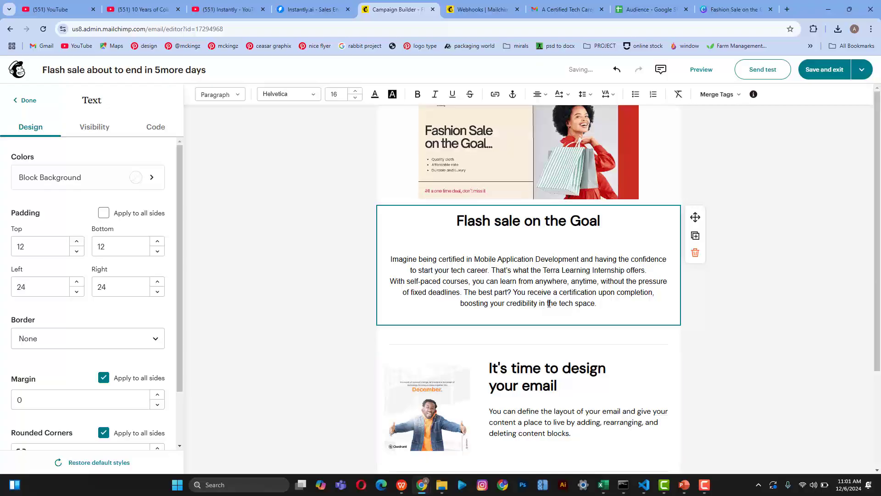
pyautogui.click(540, 252)
pyautogui.press('BackSpace')
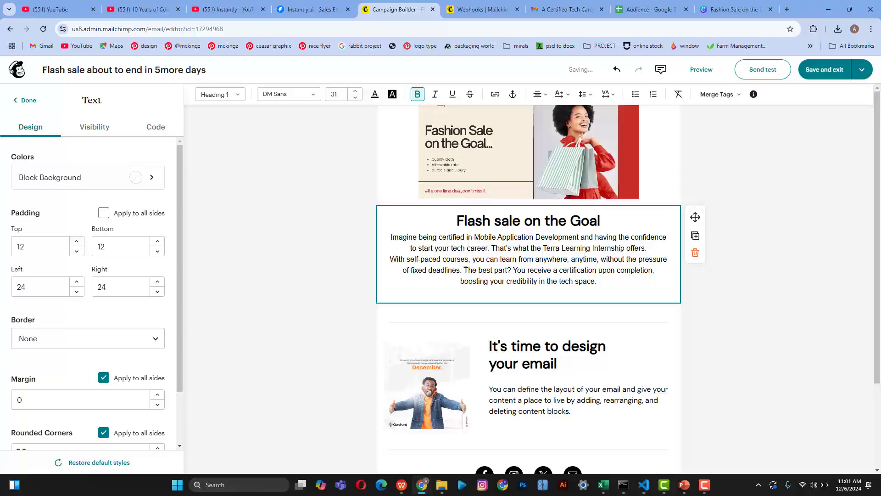
# Step: Delete the 'With self-paced courses…' paragraph and its leftover empty line
pyautogui.moveTo(465, 270); pyautogui.dragTo(598, 281)
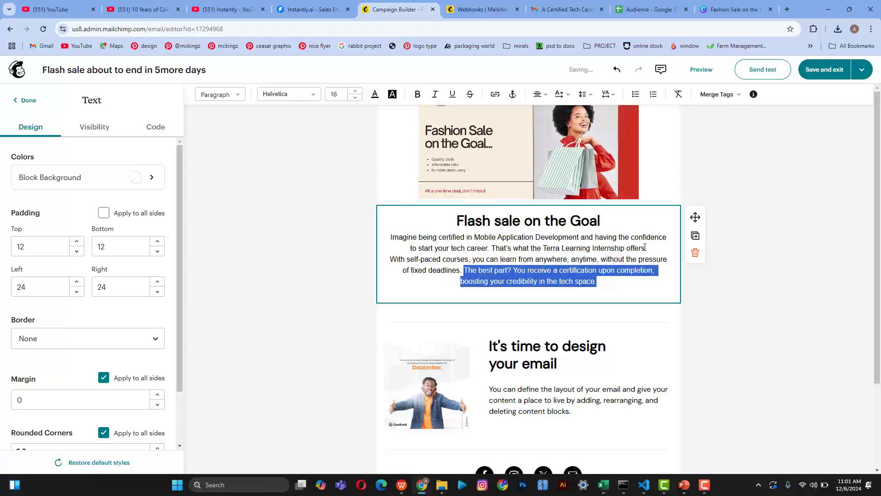
pyautogui.moveTo(645, 248); pyautogui.dragTo(640, 297)
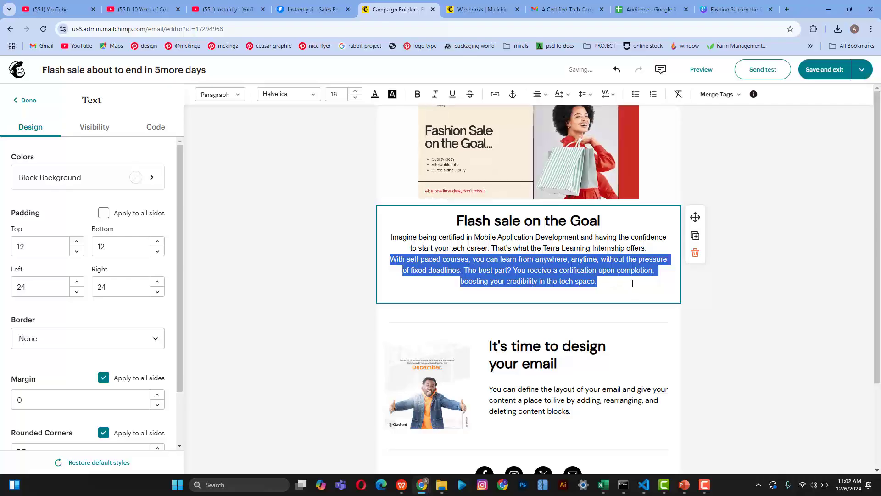
pyautogui.click(593, 282)
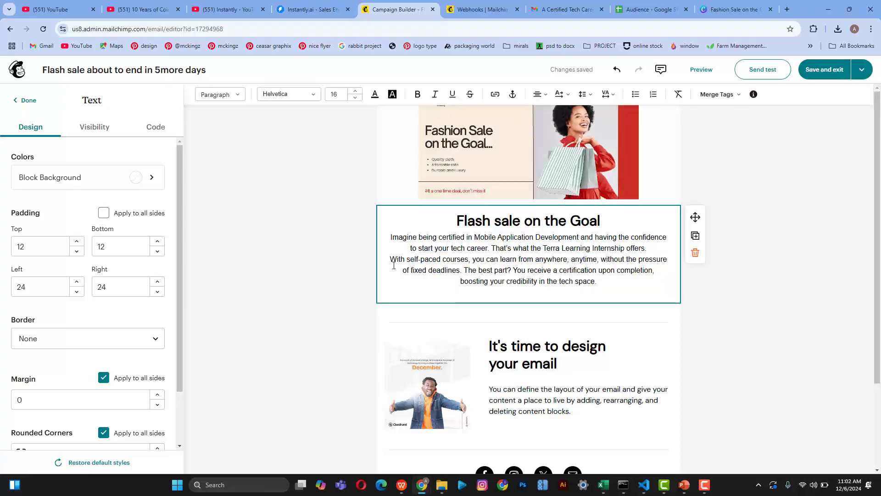
pyautogui.moveTo(390, 259); pyautogui.dragTo(601, 290)
pyautogui.hotkey('ctrl', 'c')
pyautogui.press('BackSpace')
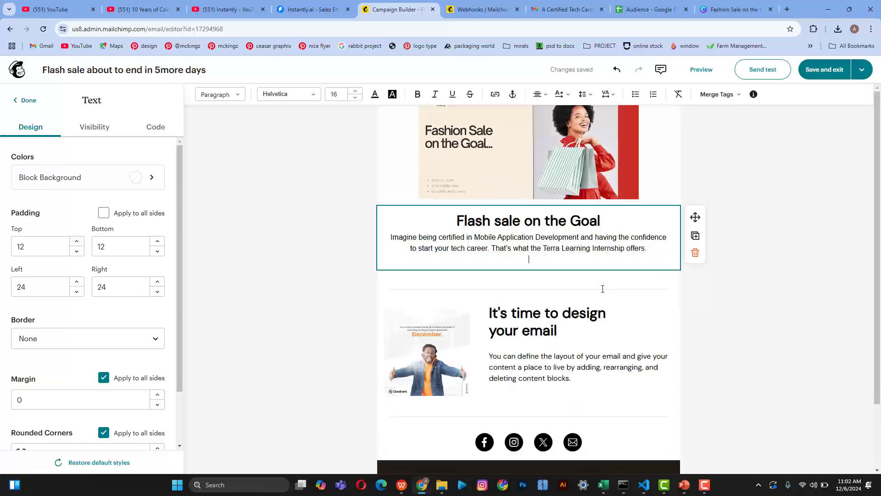
pyautogui.press('BackSpace')
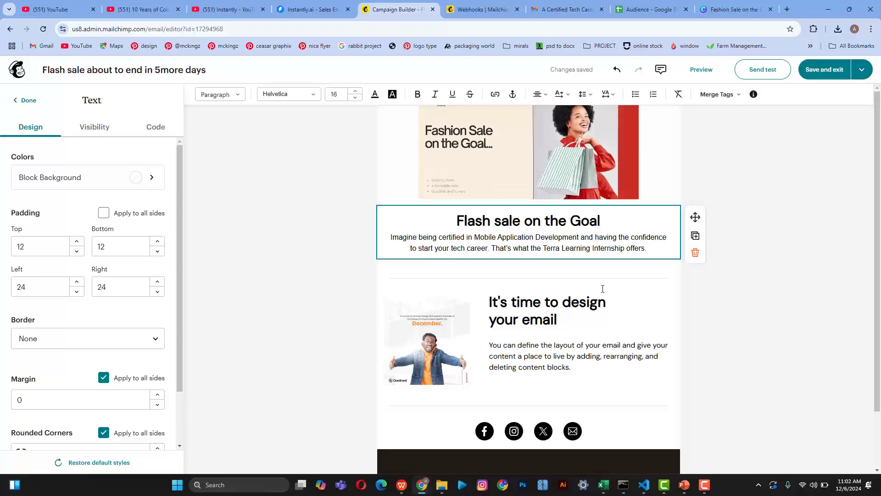
pyautogui.click(578, 345)
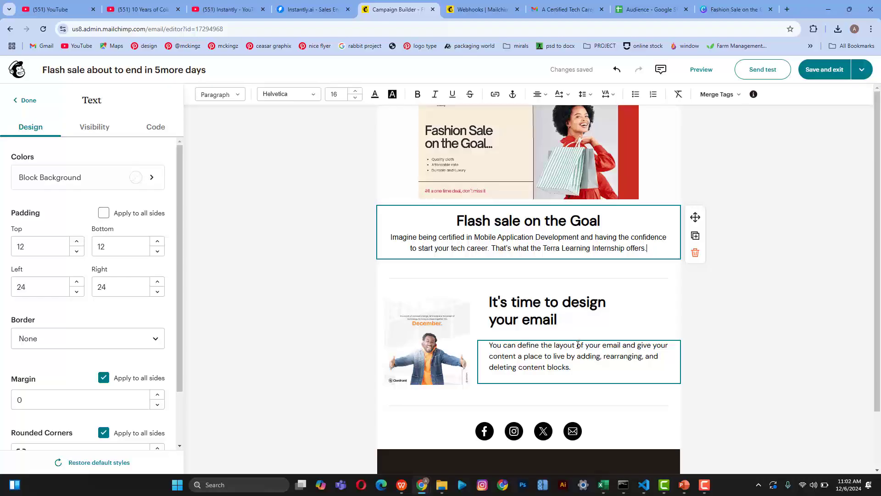
# Step: Replace the 'You can define…' placeholder with the self-paced courses paragraph and remove the empty lines
pyautogui.hotkey('ctrl', 'a')
pyautogui.hotkey('ctrl', 'v')
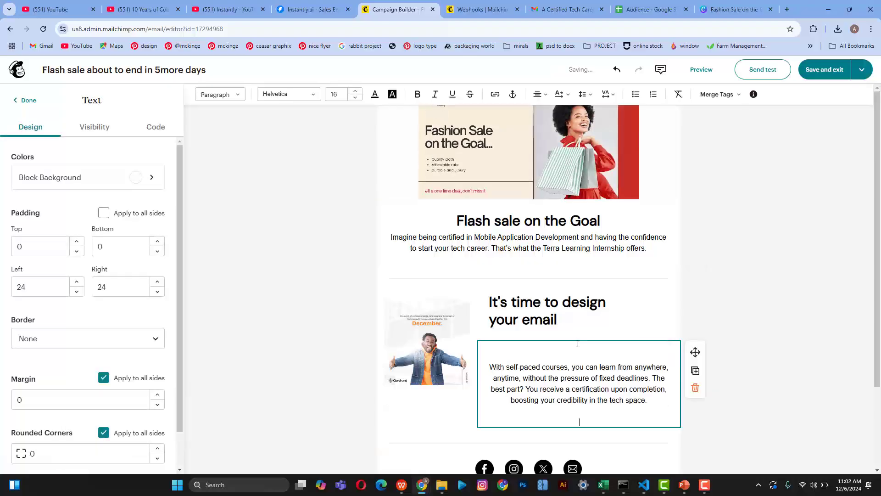
pyautogui.click(490, 373)
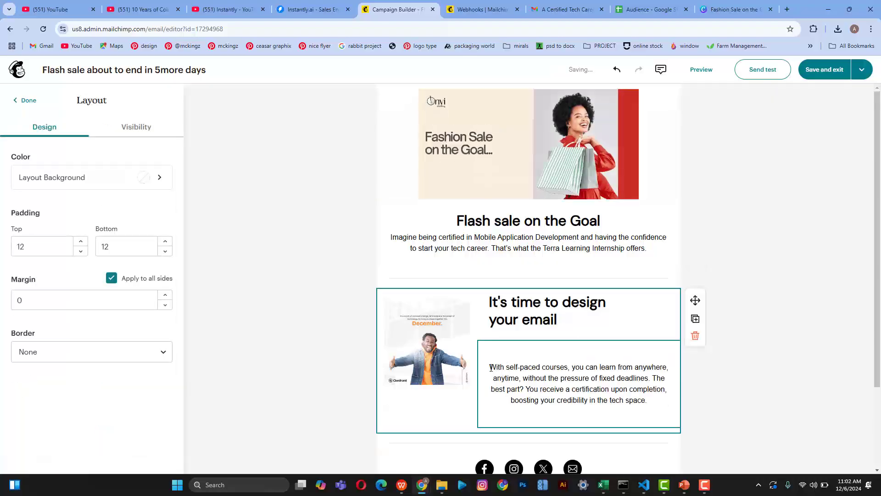
pyautogui.click(490, 367)
pyautogui.press('BackSpace')
pyautogui.press('BackSpace')
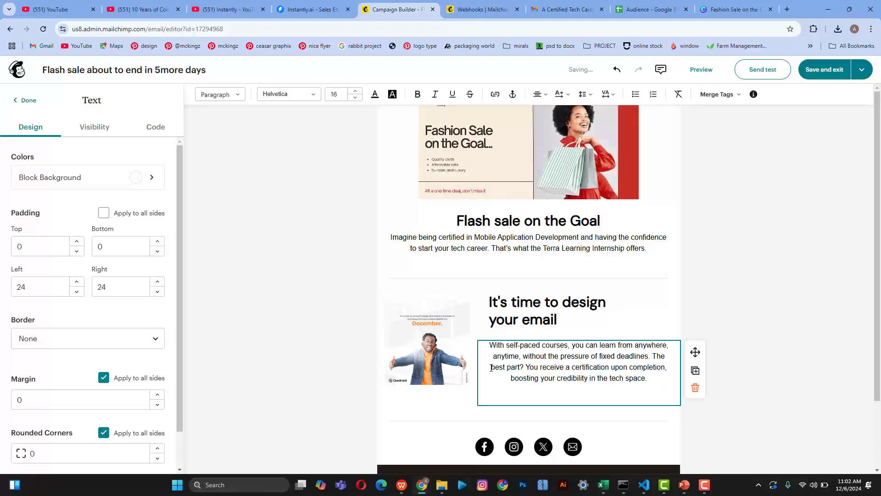
pyautogui.click(524, 390)
pyautogui.press('BackSpace')
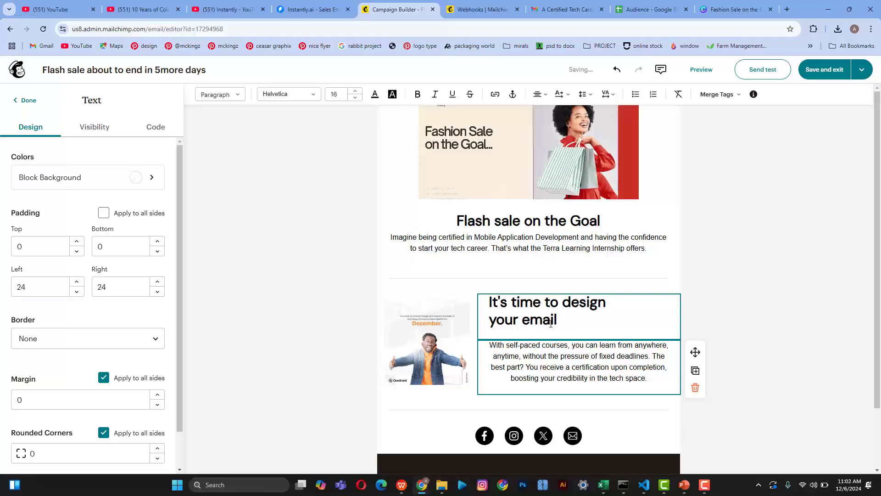
# Step: Replace 'It's time to design your email' with the copied 'Flash sale on the Goal' heading, removing empty lines
pyautogui.click(530, 225)
pyautogui.tripleClick(530, 224)
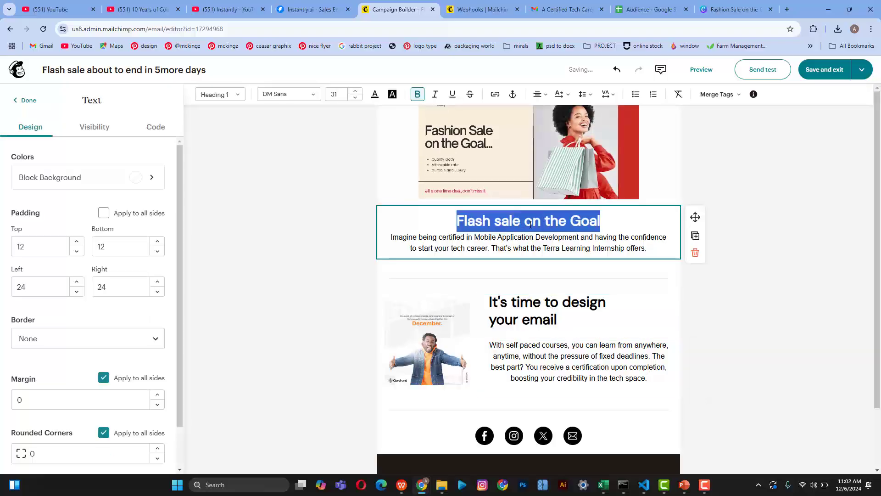
pyautogui.hotkey('ctrl', 'c')
pyautogui.doubleClick(550, 303)
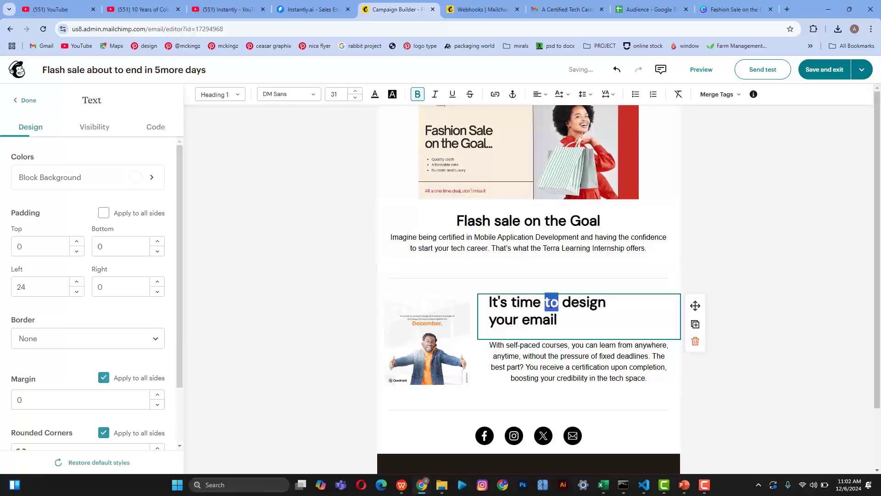
pyautogui.hotkey('ctrl', 'a')
pyautogui.hotkey('ctrl', 'v')
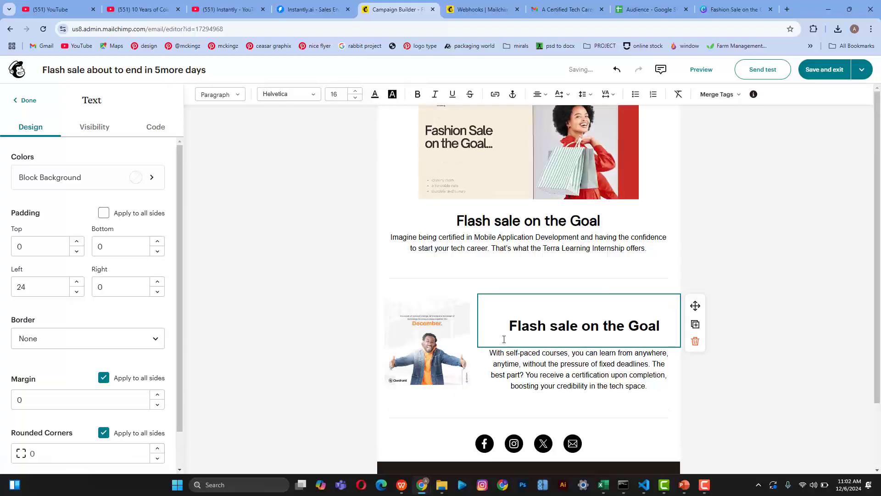
pyautogui.press('BackSpace')
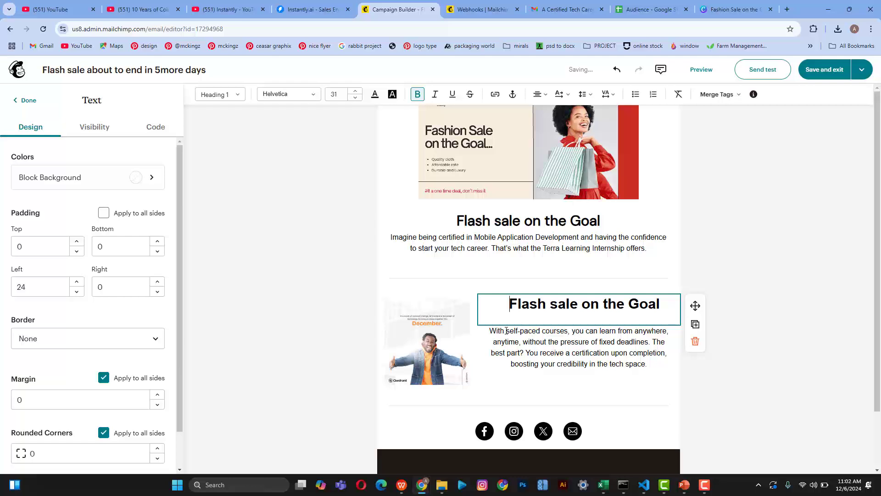
pyautogui.click(588, 321)
pyautogui.press('BackSpace')
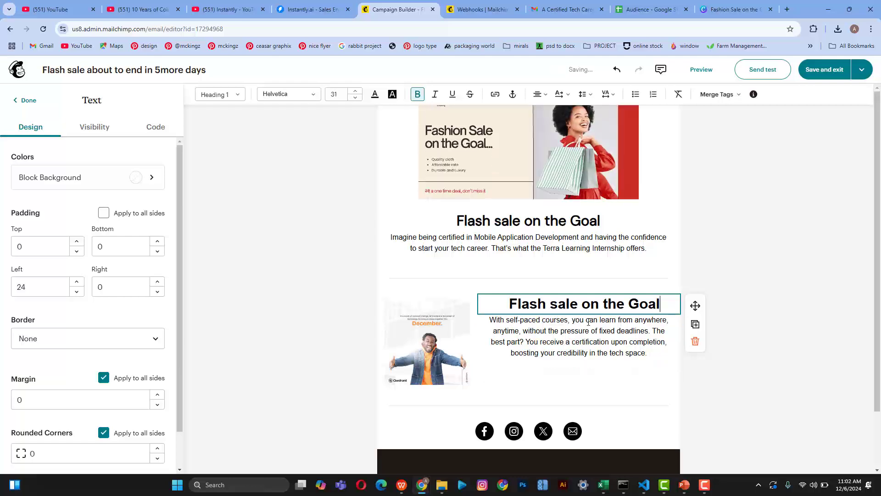
# Step: Left-align the second 'Flash sale on the Goal' heading and its self-paced paragraph
pyautogui.click(541, 97)
pyautogui.click(537, 112)
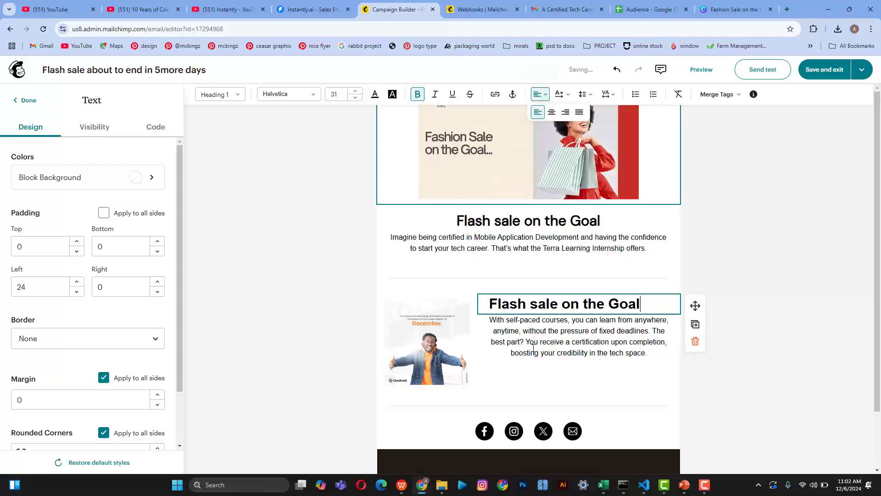
pyautogui.click(632, 330)
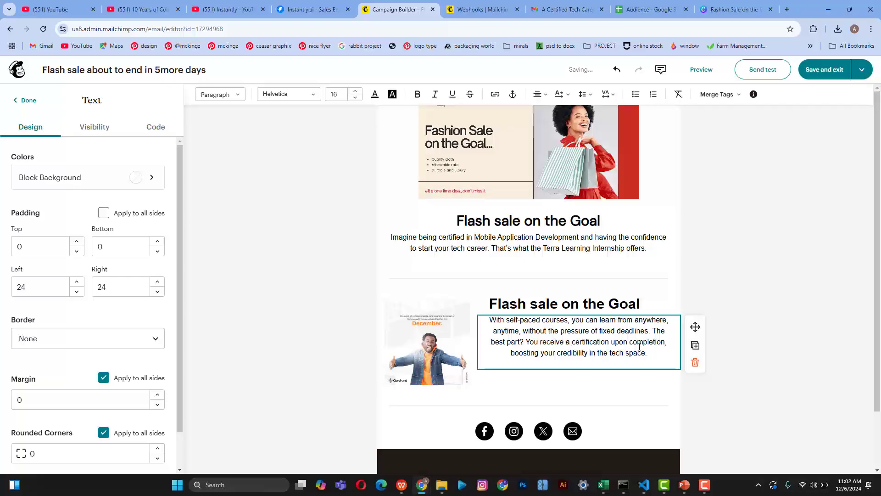
pyautogui.hotkey('ctrl', 'a')
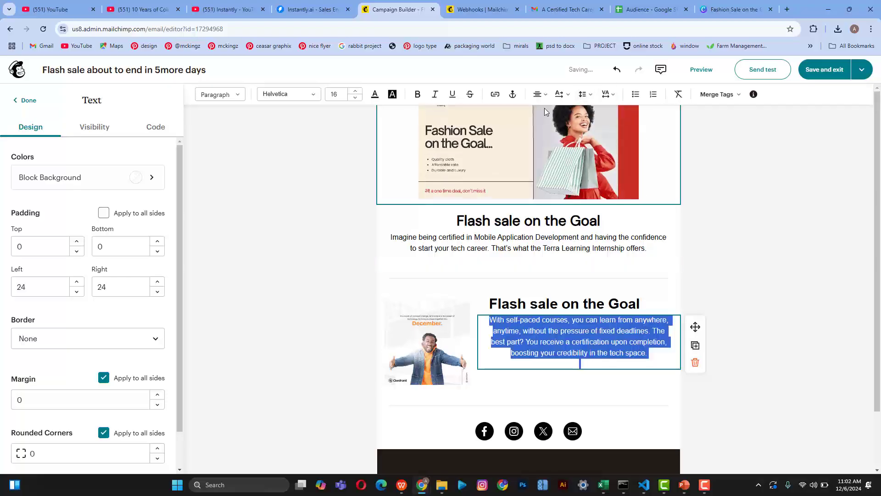
pyautogui.click(541, 94)
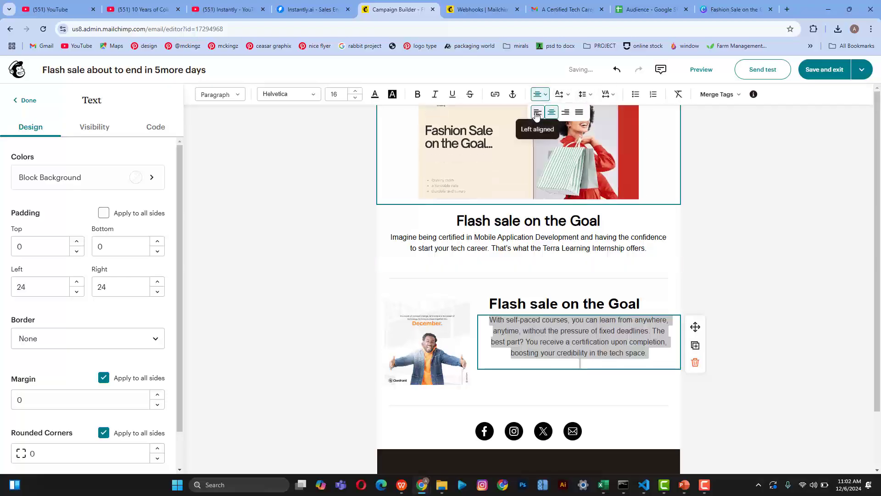
pyautogui.click(537, 113)
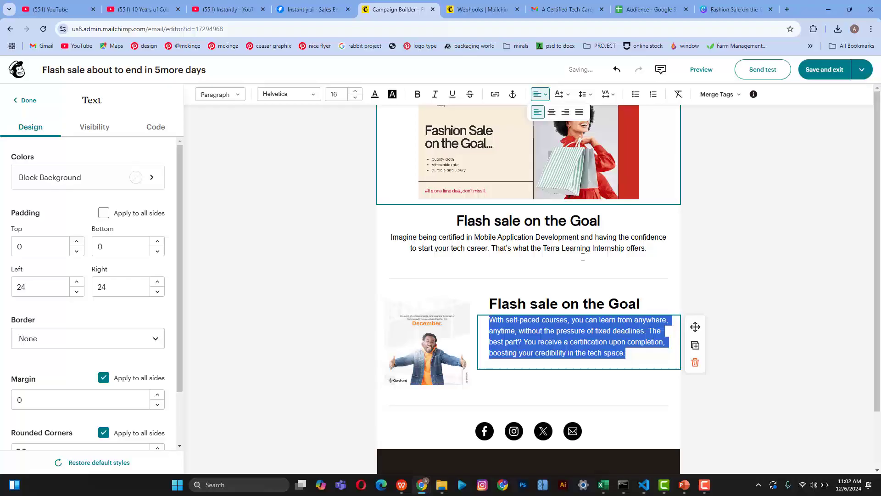
pyautogui.click(735, 321)
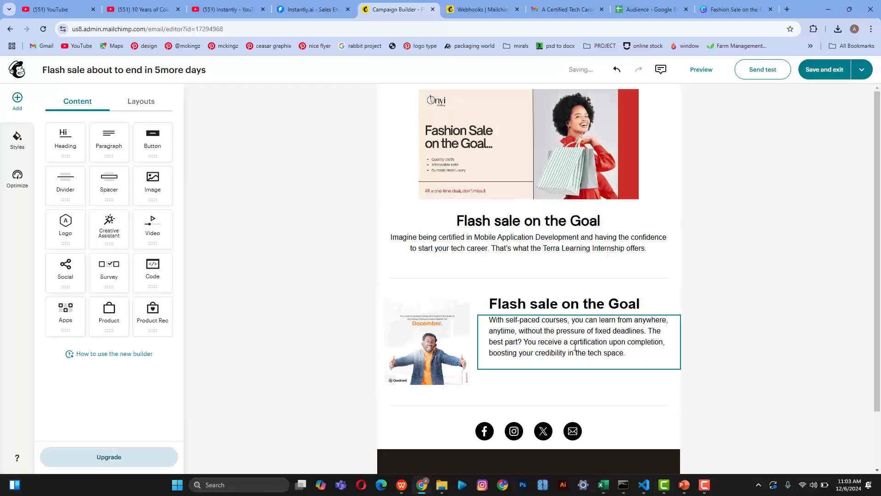
# Step: Give the self-paced paragraph block a top padding of 20
pyautogui.click(575, 347)
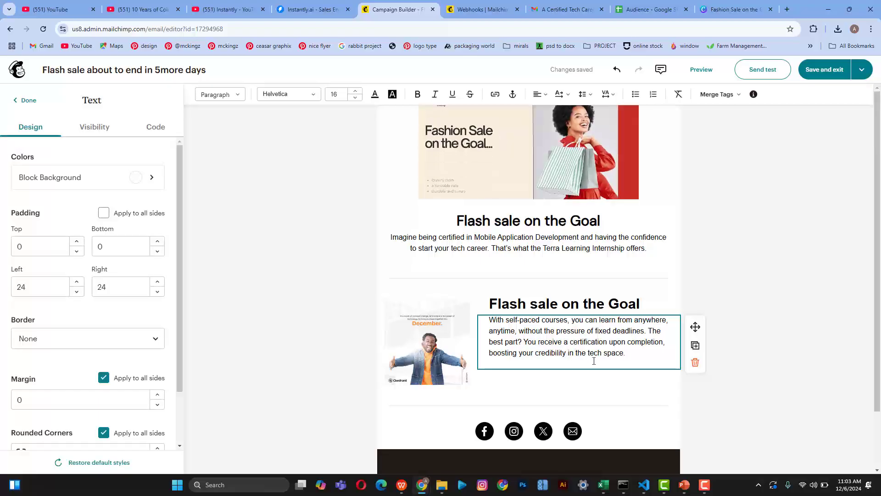
pyautogui.hotkey('ctrl', 'a')
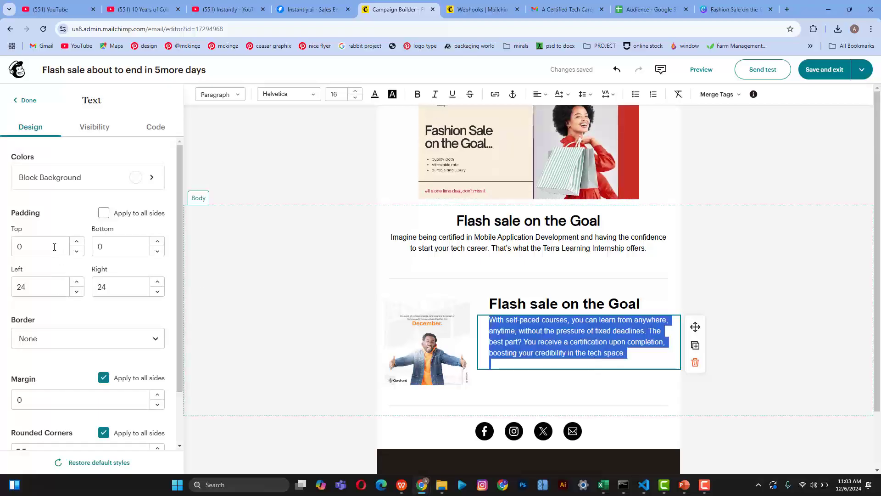
pyautogui.click(54, 248)
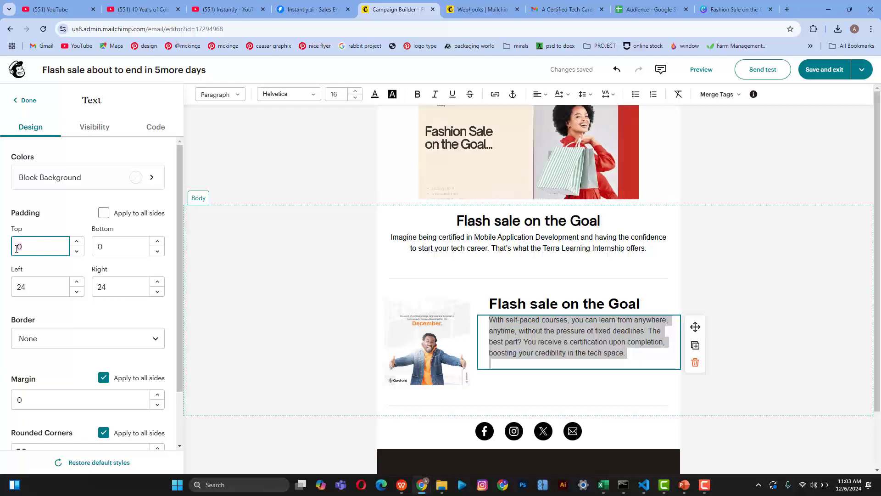
pyautogui.write('2')
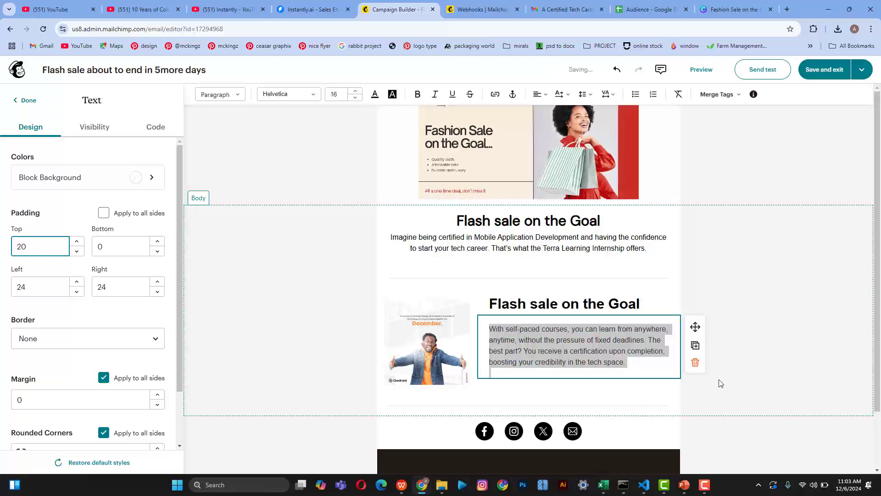
pyautogui.click(753, 383)
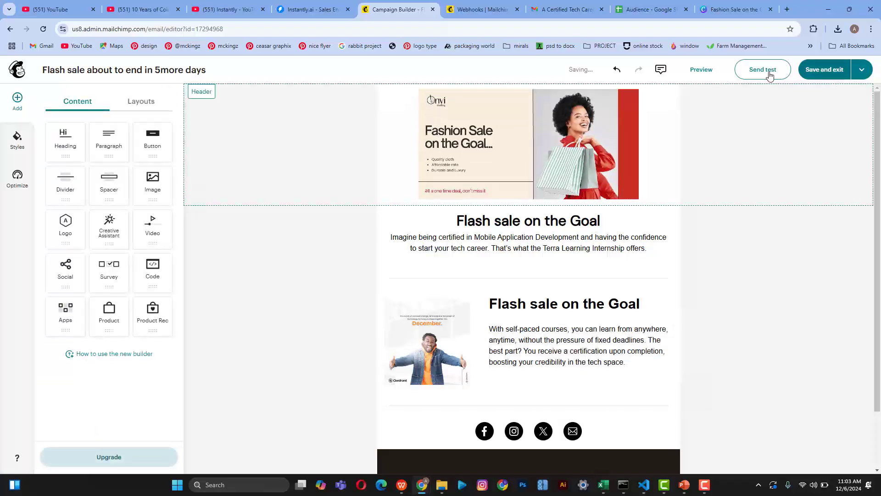
# Step: Save and exit the design, then review the 'Your email is ready to send!' page top to bottom
pyautogui.click(825, 71)
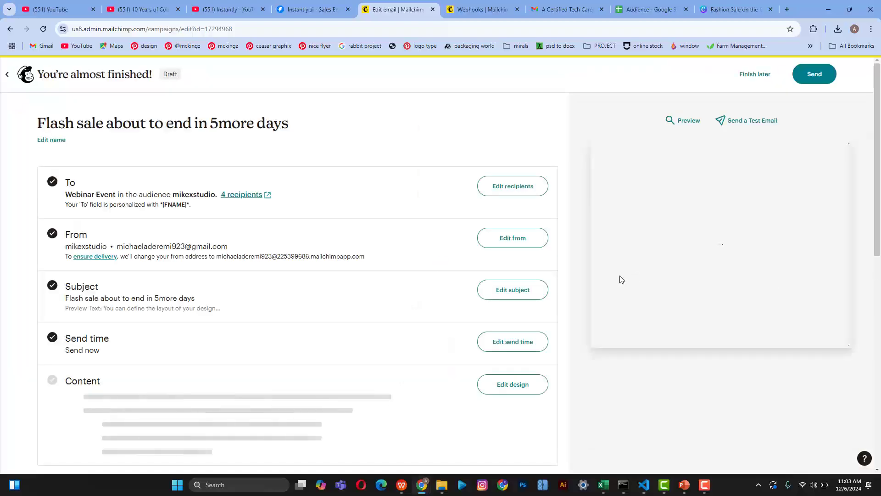
pyautogui.scroll(-3, 436, 309)
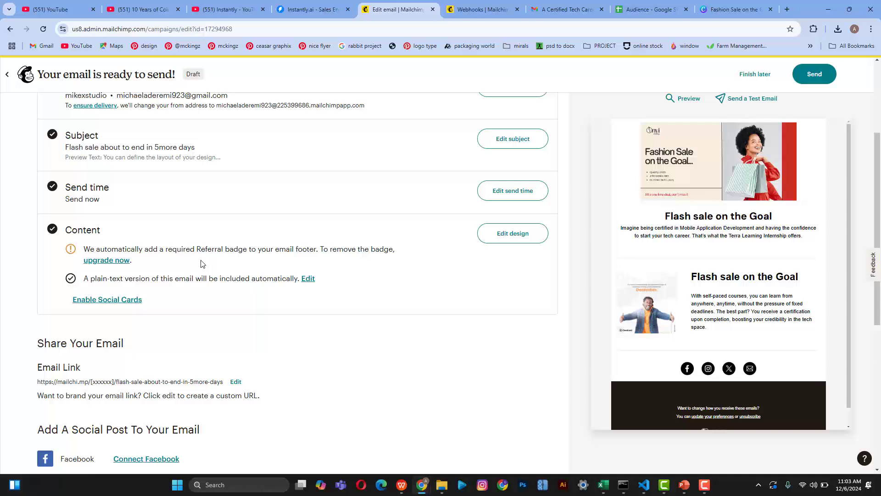
pyautogui.scroll(-6, 203, 264)
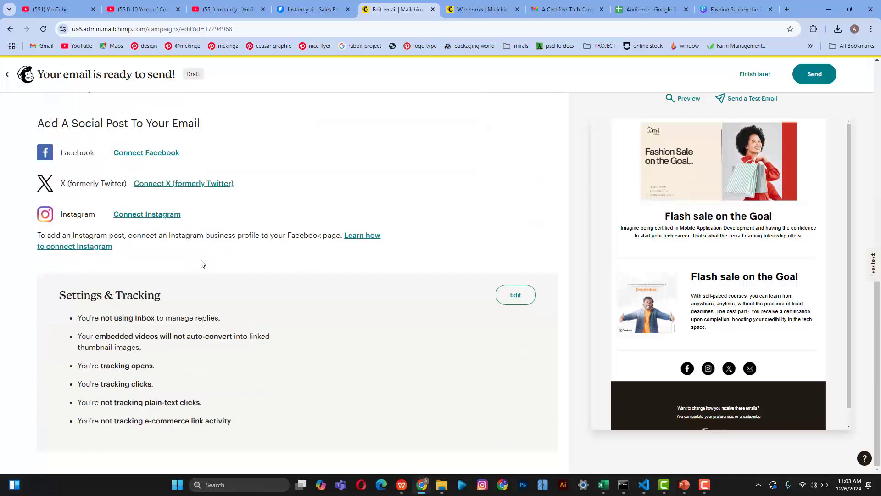
pyautogui.scroll(2, 202, 264)
pyautogui.scroll(-2, 203, 264)
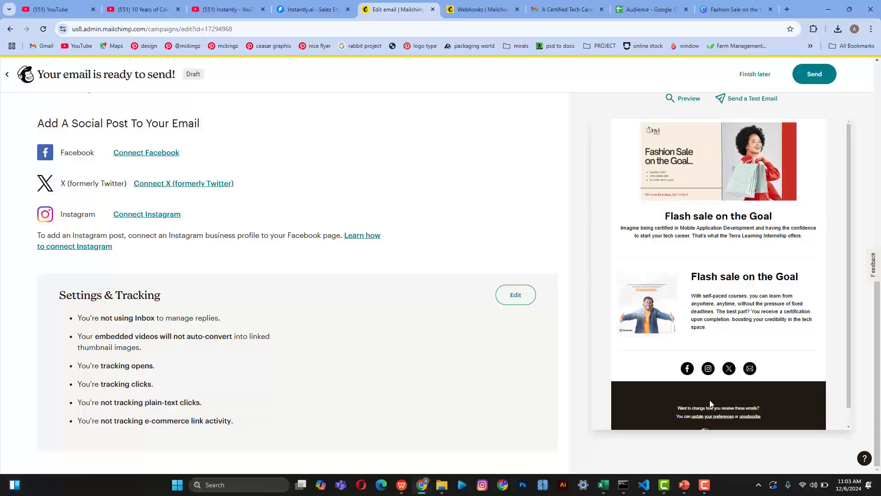
pyautogui.scroll(2, 710, 404)
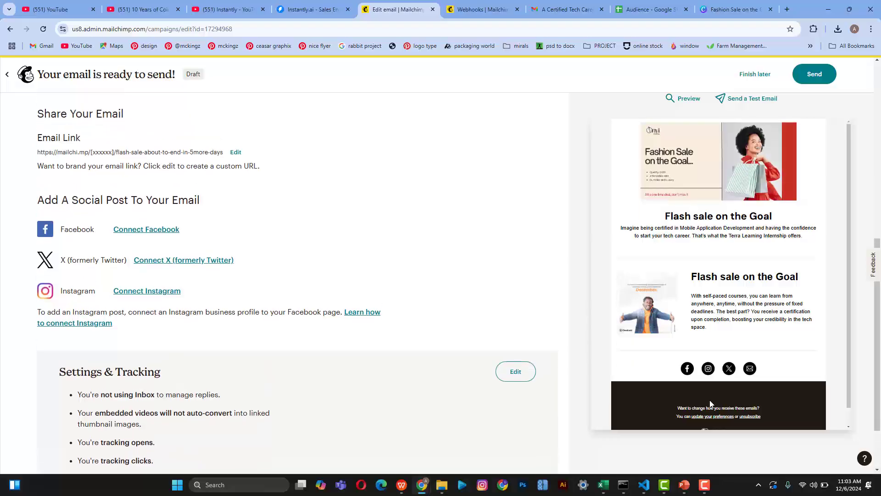
pyautogui.scroll(-2, 710, 404)
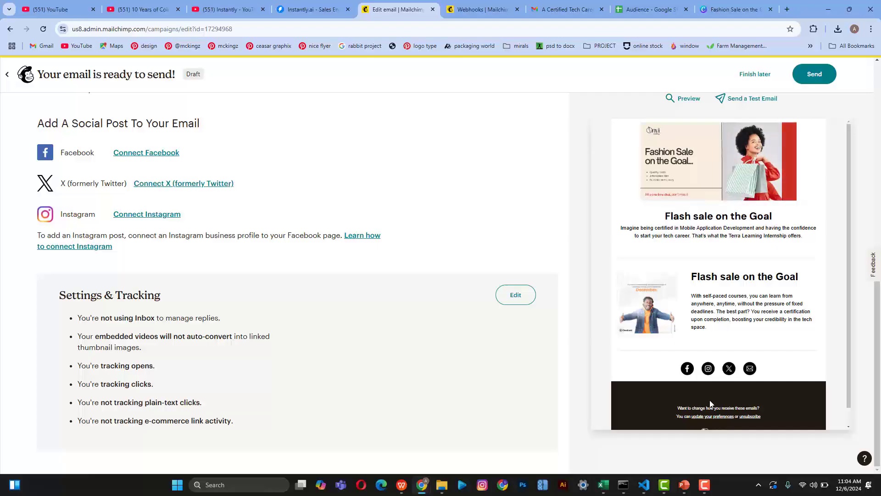
pyautogui.scroll(10, 511, 327)
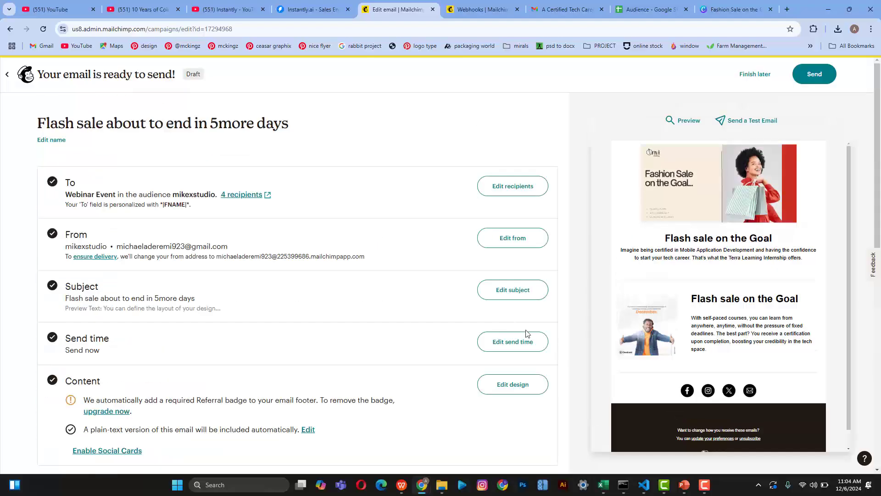